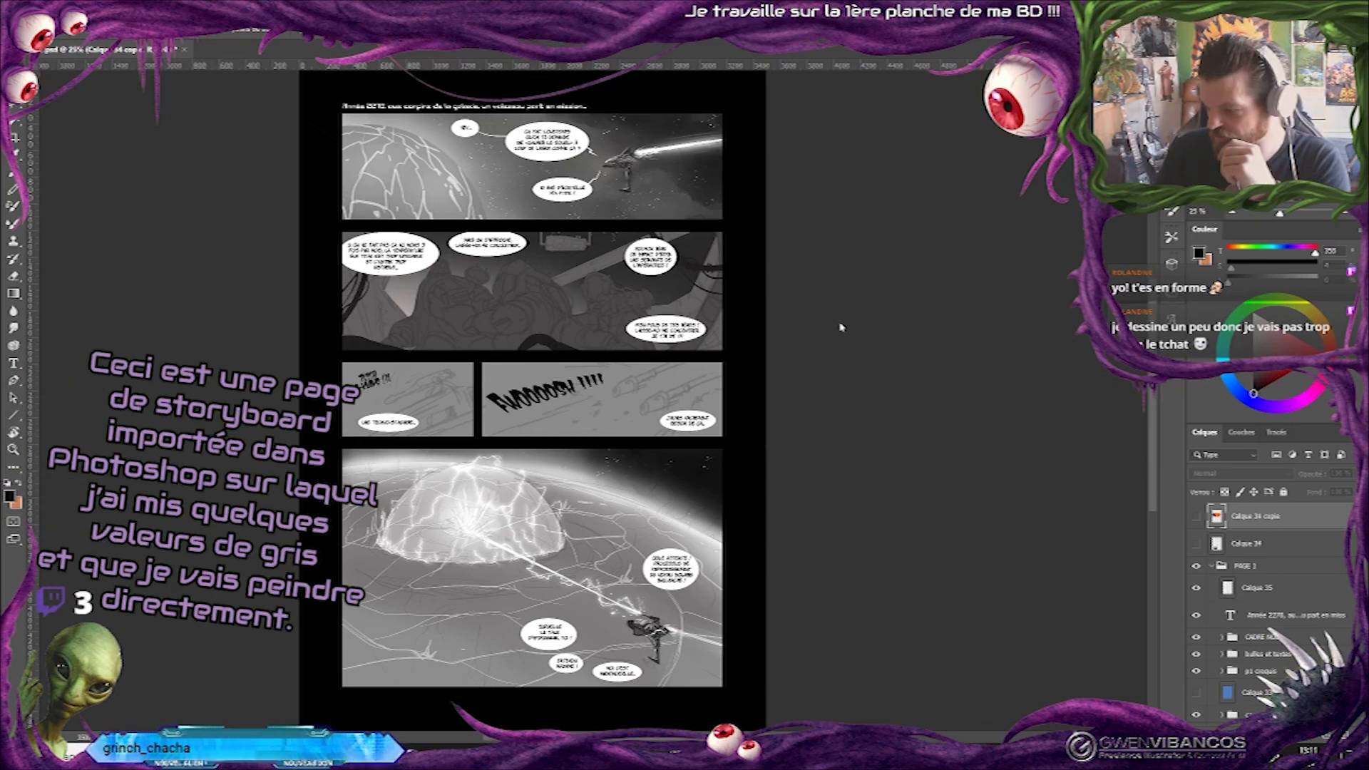
Examine the storyboard page panel by panel, from the opening spaceship scene down to the energy dome.
{"action": "scroll", "coordinate": [509, 180], "scroll_direction": "up", "scroll_amount": 2}
{"action": "left_click_drag", "start_coordinate": [510, 179], "coordinate": [462, 292]}
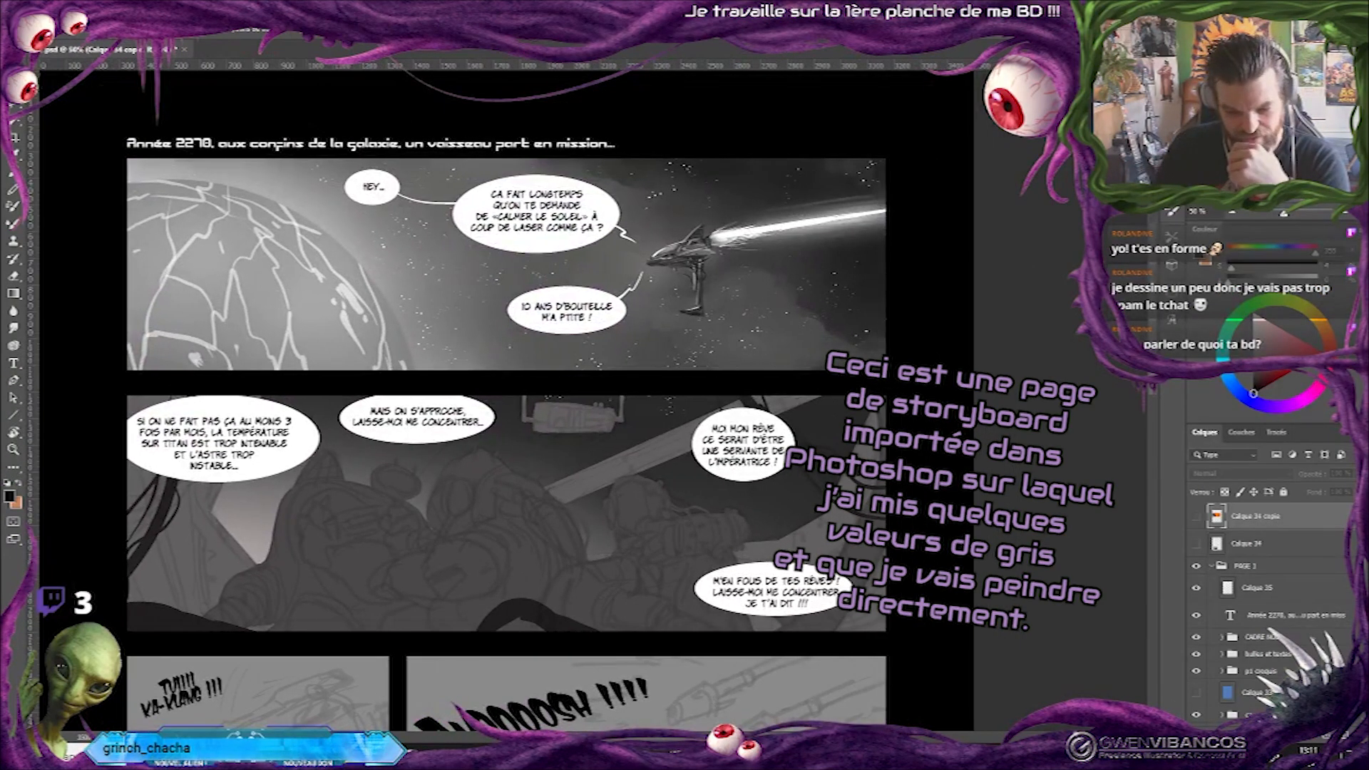
{"action": "scroll", "coordinate": [507, 399], "scroll_direction": "down", "scroll_amount": 5}
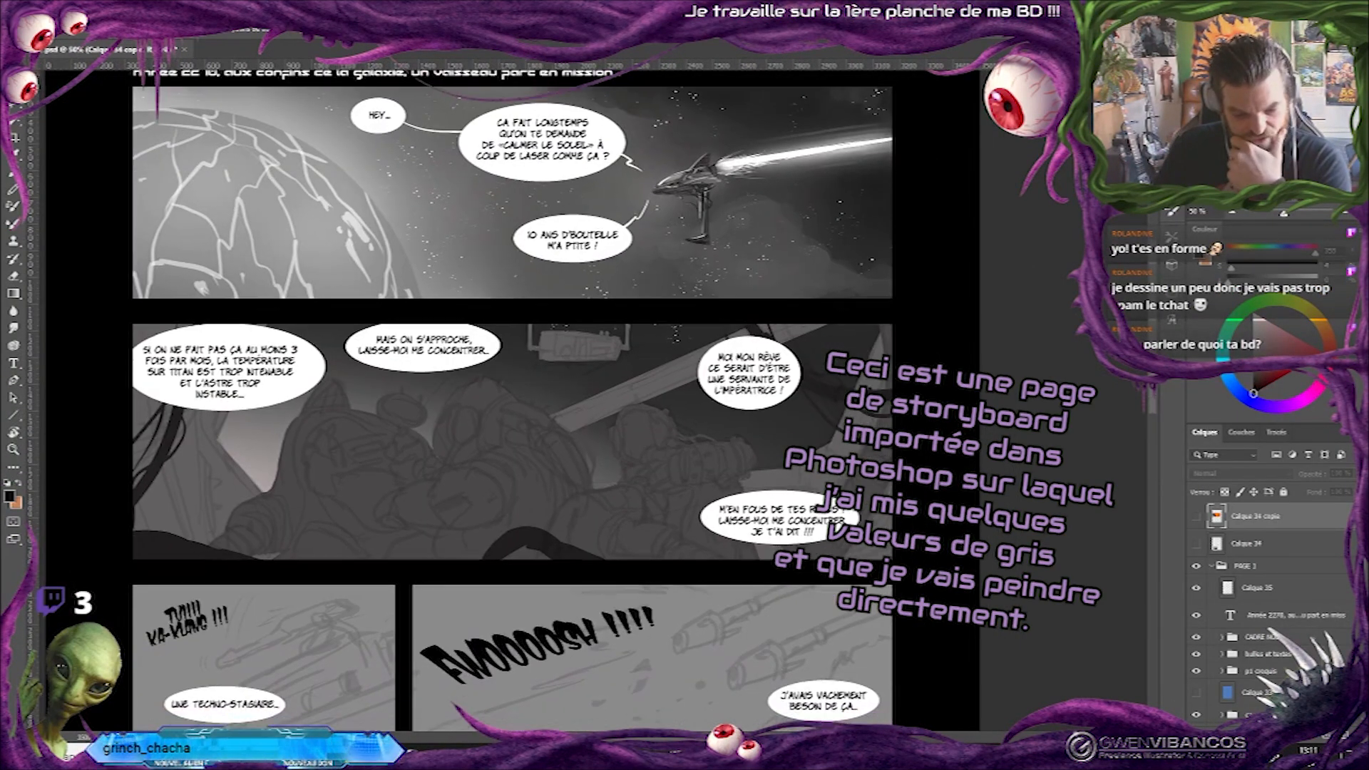
{"action": "scroll", "coordinate": [506, 399], "scroll_direction": "down", "scroll_amount": 4}
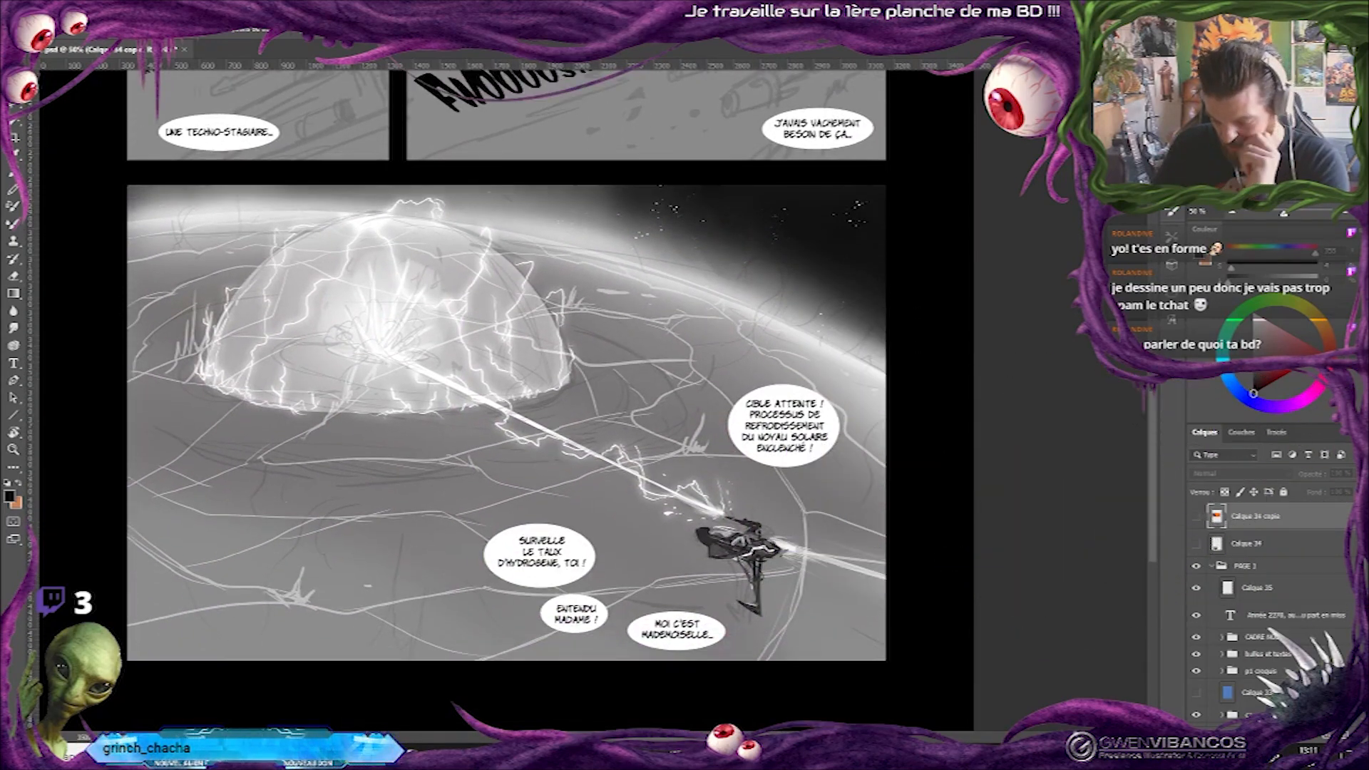
{"action": "scroll", "coordinate": [506, 399], "scroll_direction": "up", "scroll_amount": 4}
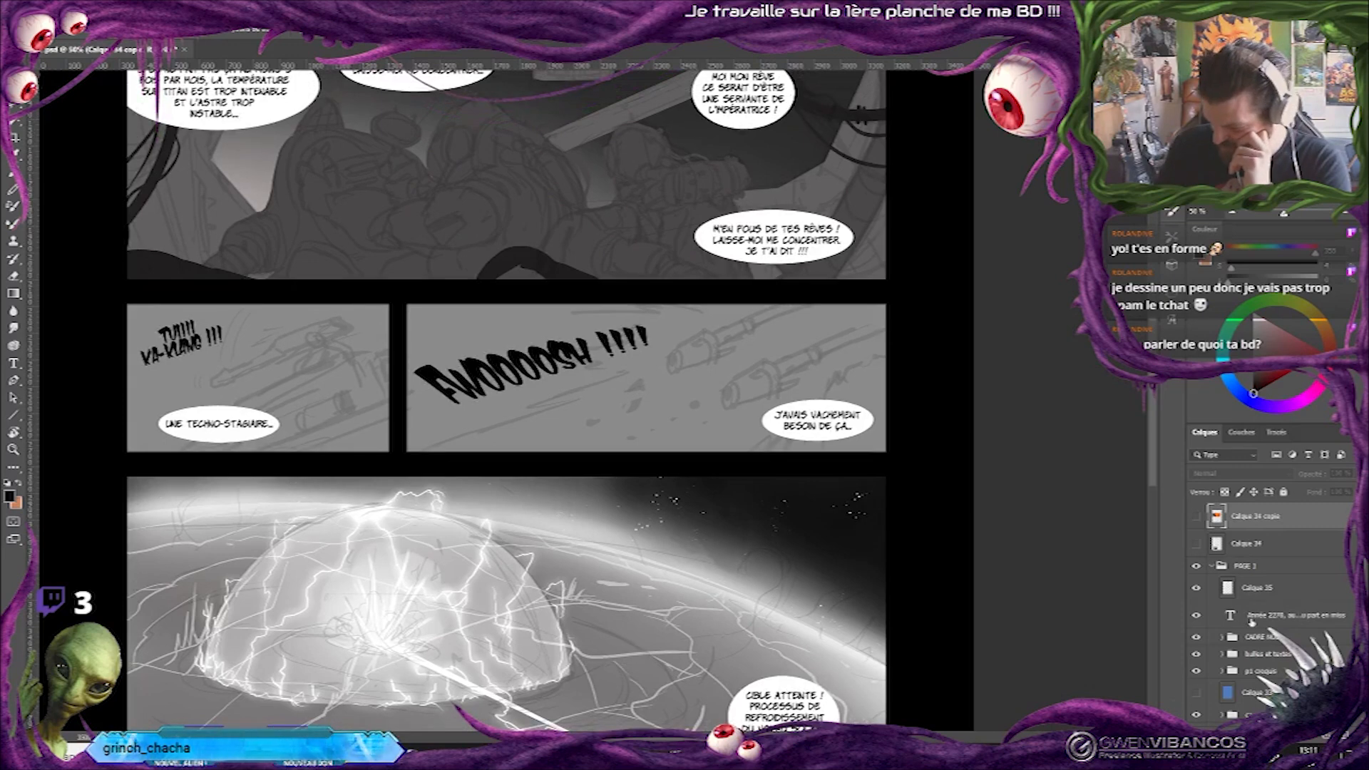
{"action": "scroll", "coordinate": [740, 191], "scroll_direction": "up", "scroll_amount": 4}
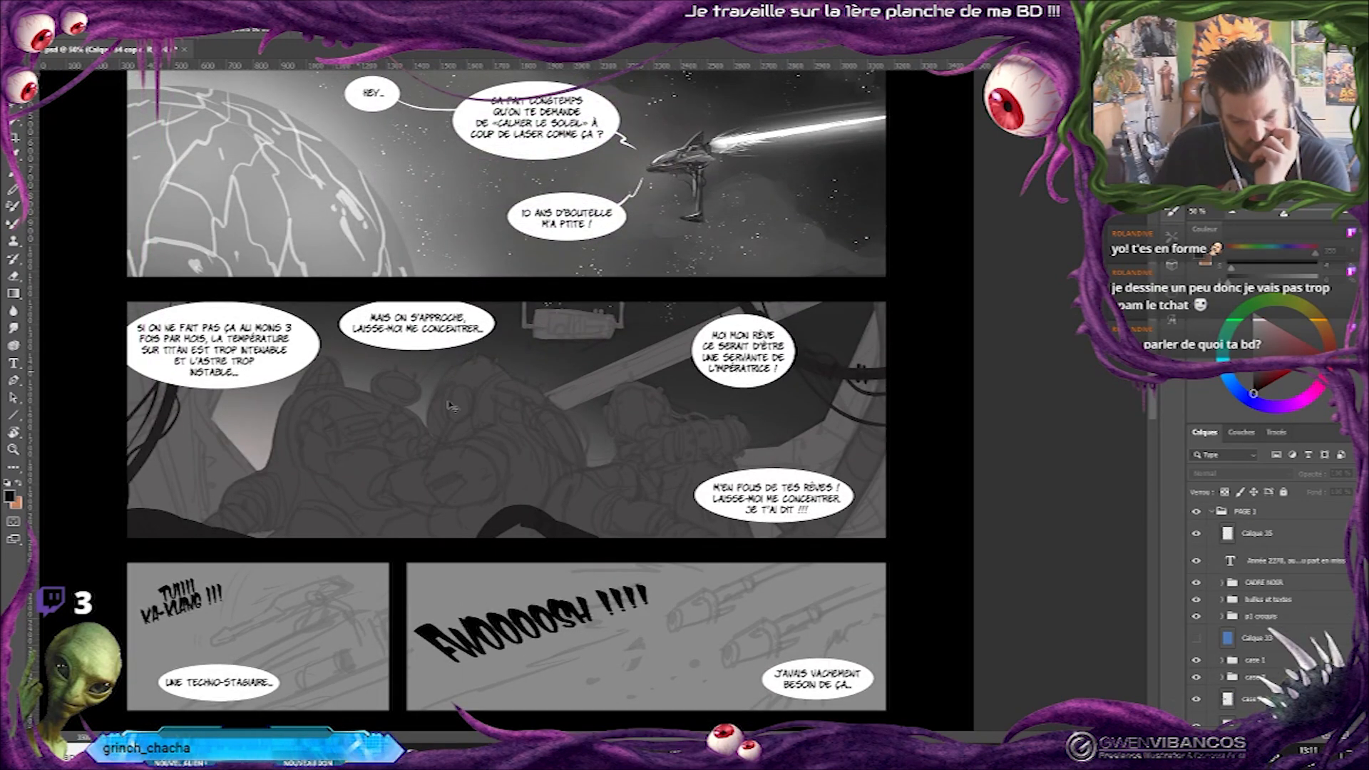
{"action": "scroll", "coordinate": [506, 399], "scroll_direction": "up", "scroll_amount": 2}
{"action": "key", "text": "ctrl+minus"}
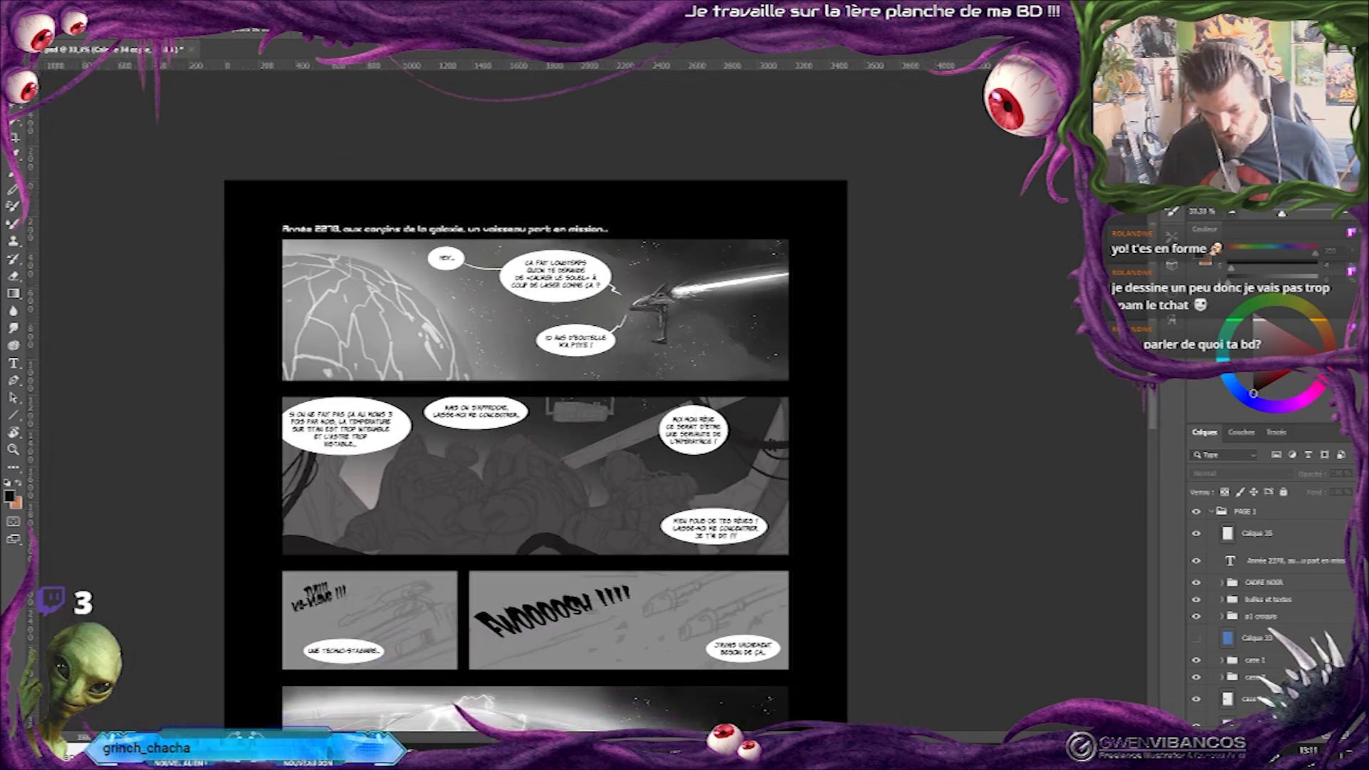
{"action": "key", "text": "ctrl+plus"}
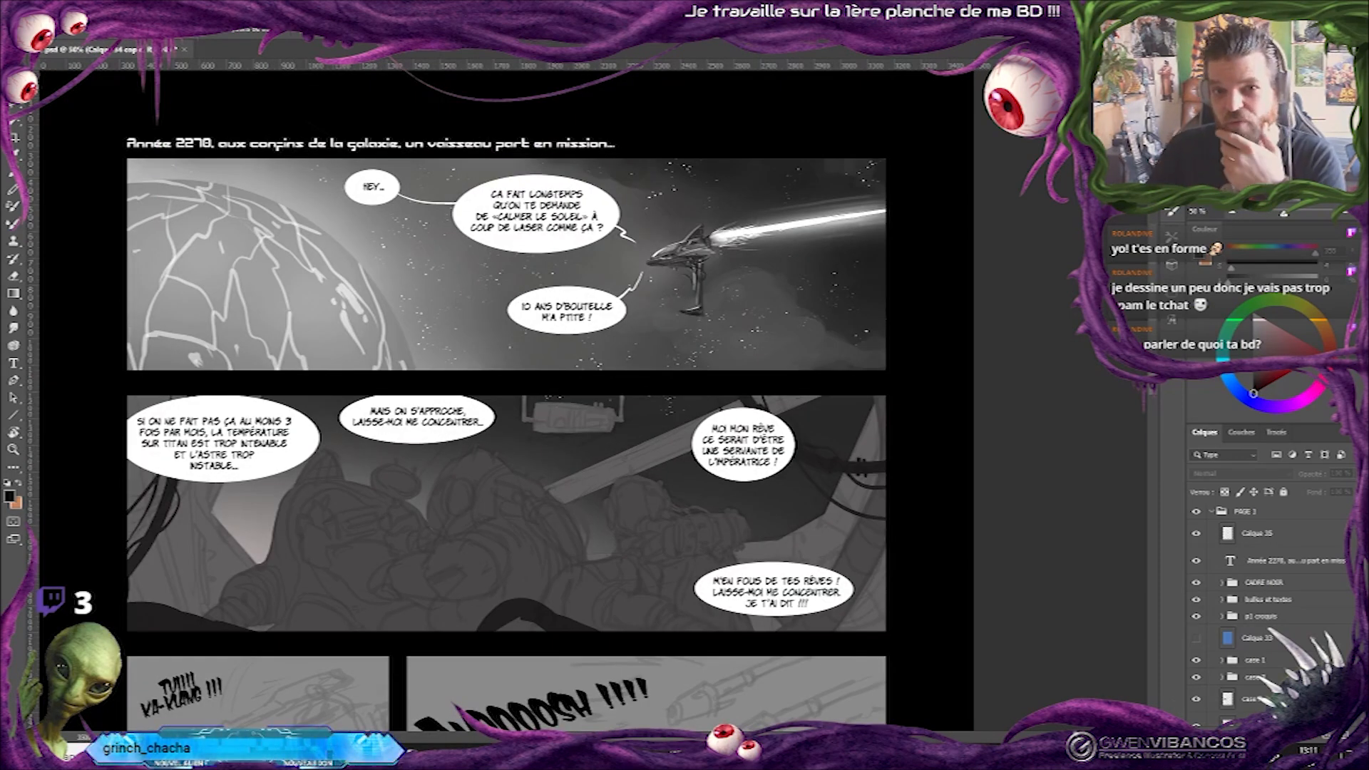
{"action": "left_click", "coordinate": [1232, 214]}
{"action": "left_click", "coordinate": [1232, 215]}
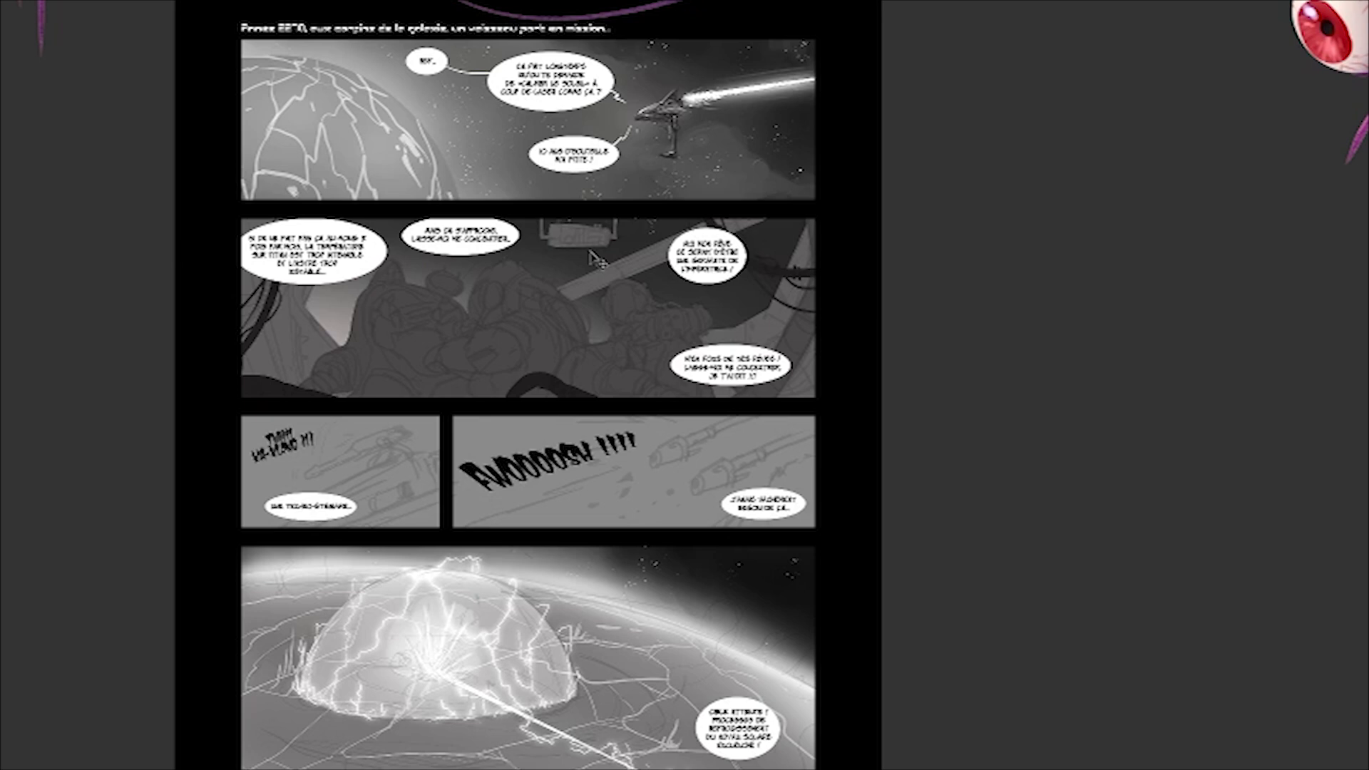
Review the overall composition of the page and its grey values, including the last two rows of panels.
{"action": "scroll", "coordinate": [499, 264], "scroll_direction": "down", "scroll_amount": 3}
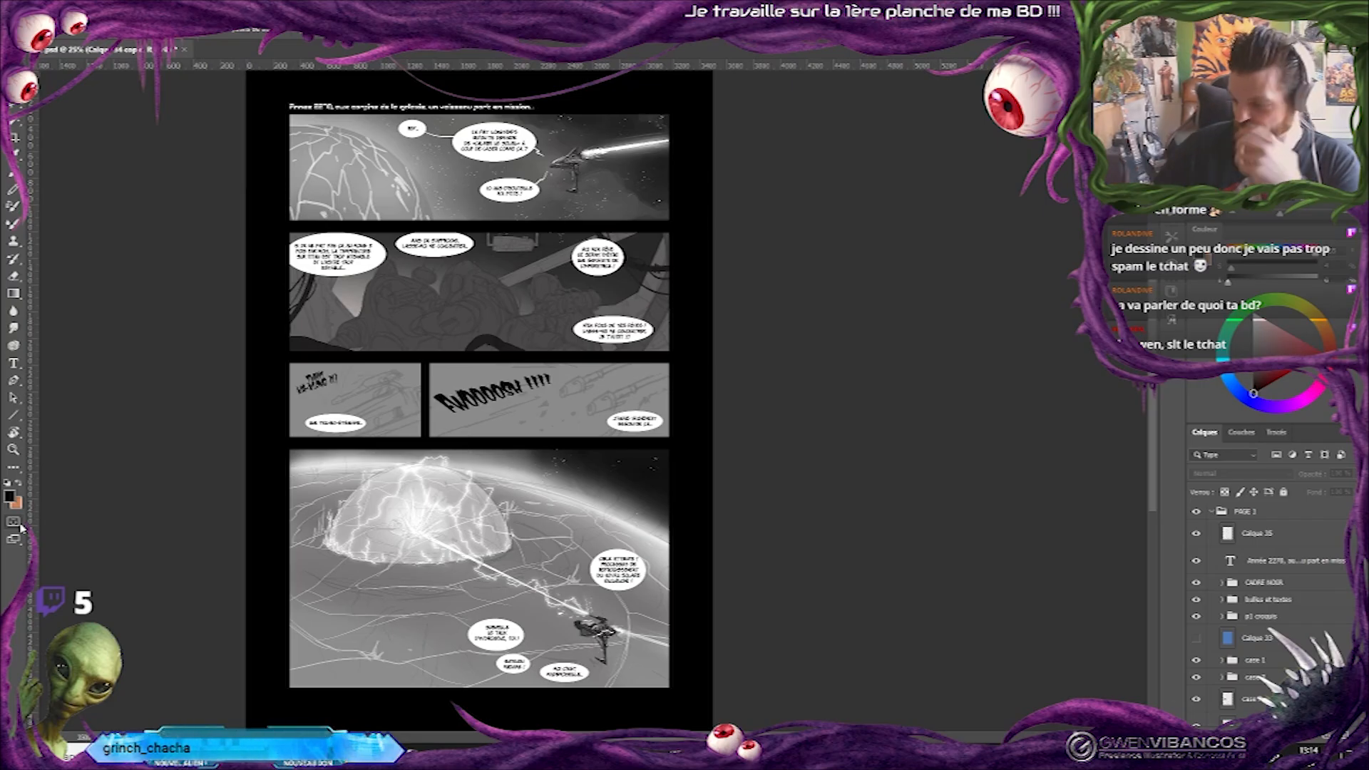
{"action": "left_click_drag", "start_coordinate": [485, 399], "coordinate": [599, 399]}
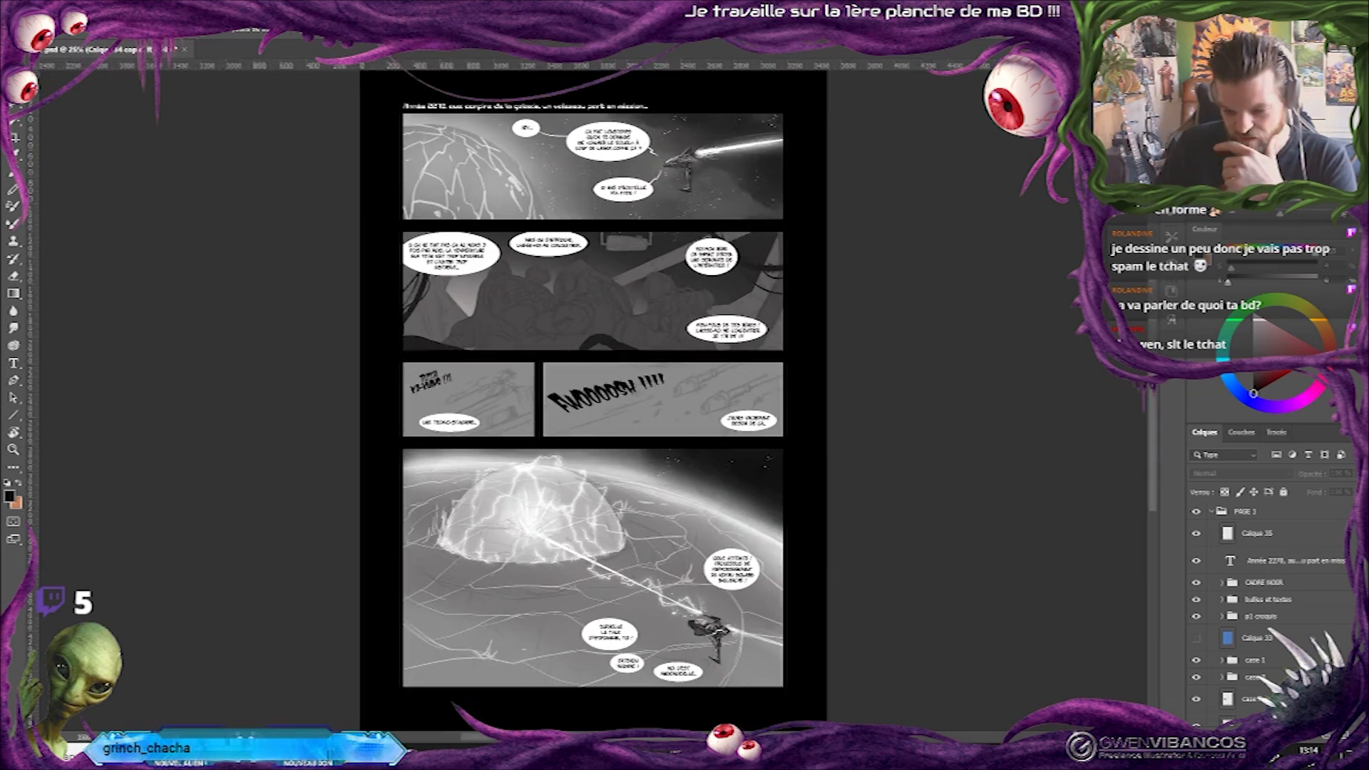
{"action": "key", "text": "ctrl+plus"}
{"action": "left_click_drag", "start_coordinate": [726, 128], "coordinate": [736, 241]}
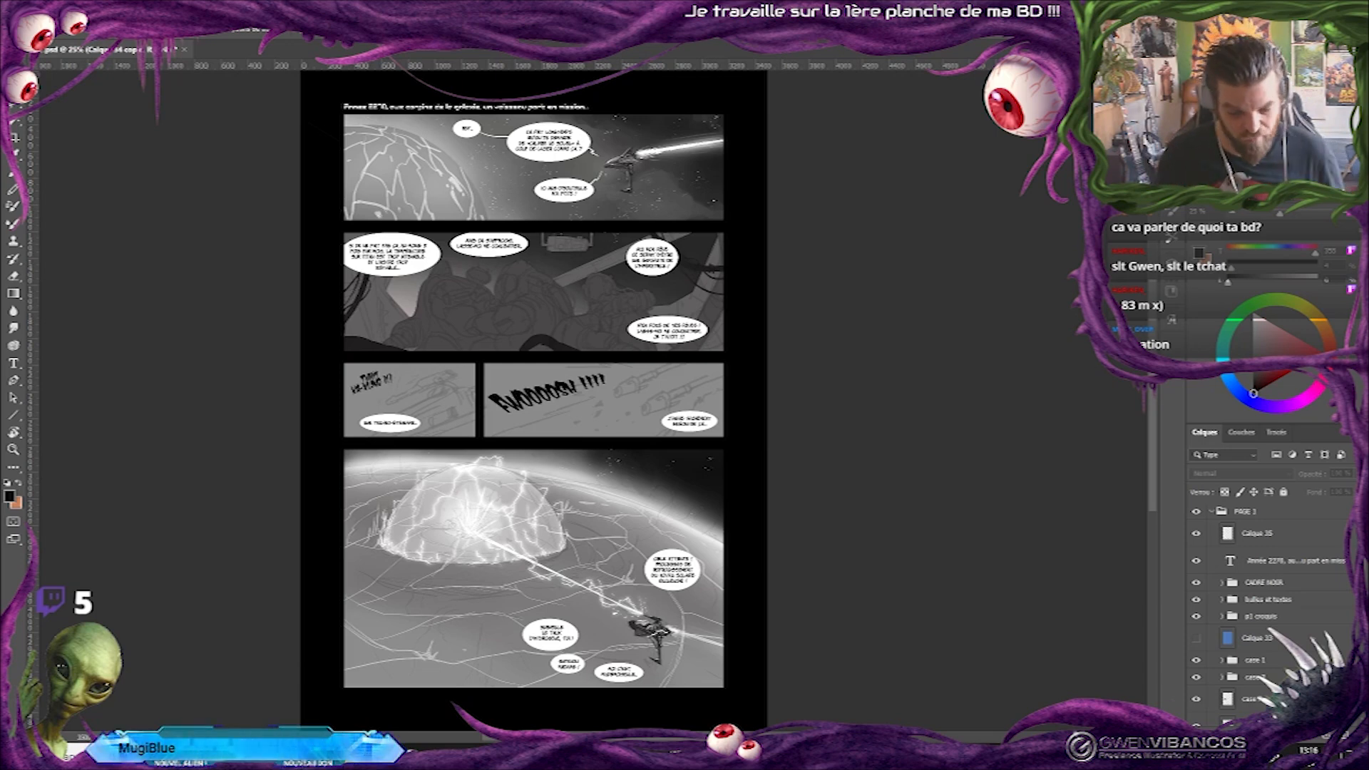
{"action": "key", "text": "ctrl+plus"}
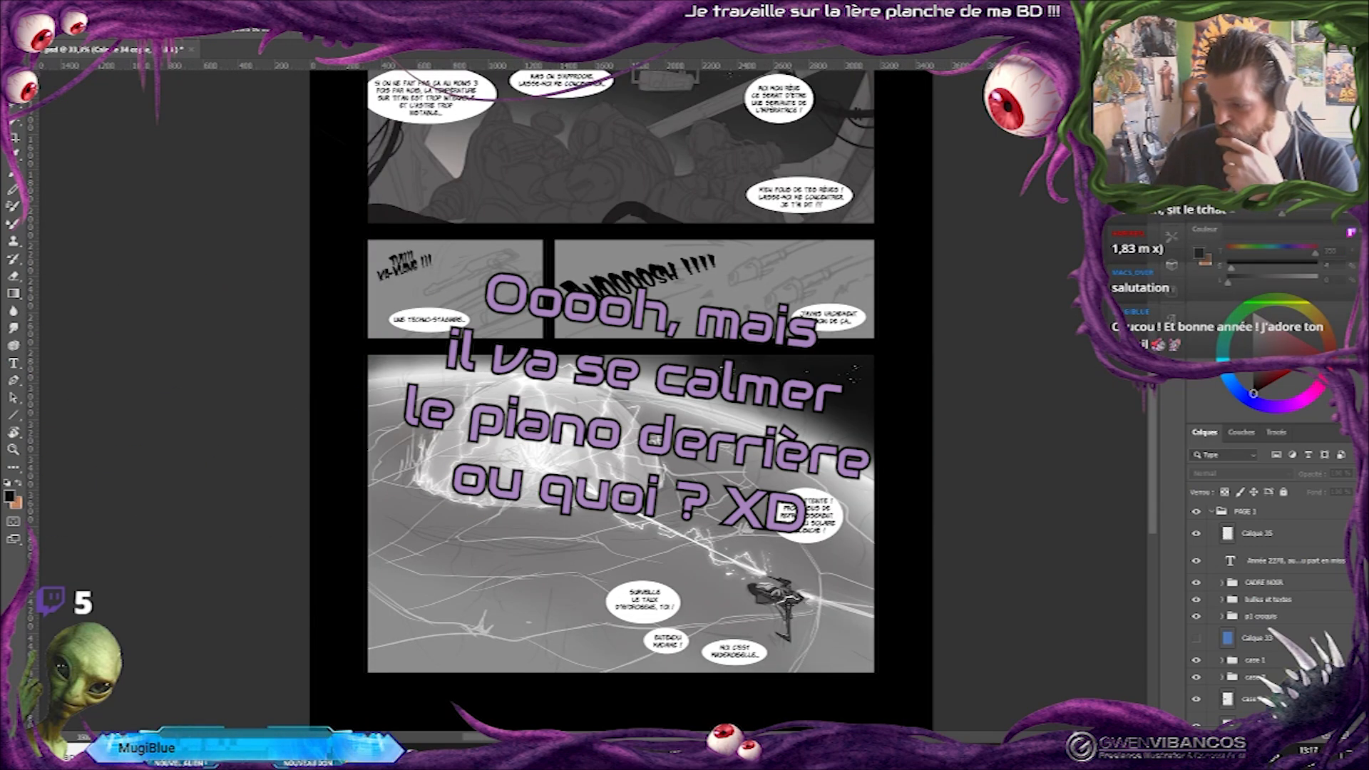
{"action": "scroll", "coordinate": [620, 399], "scroll_direction": "up", "scroll_amount": 3}
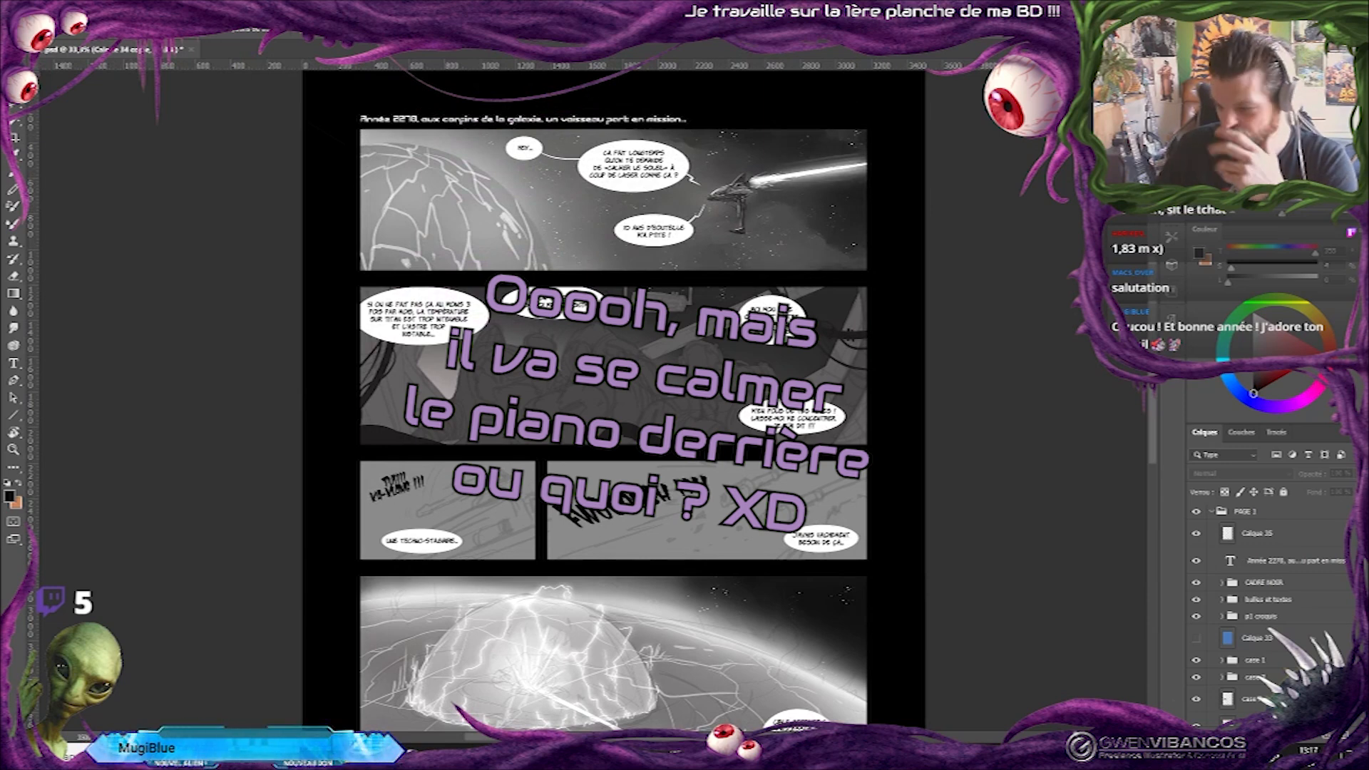
{"action": "scroll", "coordinate": [591, 396], "scroll_direction": "down", "scroll_amount": 5}
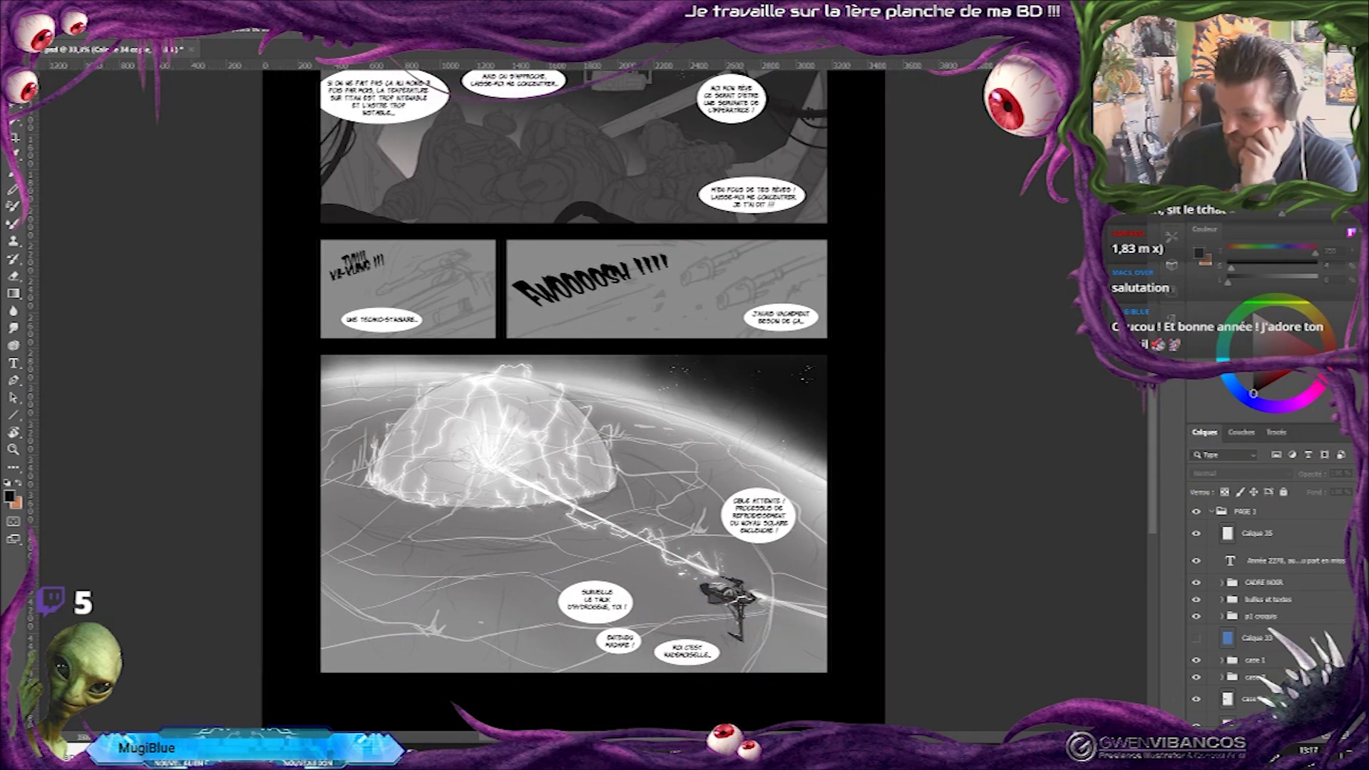
Hide the engine flame layer in the first panel's group and toggle the spaceship layer to check its content.
{"action": "scroll", "coordinate": [591, 396], "scroll_direction": "up", "scroll_amount": 5}
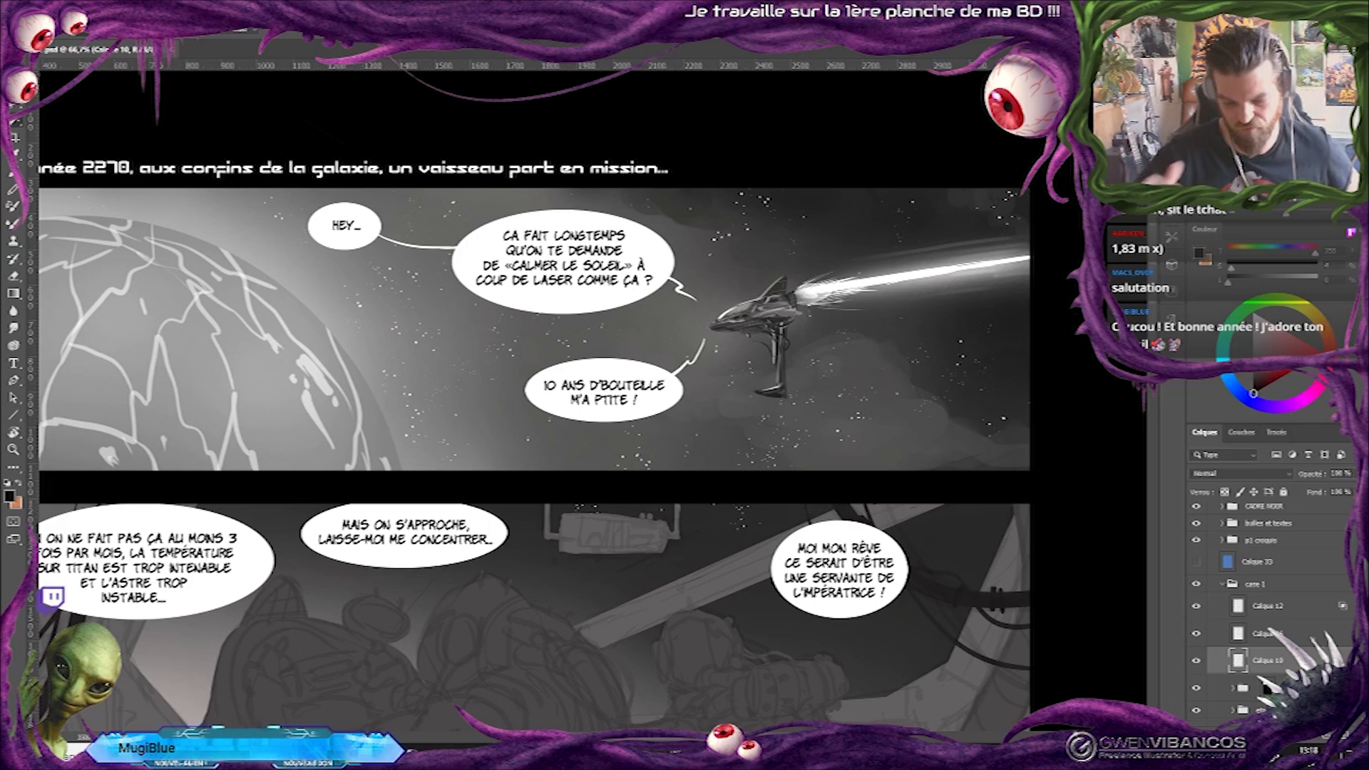
{"action": "left_click", "coordinate": [777, 356]}
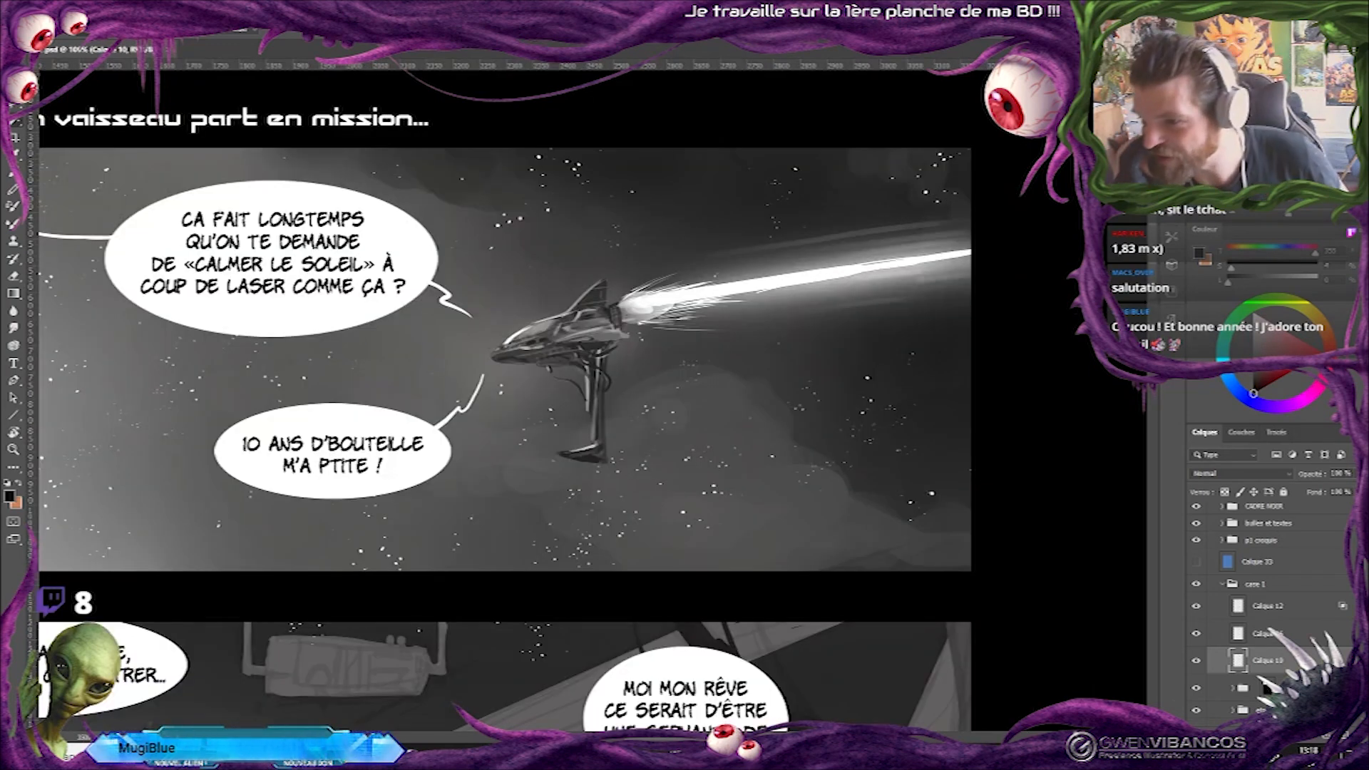
{"action": "left_click", "coordinate": [1196, 633]}
{"action": "left_click", "coordinate": [1196, 660]}
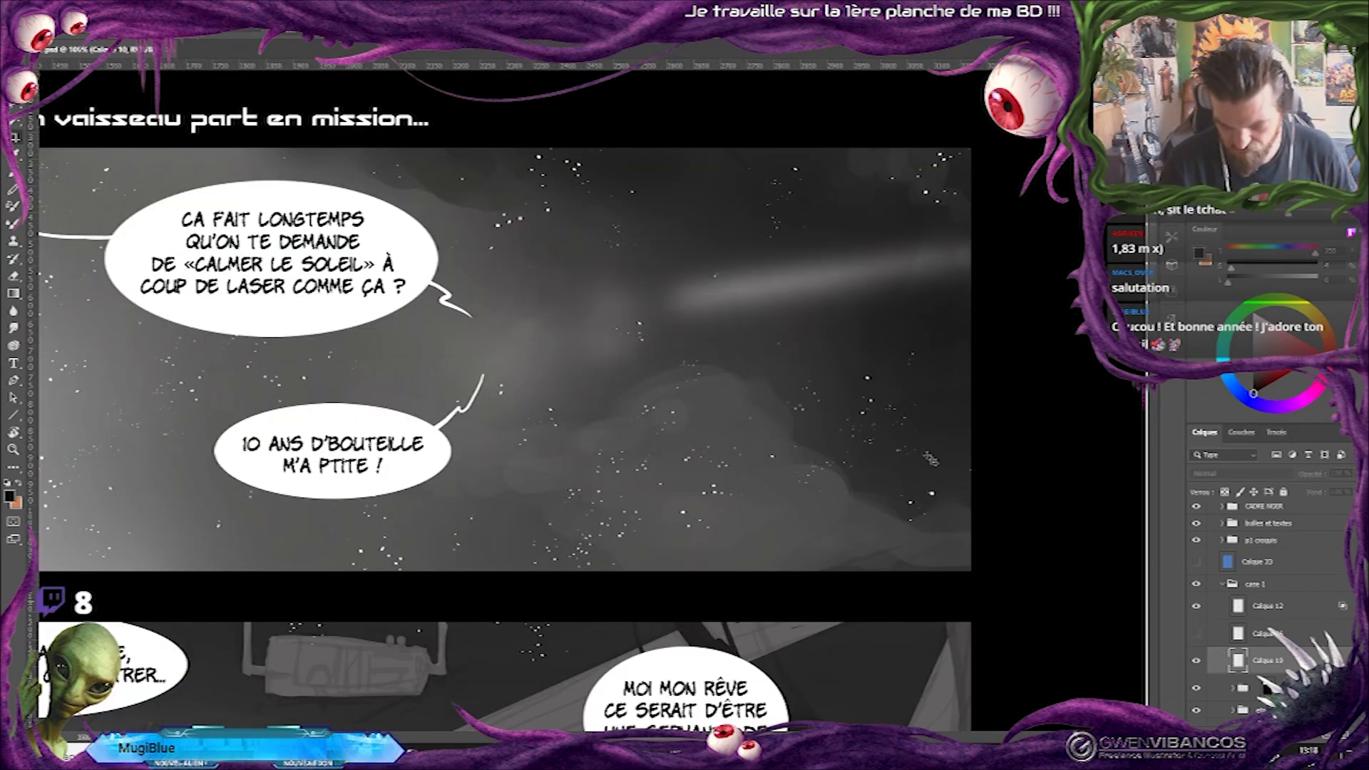
Paint grey details on the spaceship's rear engine, body and lower strut in the first panel.
{"action": "left_click", "coordinate": [626, 322], "text": "alt"}
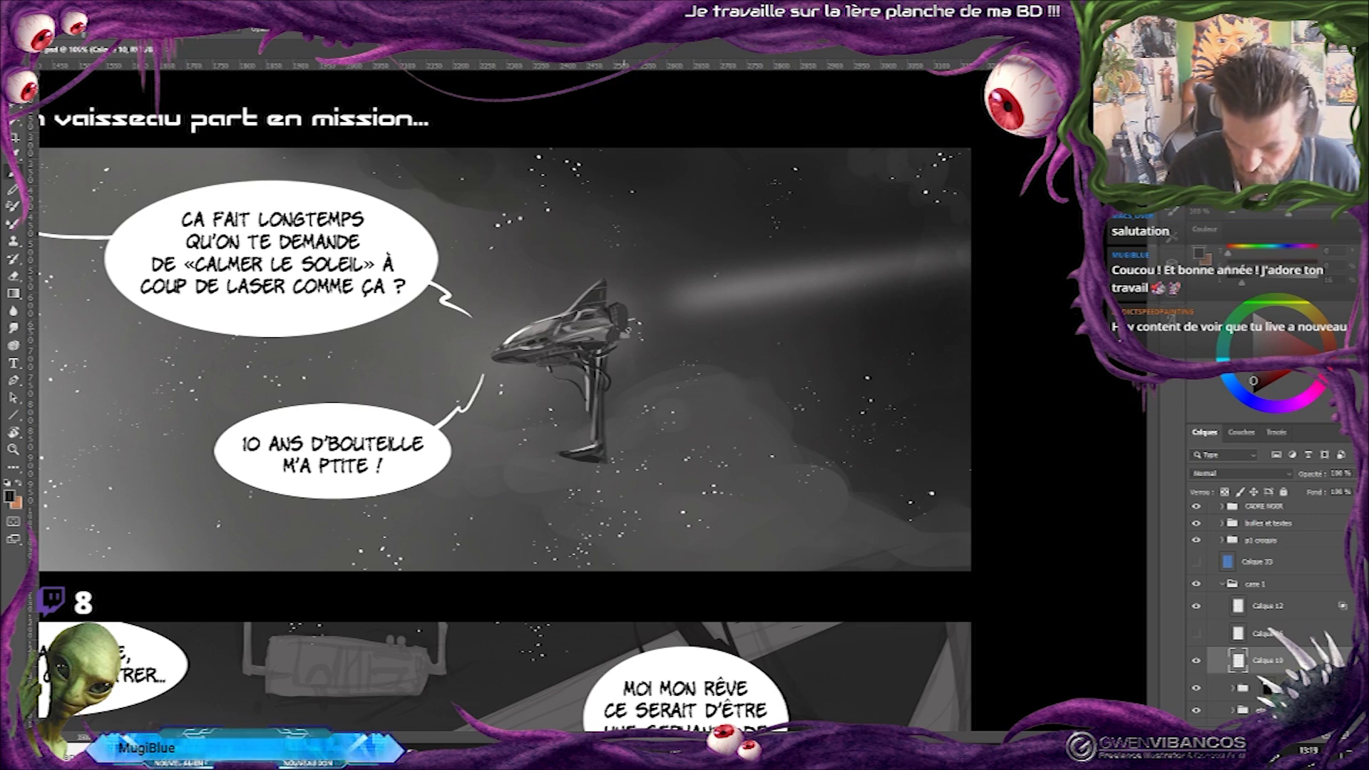
{"action": "left_click", "coordinate": [602, 344], "text": "alt"}
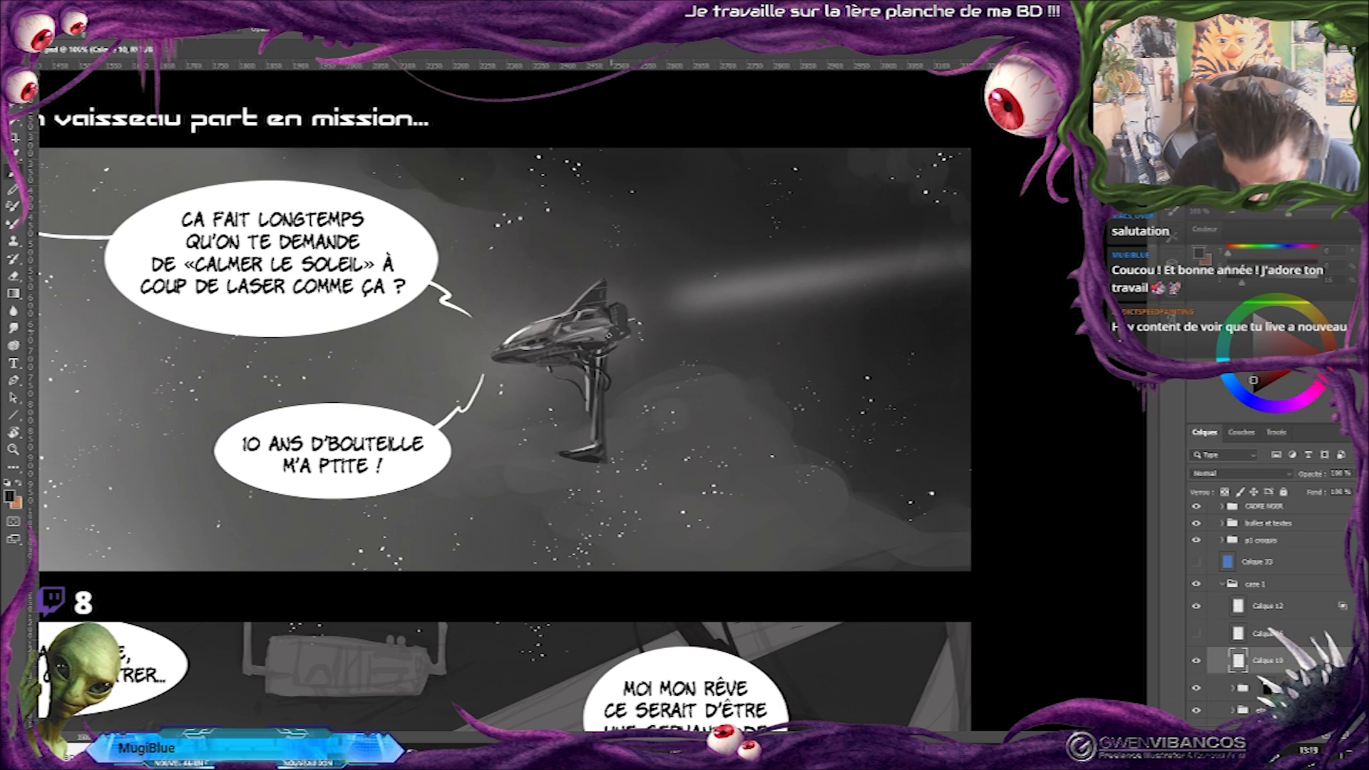
{"action": "left_click_drag", "start_coordinate": [775, 249], "coordinate": [962, 293]}
{"action": "left_click", "coordinate": [806, 158], "text": "alt"}
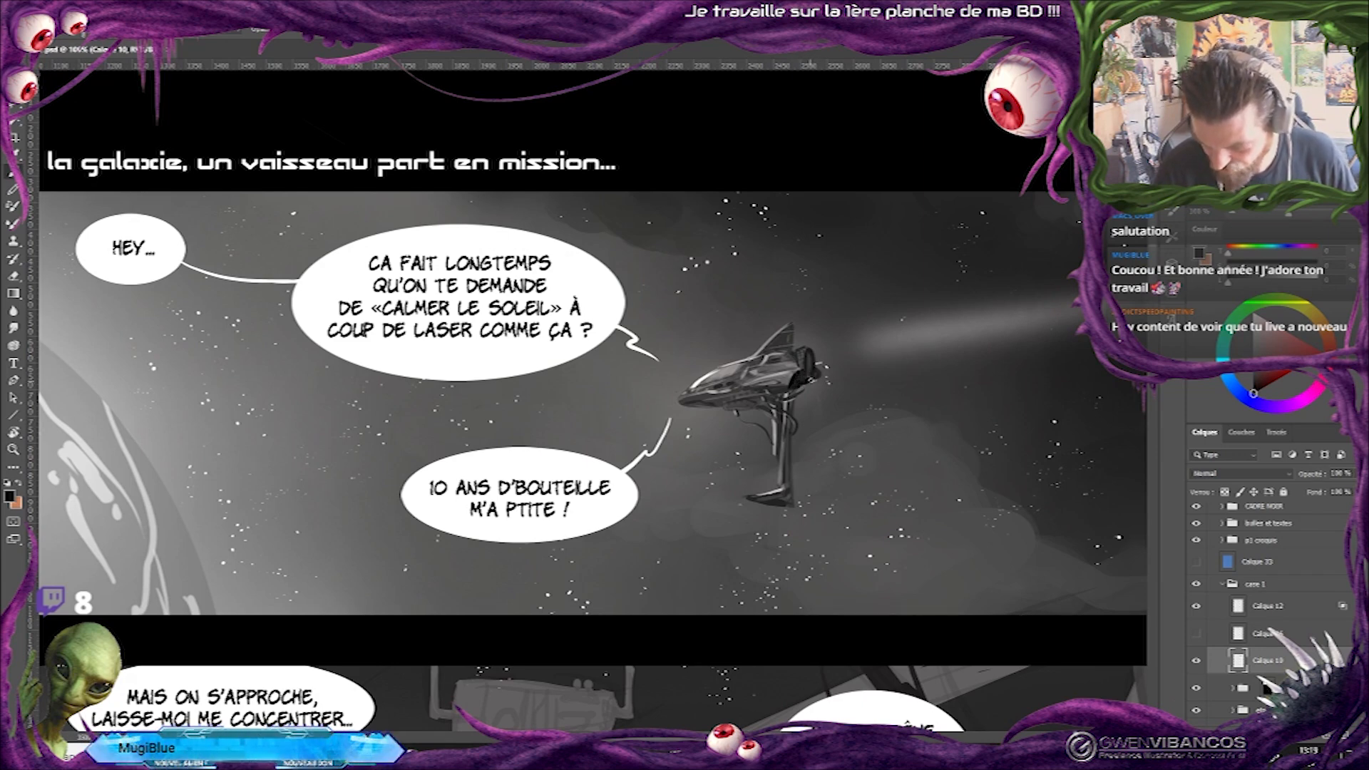
{"action": "left_click", "coordinate": [794, 391], "text": "alt"}
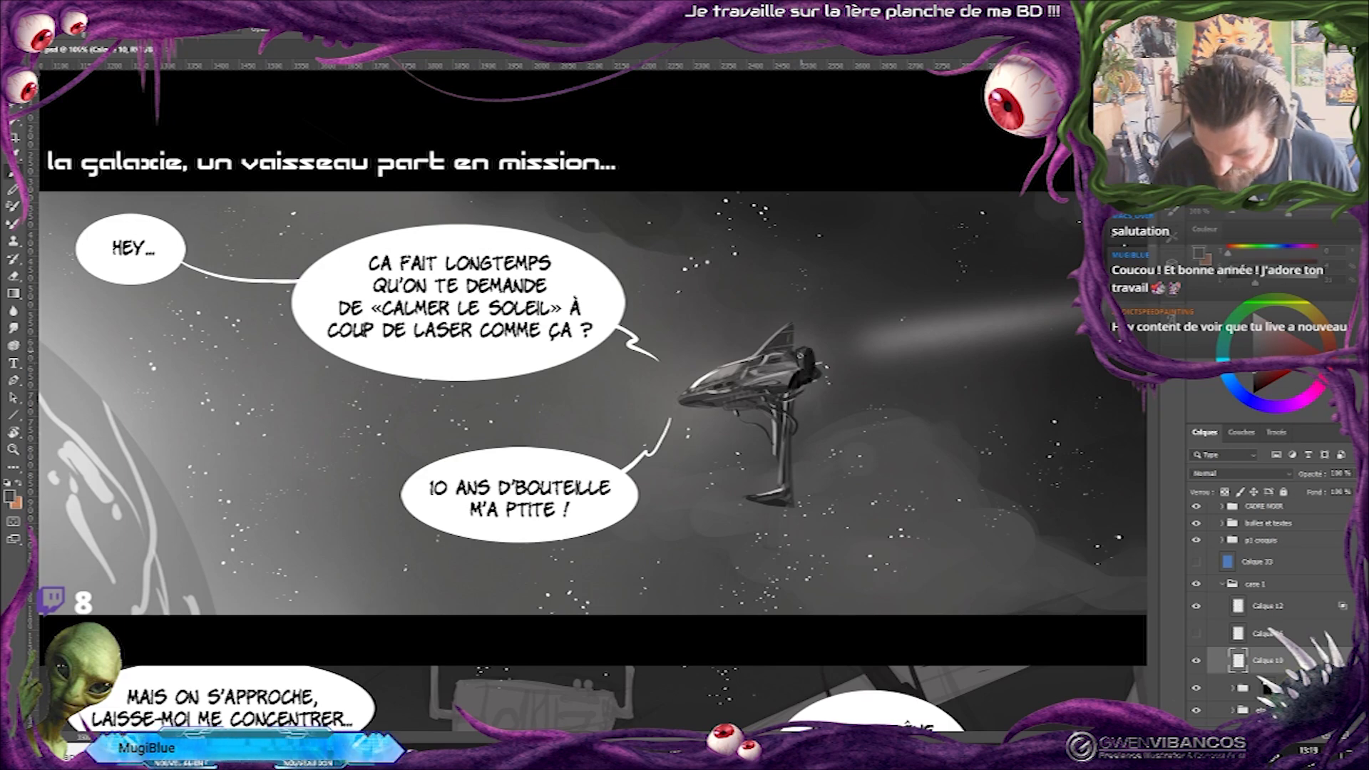
{"action": "left_click", "coordinate": [796, 382], "text": "alt"}
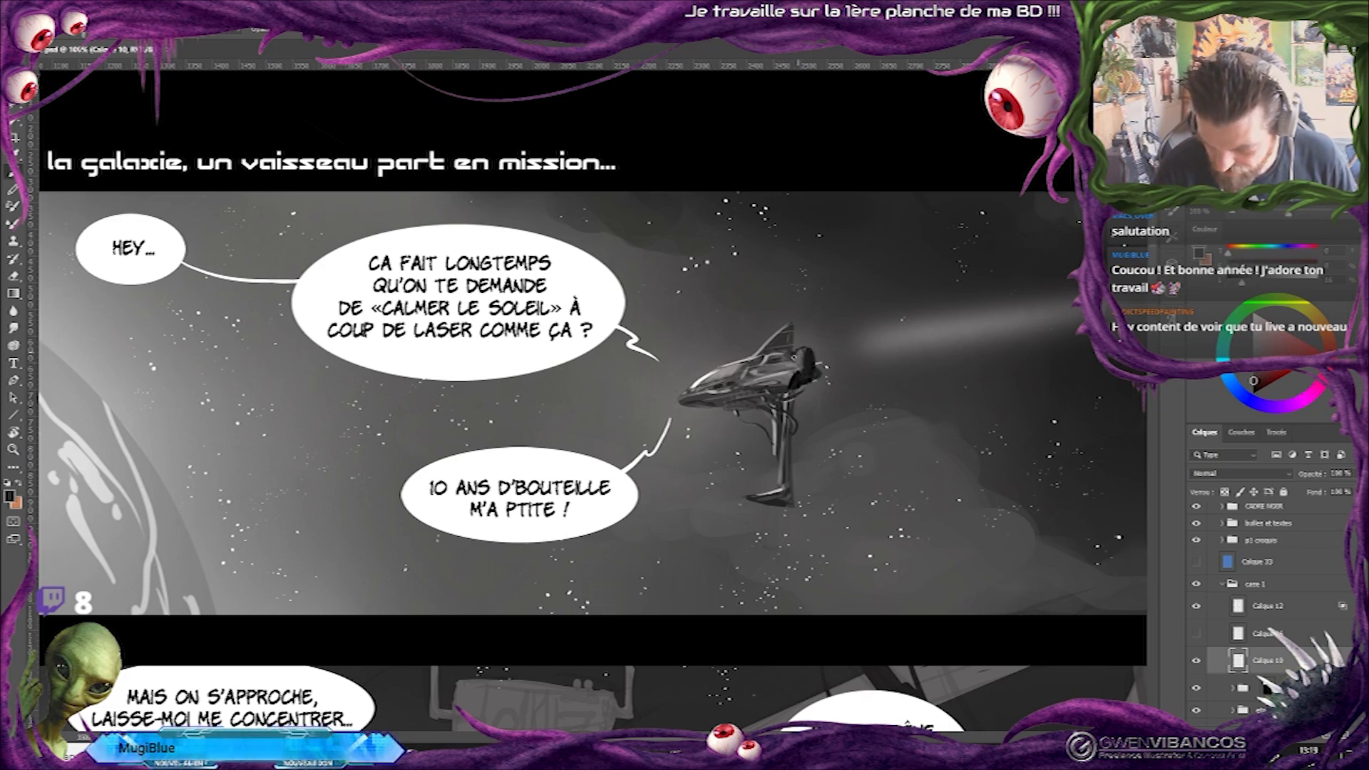
{"action": "left_click", "coordinate": [781, 386], "text": "alt"}
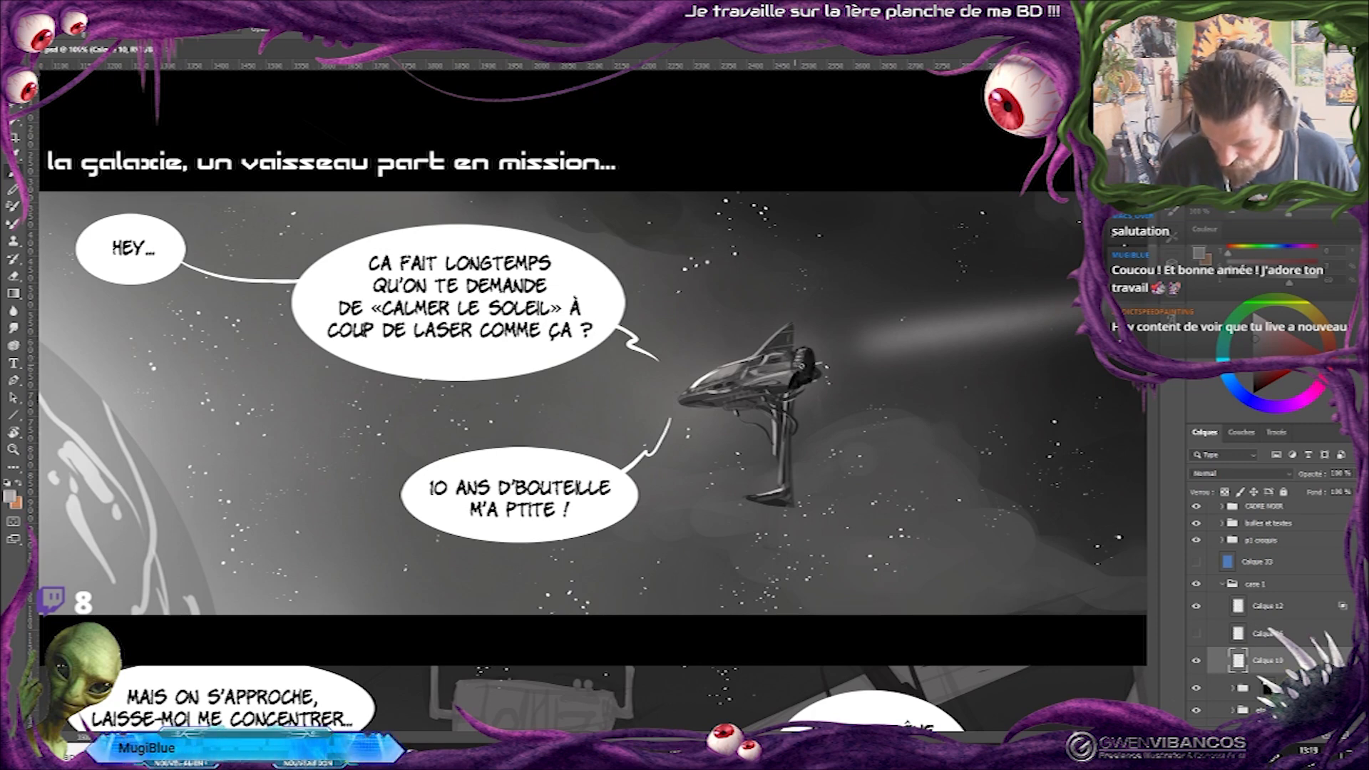
{"action": "left_click", "coordinate": [793, 382], "text": "alt"}
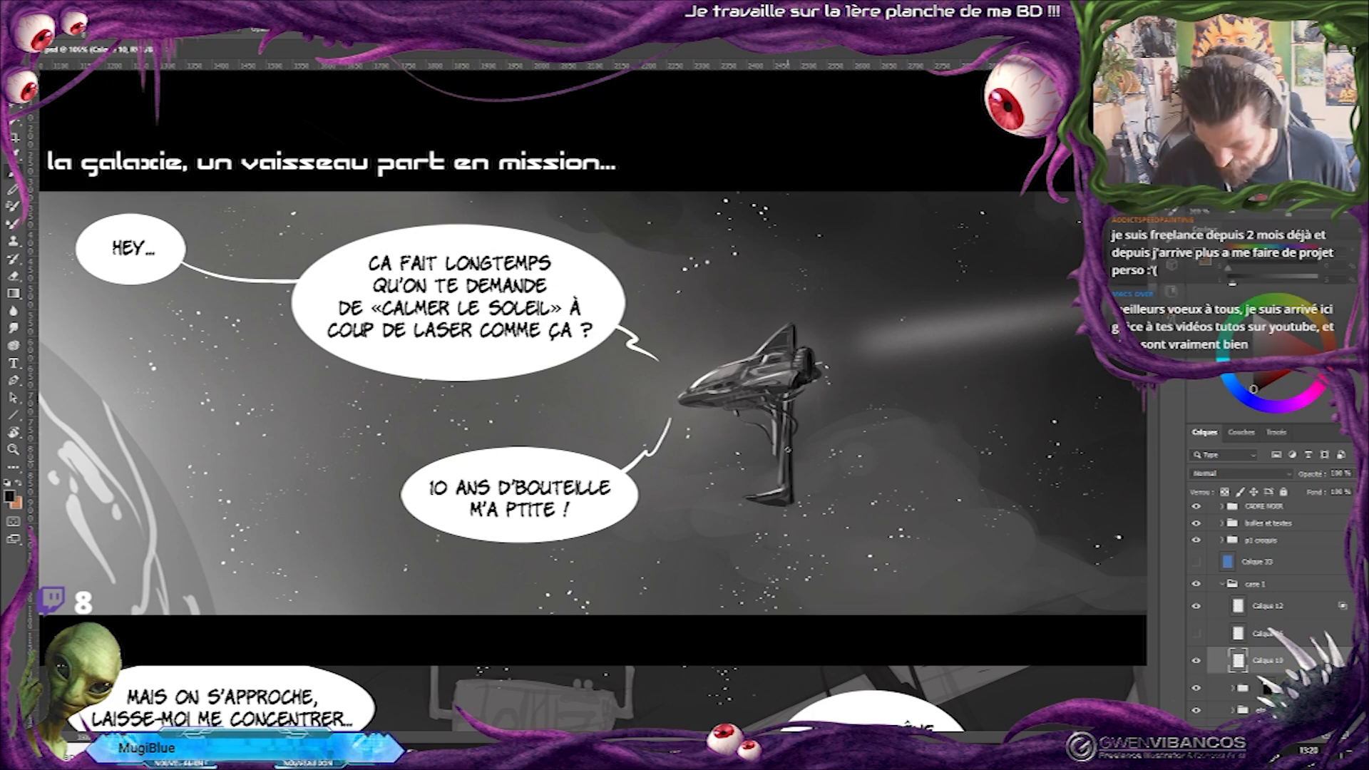
{"action": "left_click", "coordinate": [779, 426], "text": "alt"}
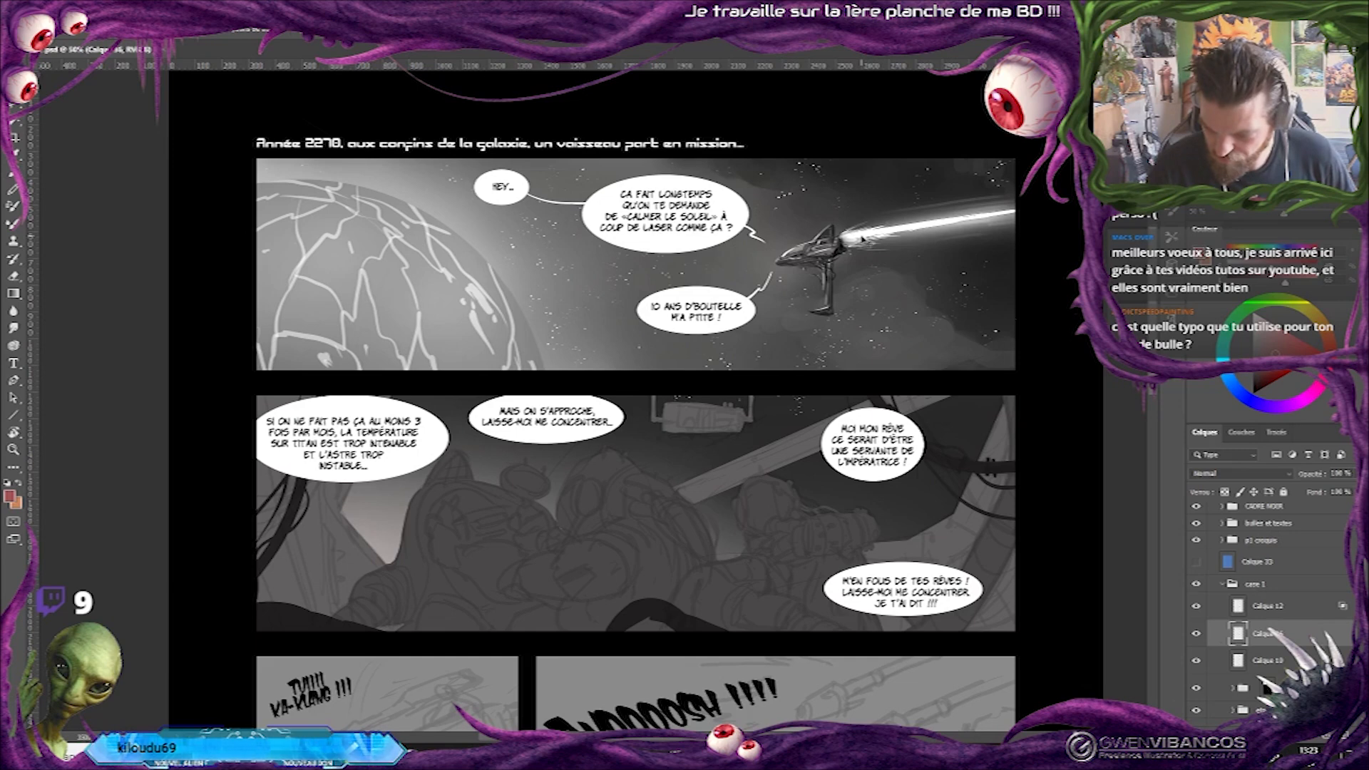
{"action": "left_click_drag", "start_coordinate": [863, 239], "coordinate": [863, 245]}
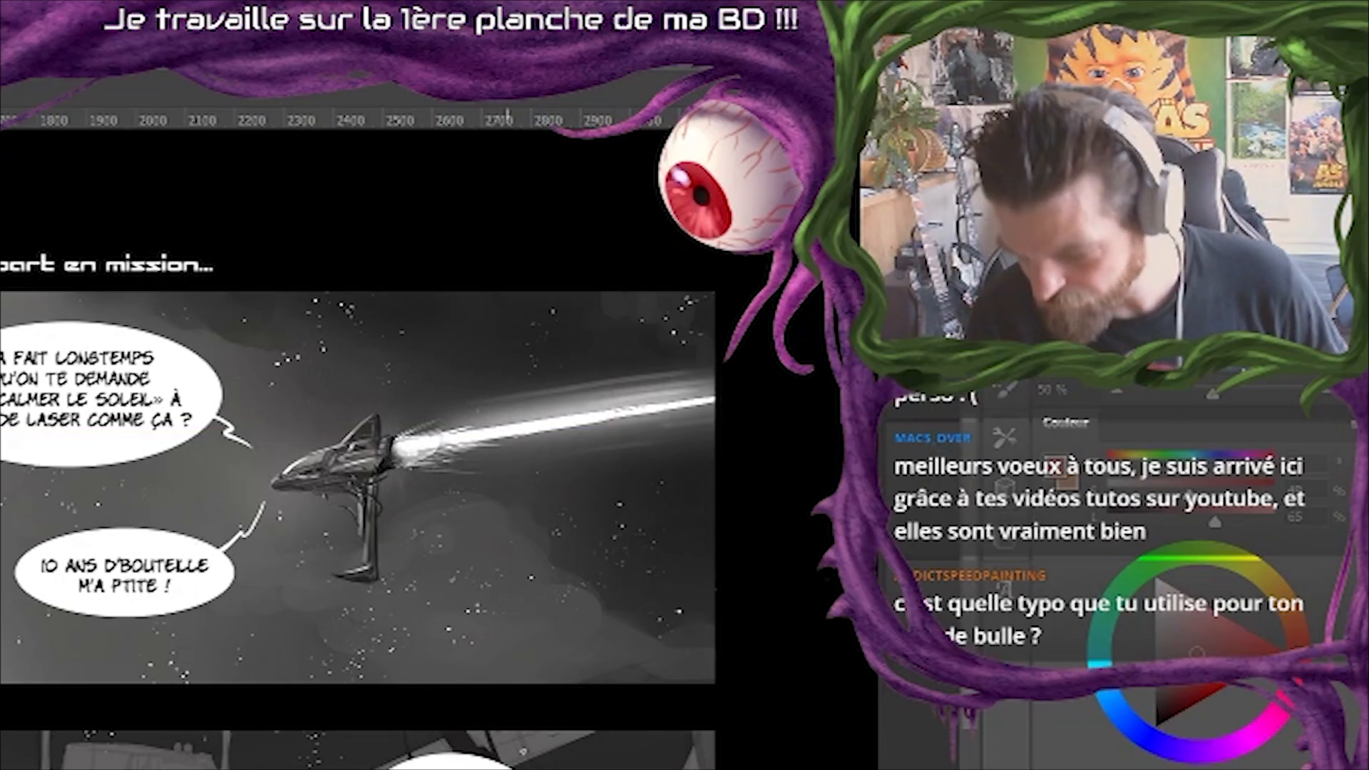
Show the solar flare reference layer Calque 34 copie over the page to study it, and hide it again.
{"action": "key", "text": "ctrl+minus"}
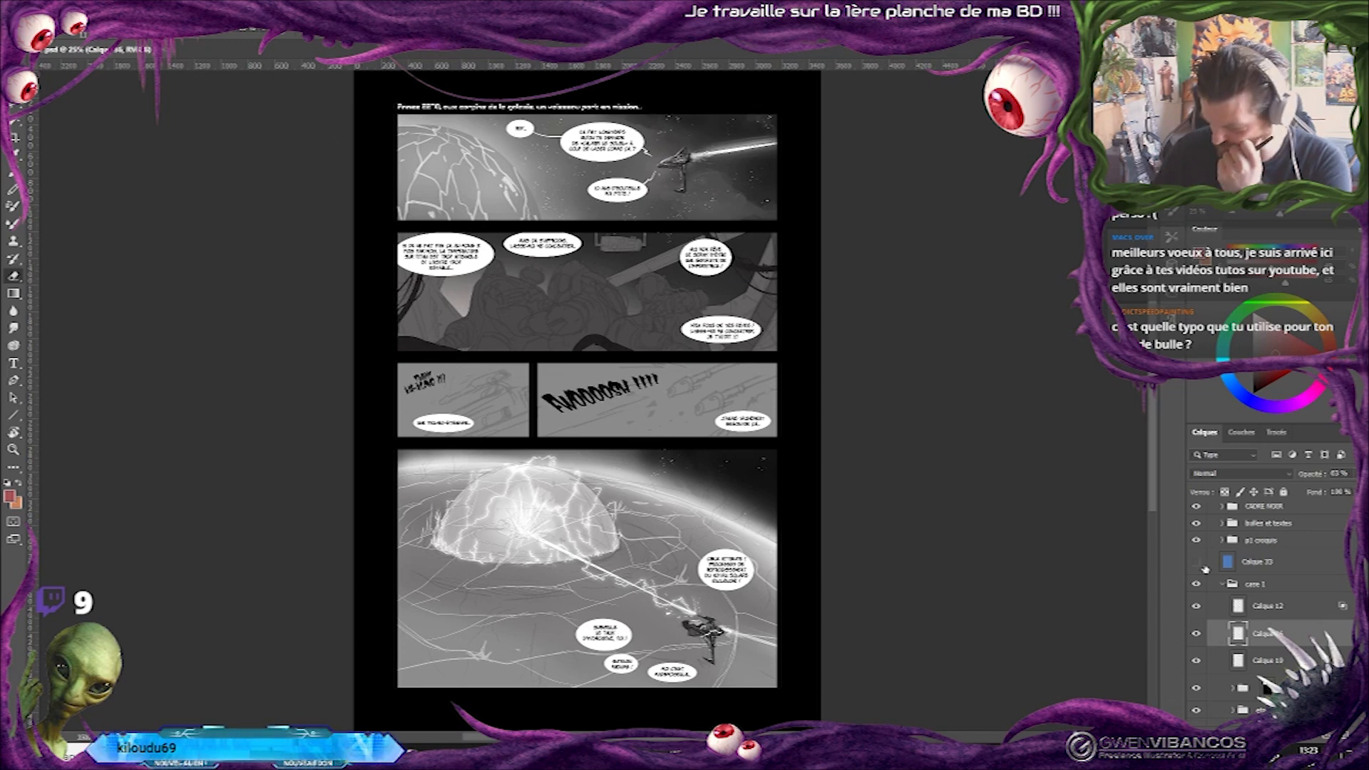
{"action": "scroll", "coordinate": [1212, 561], "scroll_direction": "up", "scroll_amount": 3}
{"action": "left_click", "coordinate": [1196, 518]}
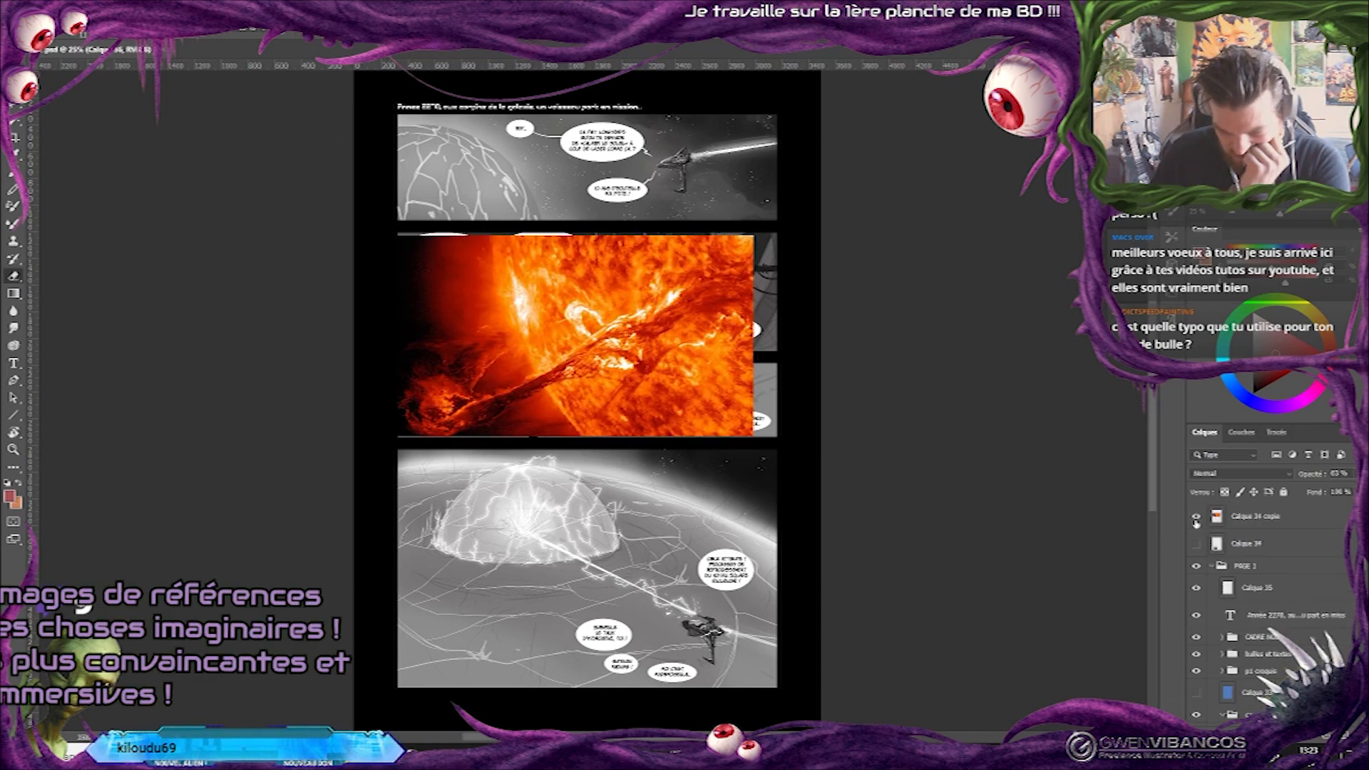
{"action": "left_click", "coordinate": [1196, 520]}
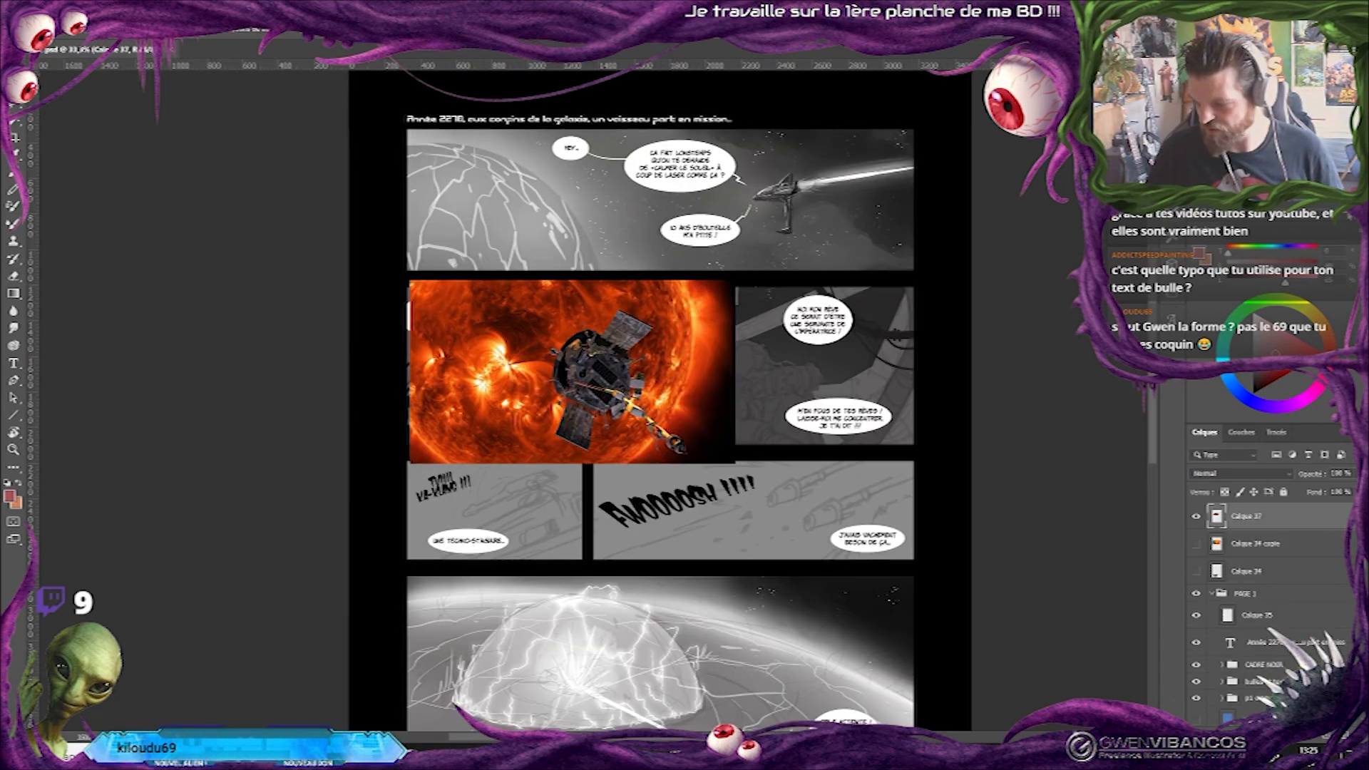
{"action": "key", "text": "ctrl+plus"}
{"action": "left_click_drag", "start_coordinate": [663, 240], "coordinate": [651, 406]}
{"action": "scroll", "coordinate": [679, 401], "scroll_direction": "down", "scroll_amount": 10}
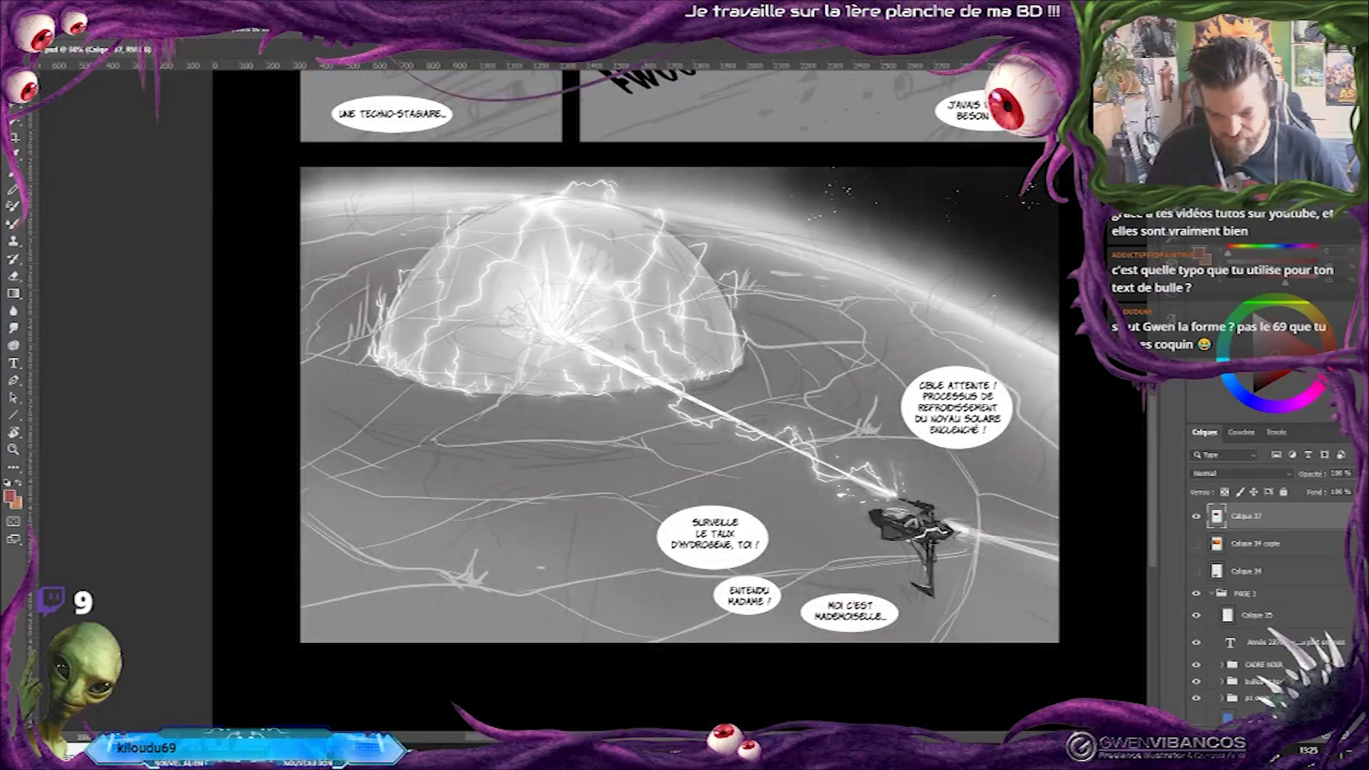
Preview alternative fonts, such as Flash Rogers, Komika Axis and Radio Space, on the first panel's "Ça fait longtemps" bubble text.
{"action": "scroll", "coordinate": [679, 401], "scroll_direction": "up", "scroll_amount": 10}
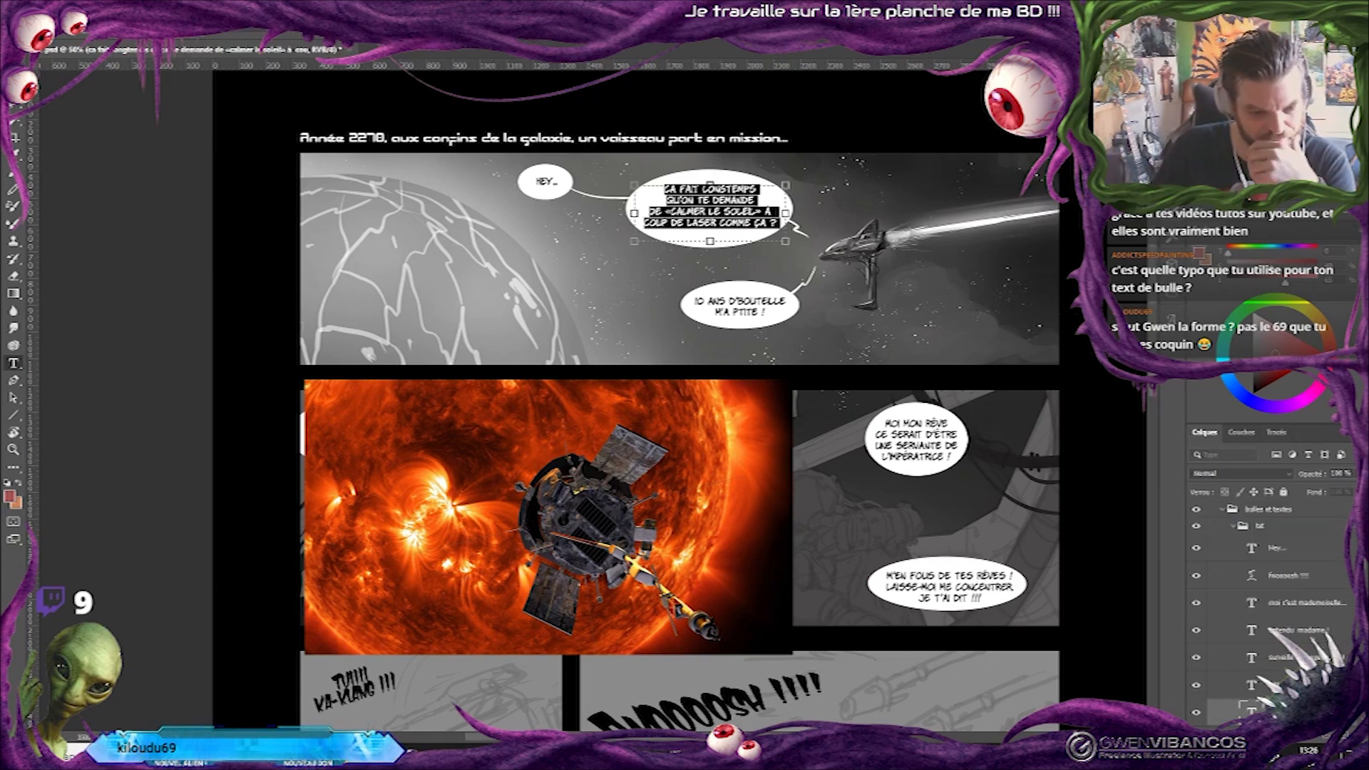
{"action": "left_click", "coordinate": [239, 32]}
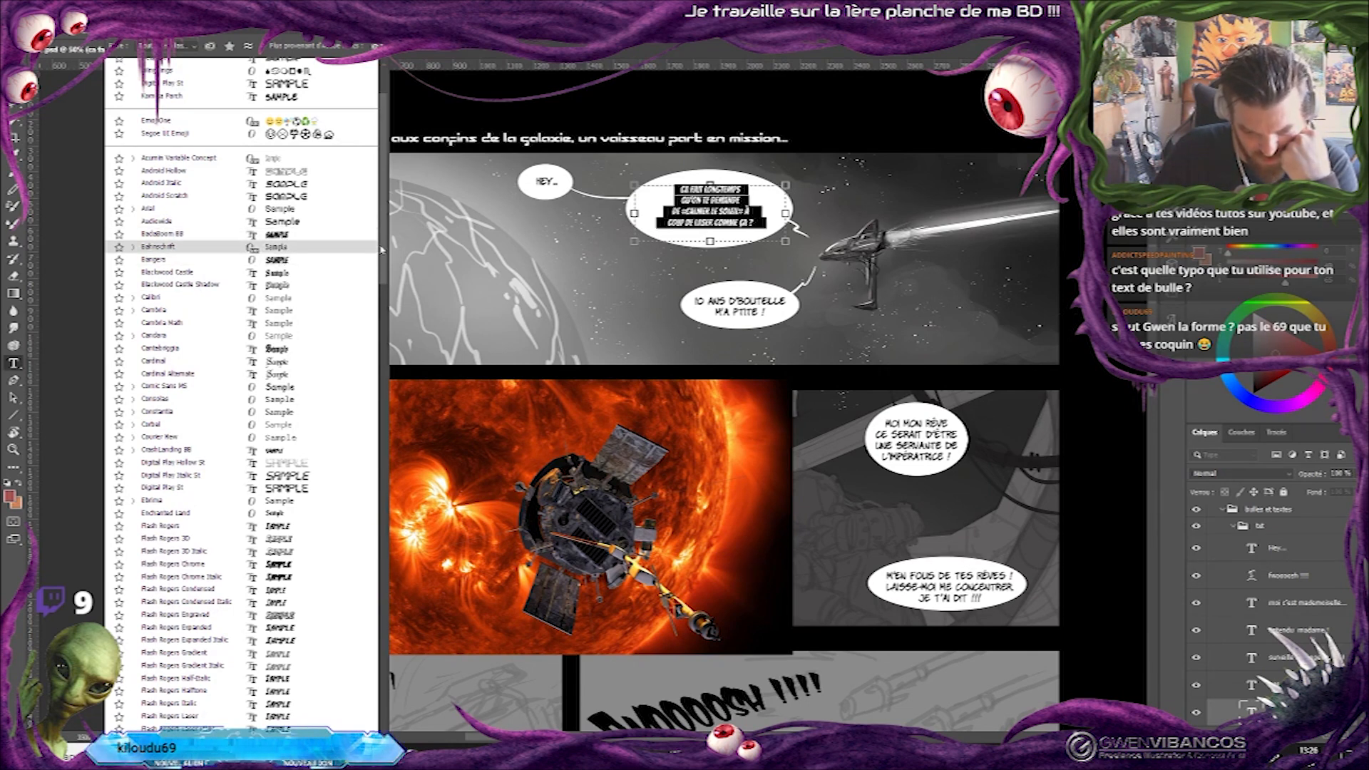
{"action": "scroll", "coordinate": [300, 303], "scroll_direction": "down", "scroll_amount": 7}
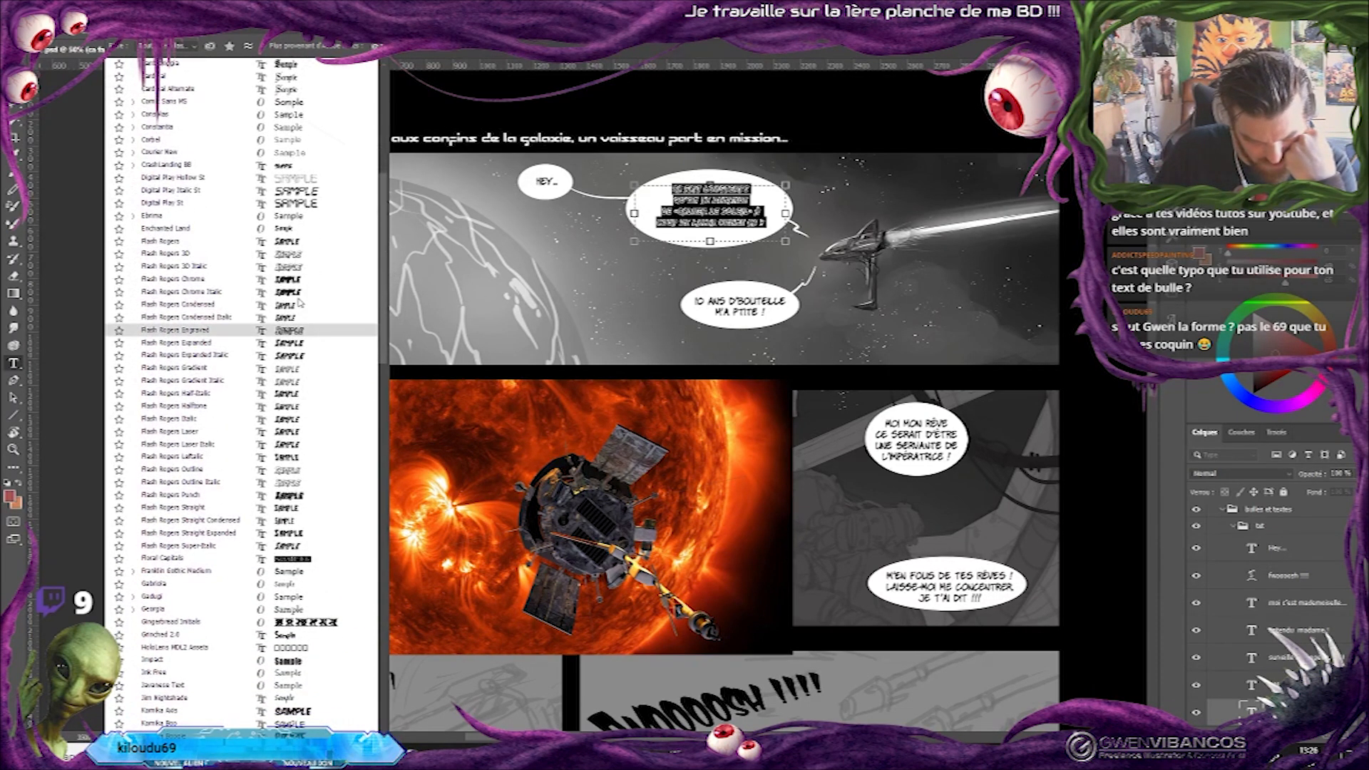
{"action": "scroll", "coordinate": [341, 244], "scroll_direction": "down", "scroll_amount": 8}
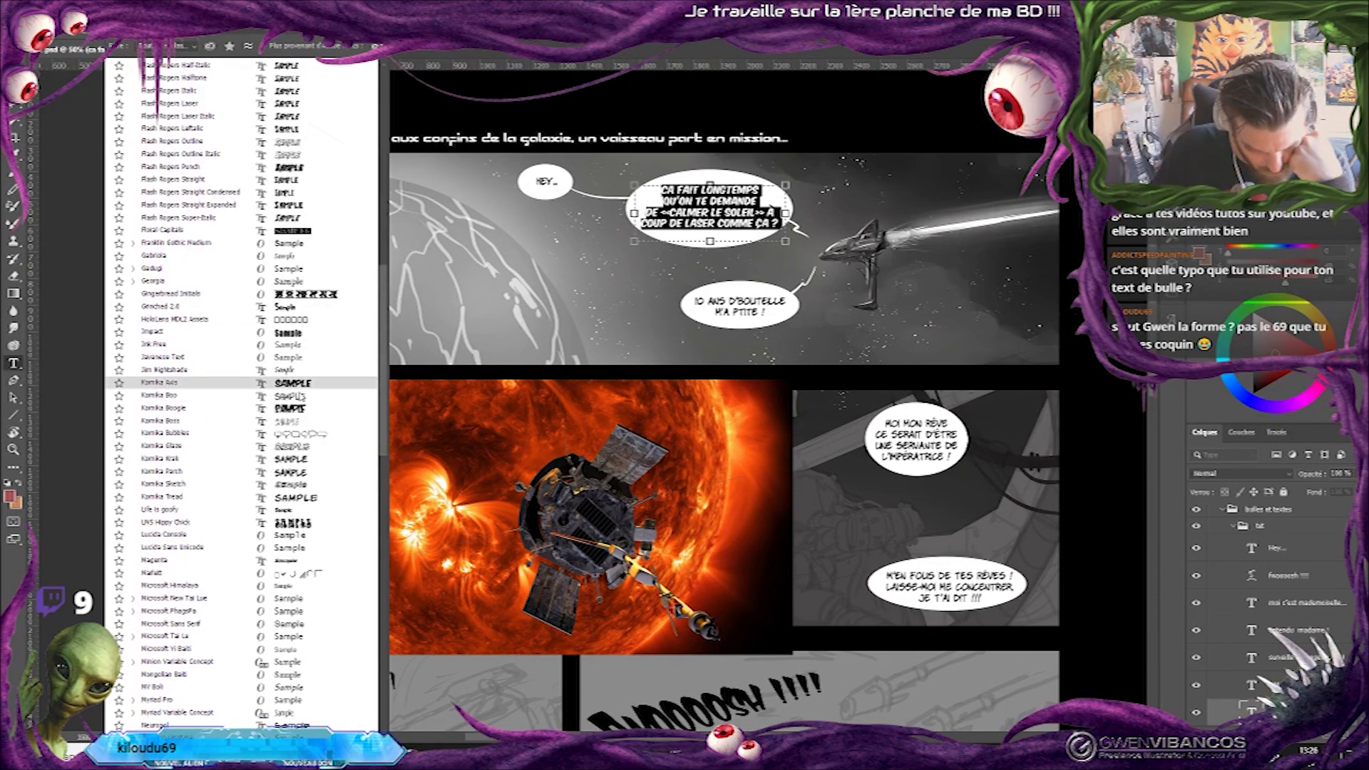
{"action": "scroll", "coordinate": [300, 410], "scroll_direction": "down", "scroll_amount": 13}
{"action": "scroll", "coordinate": [306, 371], "scroll_direction": "down", "scroll_amount": 5}
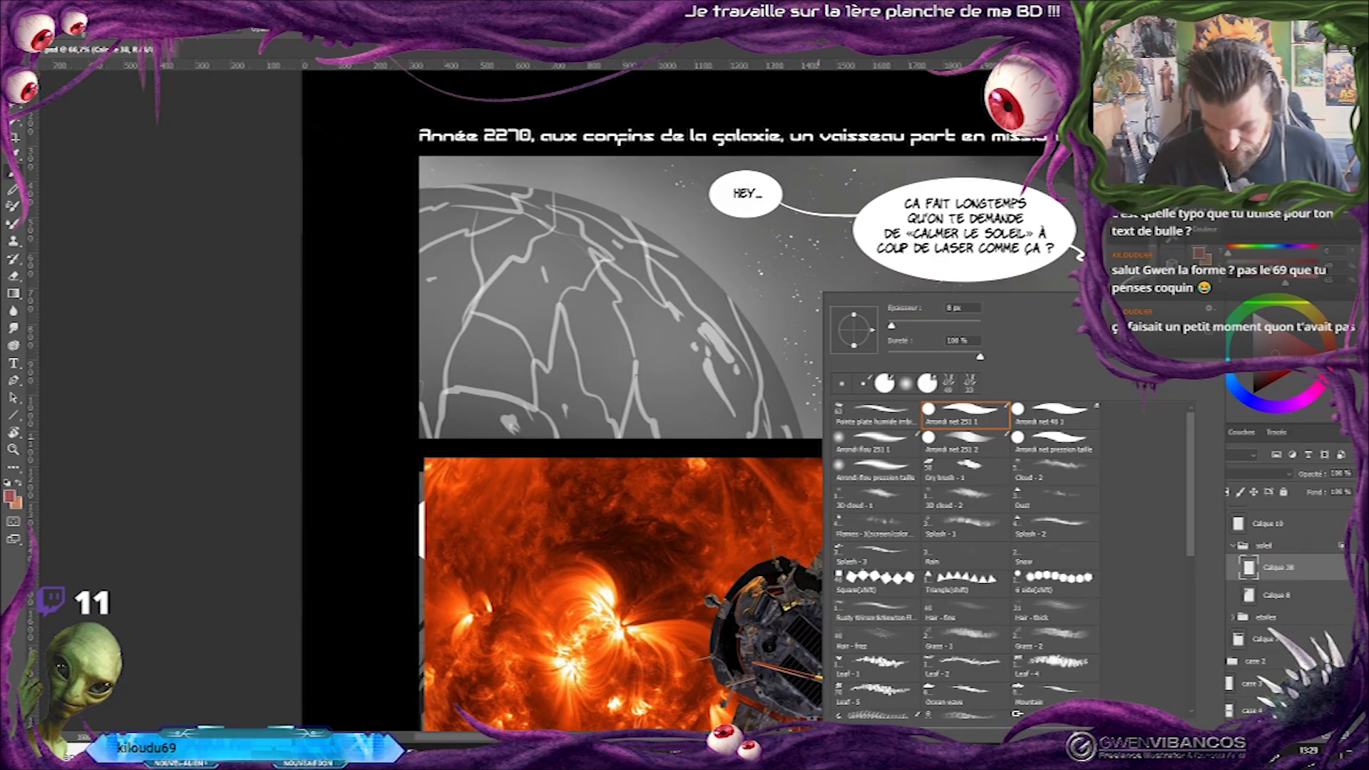
{"action": "left_click", "coordinate": [588, 451], "text": "alt"}
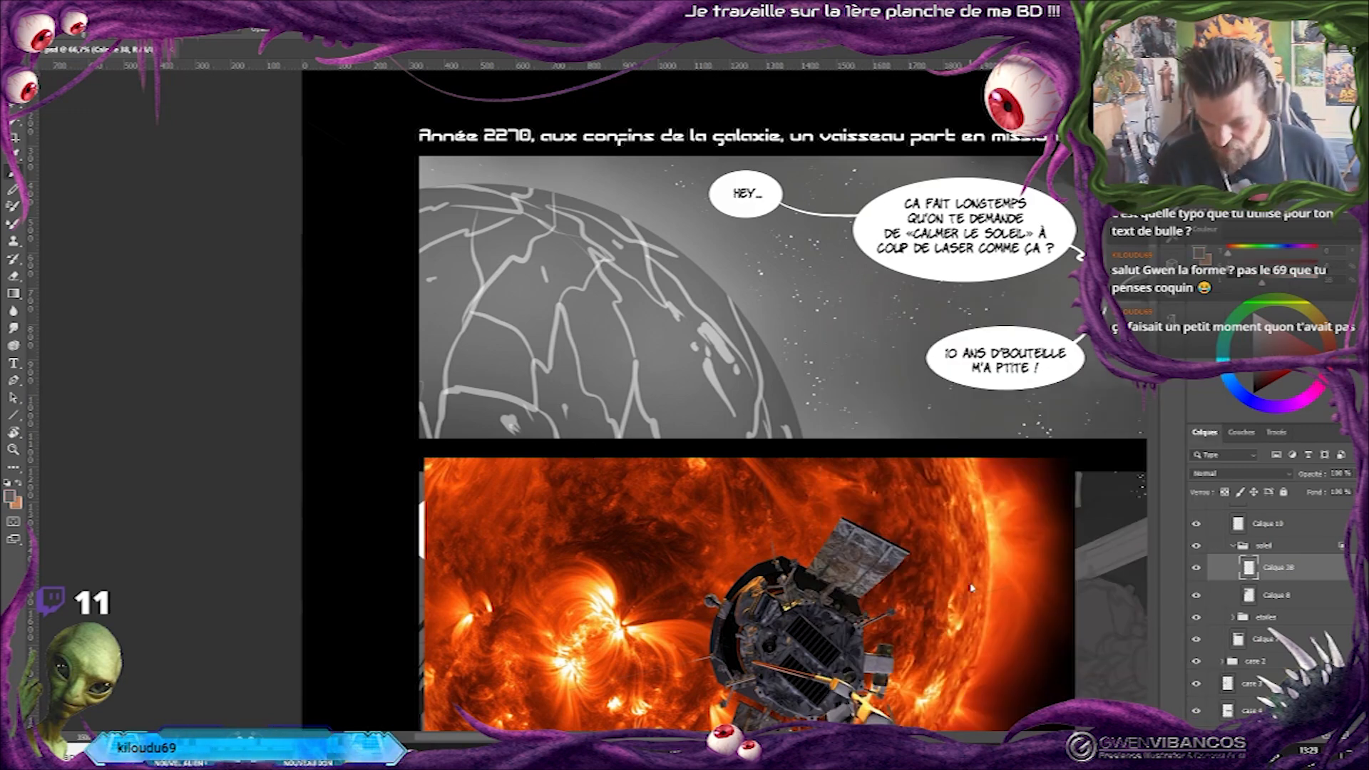
Fill the selected sun disc in the first panel with grey on layer Calque 38 and add a soft lighter gradient at its centre.
{"action": "right_click", "coordinate": [746, 400]}
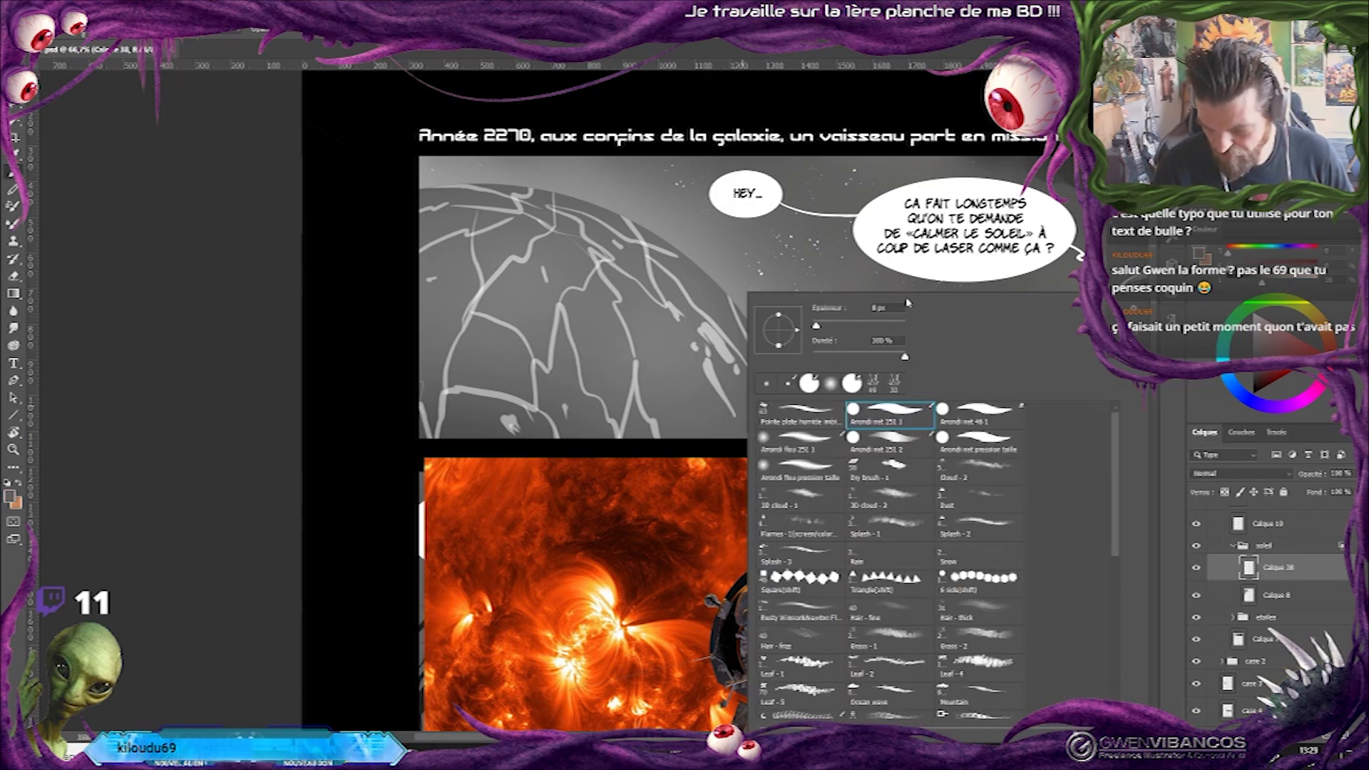
{"action": "left_click", "coordinate": [869, 325]}
{"action": "key", "text": "Return"}
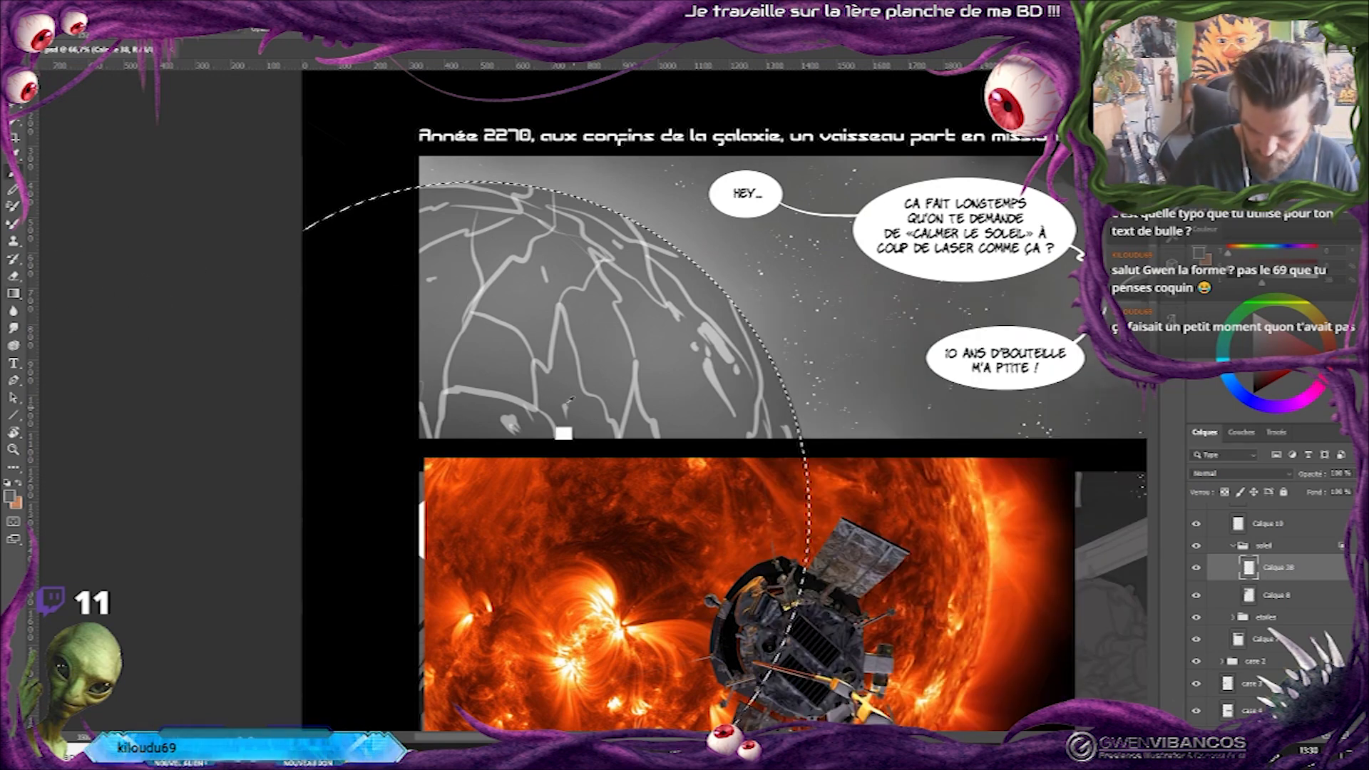
{"action": "left_click", "coordinate": [486, 425], "text": "alt"}
{"action": "key", "text": "g"}
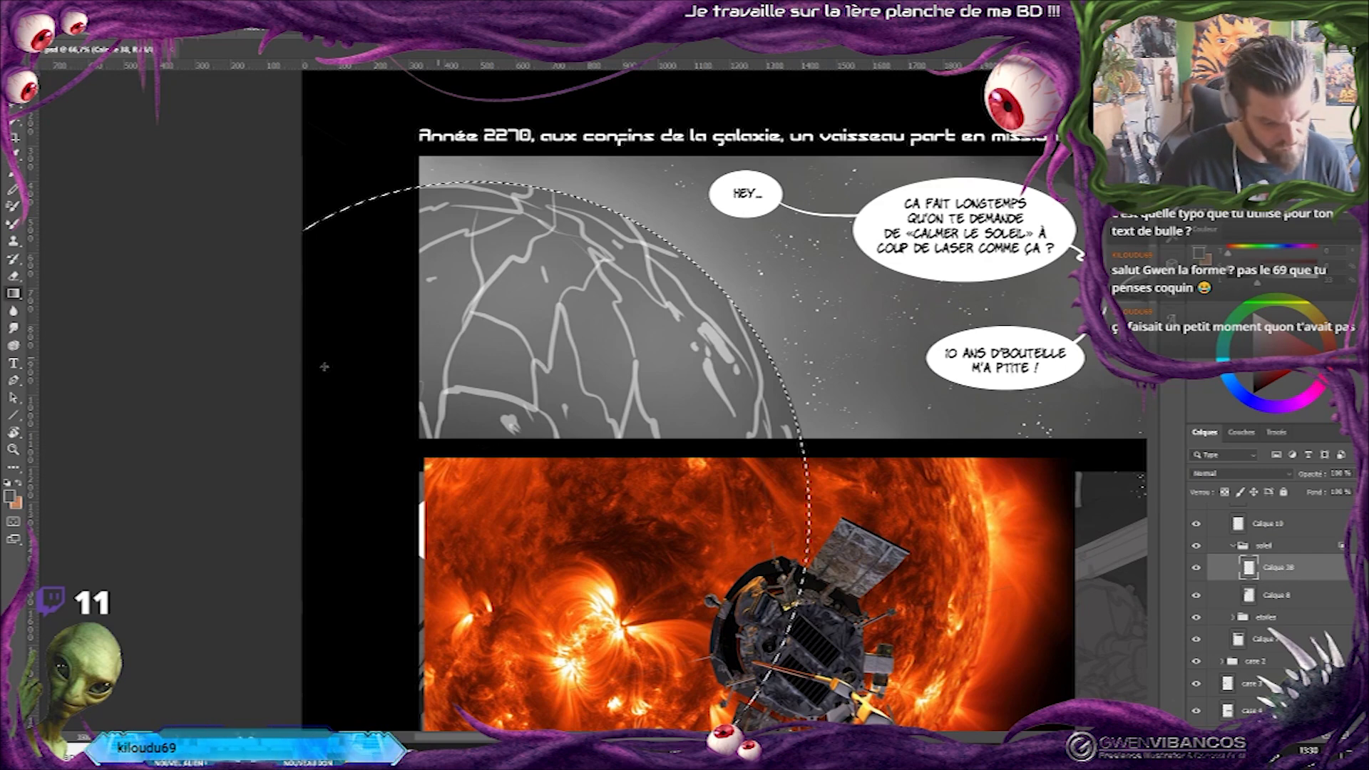
{"action": "right_click", "coordinate": [13, 293]}
{"action": "left_click", "coordinate": [57, 308]}
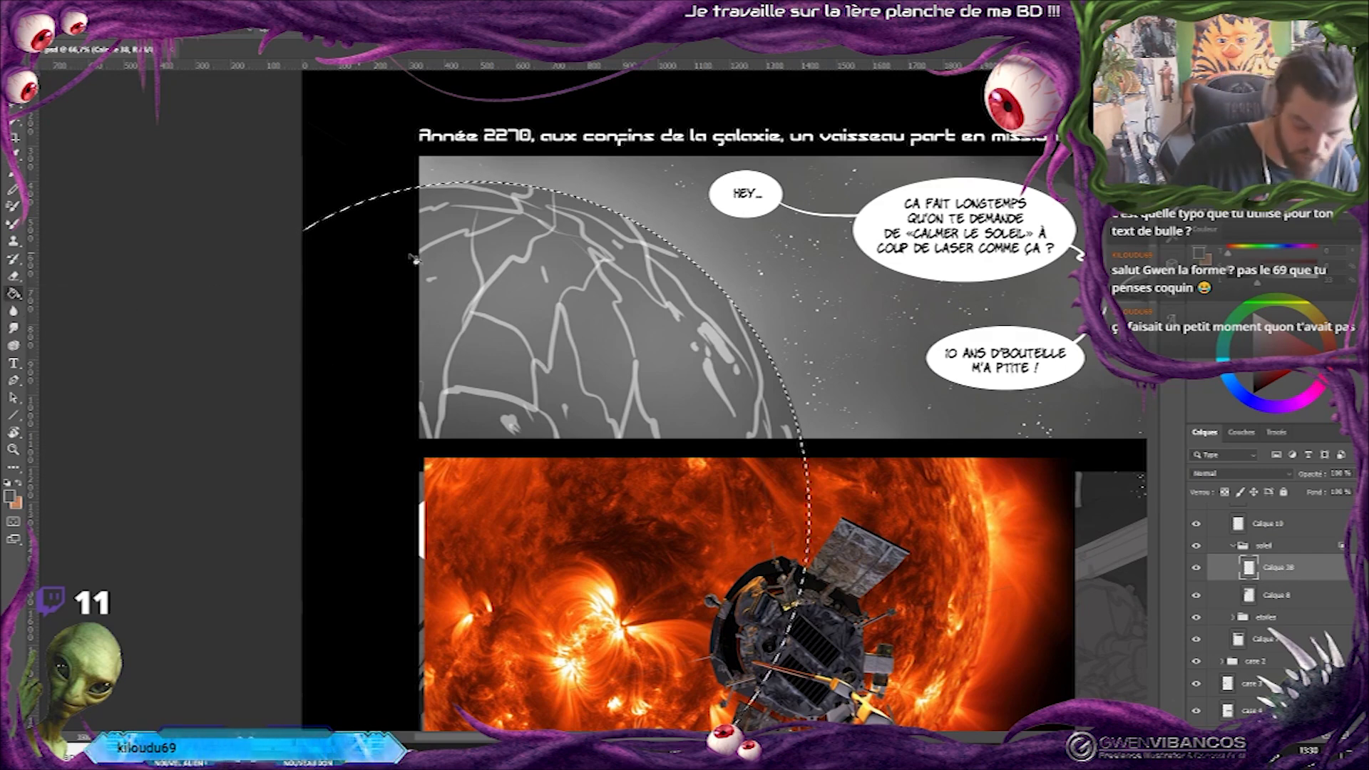
{"action": "left_click", "coordinate": [571, 329]}
{"action": "key", "text": "shift+g"}
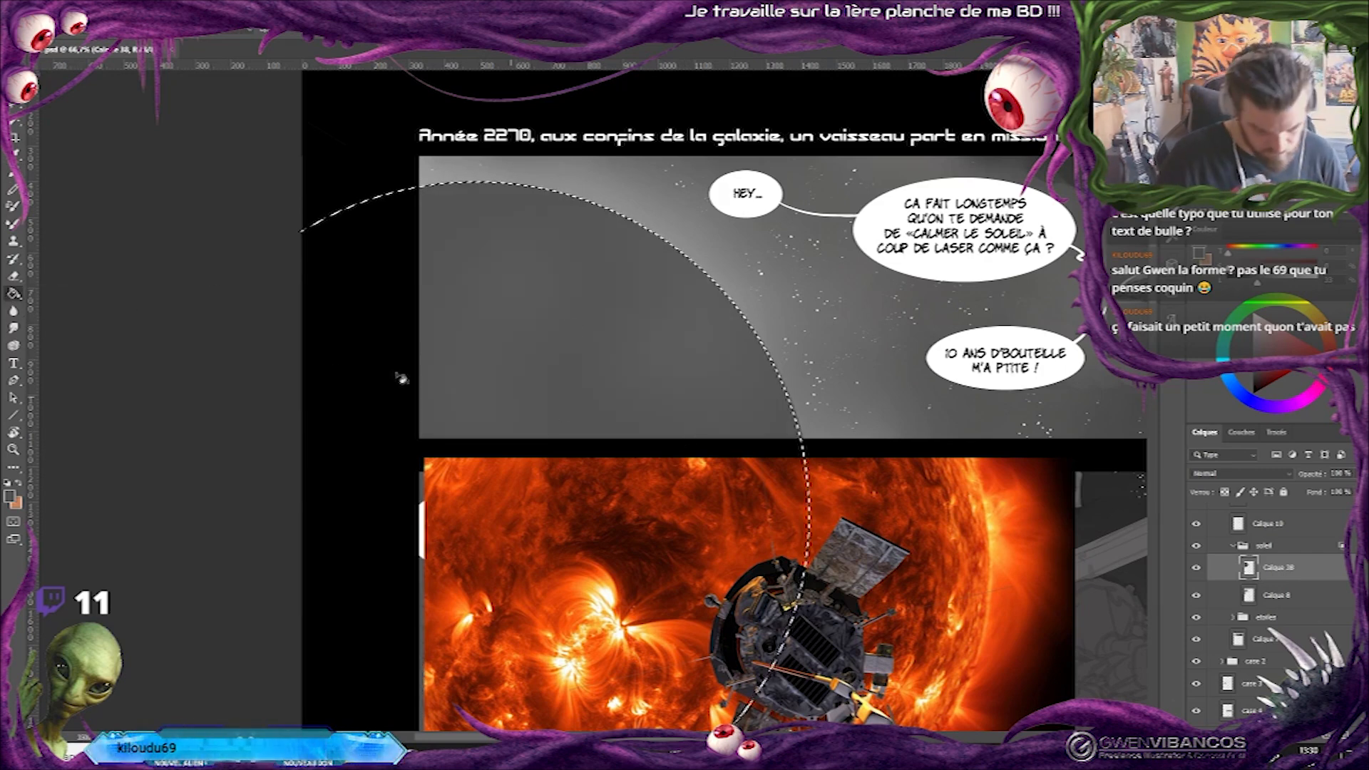
{"action": "left_click_drag", "start_coordinate": [566, 318], "coordinate": [566, 318]}
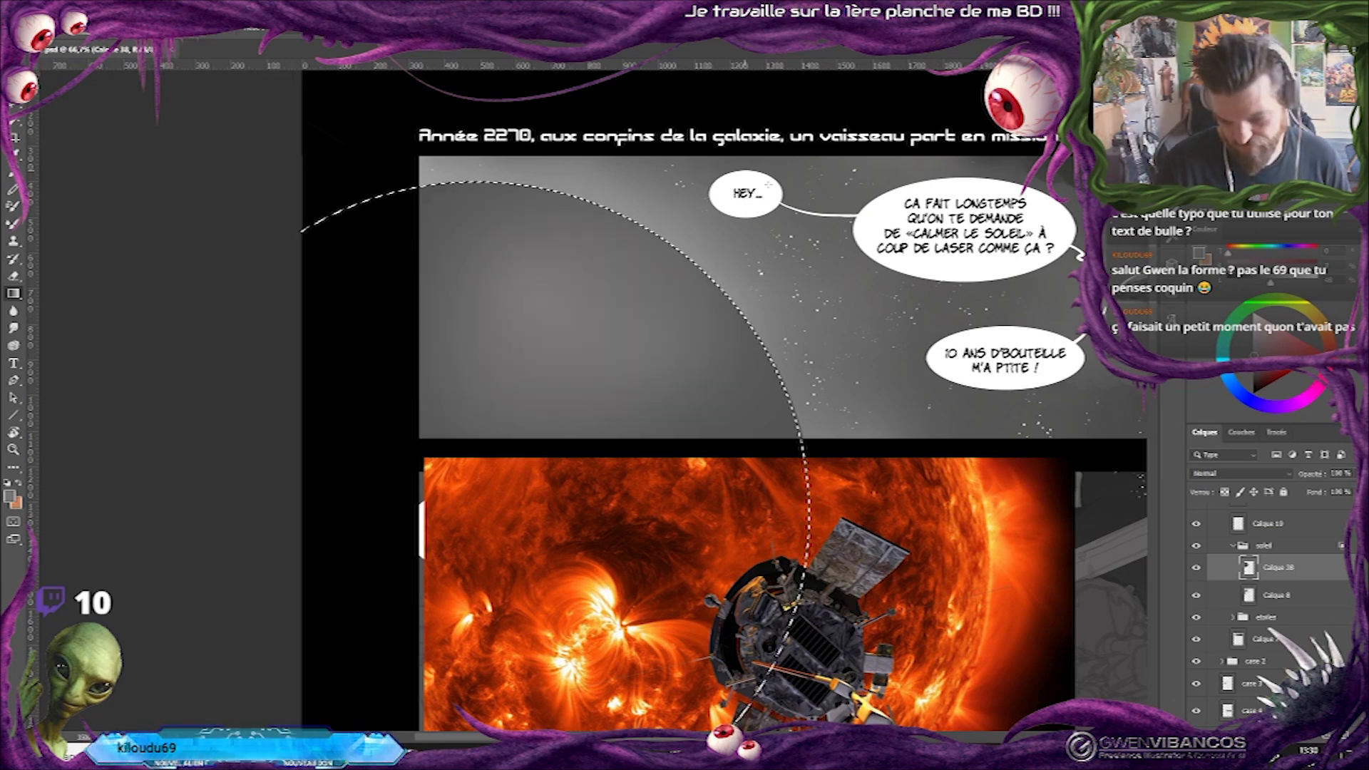
Create a new layer above Calque 38 in the soleil group, set its blend mode to Produit and clear the selection.
{"action": "key", "text": "ctrl+alt+shift+n"}
{"action": "key", "text": "alt+shift+m"}
{"action": "key", "text": "ctrl+d"}
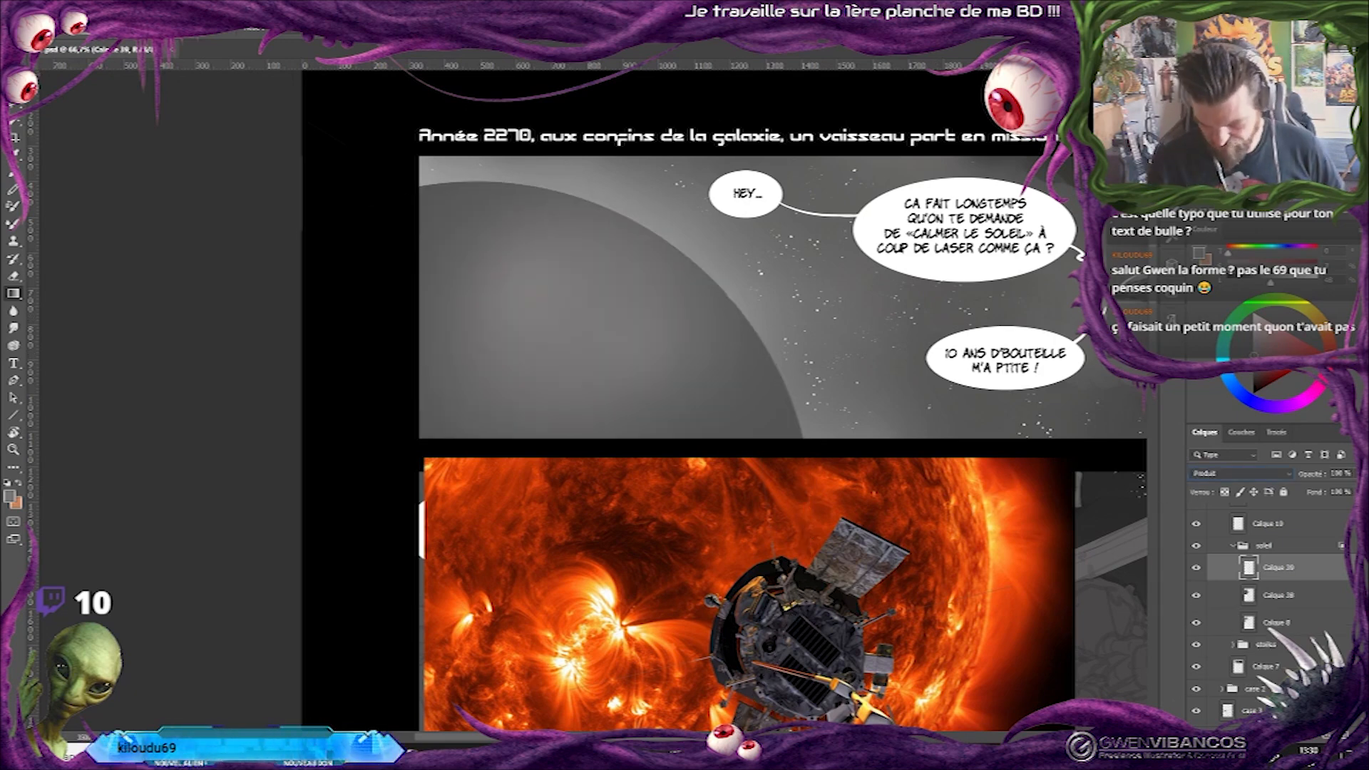
Paint dark and light cloudy texture over the sun disc with the 3D cloud - 2 brush.
{"action": "right_click", "coordinate": [793, 375]}
{"action": "key", "text": "b"}
{"action": "right_click", "coordinate": [920, 417]}
{"action": "left_click", "coordinate": [1070, 505]}
{"action": "left_click_drag", "start_coordinate": [1049, 328], "coordinate": [1058, 329]}
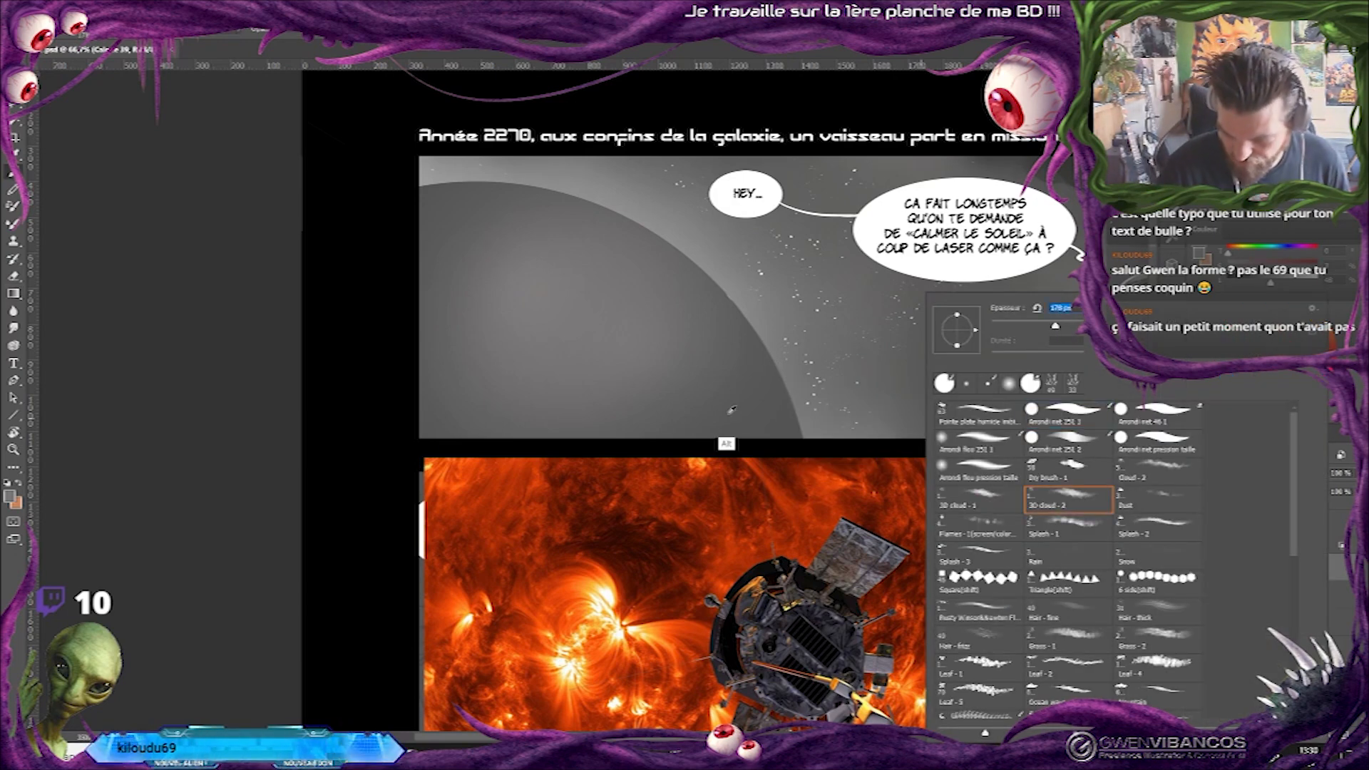
{"action": "left_click", "coordinate": [772, 412], "text": "alt"}
{"action": "left_click_drag", "start_coordinate": [464, 228], "coordinate": [489, 325]}
{"action": "left_click_drag", "start_coordinate": [584, 285], "coordinate": [571, 331]}
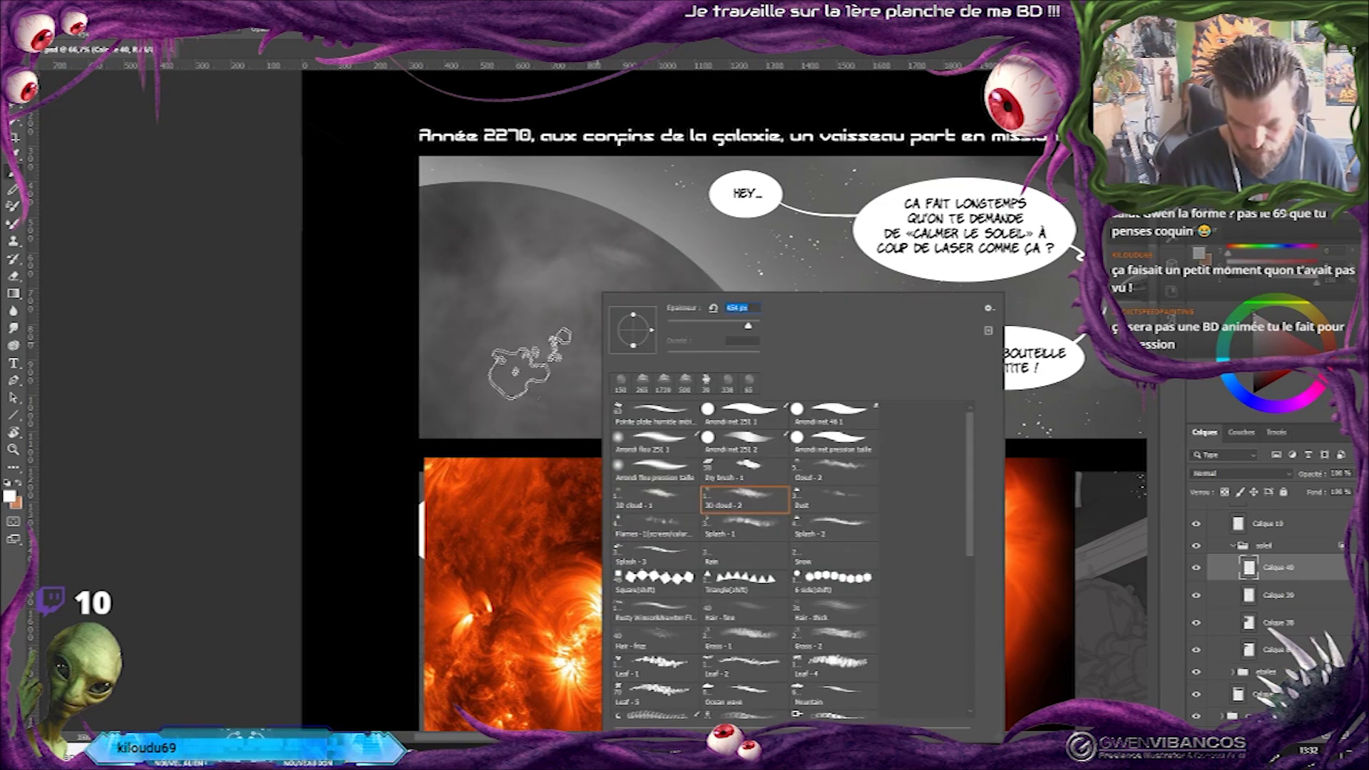
{"action": "left_click", "coordinate": [525, 359]}
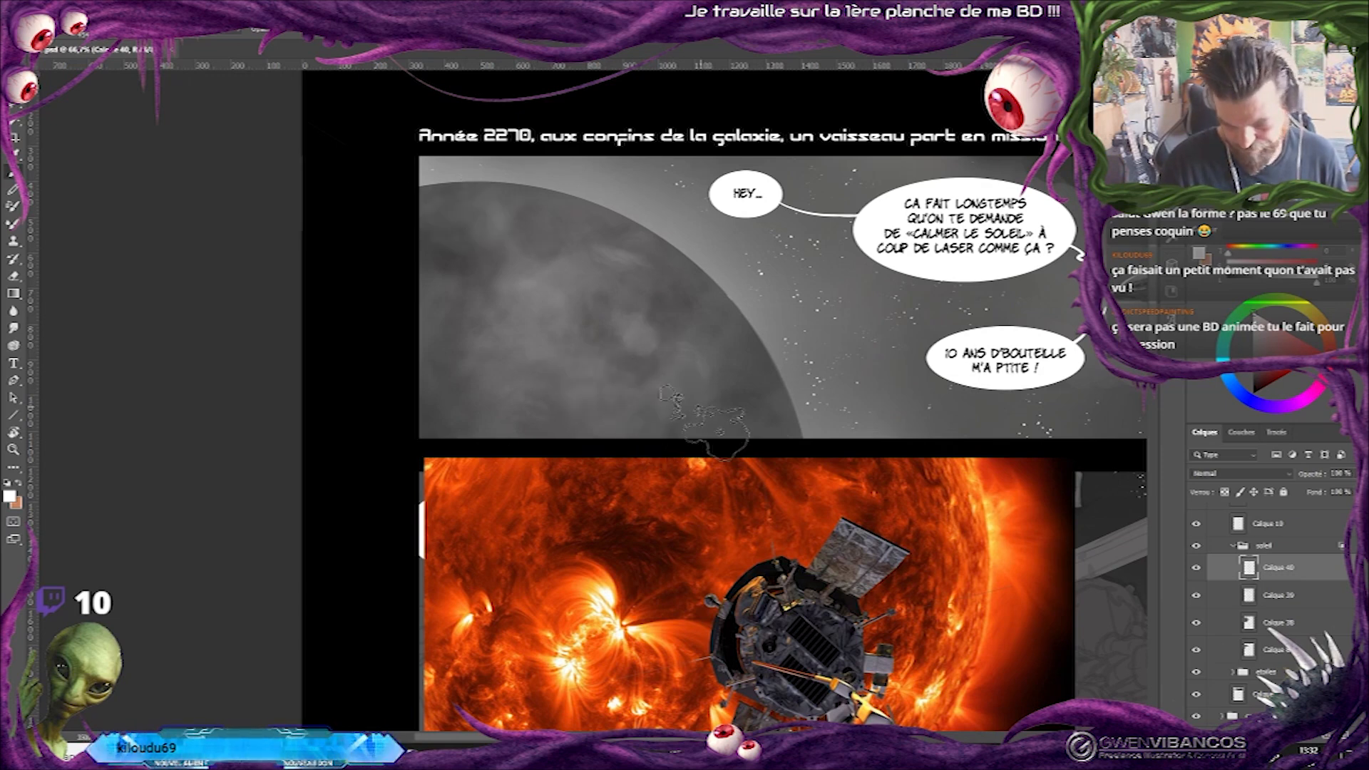
{"action": "left_click", "coordinate": [469, 427]}
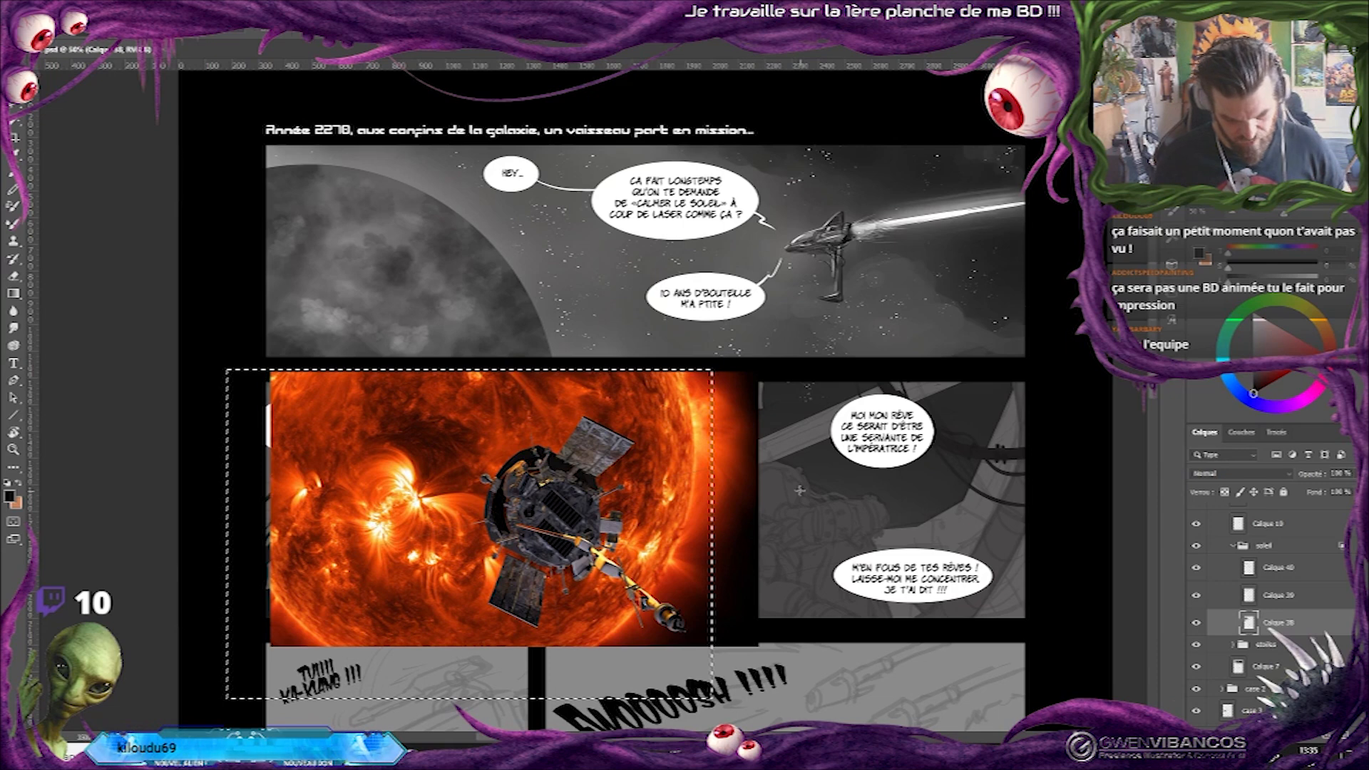
Clear the rectangular selection and merge the sun layers in the soleil group into one layer.
{"action": "key", "text": "ctrl+d"}
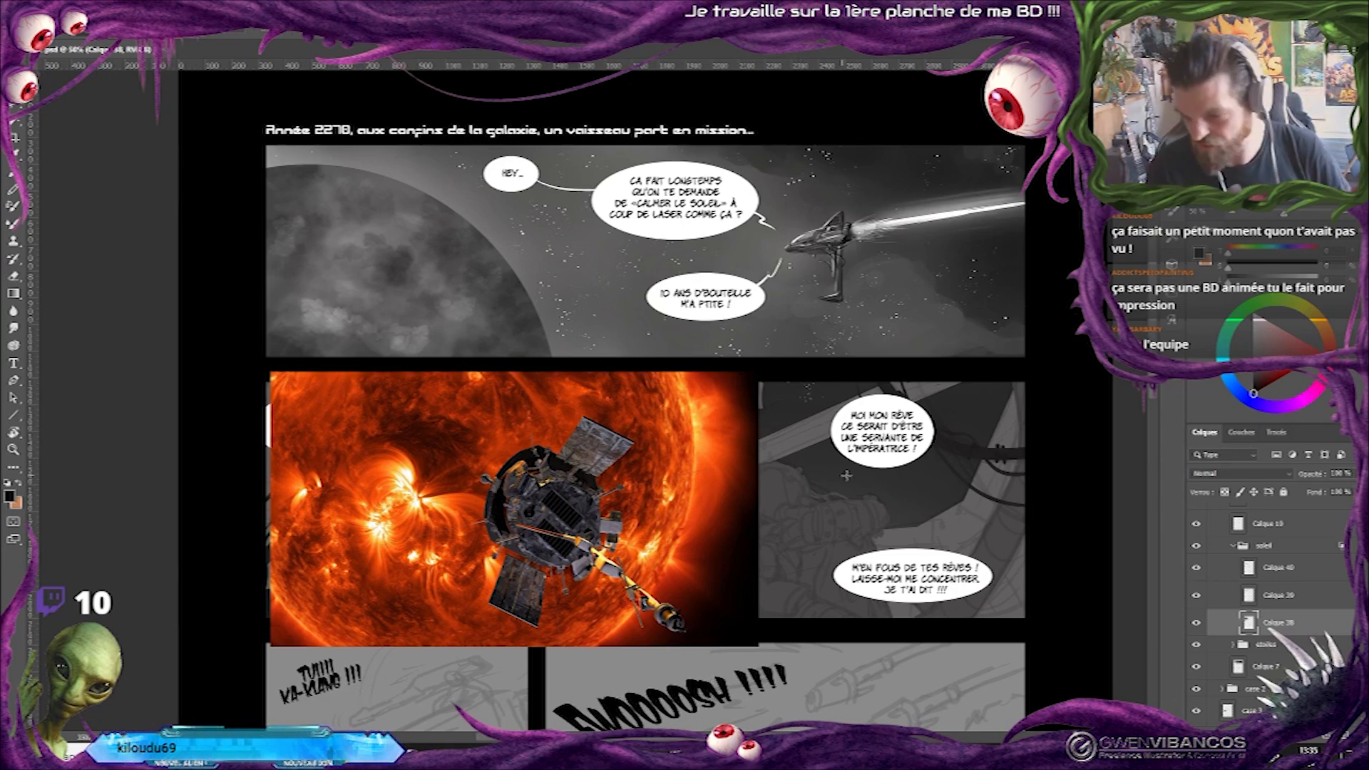
{"action": "left_click", "coordinate": [1299, 629], "text": "ctrl"}
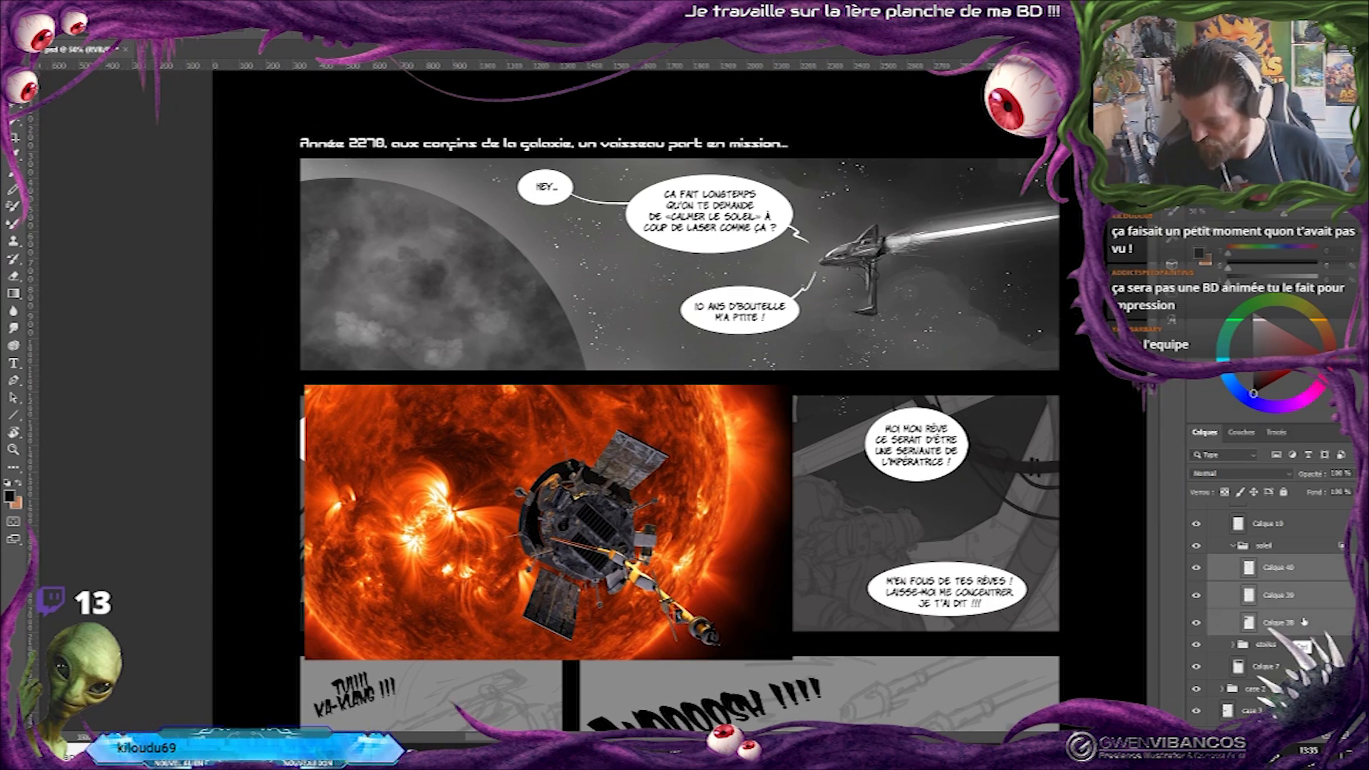
{"action": "right_click", "coordinate": [1299, 623]}
{"action": "left_click", "coordinate": [1210, 451]}
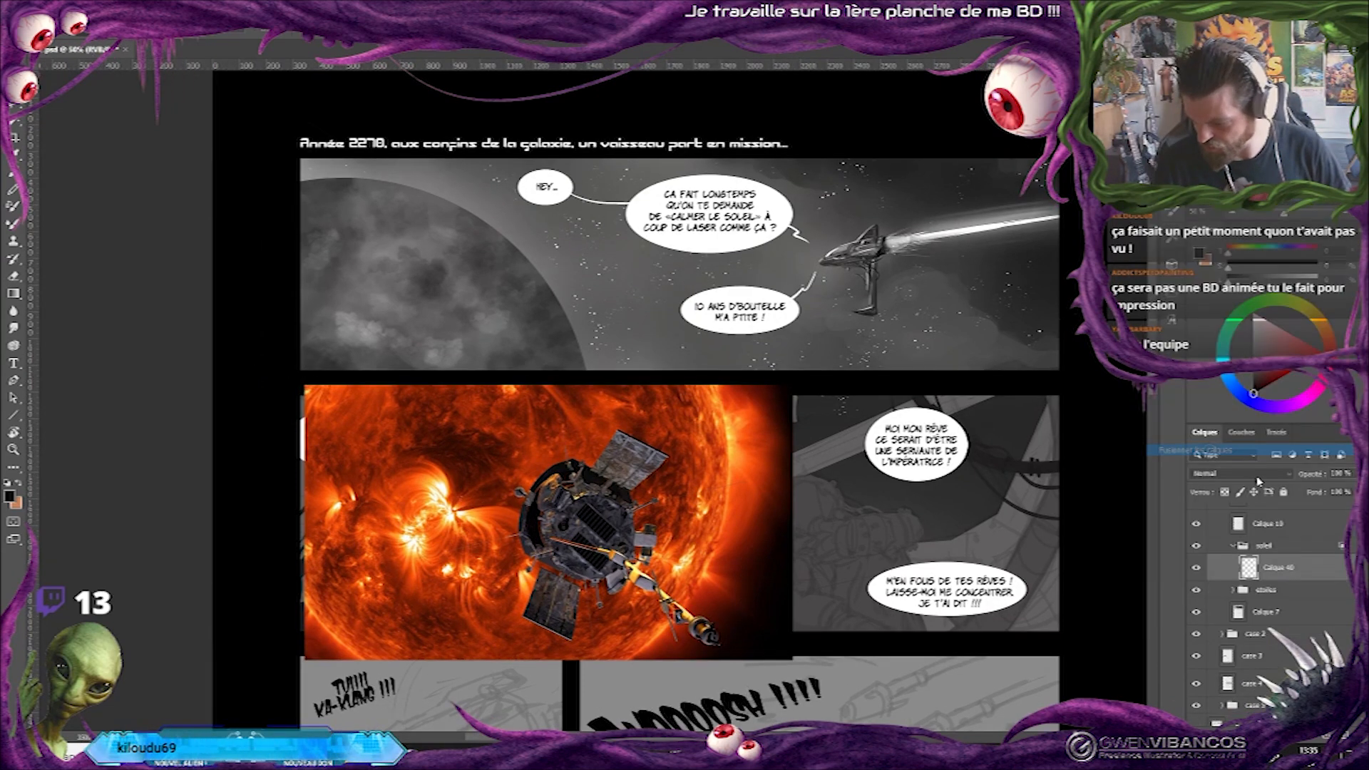
Trim the merged sun layer to the first panel by removing the parts outside the panel's left and lower edges.
{"action": "left_click", "coordinate": [1248, 567], "text": "ctrl"}
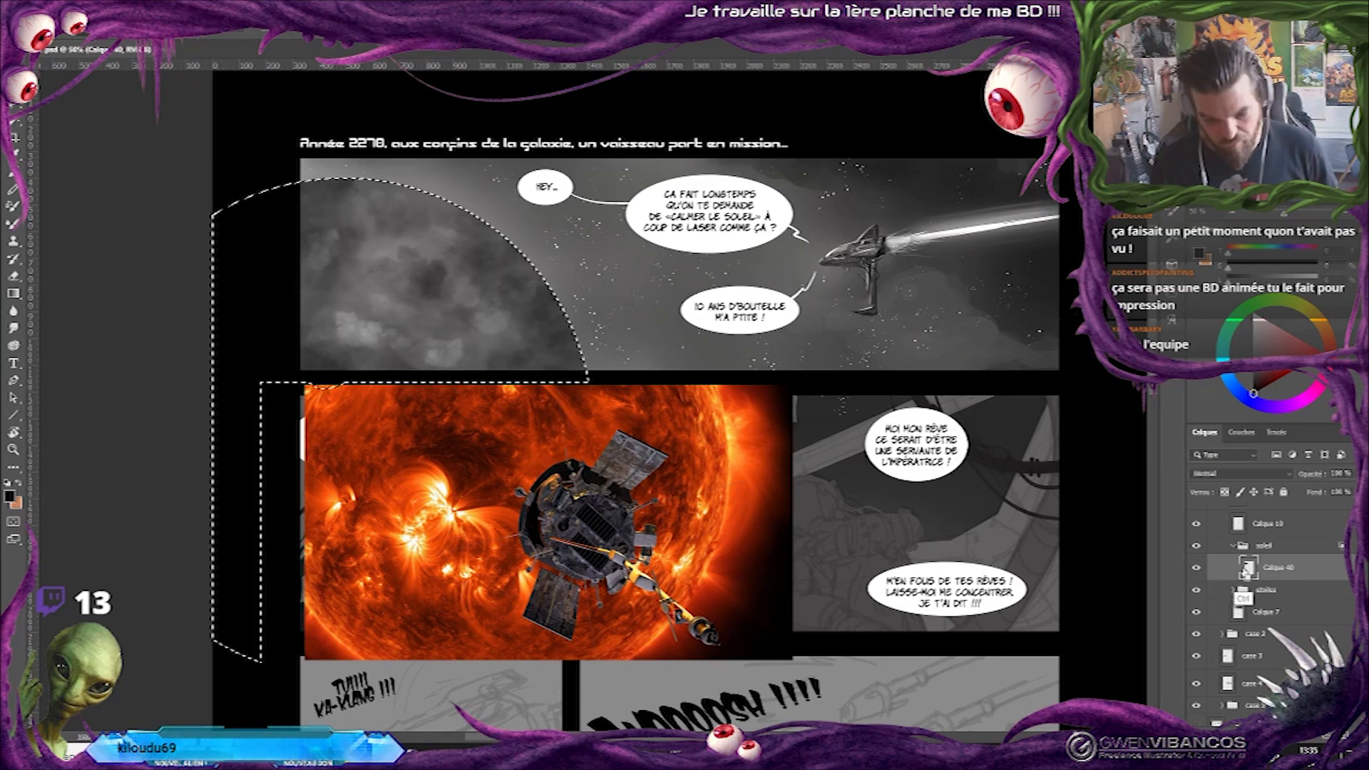
{"action": "left_click_drag", "start_coordinate": [211, 145], "coordinate": [299, 657]}
{"action": "key", "text": "ctrl+d"}
{"action": "left_click", "coordinate": [1195, 568]}
{"action": "left_click", "coordinate": [1195, 569]}
{"action": "left_click", "coordinate": [1195, 568]}
{"action": "left_click", "coordinate": [1195, 568]}
{"action": "left_click", "coordinate": [1247, 567], "text": "ctrl"}
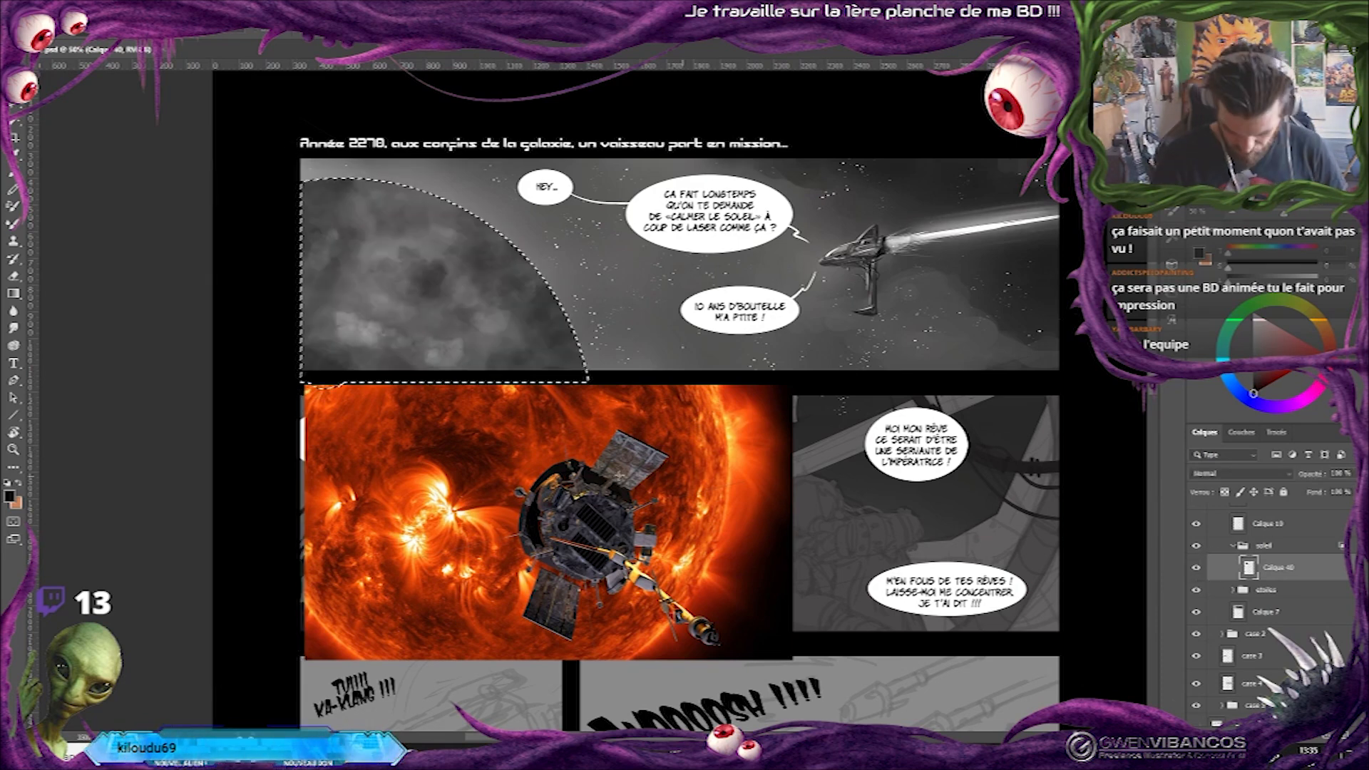
{"action": "left_click_drag", "start_coordinate": [284, 373], "coordinate": [581, 436]}
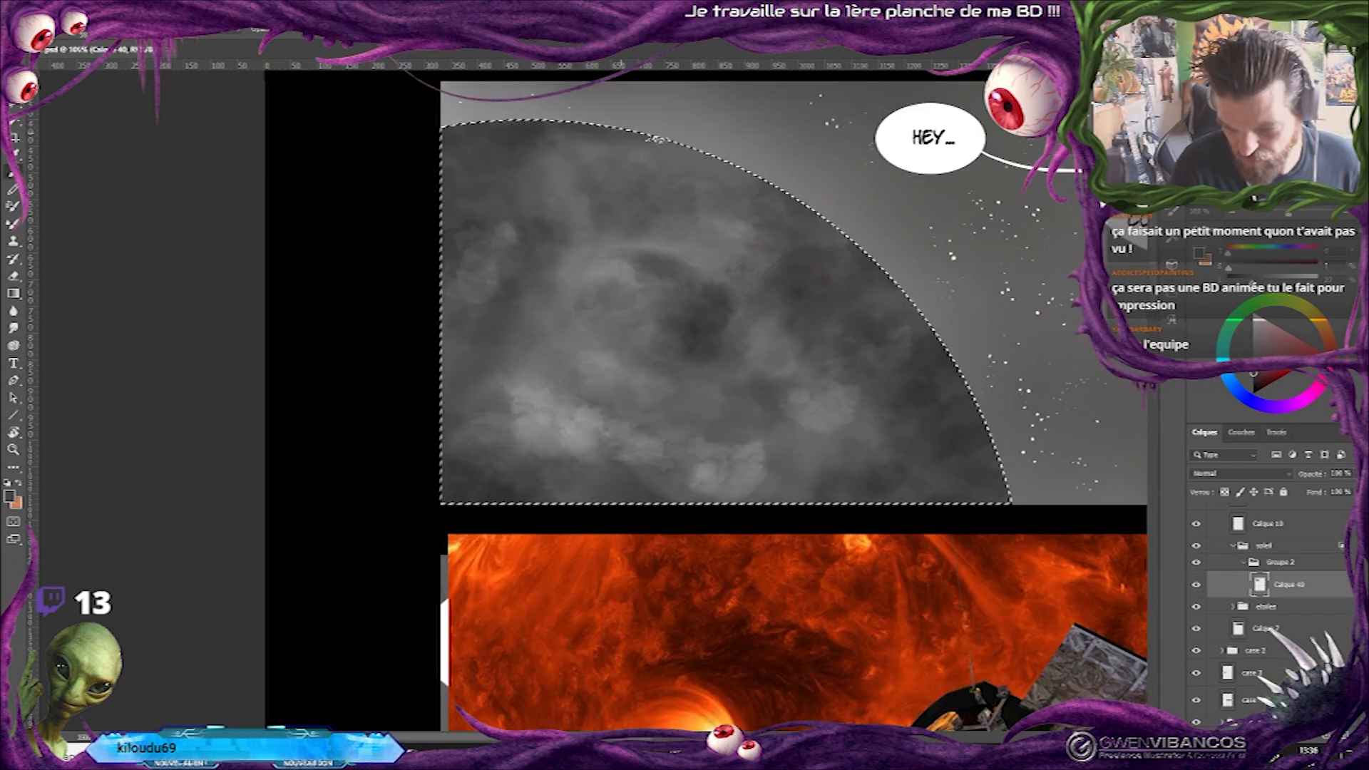
Paint fine light and dark grey streaks within the sun's selection on Calque 40, following the curve of the disc.
{"action": "left_click_drag", "start_coordinate": [650, 154], "coordinate": [729, 171]}
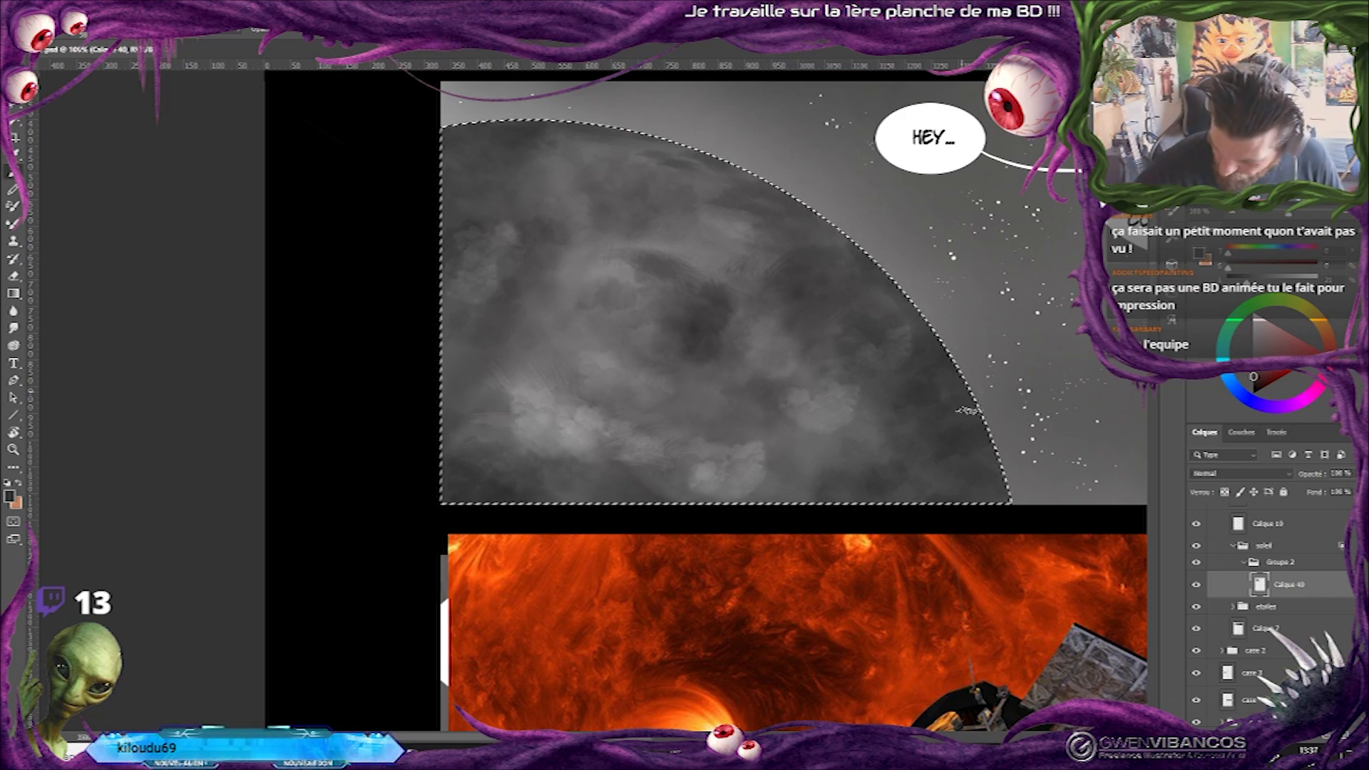
{"action": "left_click", "coordinate": [899, 349], "text": "alt"}
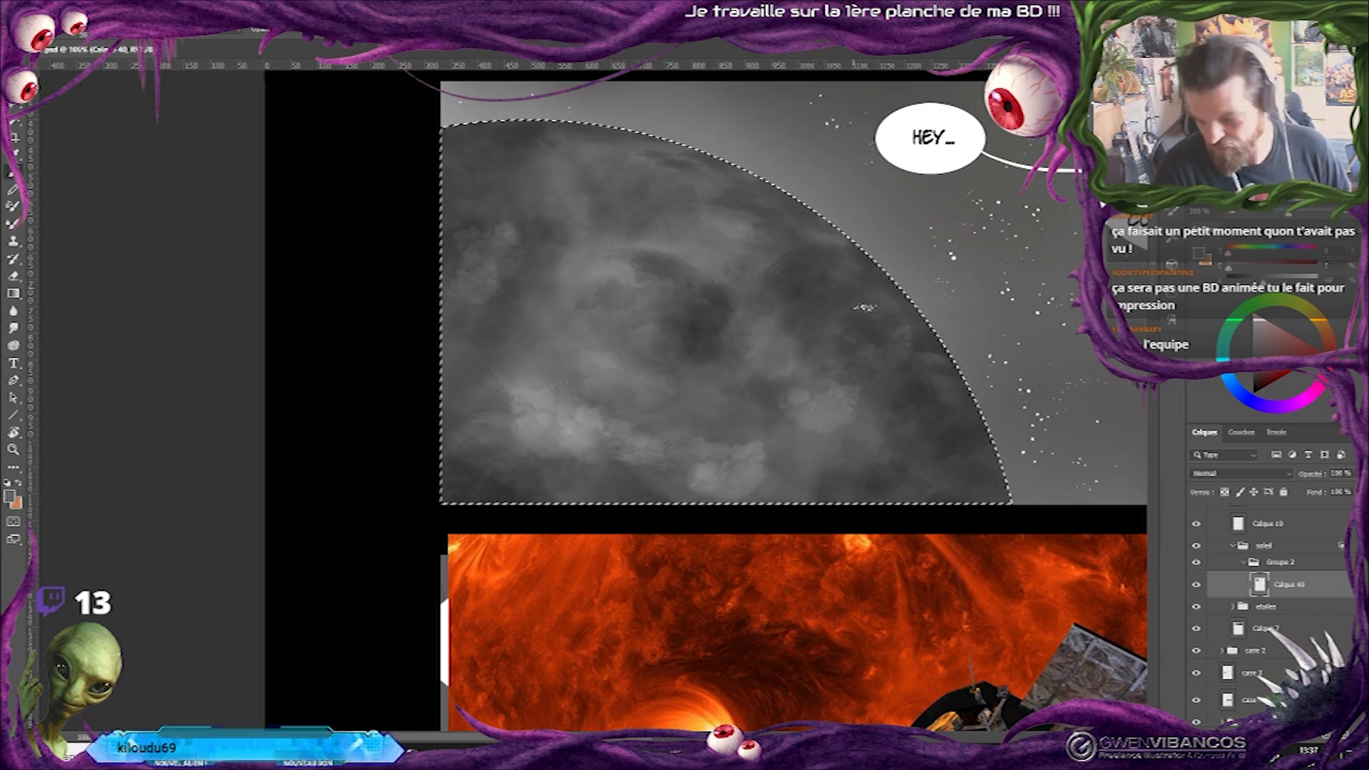
{"action": "left_click", "coordinate": [745, 453], "text": "alt"}
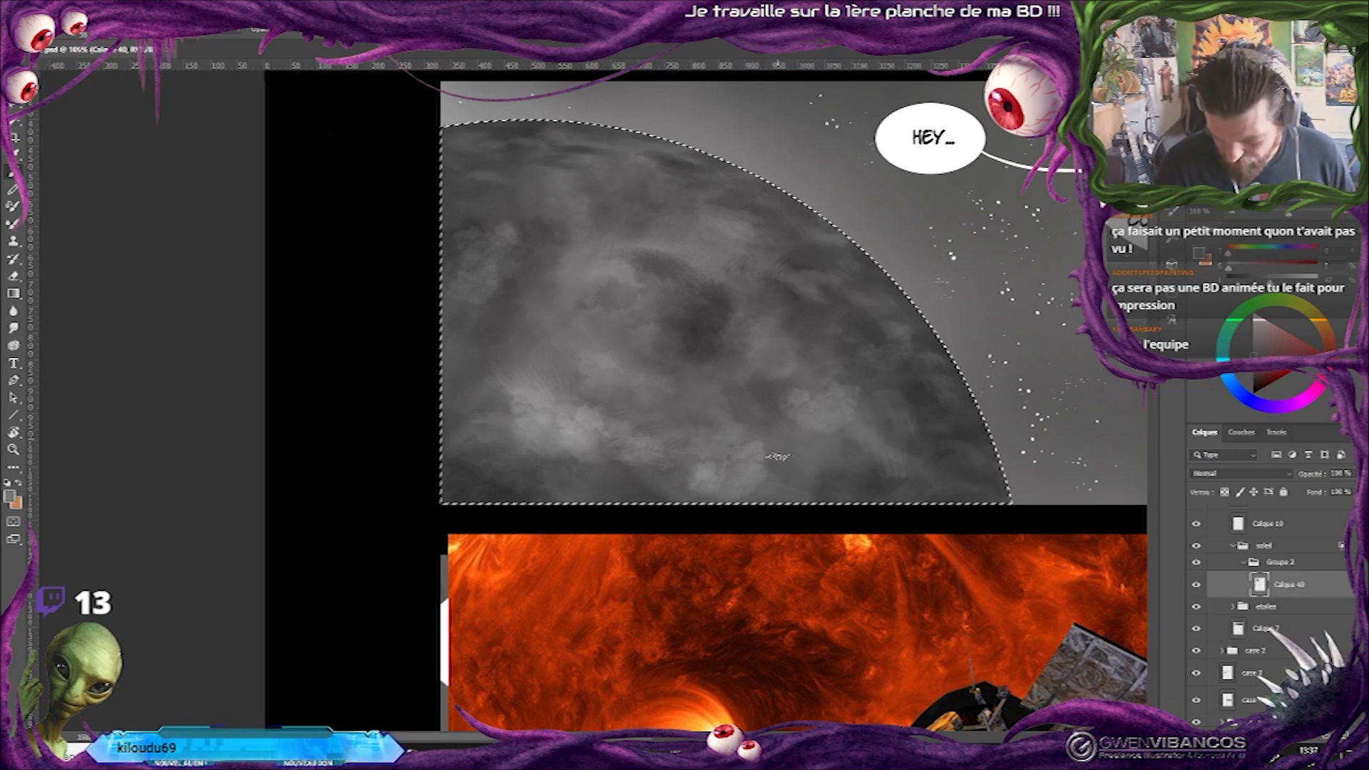
{"action": "left_click", "coordinate": [696, 327], "text": "alt"}
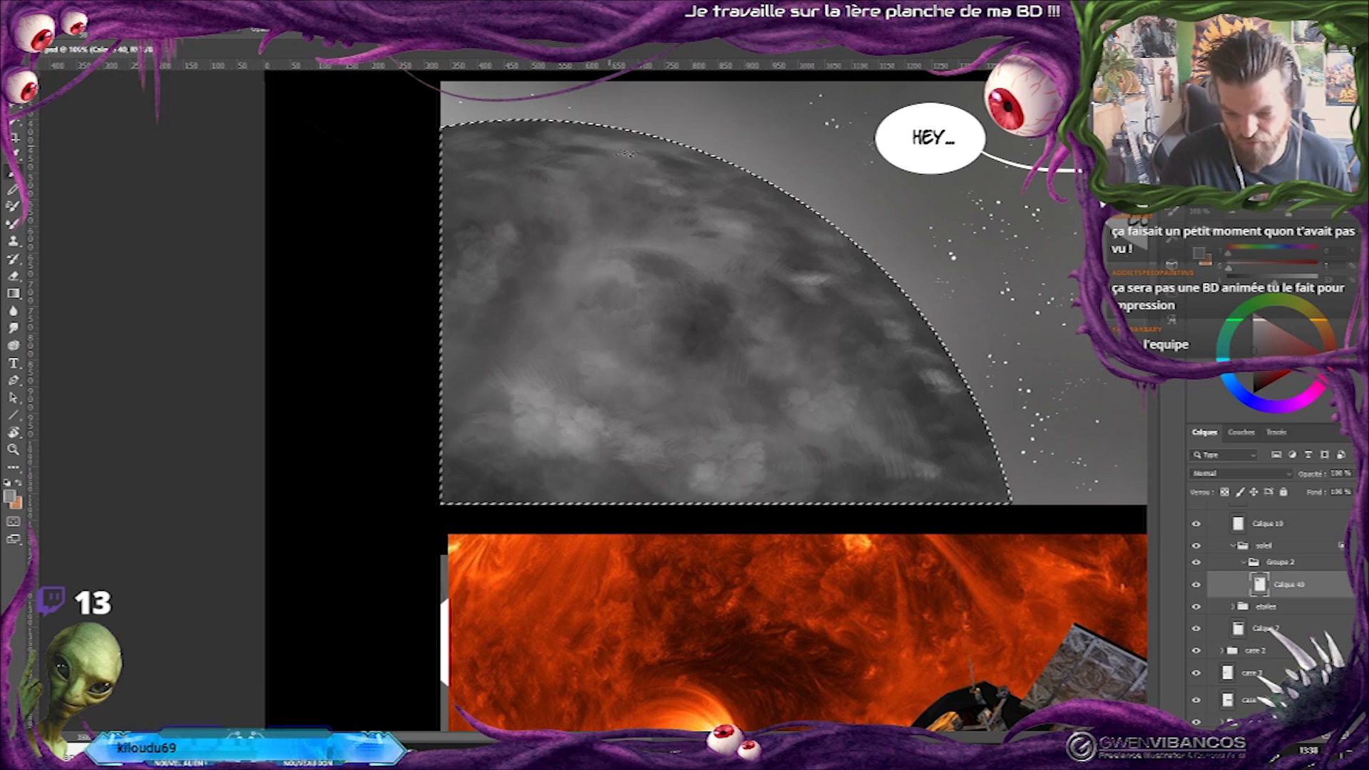
{"action": "key", "text": "ctrl+minus"}
{"action": "key", "text": "ctrl+minus"}
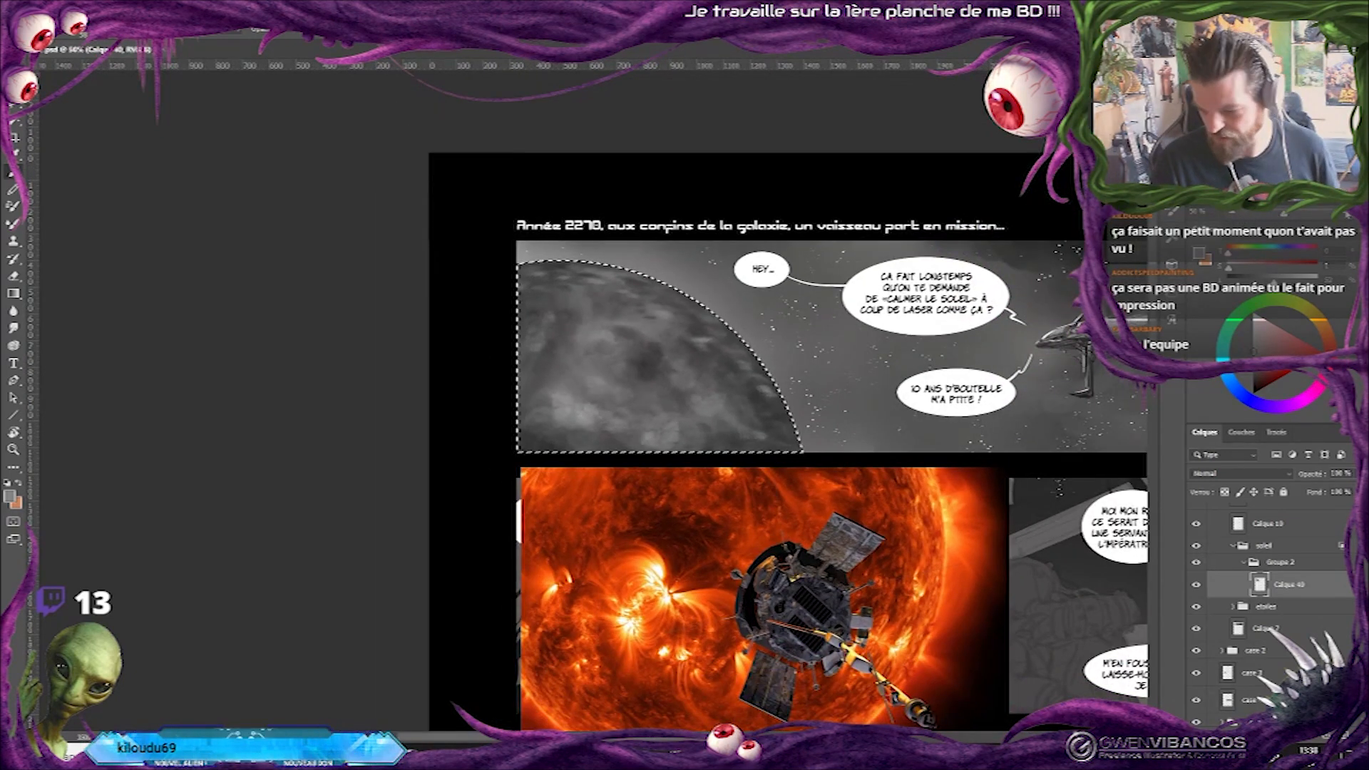
{"action": "key", "text": "ctrl+plus"}
{"action": "left_click", "coordinate": [808, 421], "text": "alt"}
{"action": "key", "text": "ctrl+minus"}
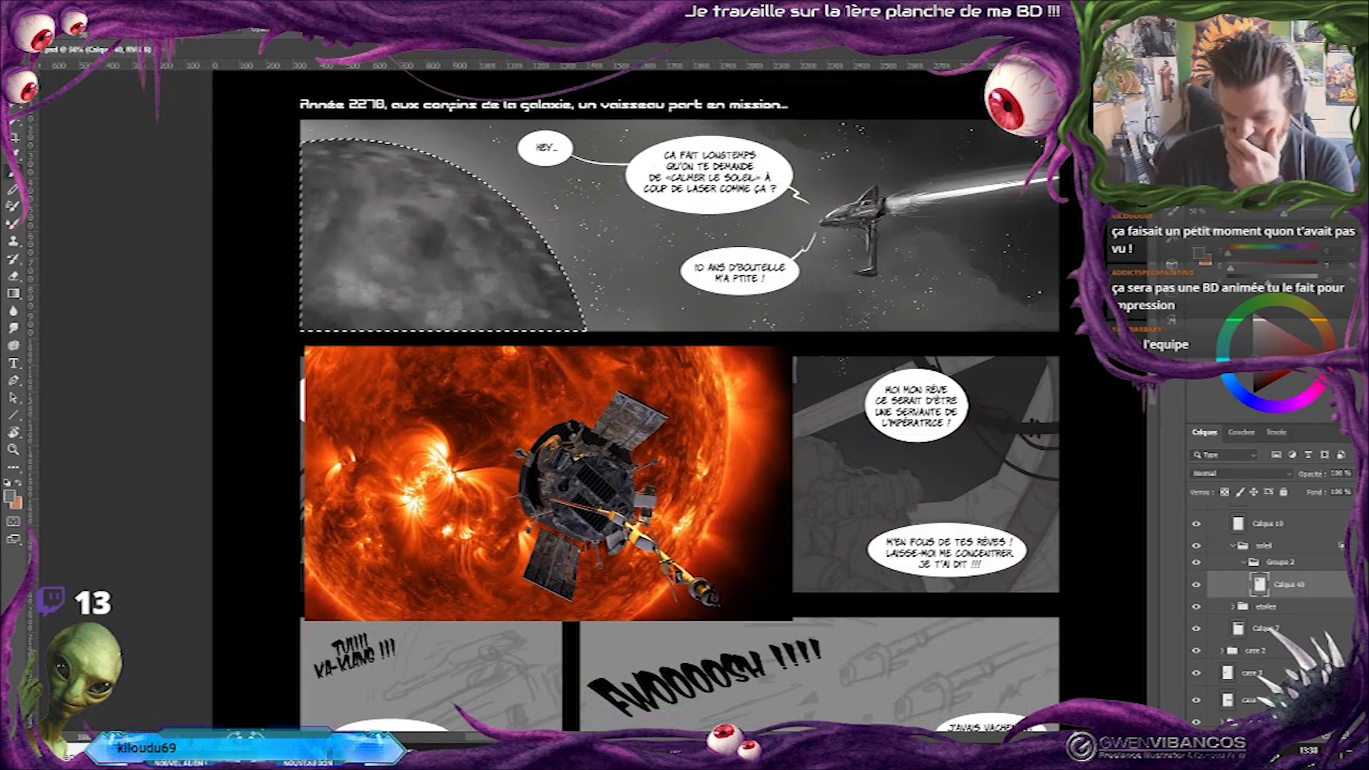
Clear the selection, add a new layer above Calque 40 and sample the speech bubble's white as the brush colour.
{"action": "key", "text": "ctrl+d"}
{"action": "key", "text": "ctrl+alt+shift+n"}
{"action": "key", "text": "ctrl+plus"}
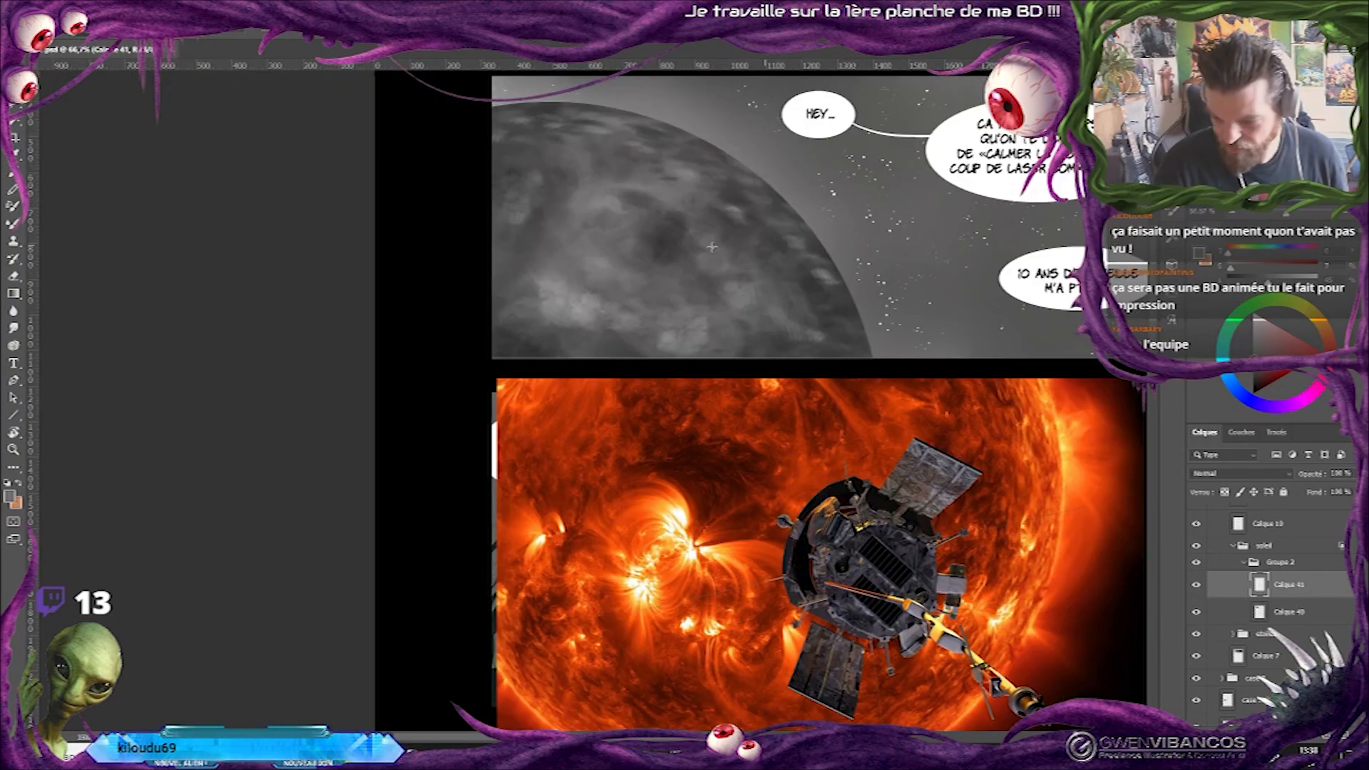
{"action": "key", "text": "b"}
{"action": "left_click", "coordinate": [1011, 183], "text": "alt"}
{"action": "mouse_move", "coordinate": [568, 291]}
{"action": "left_mouse_down"}
{"action": "mouse_move", "coordinate": [620, 229]}
{"action": "mouse_move", "coordinate": [655, 228]}
{"action": "mouse_move", "coordinate": [664, 240]}
{"action": "mouse_move", "coordinate": [633, 268]}
{"action": "left_mouse_up"}
{"action": "left_click_drag", "start_coordinate": [589, 294], "coordinate": [666, 239]}
{"action": "left_click_drag", "start_coordinate": [589, 286], "coordinate": [630, 231]}
{"action": "key", "text": "ctrl+z"}
{"action": "key", "text": "ctrl+z"}
{"action": "key", "text": "ctrl+z"}
{"action": "key", "text": "ctrl+z"}
{"action": "key", "text": "ctrl+z"}
{"action": "key", "text": "ctrl+z"}
{"action": "key", "text": "ctrl+z"}
{"action": "key", "text": "ctrl+z"}
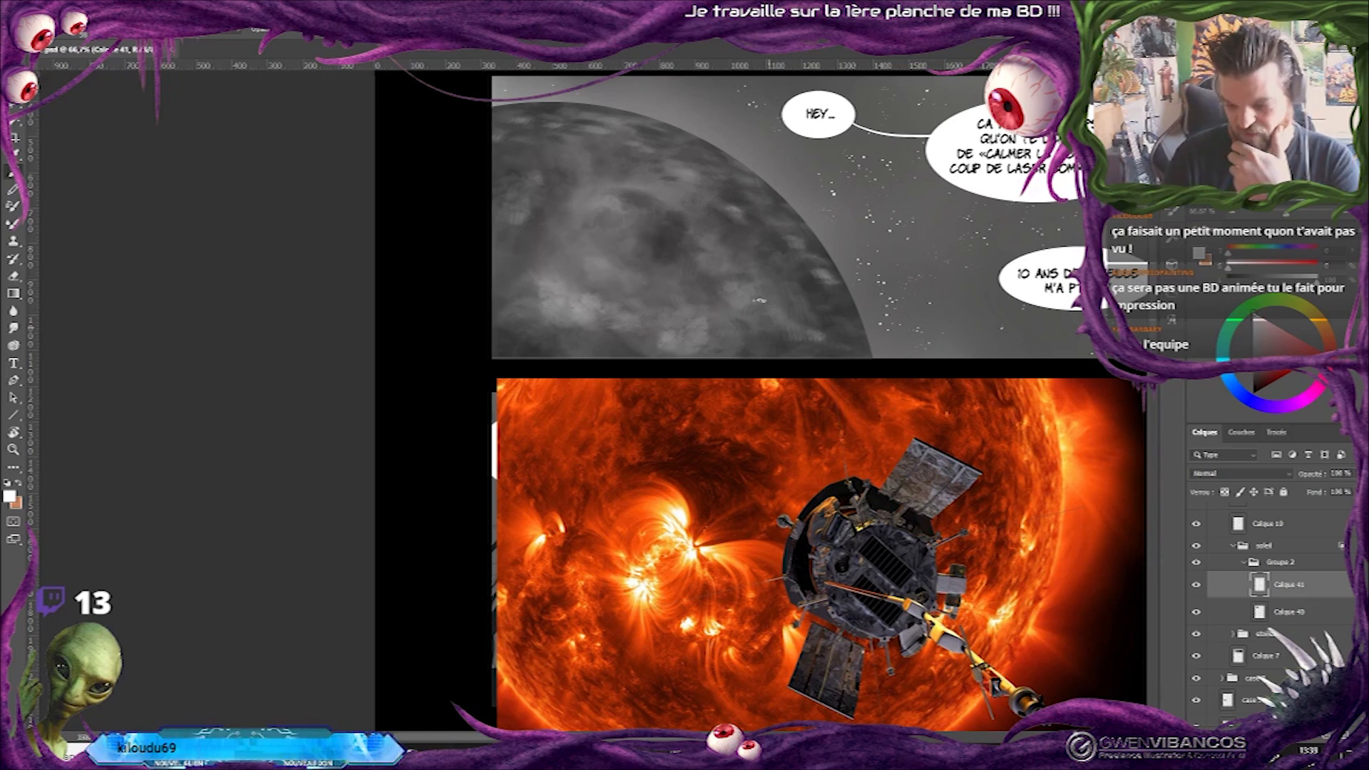
Paint white solar flares on the new layer, with a radiating burst on the sun's surface and arcs along its edge.
{"action": "right_click", "coordinate": [732, 192]}
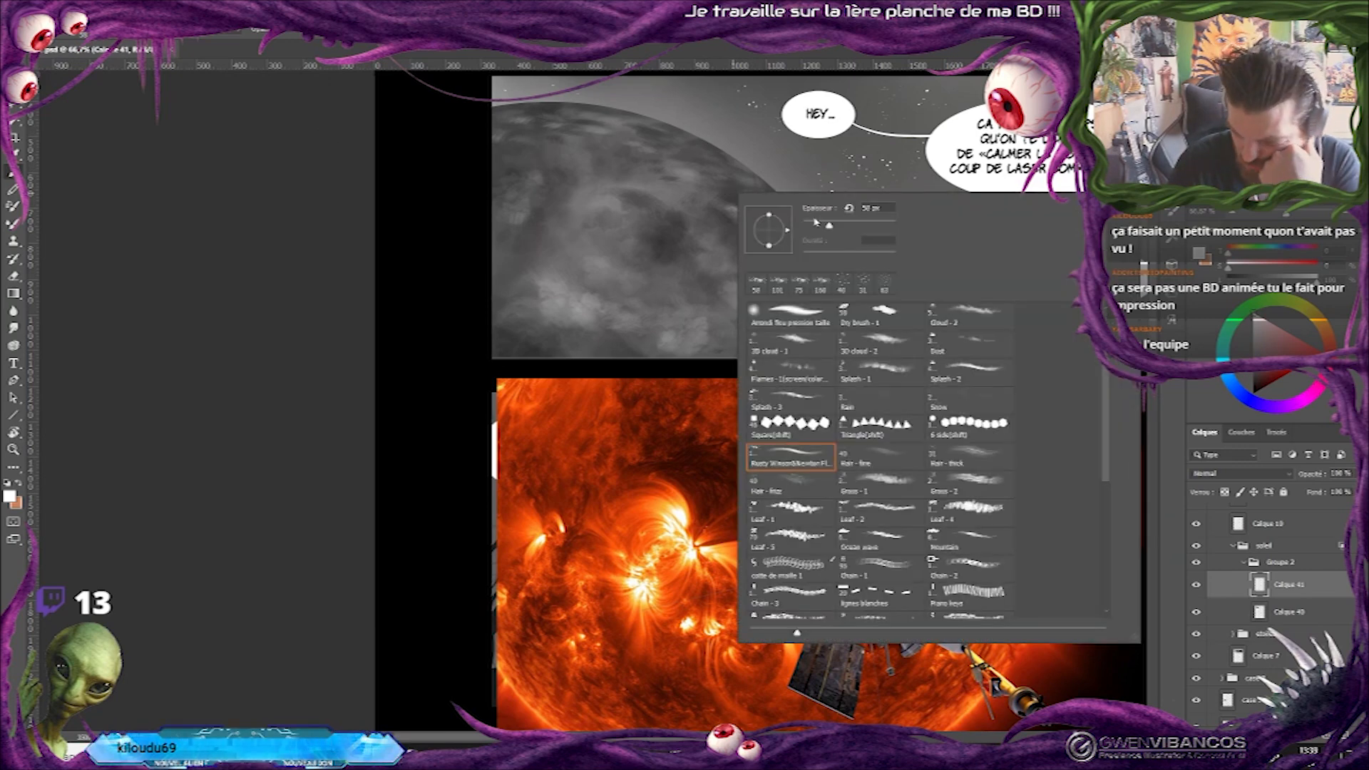
{"action": "key", "text": "Escape"}
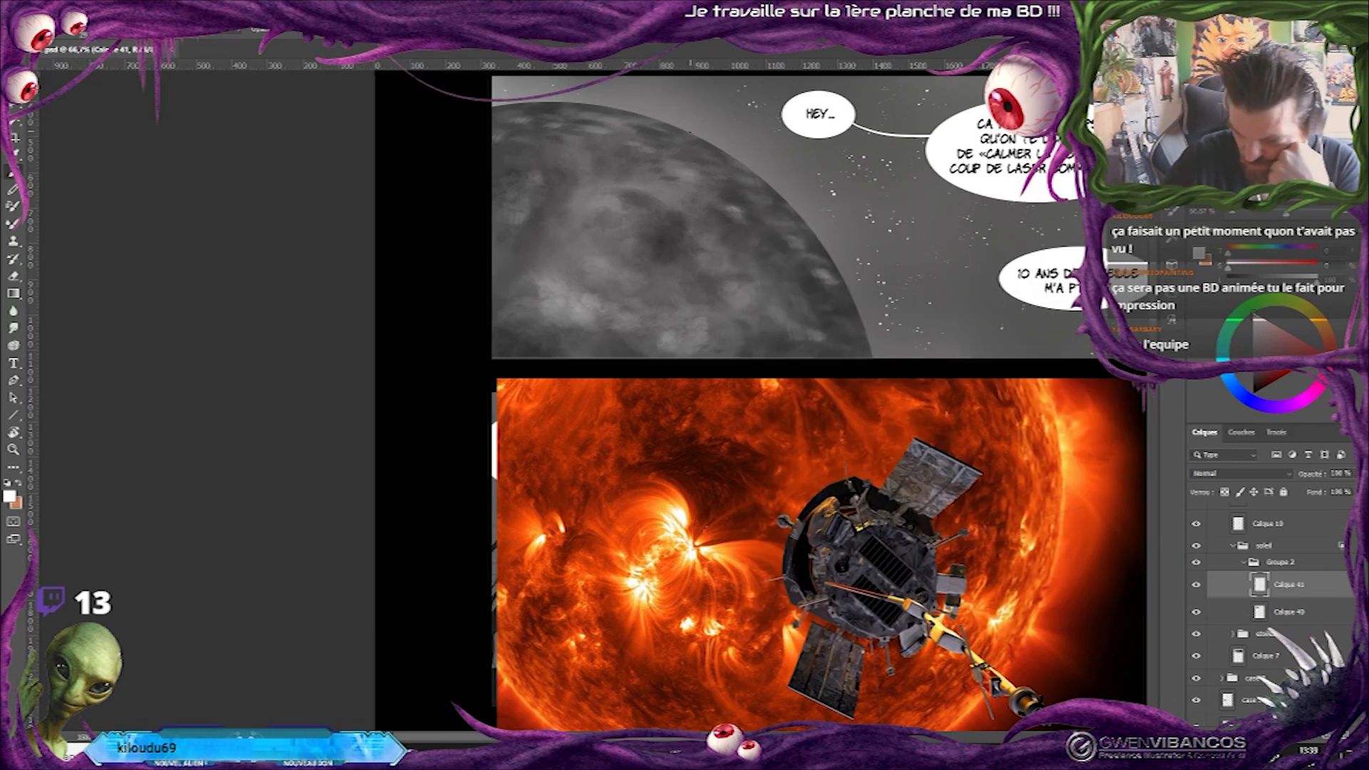
{"action": "left_click", "coordinate": [701, 128]}
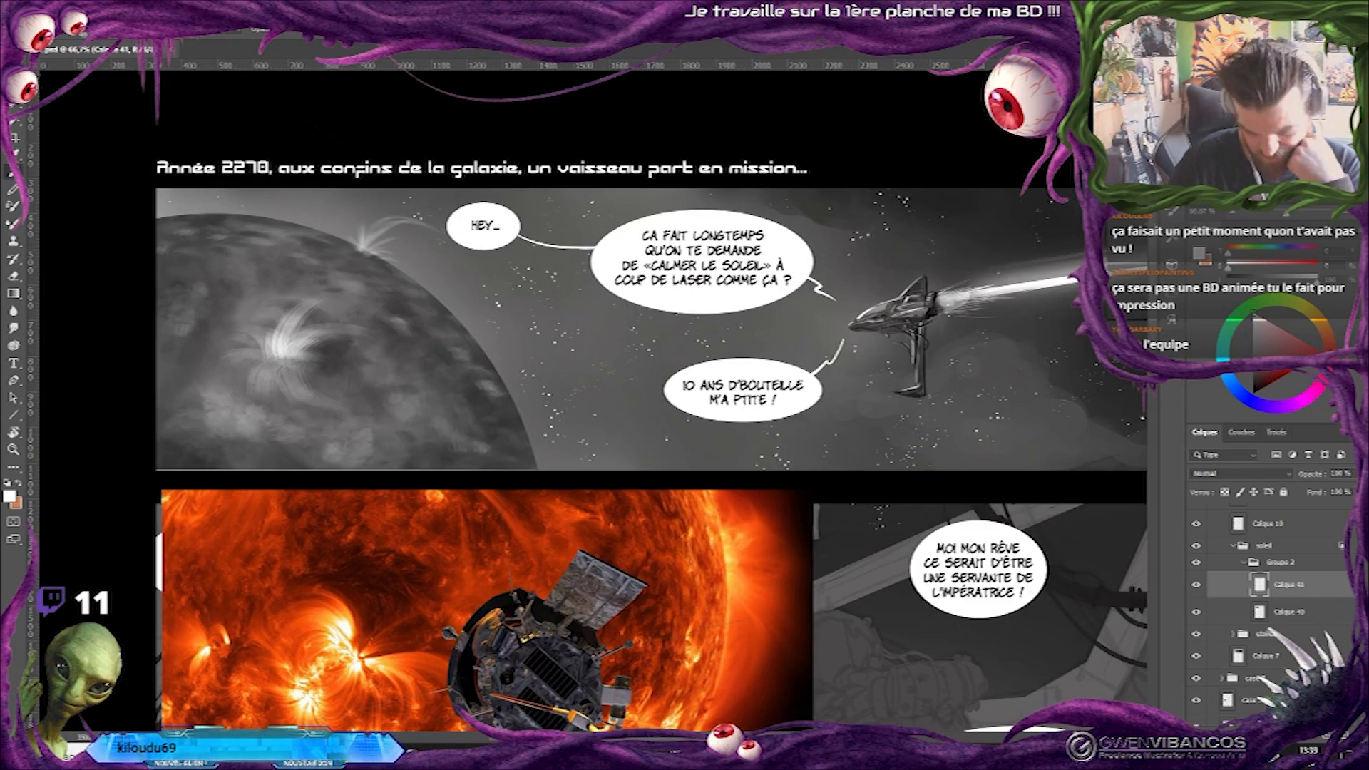
{"action": "scroll", "coordinate": [651, 400], "scroll_direction": "down", "scroll_amount": 2}
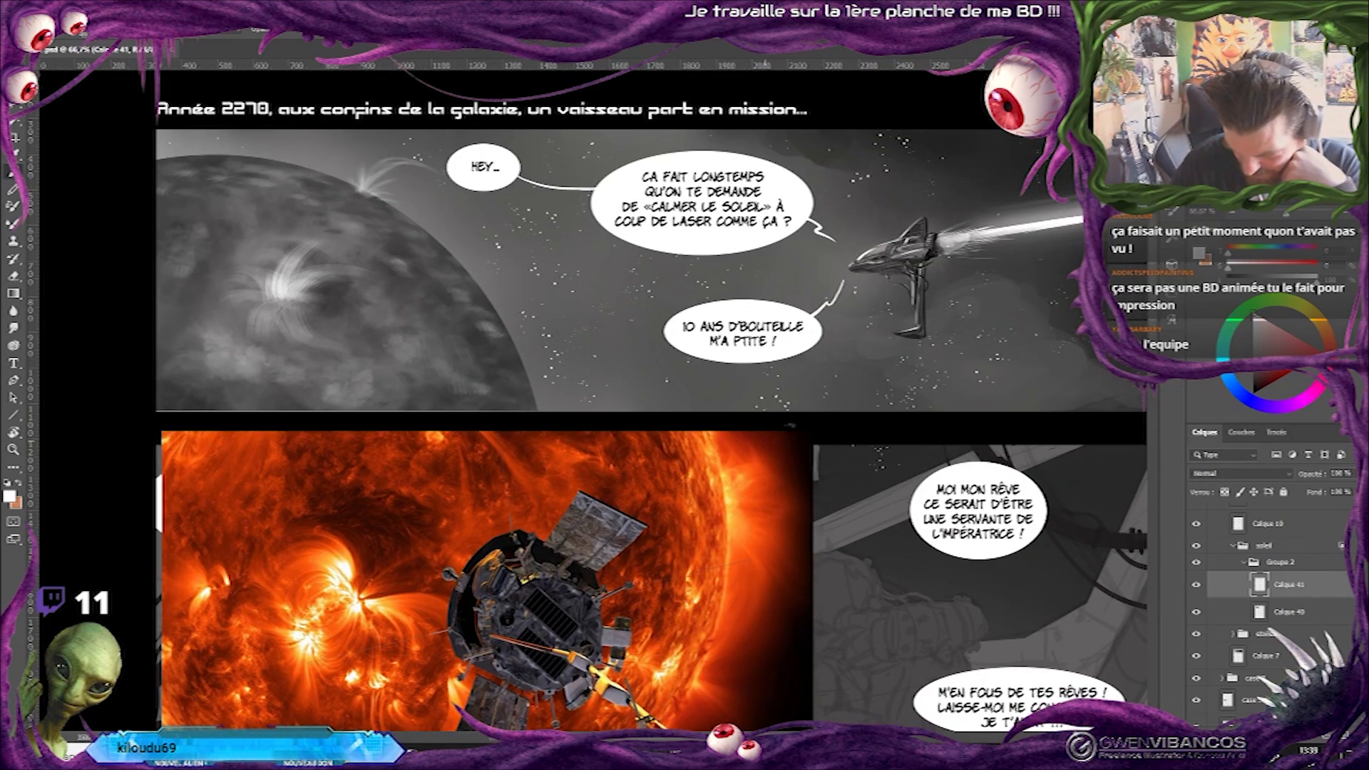
{"action": "left_click_drag", "start_coordinate": [364, 189], "coordinate": [417, 180]}
{"action": "left_click_drag", "start_coordinate": [507, 325], "coordinate": [515, 345]}
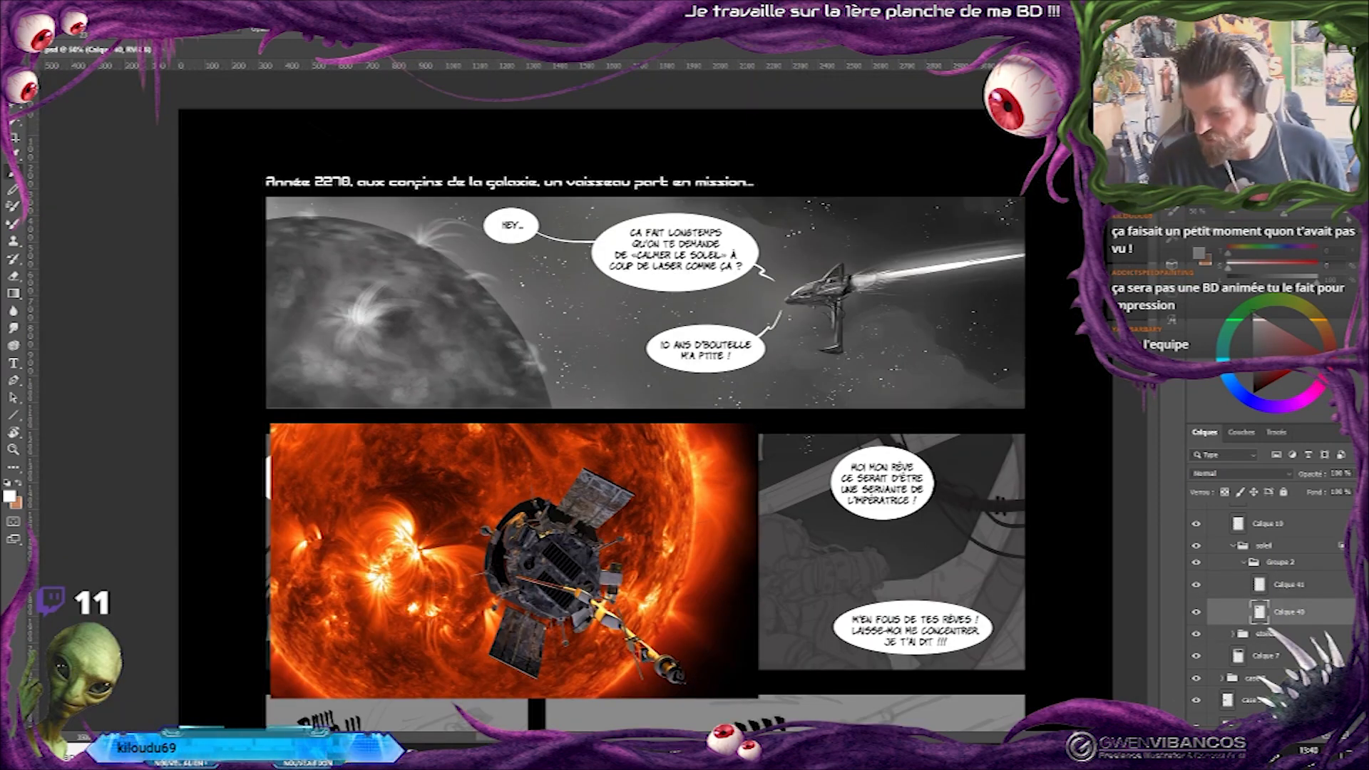
Switch the brush colour to near-black and paint dark patches beside the radiating flare on the sun's Calque 40.
{"action": "key", "text": "ctrl+plus"}
{"action": "left_click_drag", "start_coordinate": [588, 357], "coordinate": [909, 367]}
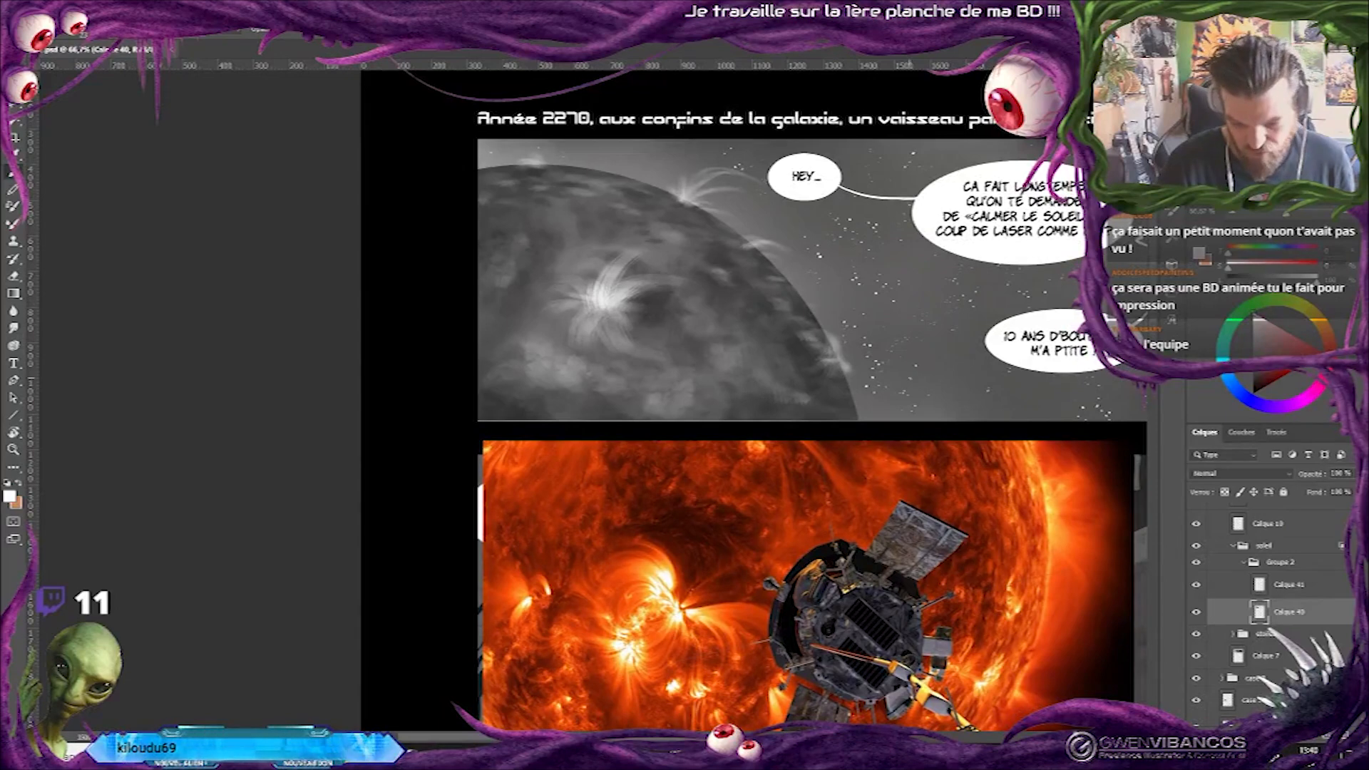
{"action": "left_click", "coordinate": [418, 265], "text": "alt"}
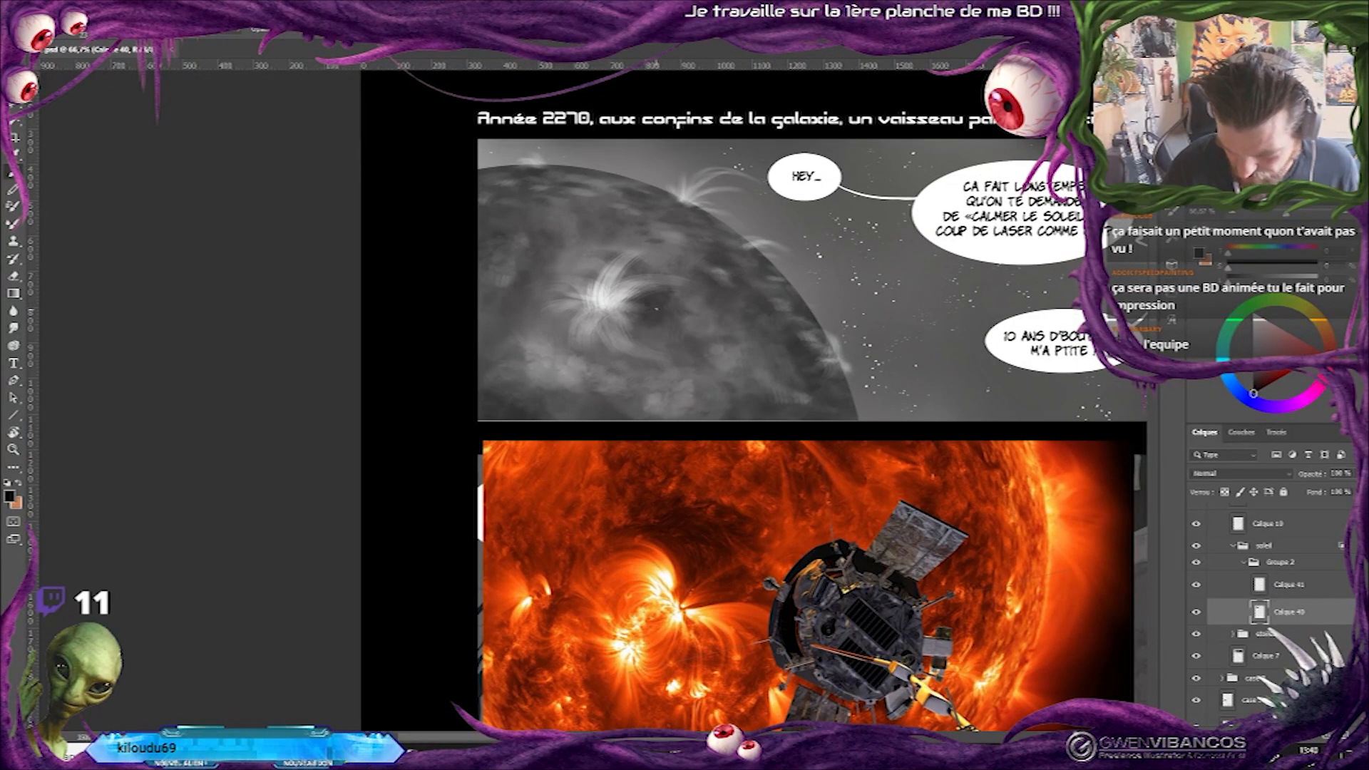
{"action": "right_click", "coordinate": [656, 308]}
{"action": "left_click", "coordinate": [748, 328]}
{"action": "left_click", "coordinate": [636, 300]}
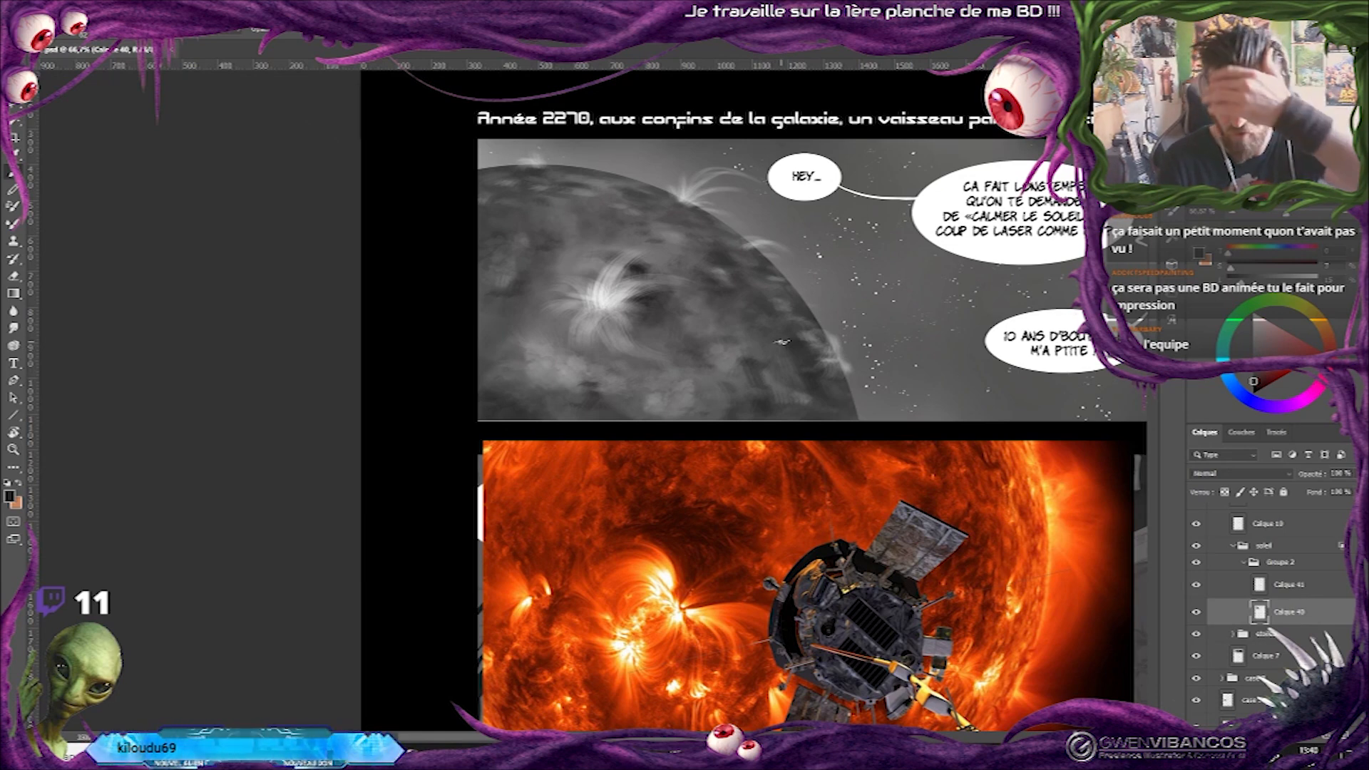
Extend the solar flares on Calque 42 with longer fine strands around the surface burst and along the sun's edge.
{"action": "left_click_drag", "start_coordinate": [598, 182], "coordinate": [259, 198]}
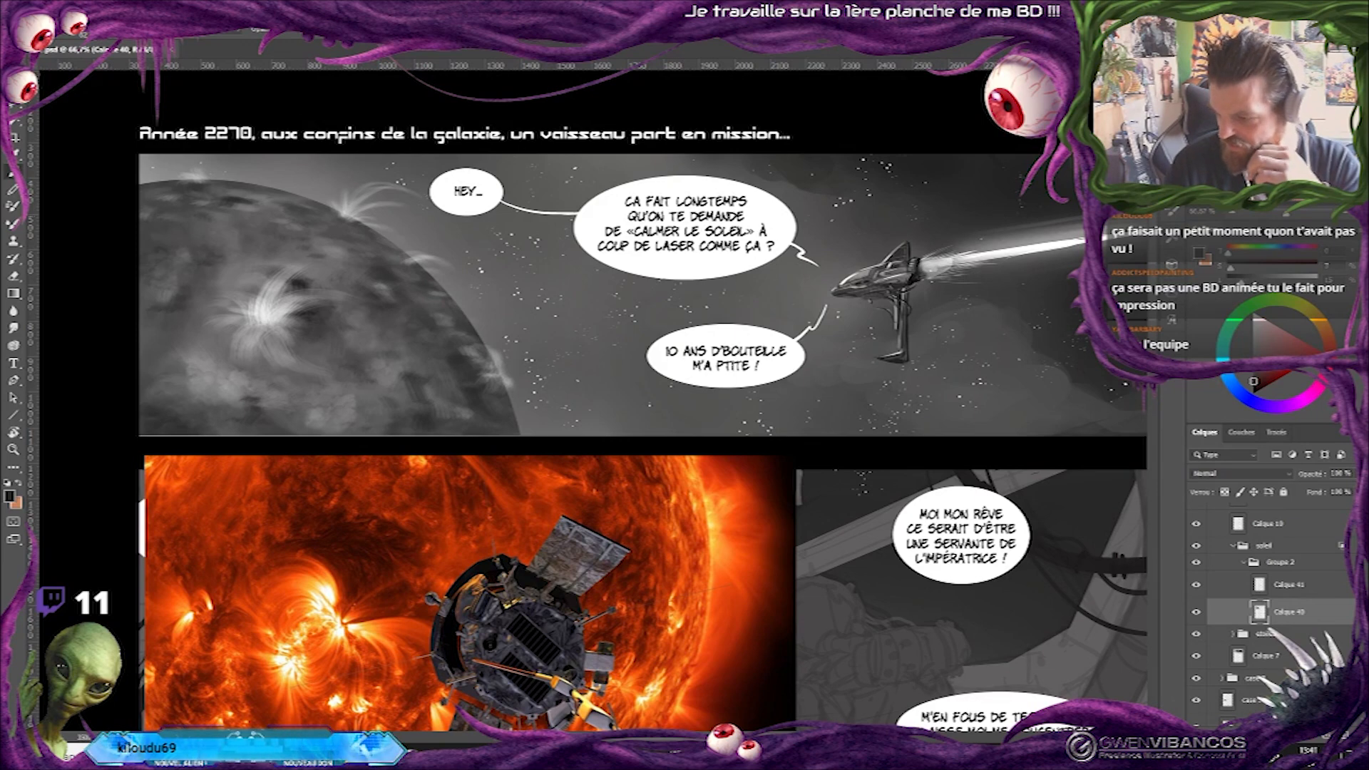
{"action": "left_click_drag", "start_coordinate": [606, 399], "coordinate": [624, 434]}
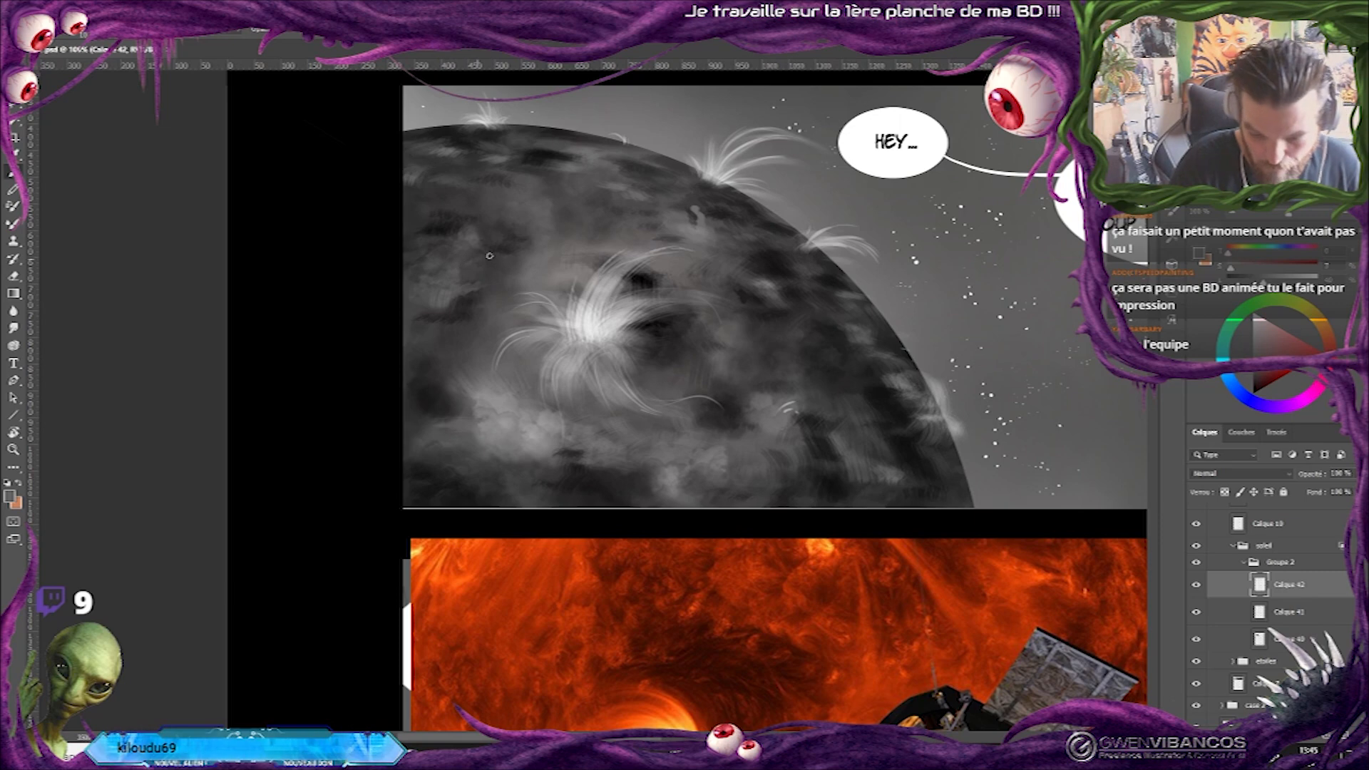
{"action": "left_click", "coordinate": [432, 222], "text": "alt"}
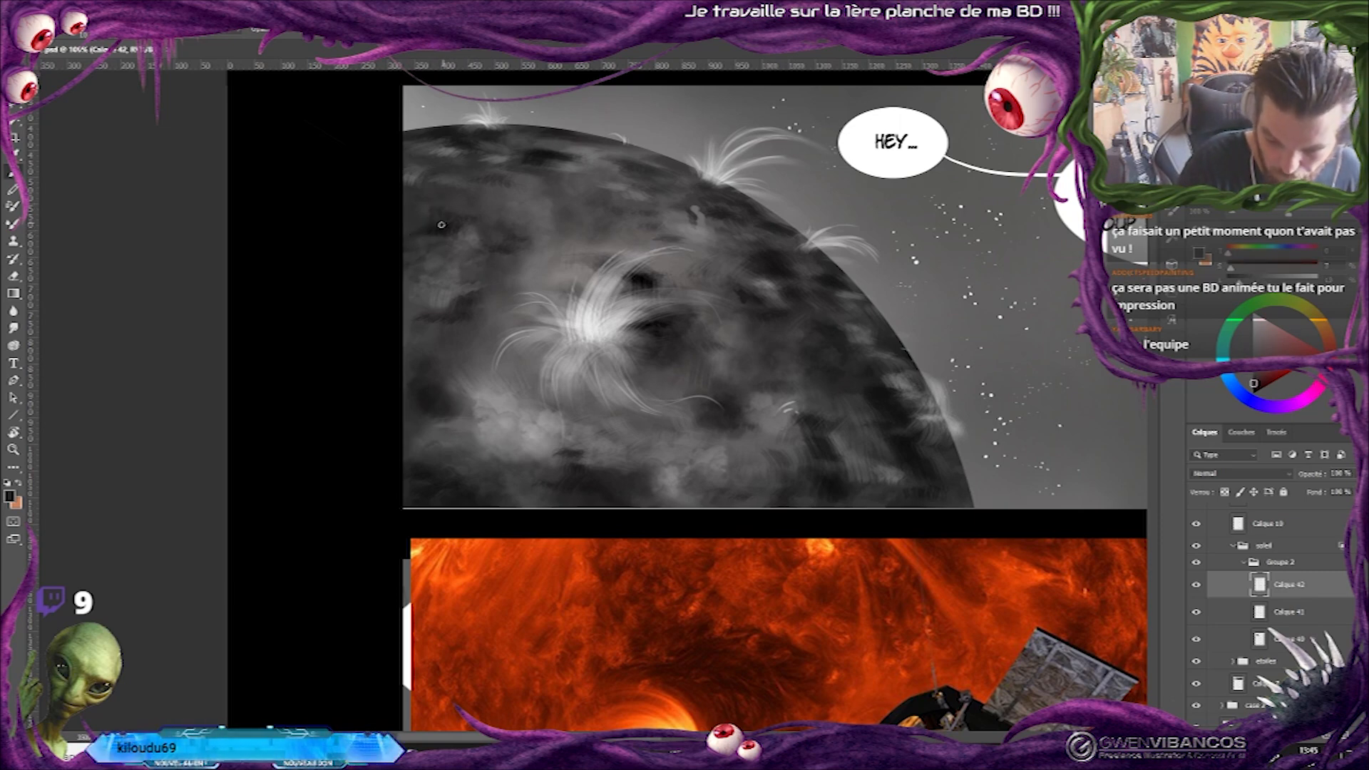
Add a new layer above Calque 42 and set its blend mode to Densité linéaire - (Ajout).
{"action": "key", "text": "ctrl+minus"}
{"action": "left_click_drag", "start_coordinate": [770, 442], "coordinate": [573, 358]}
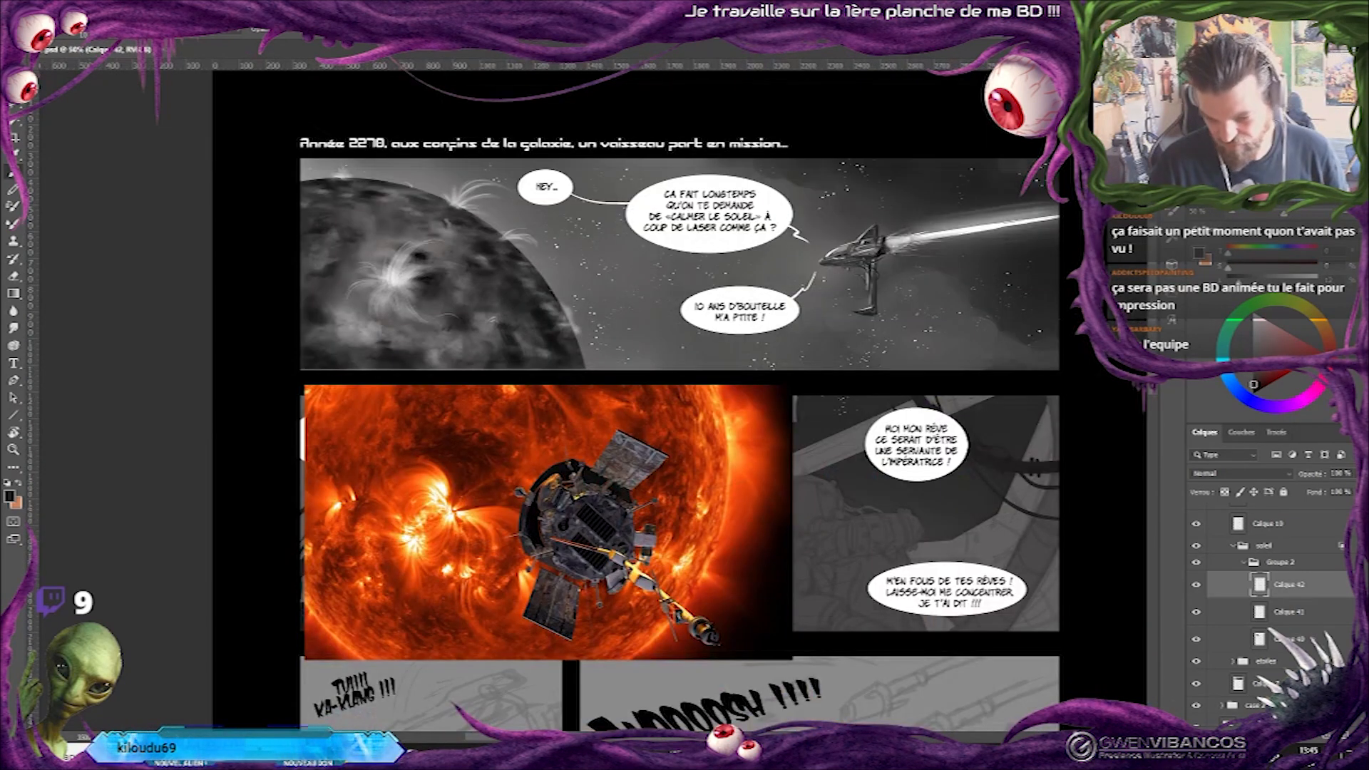
{"action": "key", "text": "ctrl+shift+alt+n"}
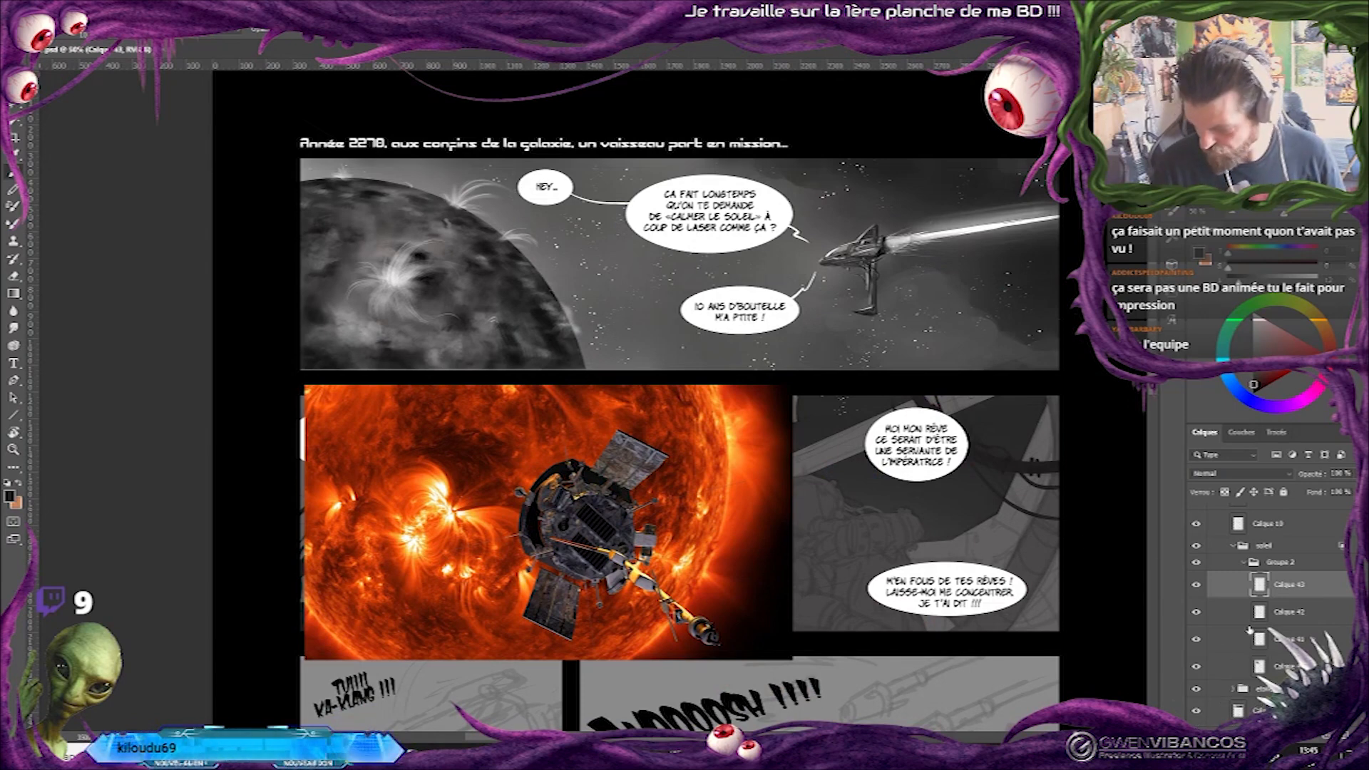
{"action": "left_click", "coordinate": [1281, 477]}
{"action": "left_click", "coordinate": [1263, 545]}
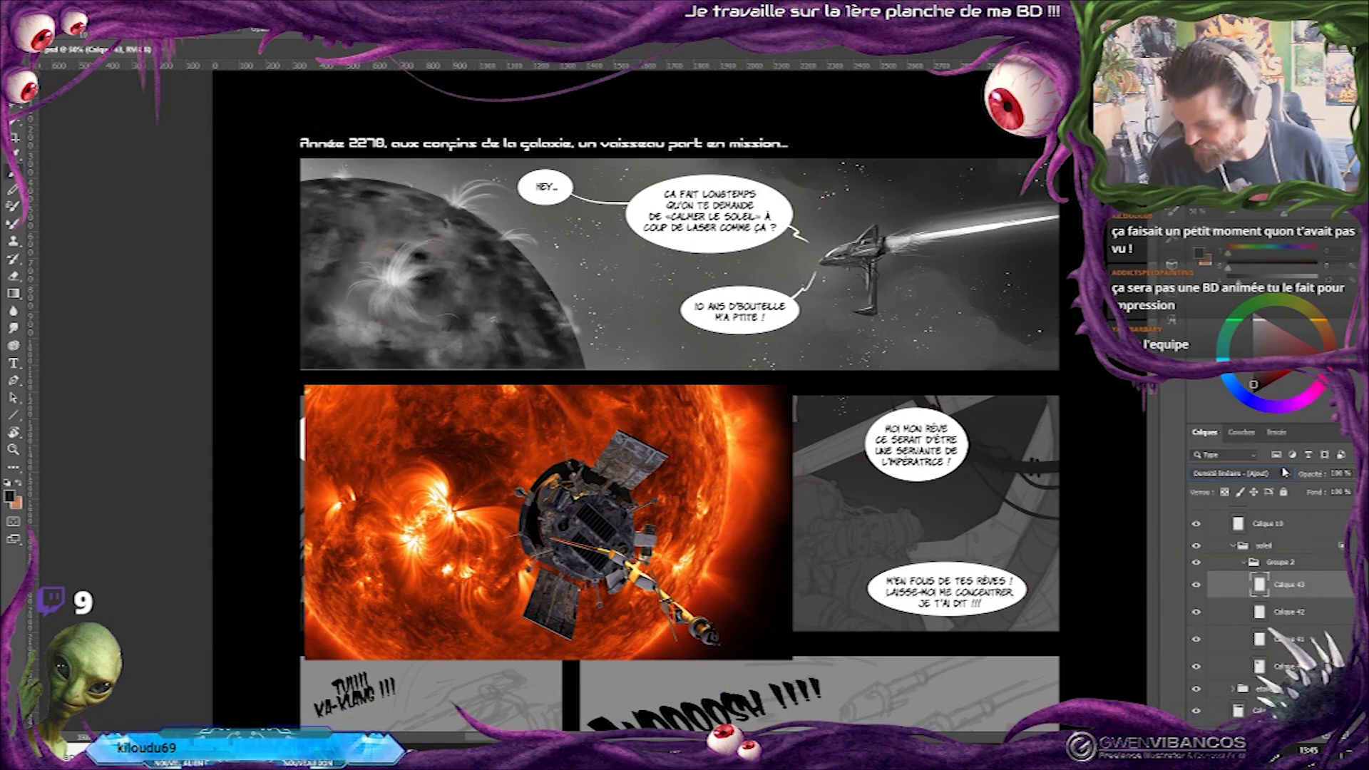
Set the brush colour to near-white and choose the Arrondi flou pression taille brush at 251 px.
{"action": "left_click", "coordinate": [1257, 321]}
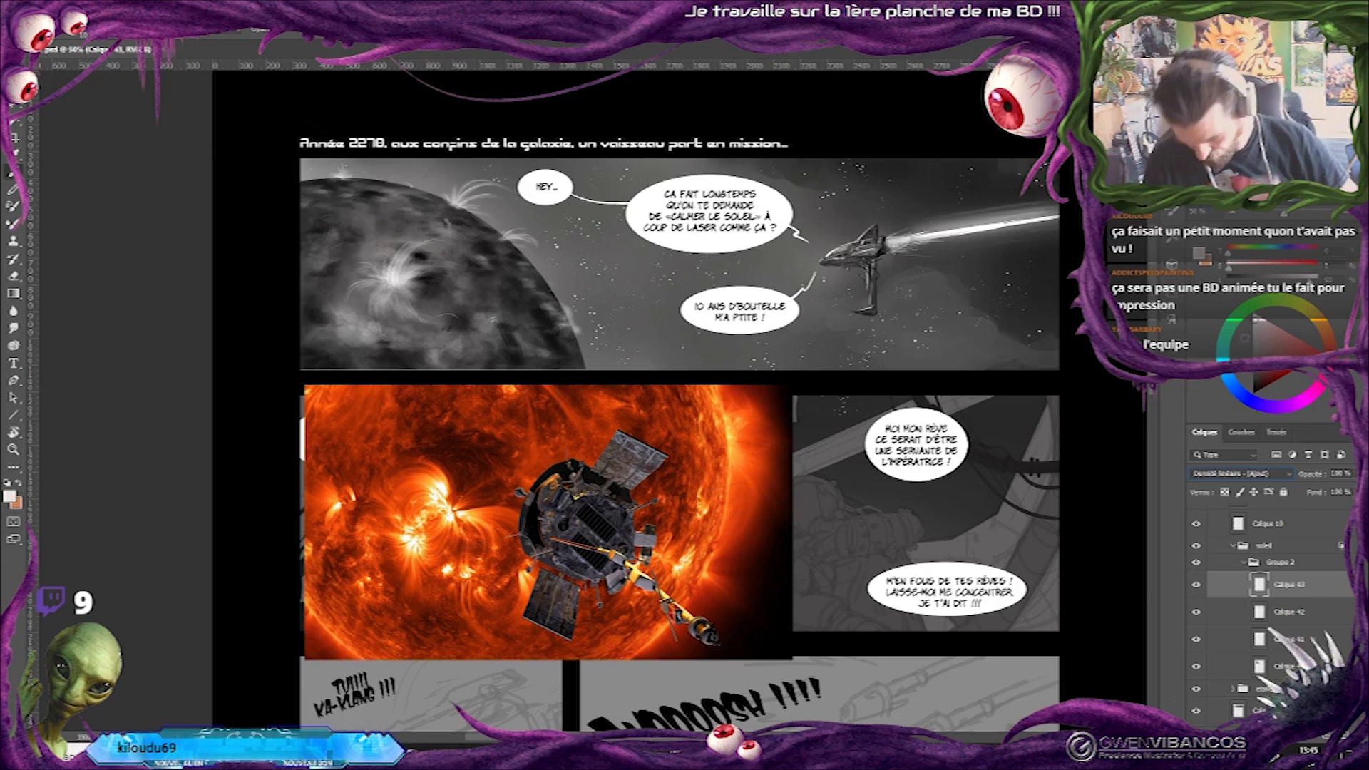
{"action": "right_click", "coordinate": [876, 415]}
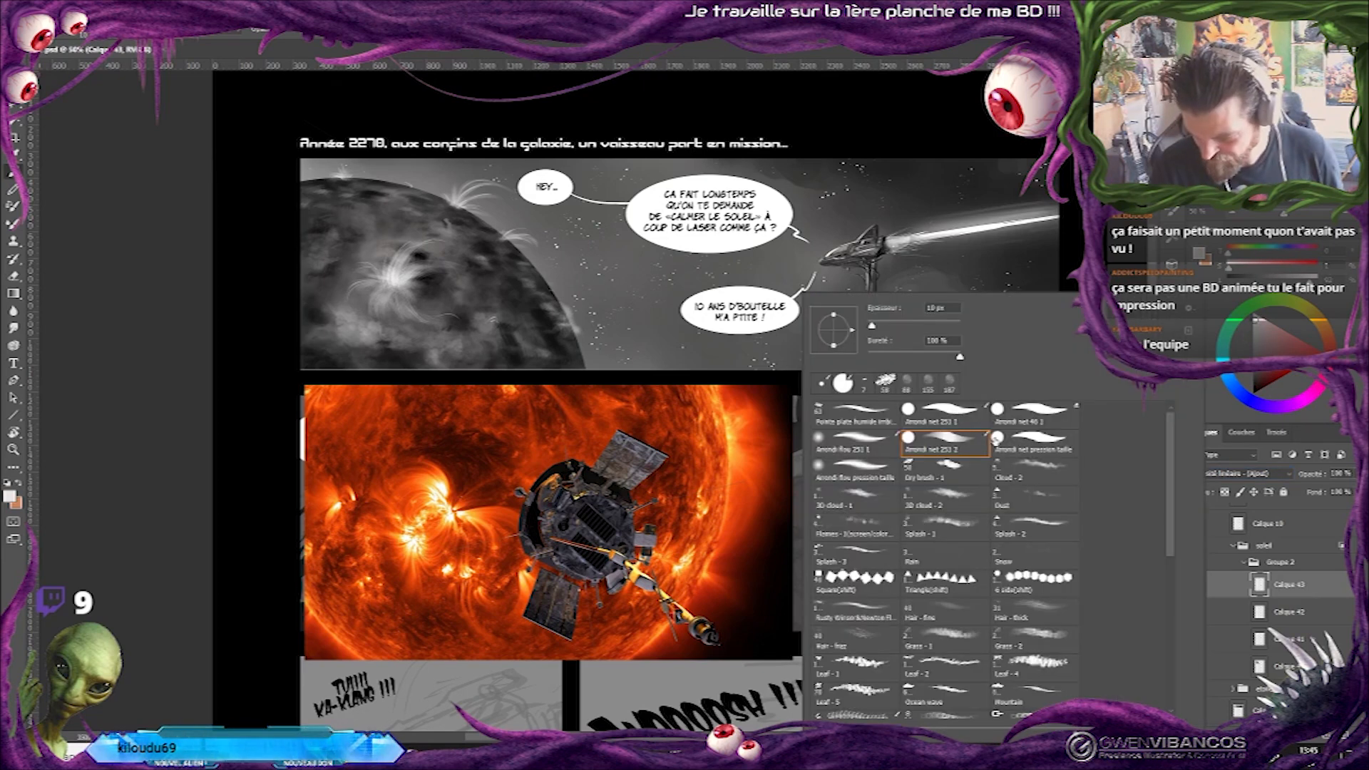
{"action": "left_click", "coordinate": [871, 470]}
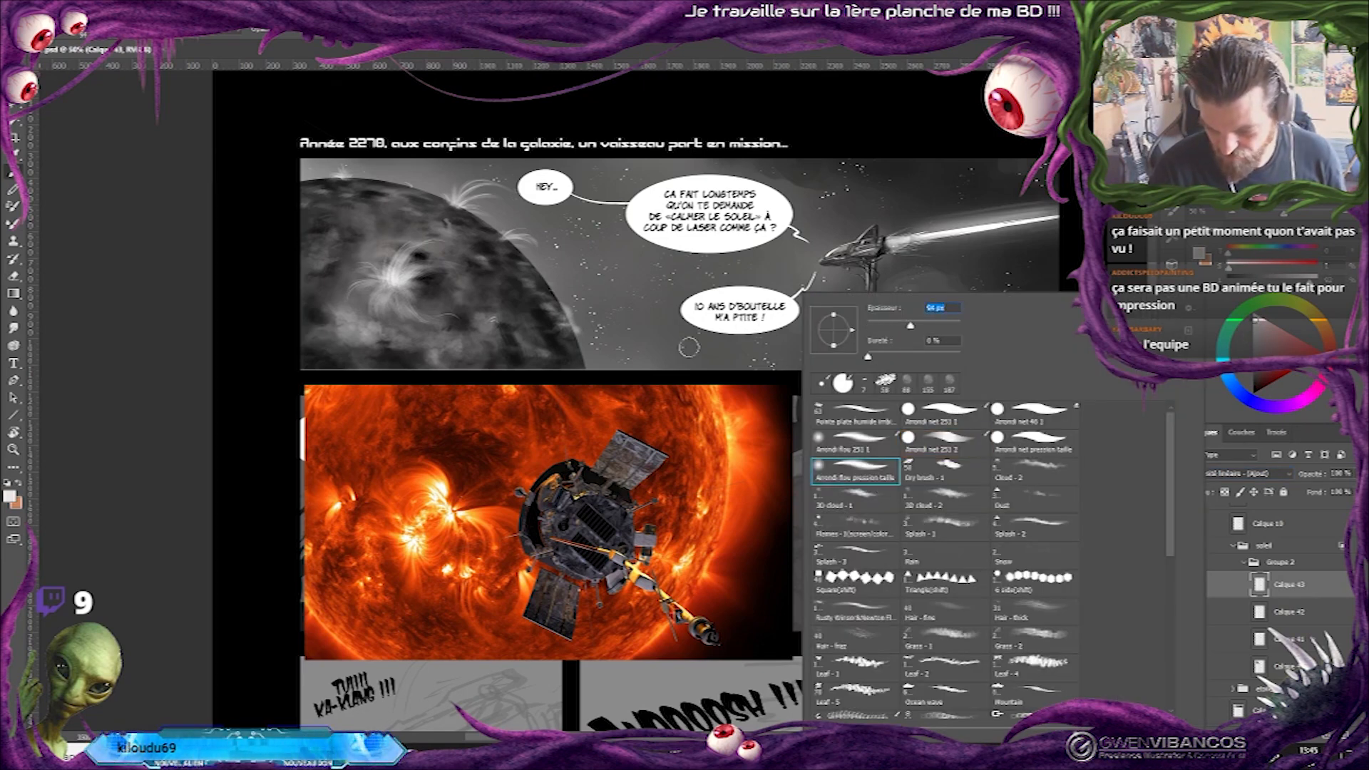
{"action": "left_click", "coordinate": [640, 349]}
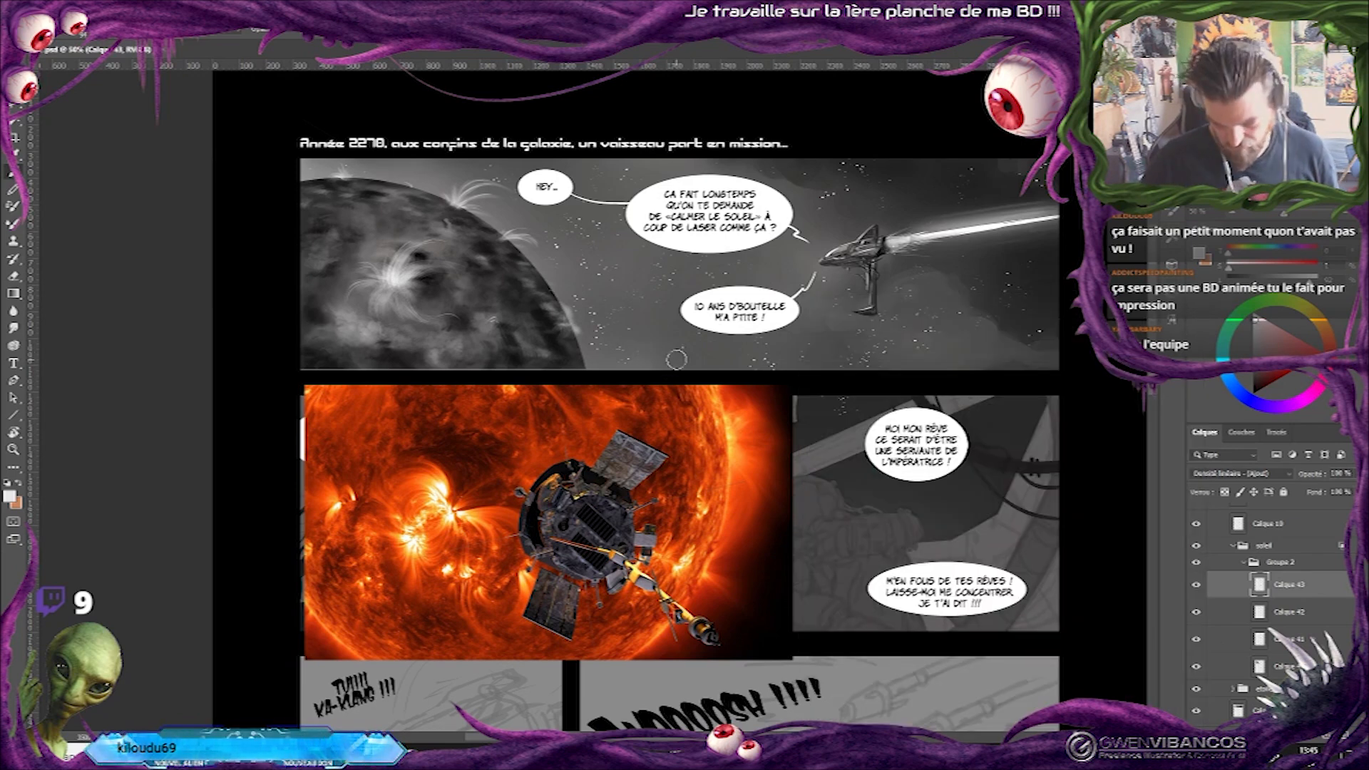
{"action": "right_click", "coordinate": [676, 359]}
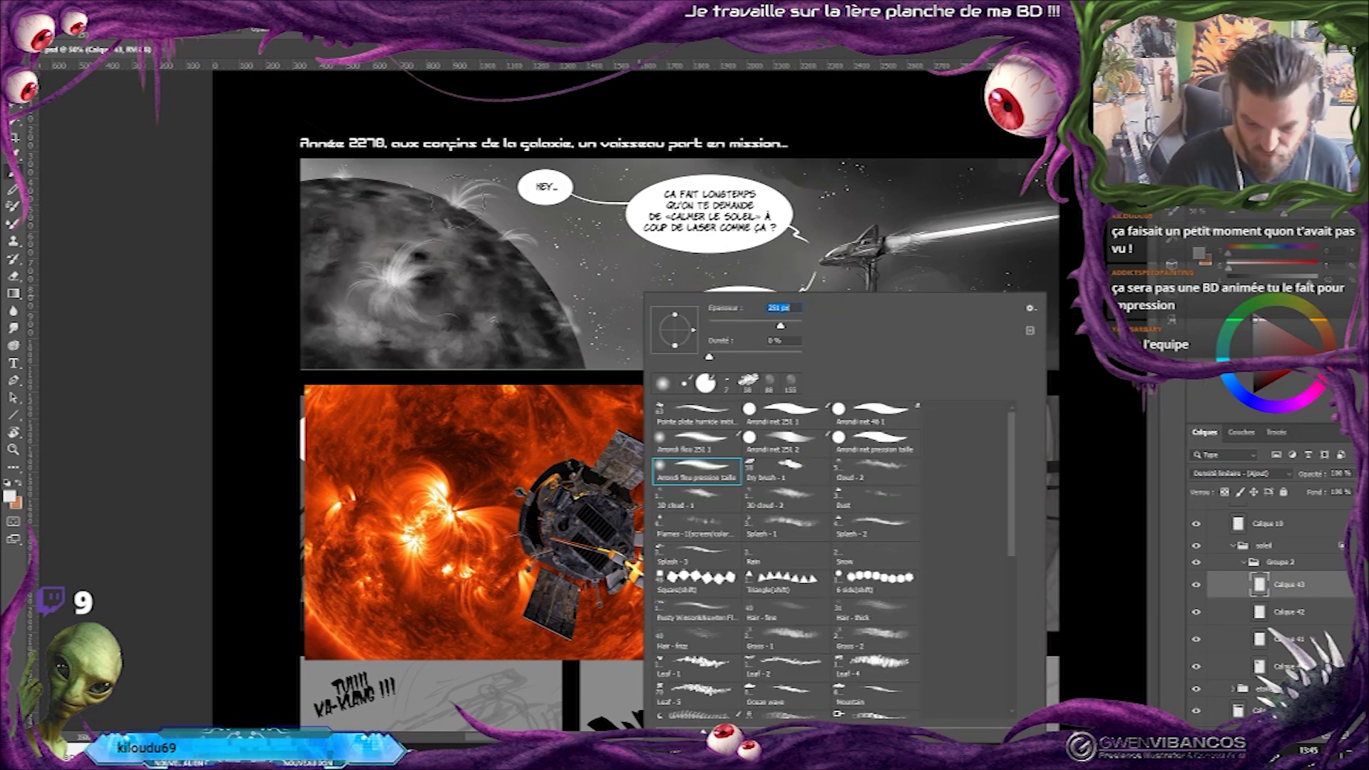
Paint a soft white glow on Calque 43 over the surface burst, the edge flares and the sun's outline.
{"action": "left_click", "coordinate": [456, 201]}
{"action": "left_click", "coordinate": [393, 286]}
{"action": "left_click", "coordinate": [392, 300]}
{"action": "left_click", "coordinate": [501, 241]}
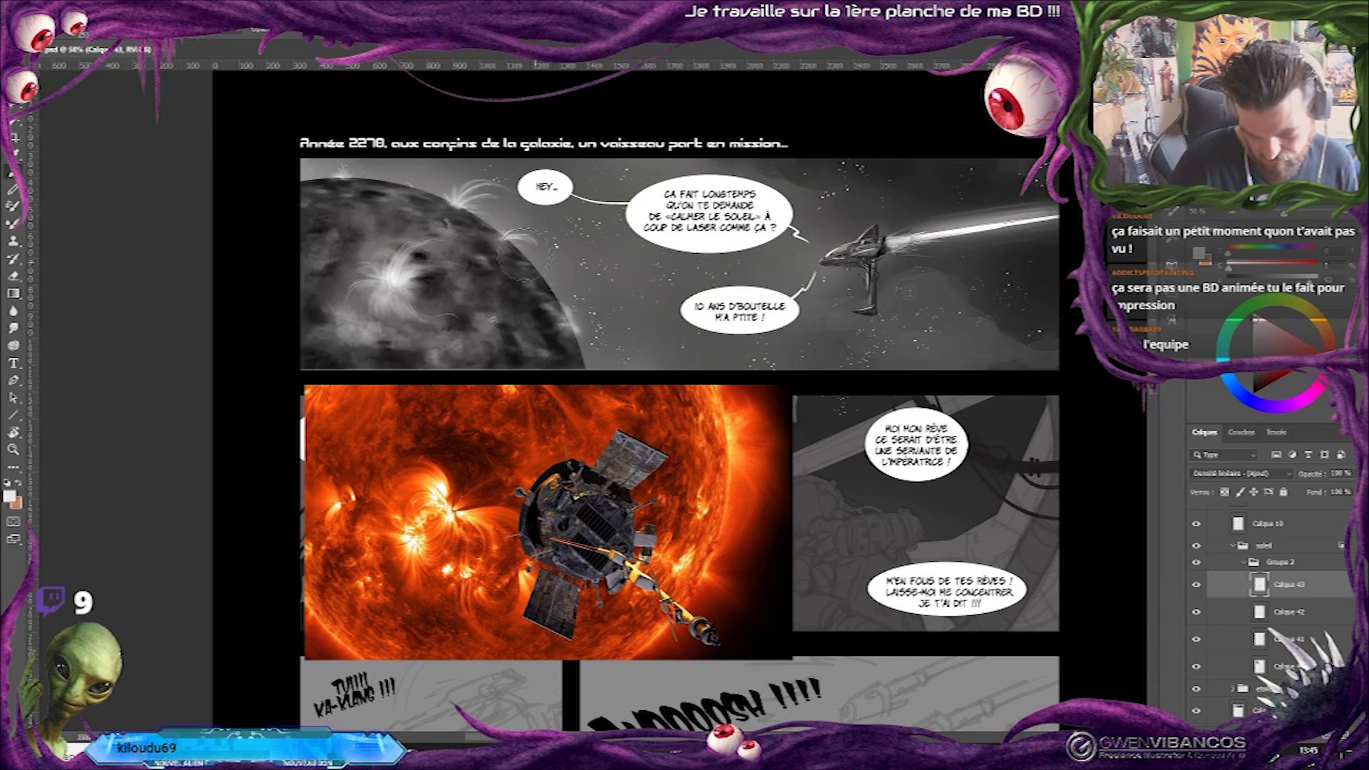
{"action": "mouse_move", "coordinate": [304, 182]}
{"action": "left_mouse_down"}
{"action": "mouse_move", "coordinate": [385, 178]}
{"action": "mouse_move", "coordinate": [477, 214]}
{"action": "mouse_move", "coordinate": [592, 378]}
{"action": "left_mouse_up"}
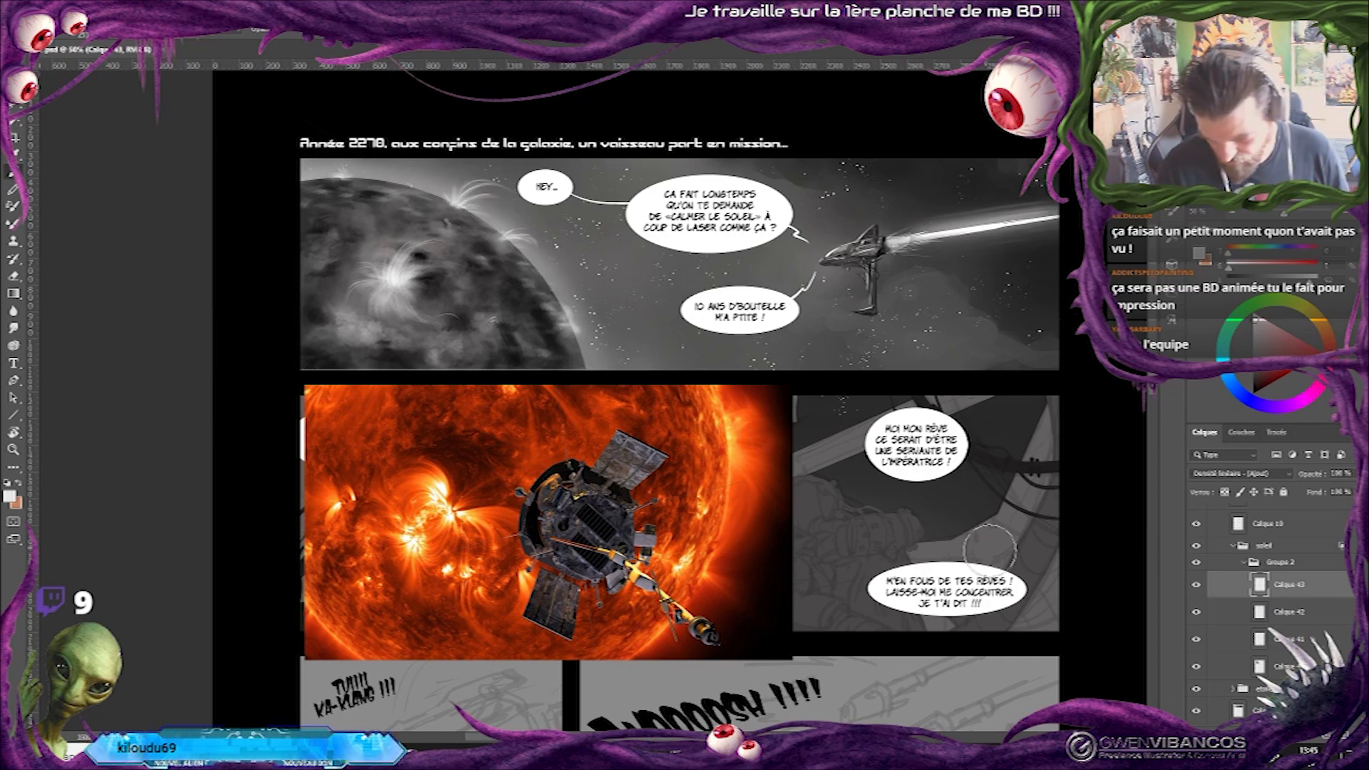
{"action": "mouse_move", "coordinate": [303, 184]}
{"action": "left_mouse_down"}
{"action": "mouse_move", "coordinate": [412, 184]}
{"action": "mouse_move", "coordinate": [487, 224]}
{"action": "mouse_move", "coordinate": [564, 300]}
{"action": "mouse_move", "coordinate": [596, 384]}
{"action": "left_mouse_up"}
{"action": "key", "text": "ctrl+minus"}
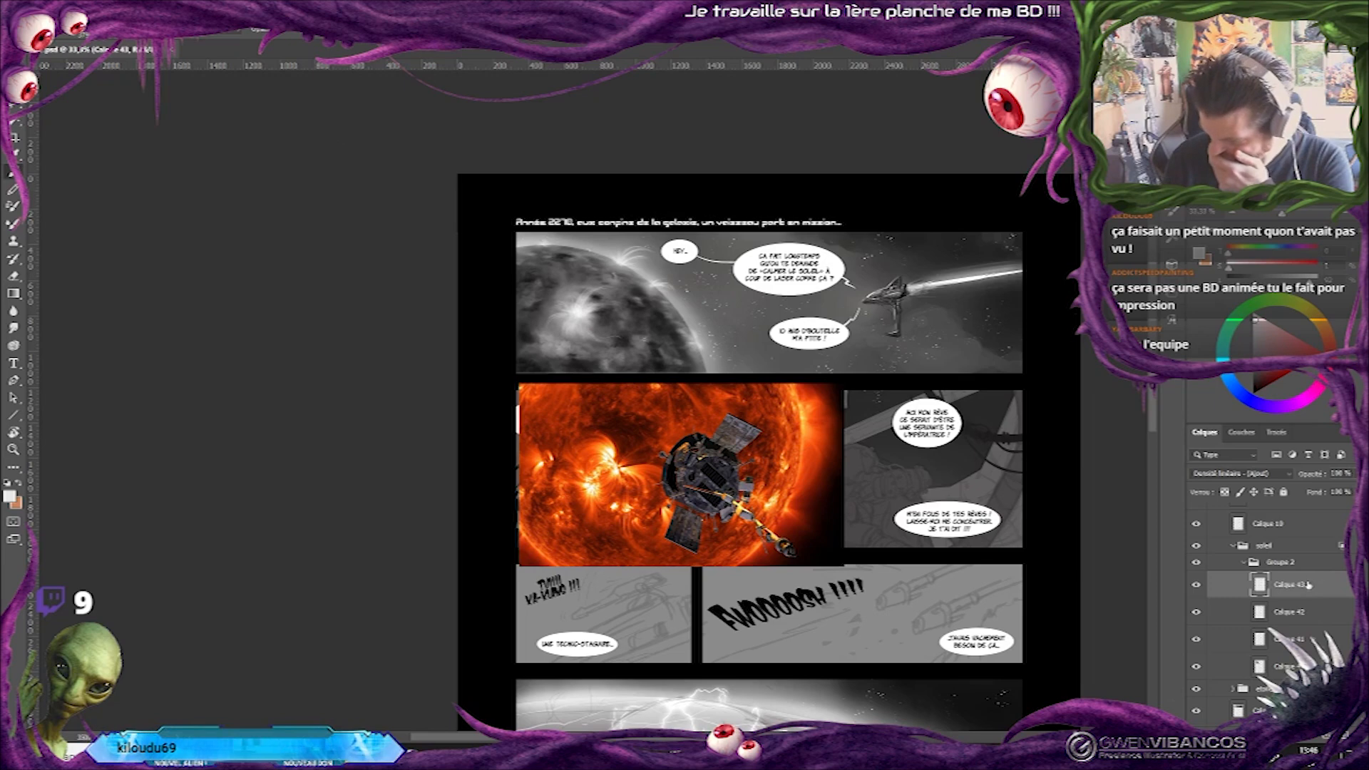
Duplicate the glow layer Calque 43, set the copy's blend mode to Densité couleur - and hide the original.
{"action": "key", "text": "ctrl+j"}
{"action": "left_click", "coordinate": [1260, 474]}
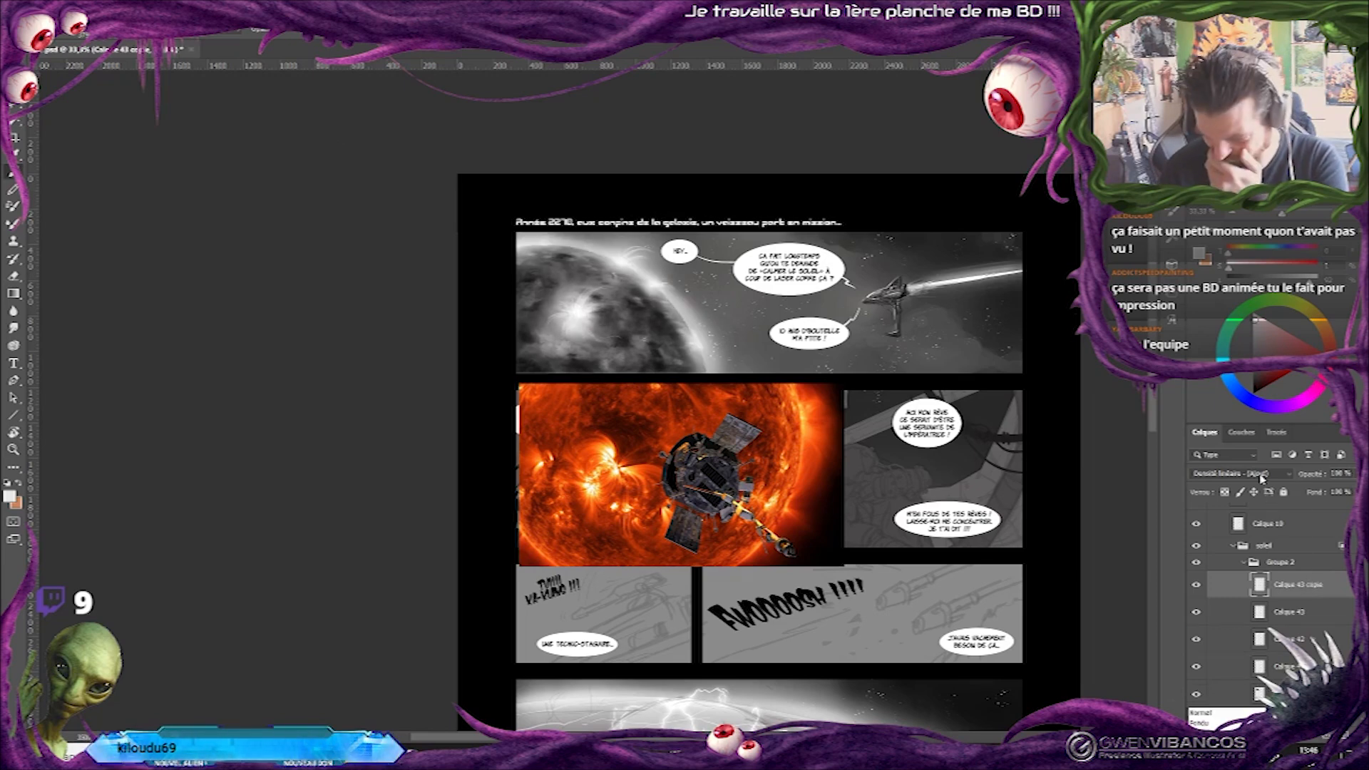
{"action": "left_click", "coordinate": [1244, 531]}
{"action": "left_click", "coordinate": [1196, 611]}
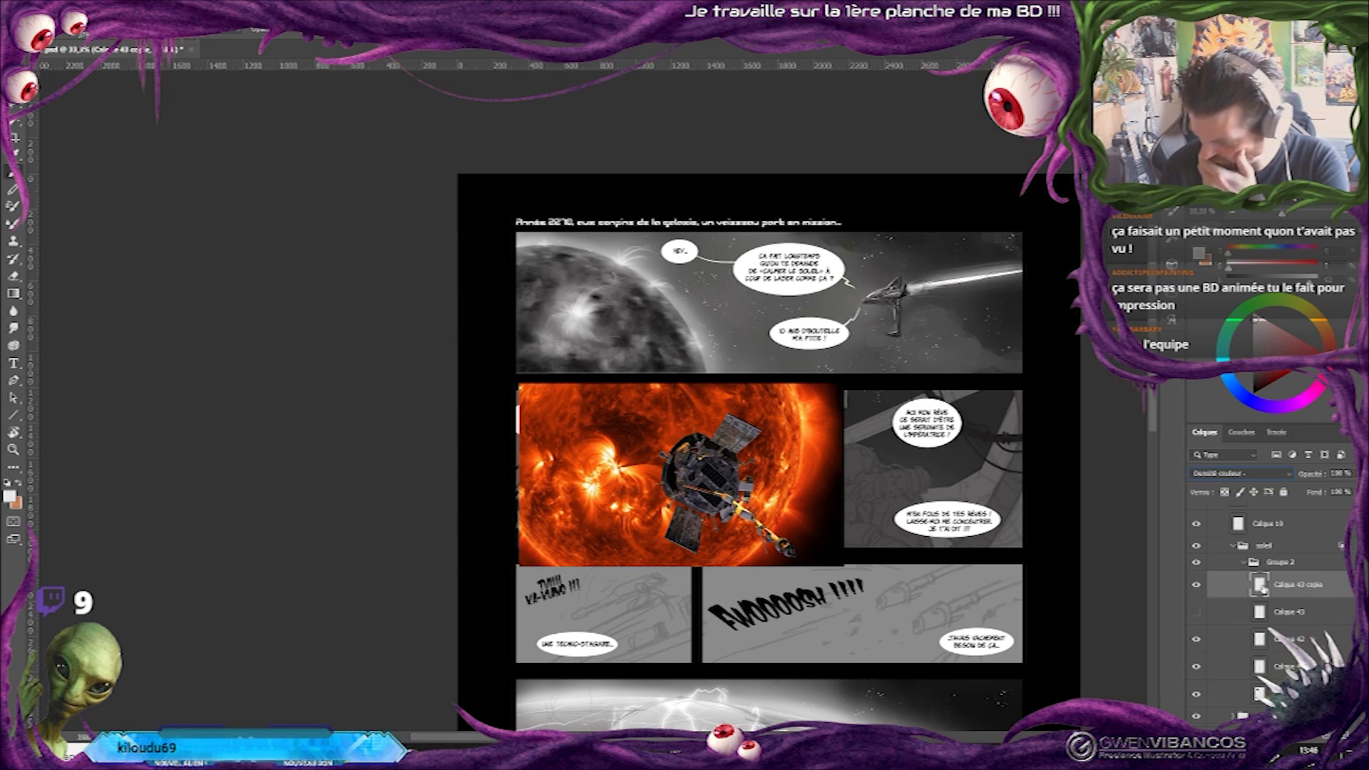
In the glow copy's blending options, turn off Fusionner les calques écrêtés en tant que groupe and Calque formé par la transparence.
{"action": "double_click", "coordinate": [1260, 586]}
{"action": "left_click_drag", "start_coordinate": [975, 263], "coordinate": [918, 296]}
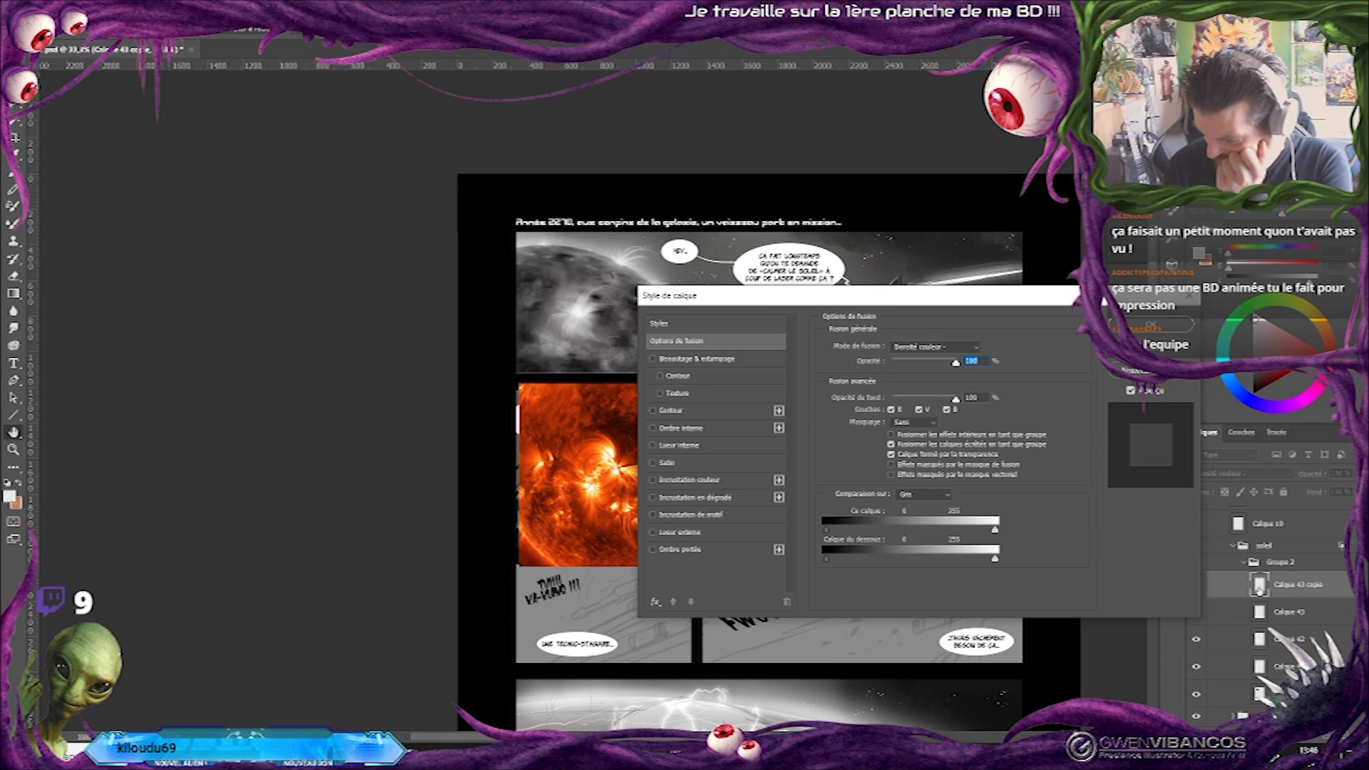
{"action": "left_click", "coordinate": [891, 445]}
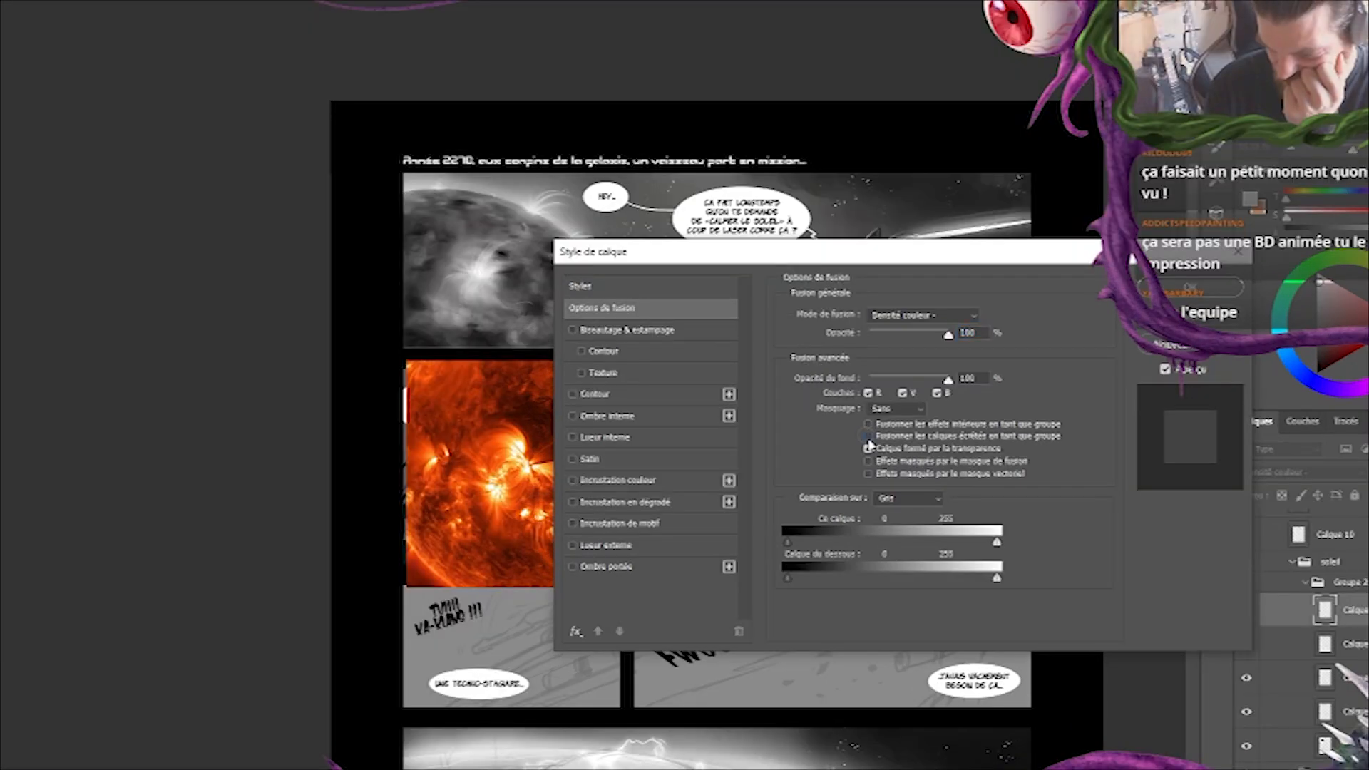
{"action": "left_click", "coordinate": [891, 455]}
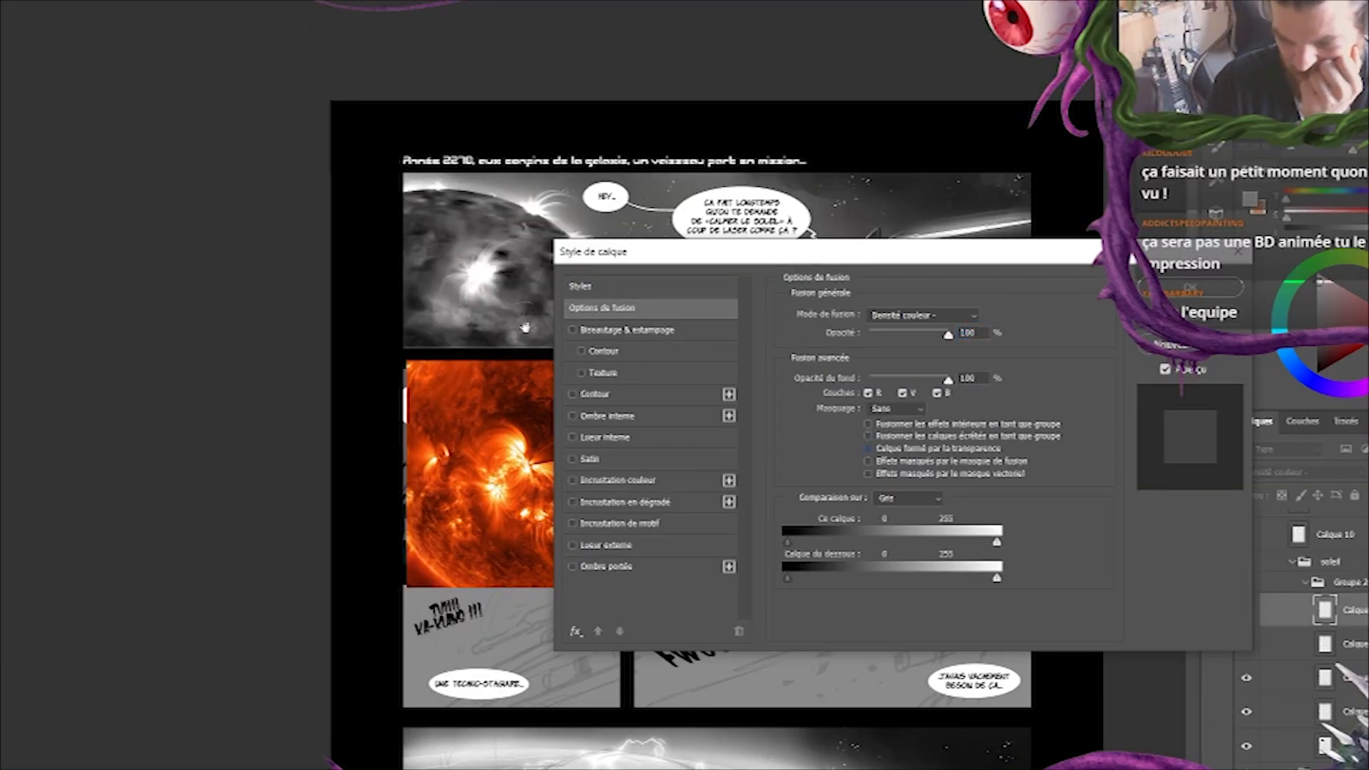
{"action": "left_click", "coordinate": [867, 448]}
{"action": "left_click", "coordinate": [868, 448]}
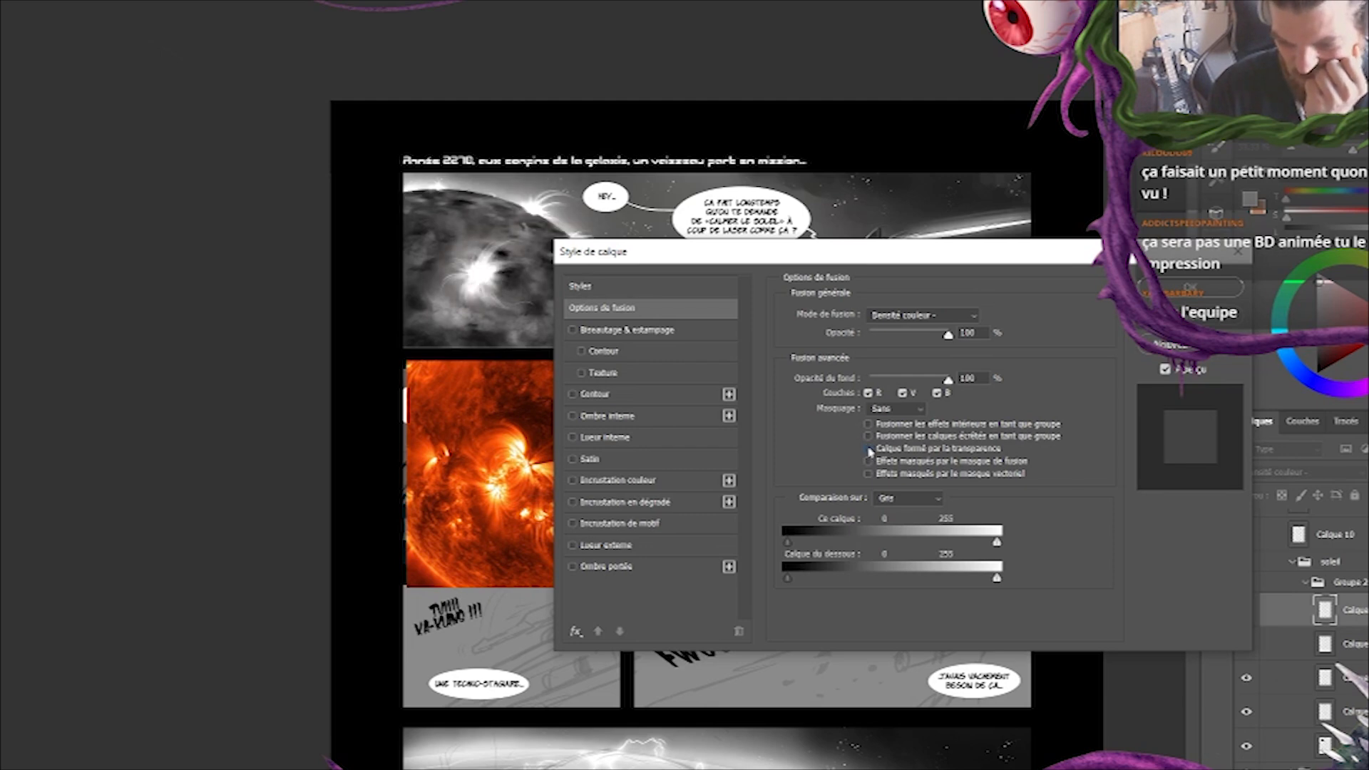
{"action": "left_click", "coordinate": [1202, 290]}
Lower the opacity of the glow copy and compare the sun with the copy hidden and shown.
{"action": "left_click_drag", "start_coordinate": [1325, 476], "coordinate": [1310, 477]}
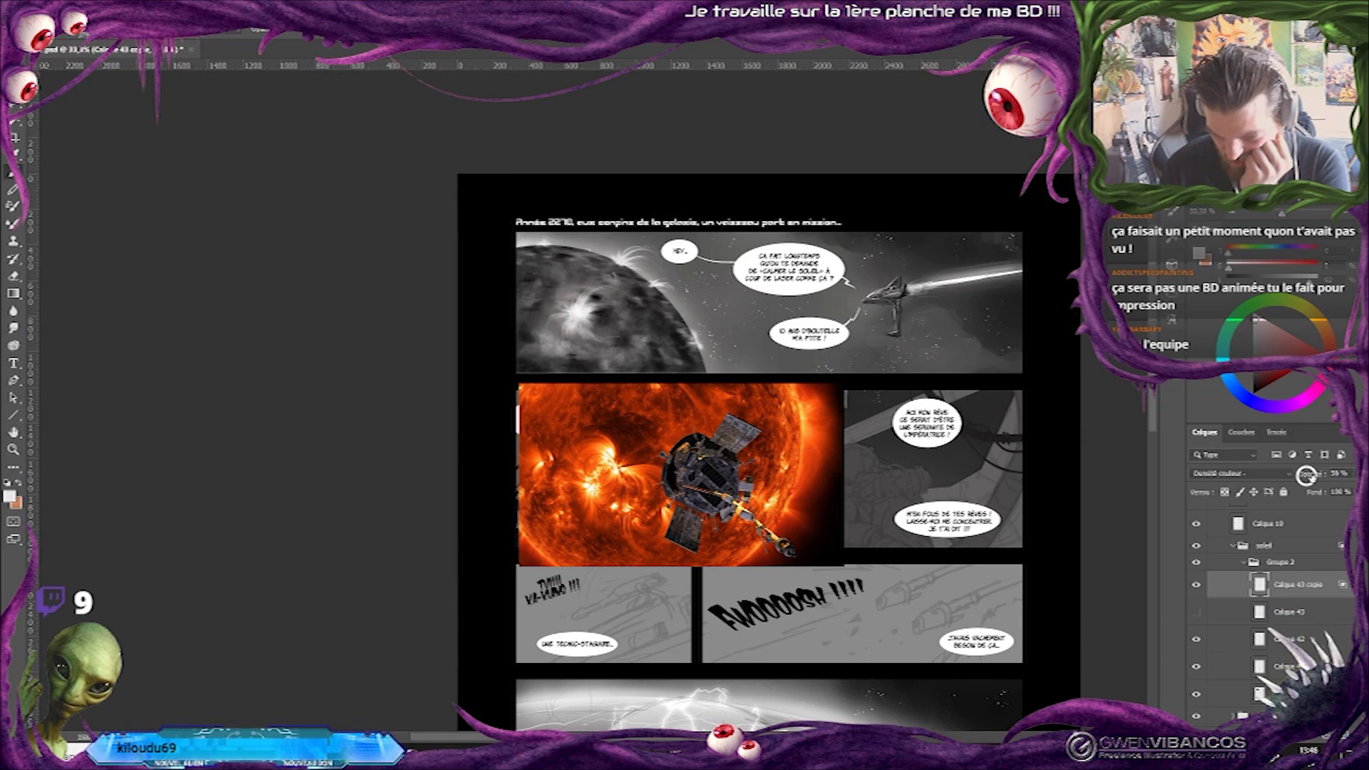
{"action": "left_click", "coordinate": [1195, 586]}
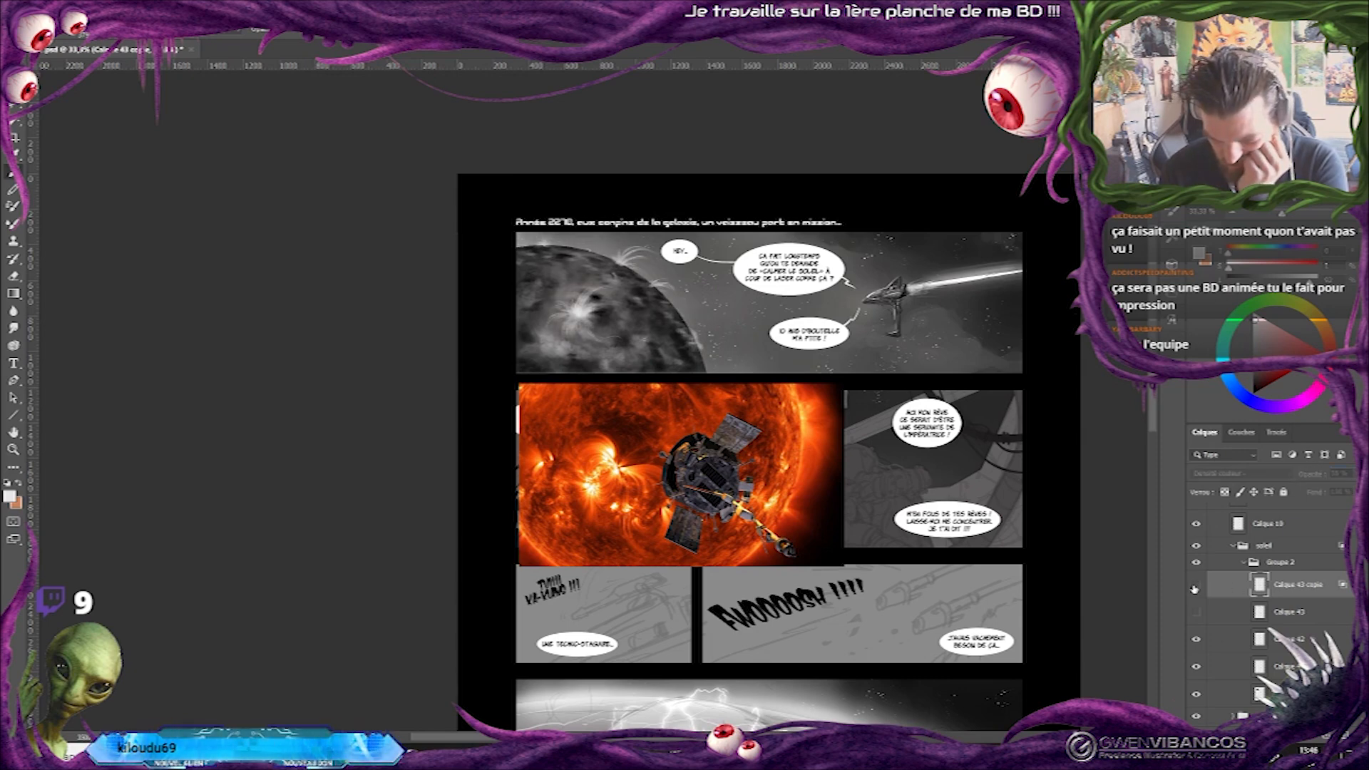
{"action": "left_click", "coordinate": [1196, 586]}
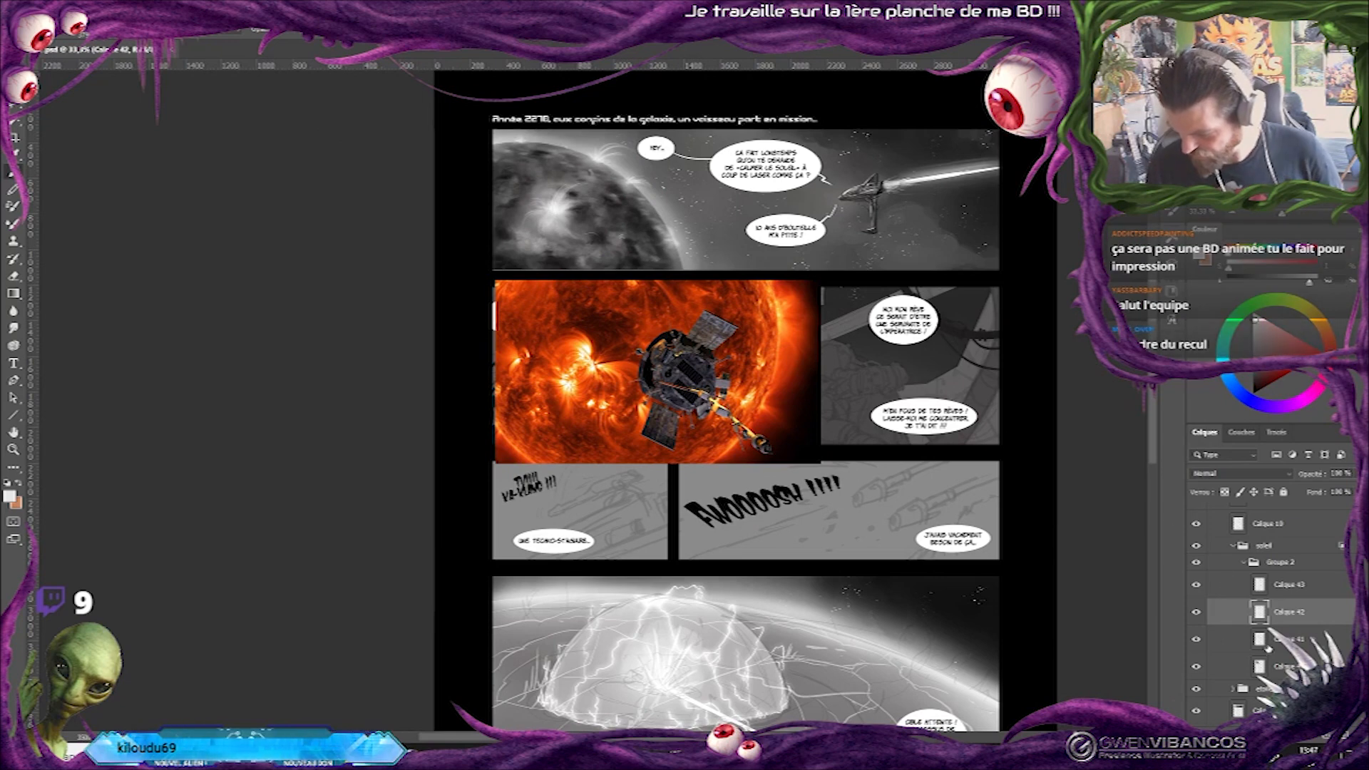
Select Calque 40 and review the whole page, from the sun panel down to the large planet panel.
{"action": "left_click", "coordinate": [1261, 670]}
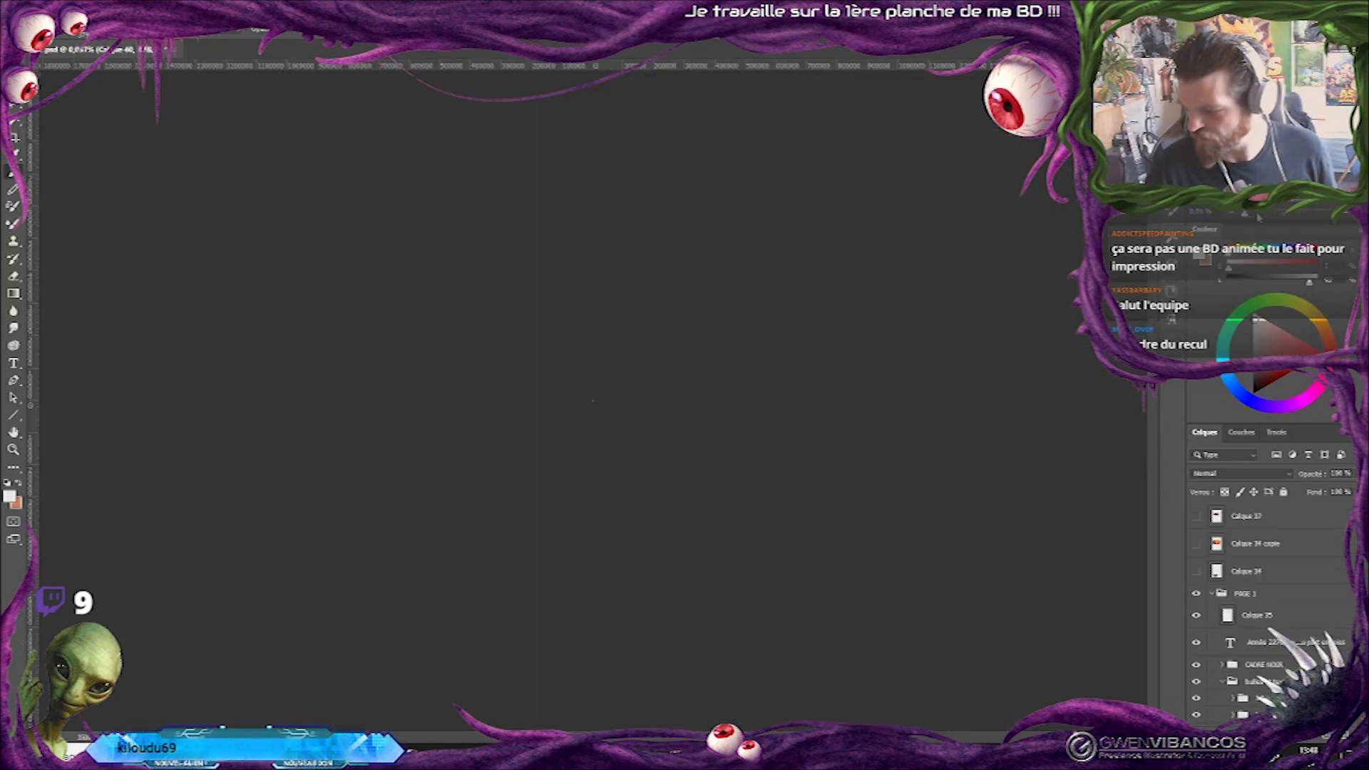
{"action": "left_click_drag", "start_coordinate": [1258, 218], "coordinate": [1282, 217]}
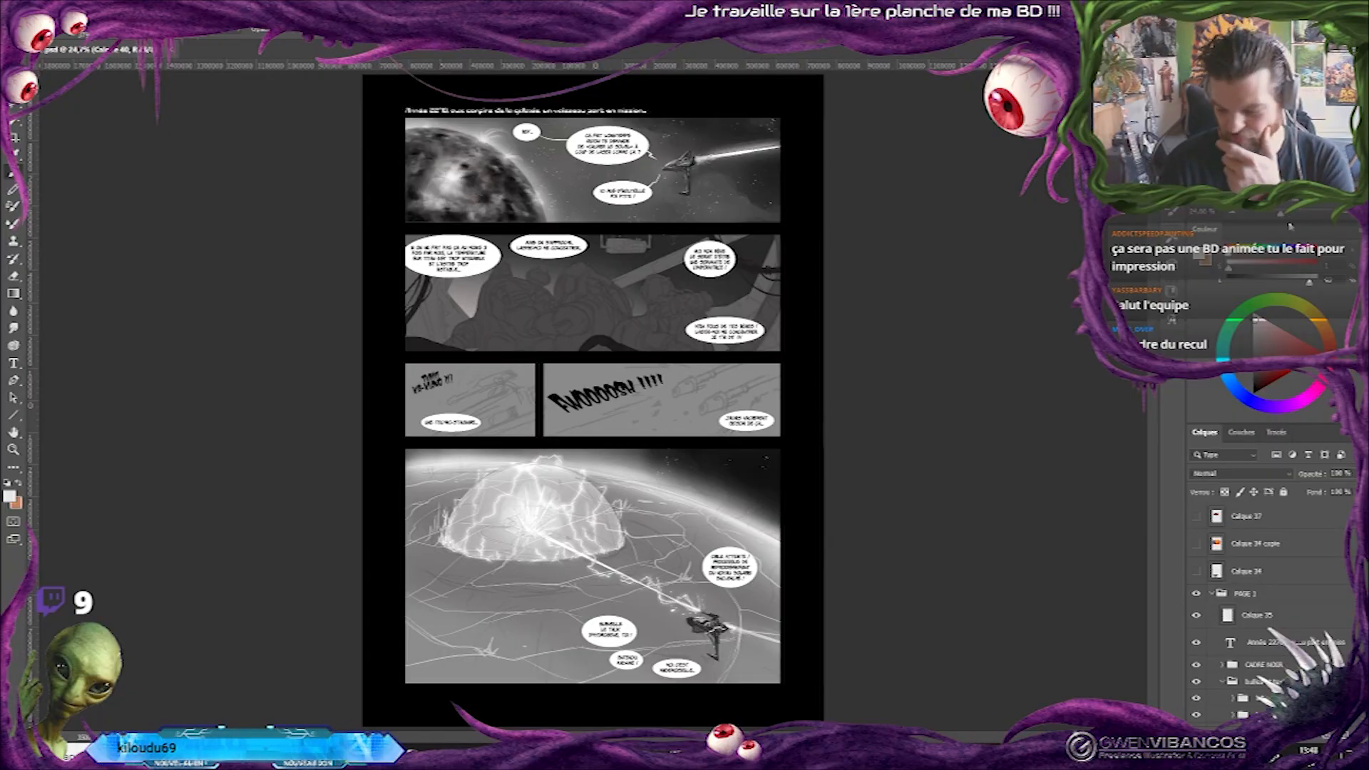
{"action": "left_click_drag", "start_coordinate": [1282, 218], "coordinate": [1282, 218]}
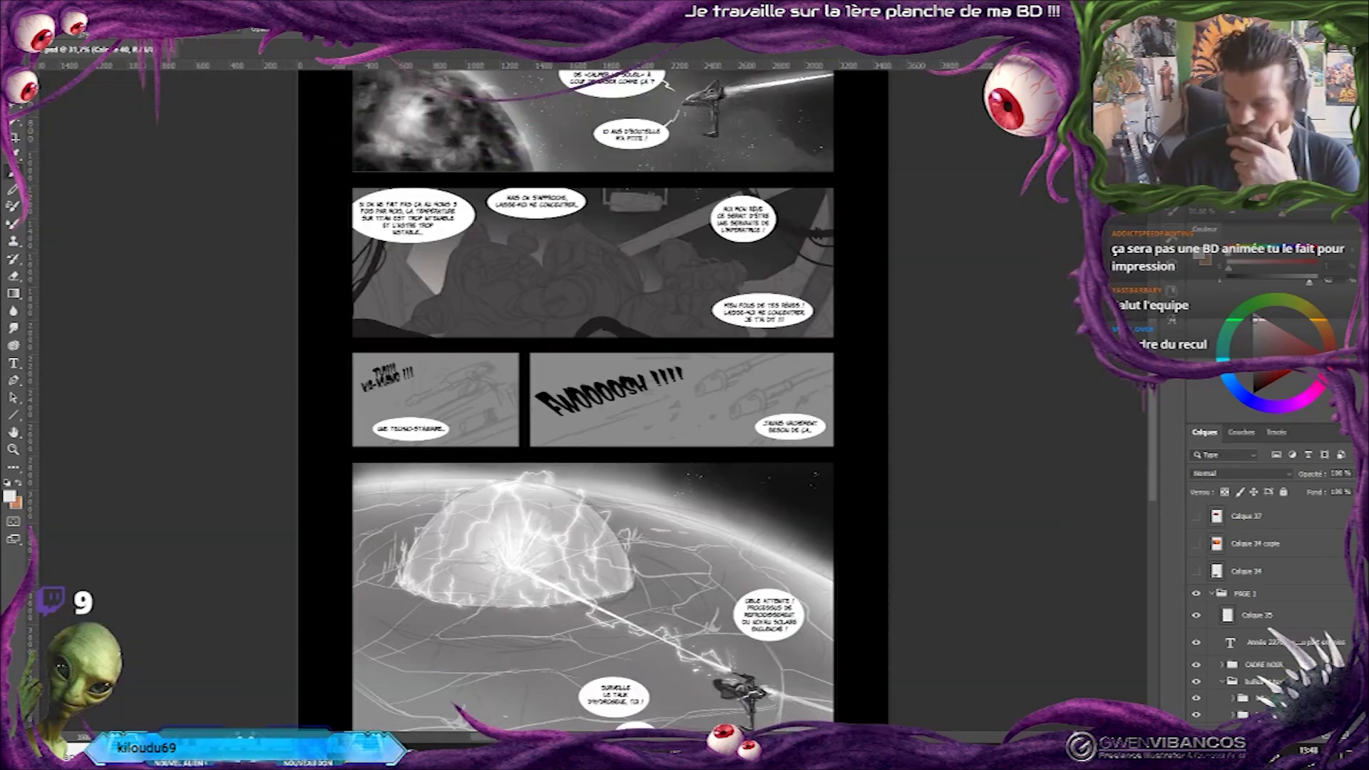
{"action": "left_click_drag", "start_coordinate": [1271, 121], "coordinate": [1259, 107]}
{"action": "left_click_drag", "start_coordinate": [869, 586], "coordinate": [888, 464]}
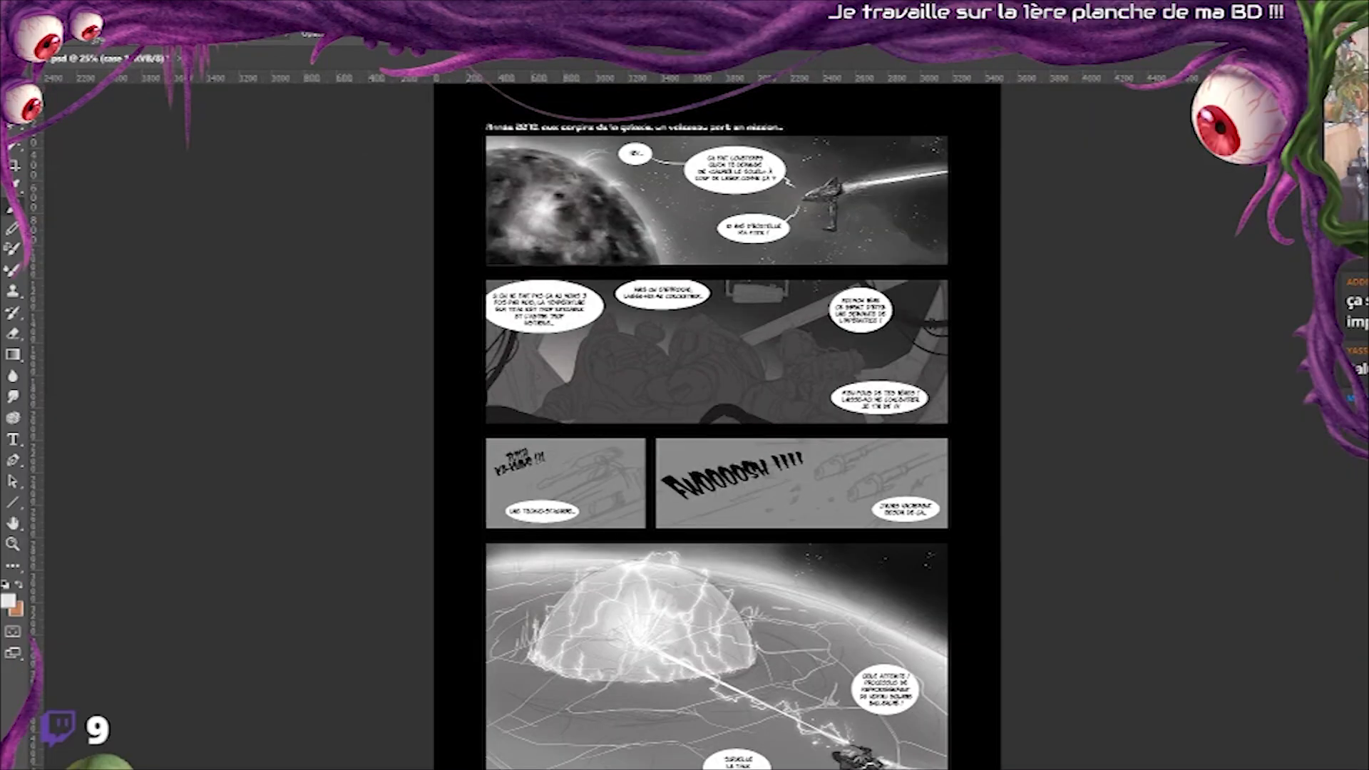
Mirror the whole canvas horizontally to check the page's composition, and undo the flip.
{"action": "left_click", "coordinate": [94, 17]}
{"action": "mouse_move", "coordinate": [235, 123]}
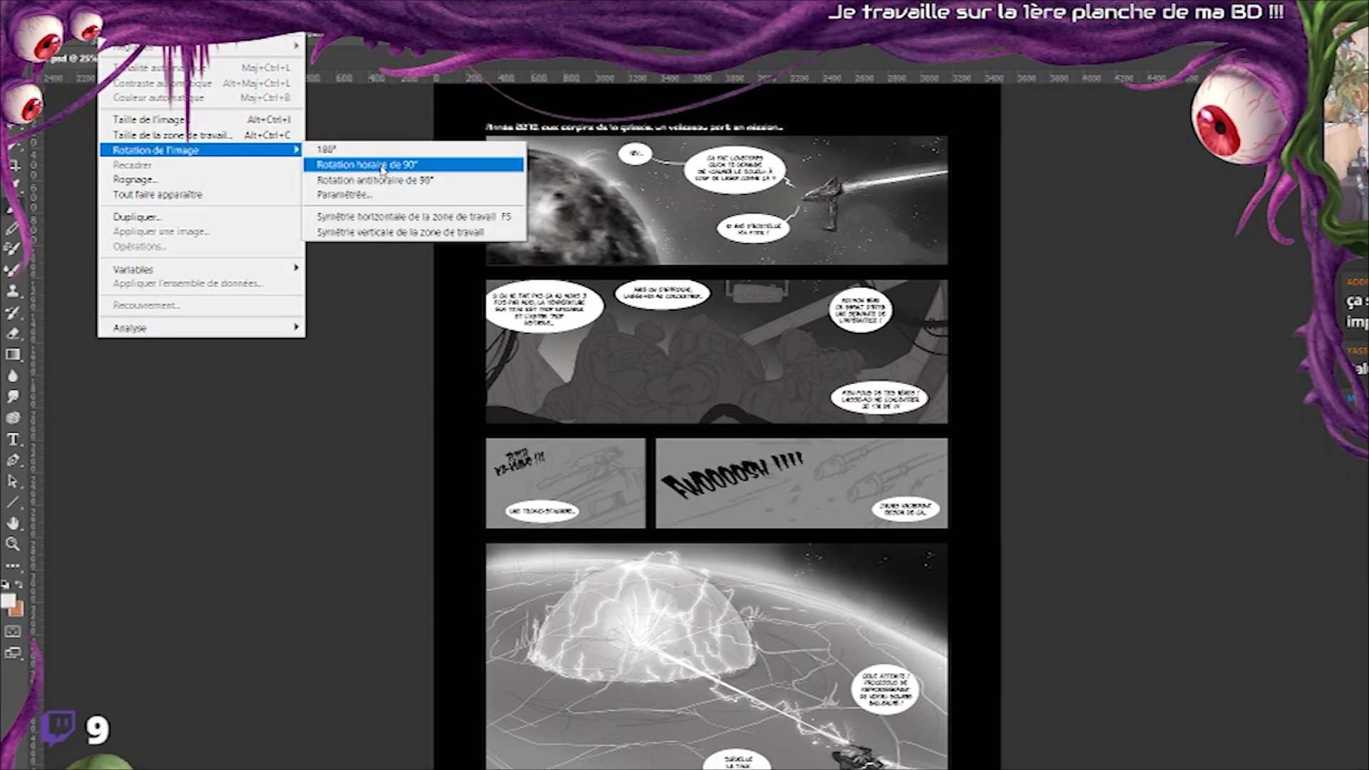
{"action": "left_click", "coordinate": [503, 220]}
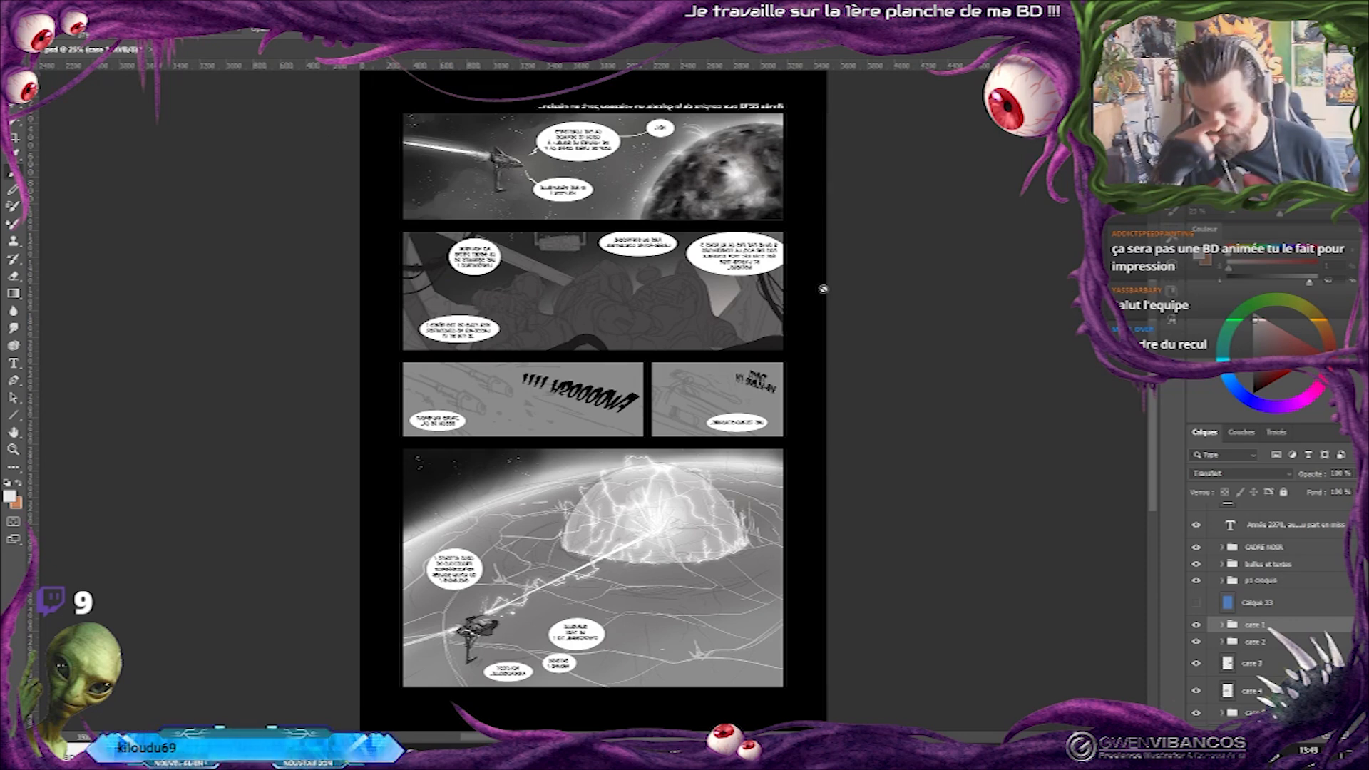
{"action": "key", "text": "ctrl+z"}
{"action": "key", "text": "ctrl+plus"}
{"action": "left_click_drag", "start_coordinate": [796, 206], "coordinate": [895, 315]}
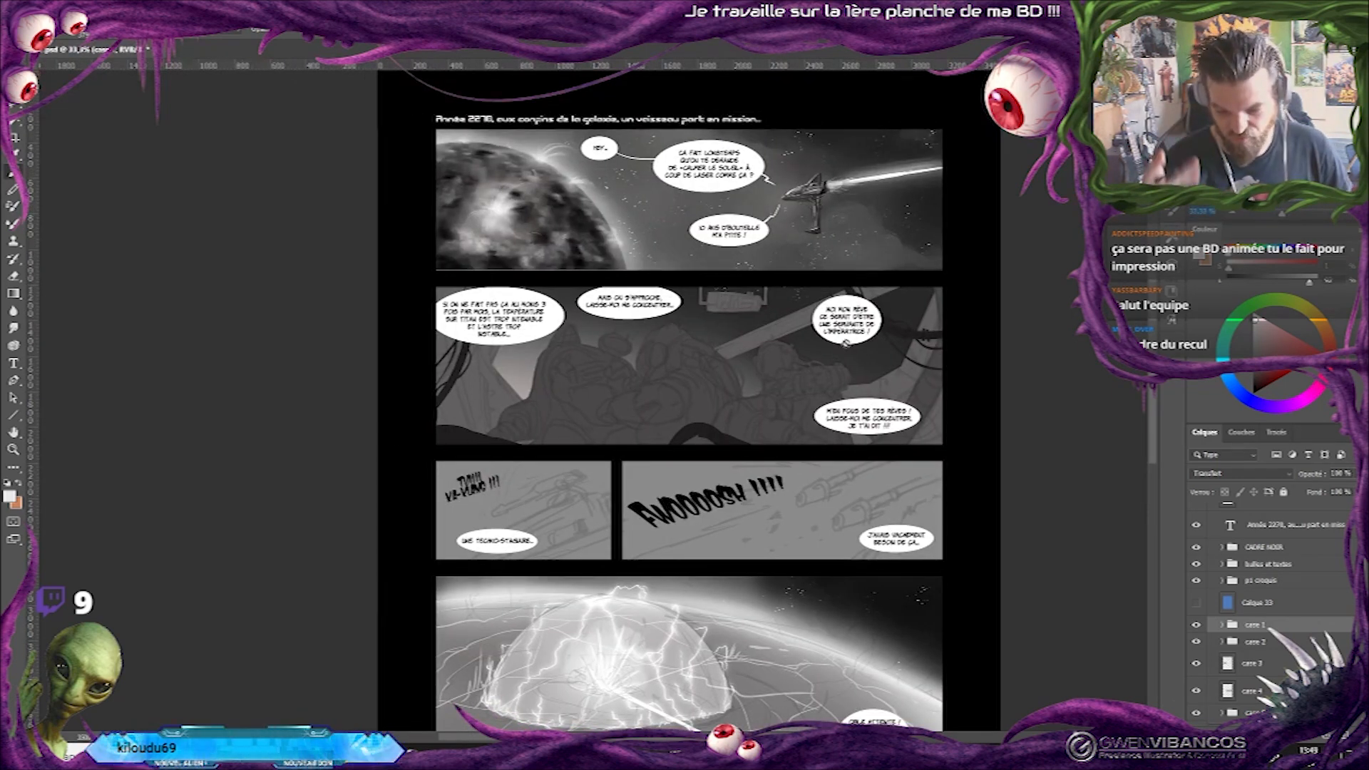
{"action": "key", "text": "ctrl+plus"}
{"action": "left_click_drag", "start_coordinate": [770, 236], "coordinate": [711, 375]}
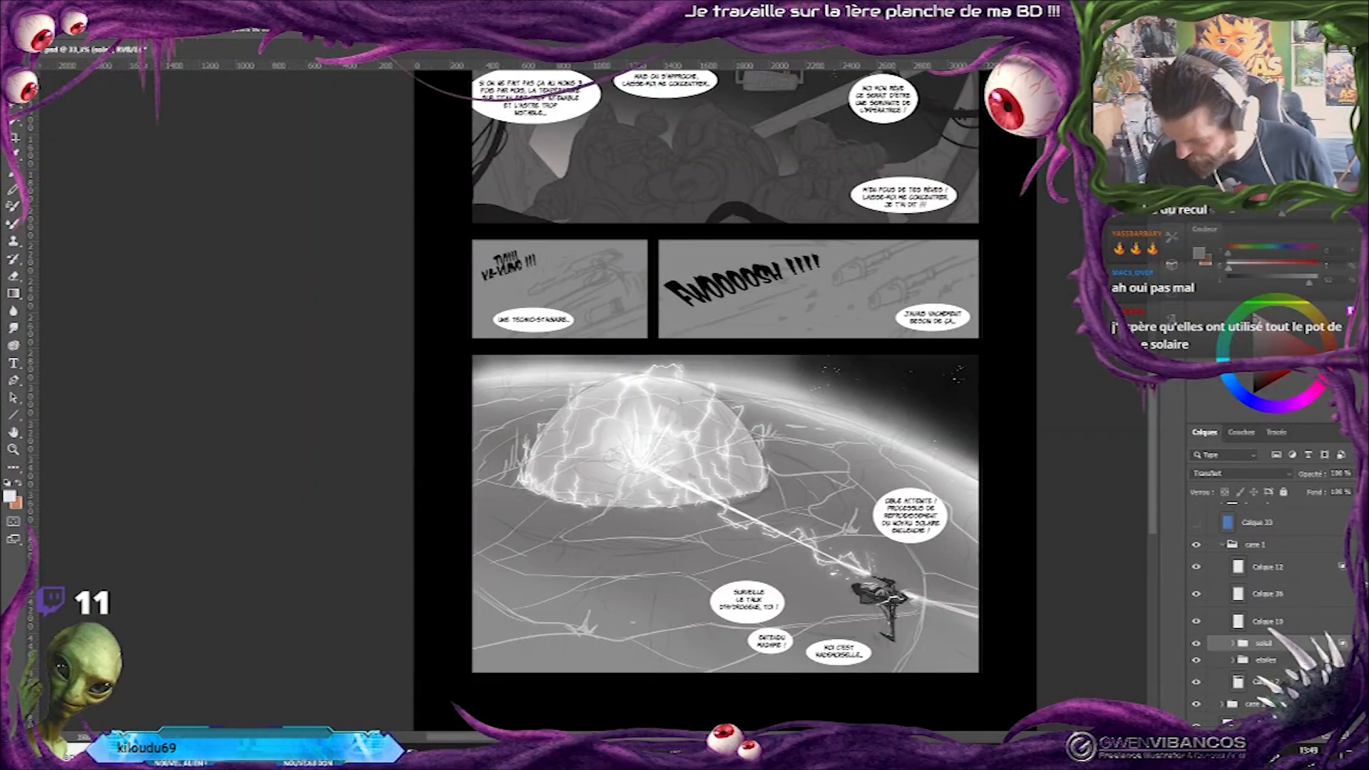
{"action": "scroll", "coordinate": [1249, 569], "scroll_direction": "up", "scroll_amount": 2}
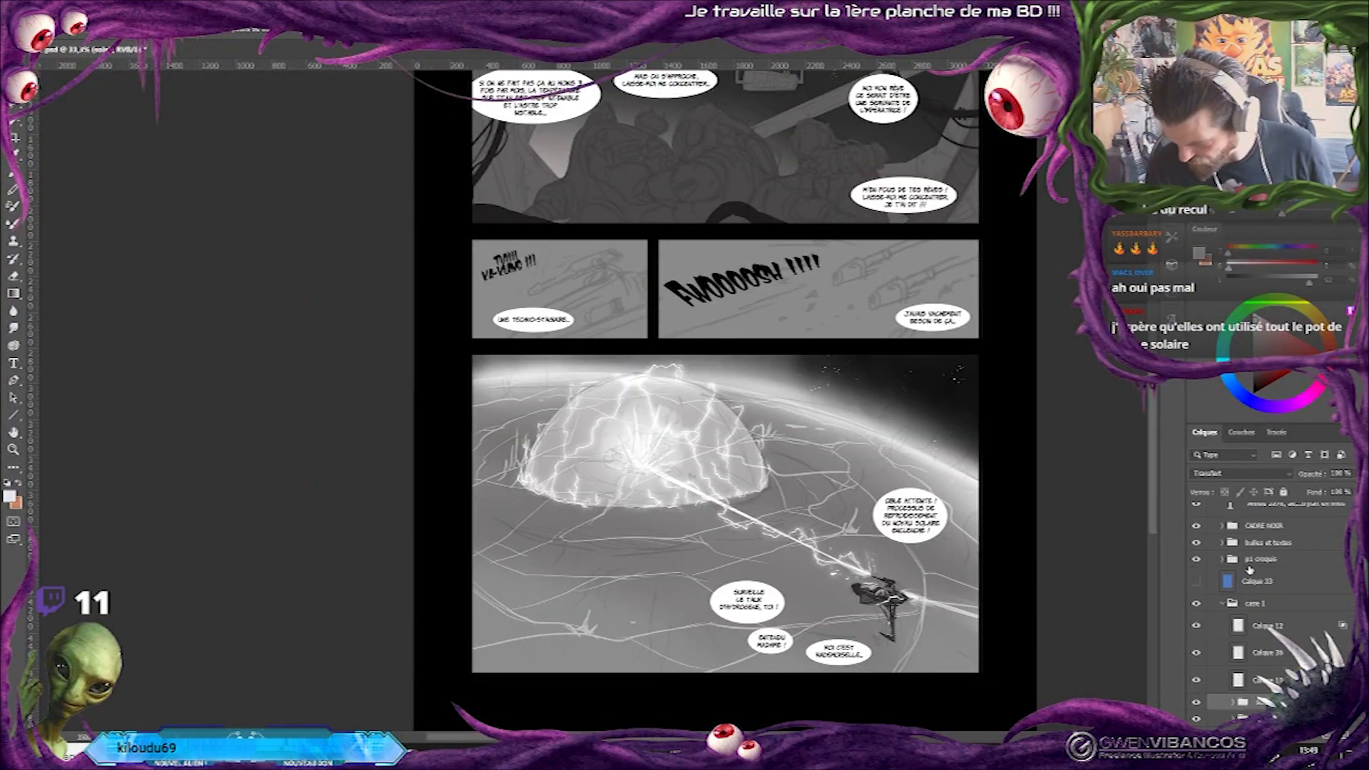
Collapse the case 1 group and paint dark cloudy patches across the planet on Calque 18 in the last panel.
{"action": "left_click", "coordinate": [1222, 604]}
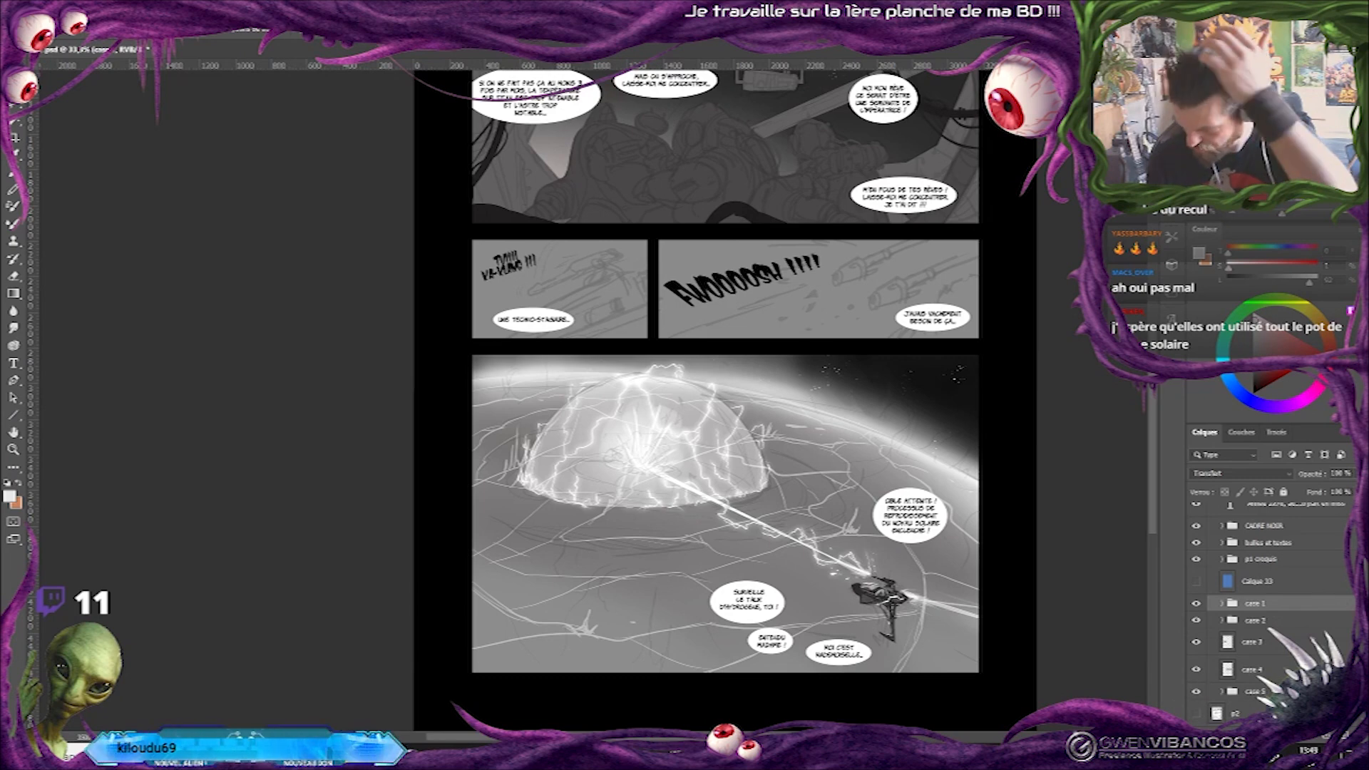
{"action": "scroll", "coordinate": [1255, 599], "scroll_direction": "down", "scroll_amount": 2}
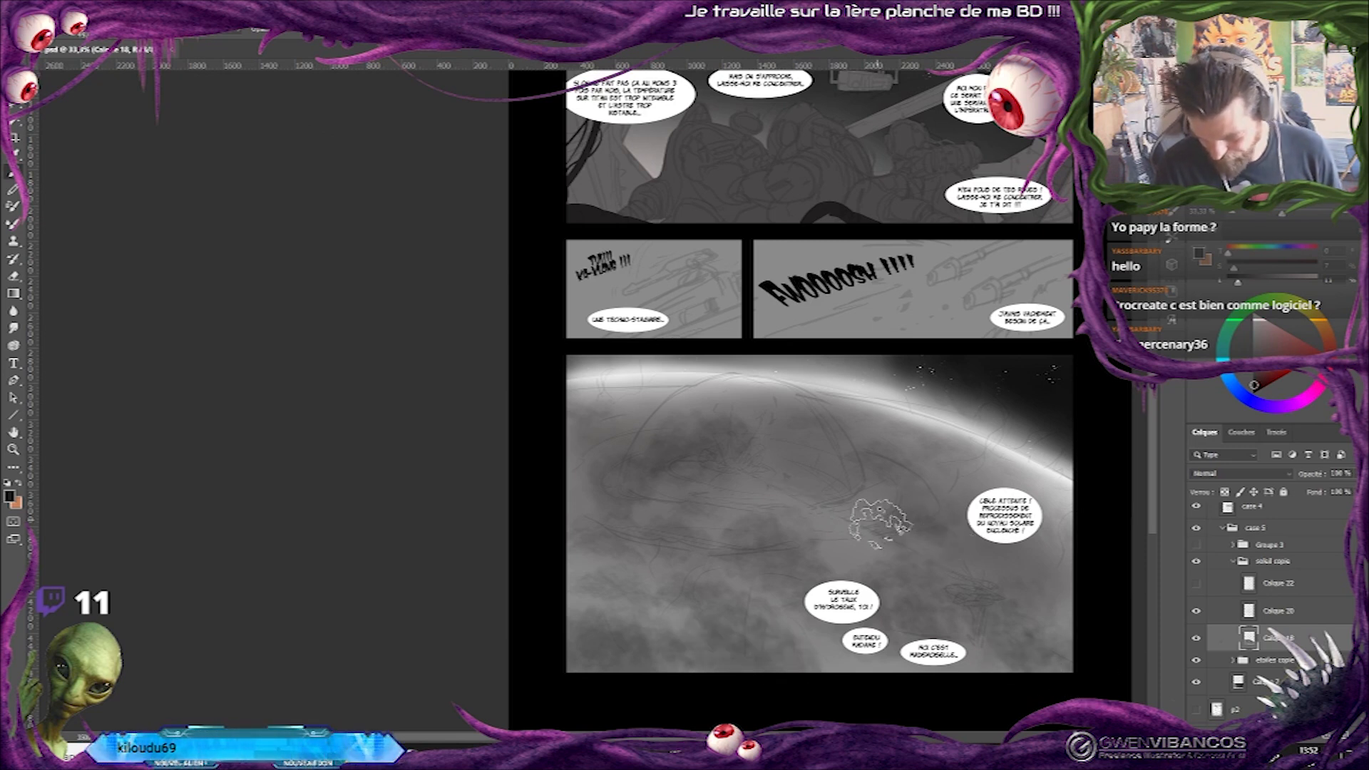
{"action": "left_click_drag", "start_coordinate": [604, 424], "coordinate": [659, 431]}
{"action": "left_click_drag", "start_coordinate": [631, 636], "coordinate": [654, 639]}
{"action": "left_click_drag", "start_coordinate": [770, 548], "coordinate": [797, 561]}
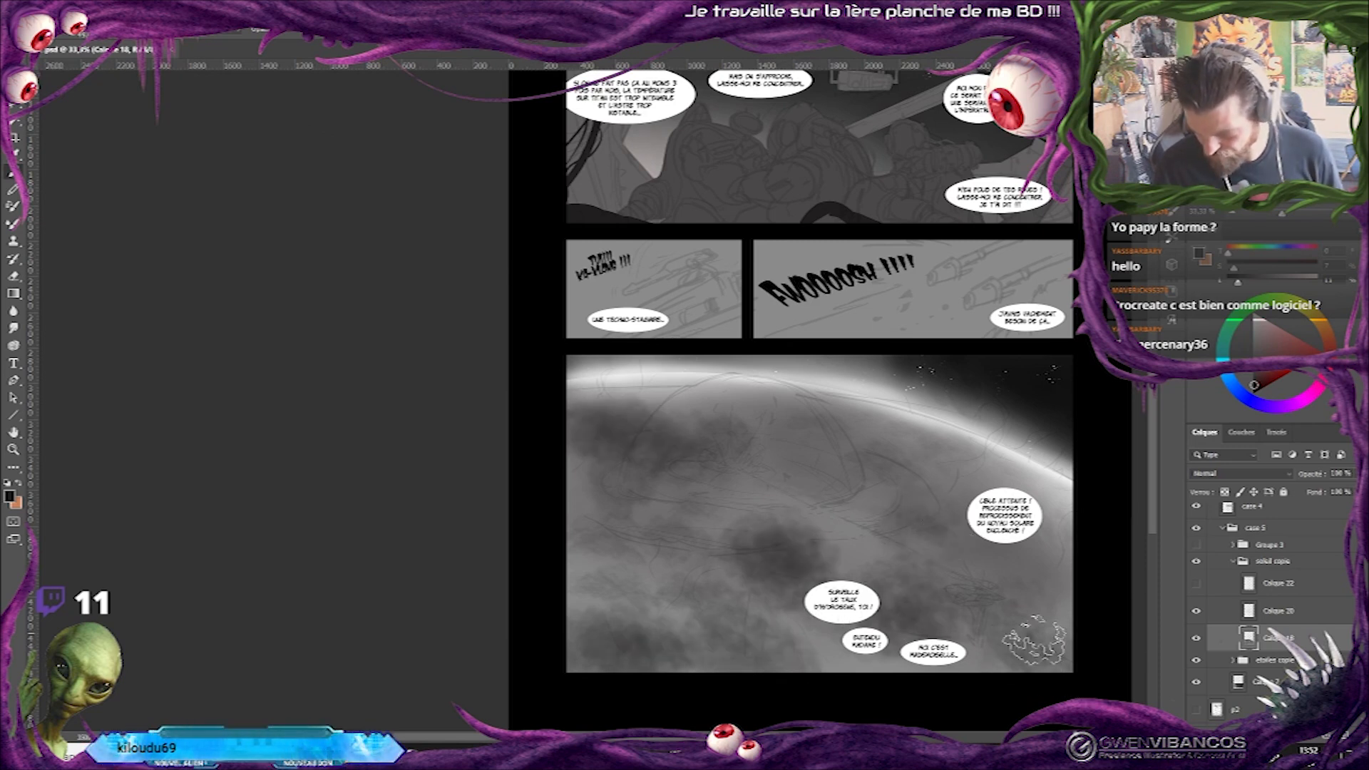
Reduce the brush size and paint small dark cloud marks along the planet's upper edge in the last panel.
{"action": "right_click", "coordinate": [978, 501]}
{"action": "left_click_drag", "start_coordinate": [713, 307], "coordinate": [684, 527]}
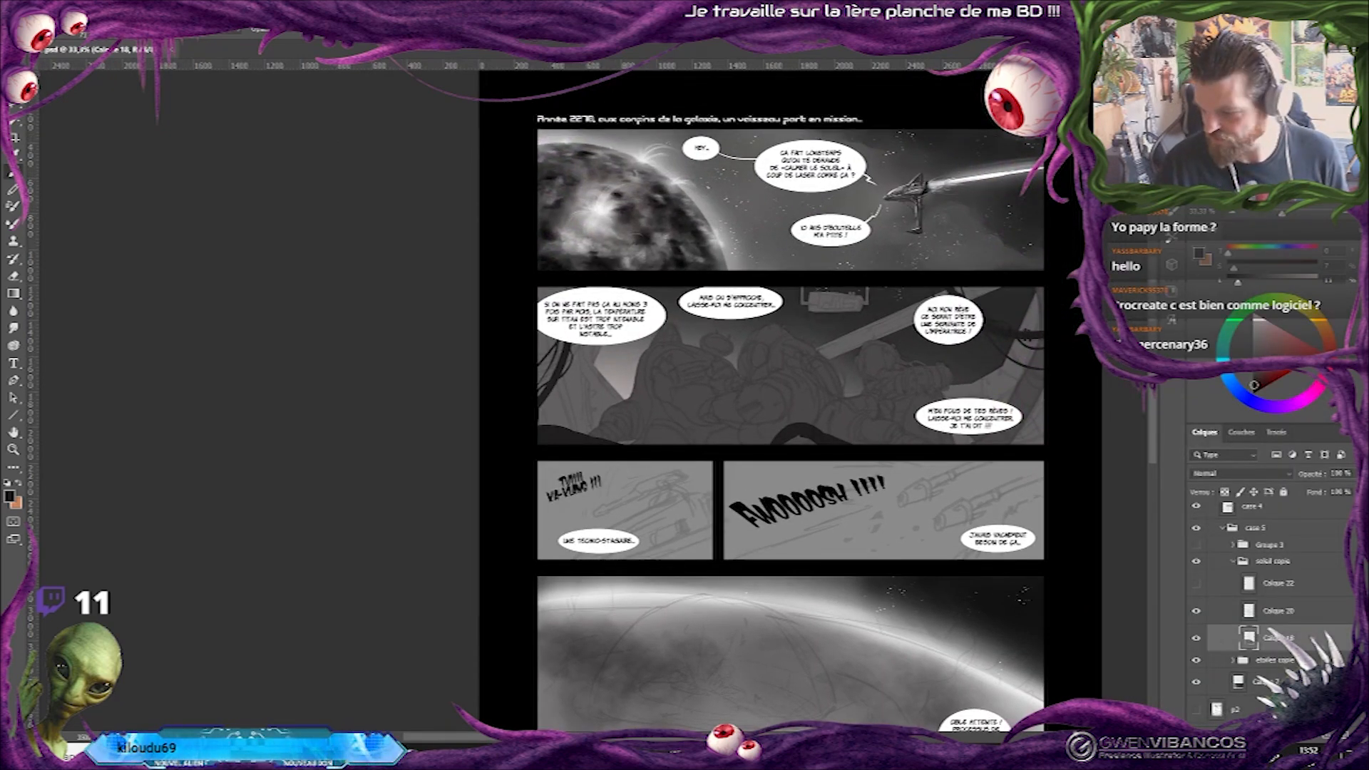
{"action": "left_click_drag", "start_coordinate": [823, 627], "coordinate": [867, 407]}
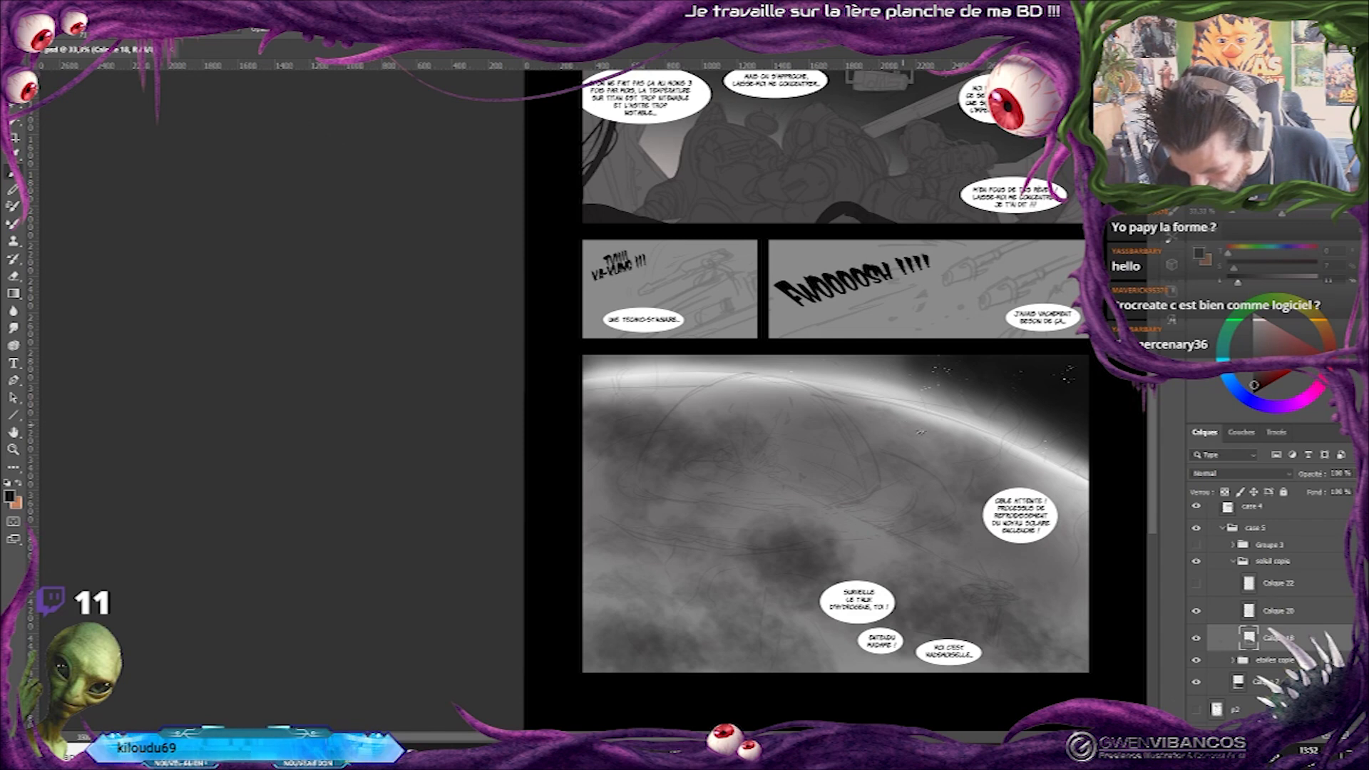
{"action": "left_click_drag", "start_coordinate": [849, 420], "coordinate": [805, 393]}
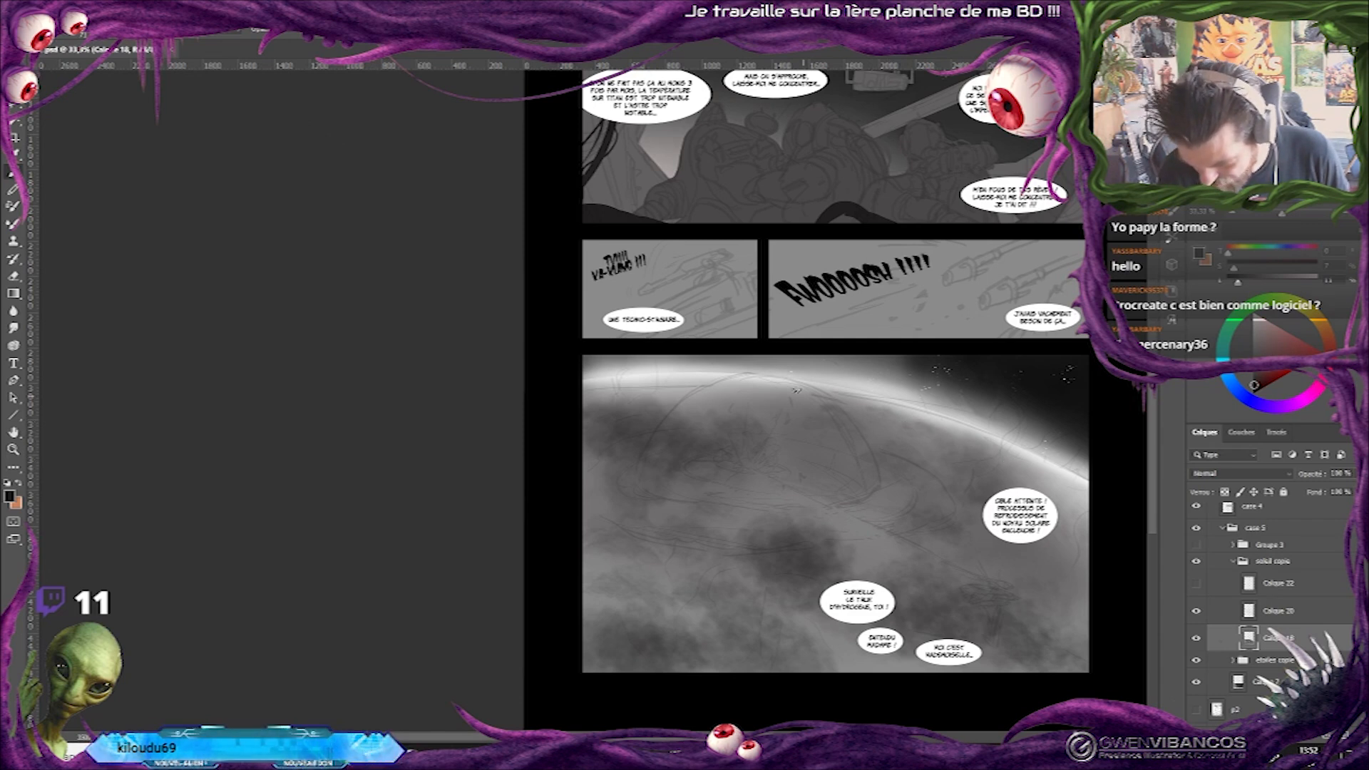
{"action": "left_click_drag", "start_coordinate": [676, 395], "coordinate": [731, 403]}
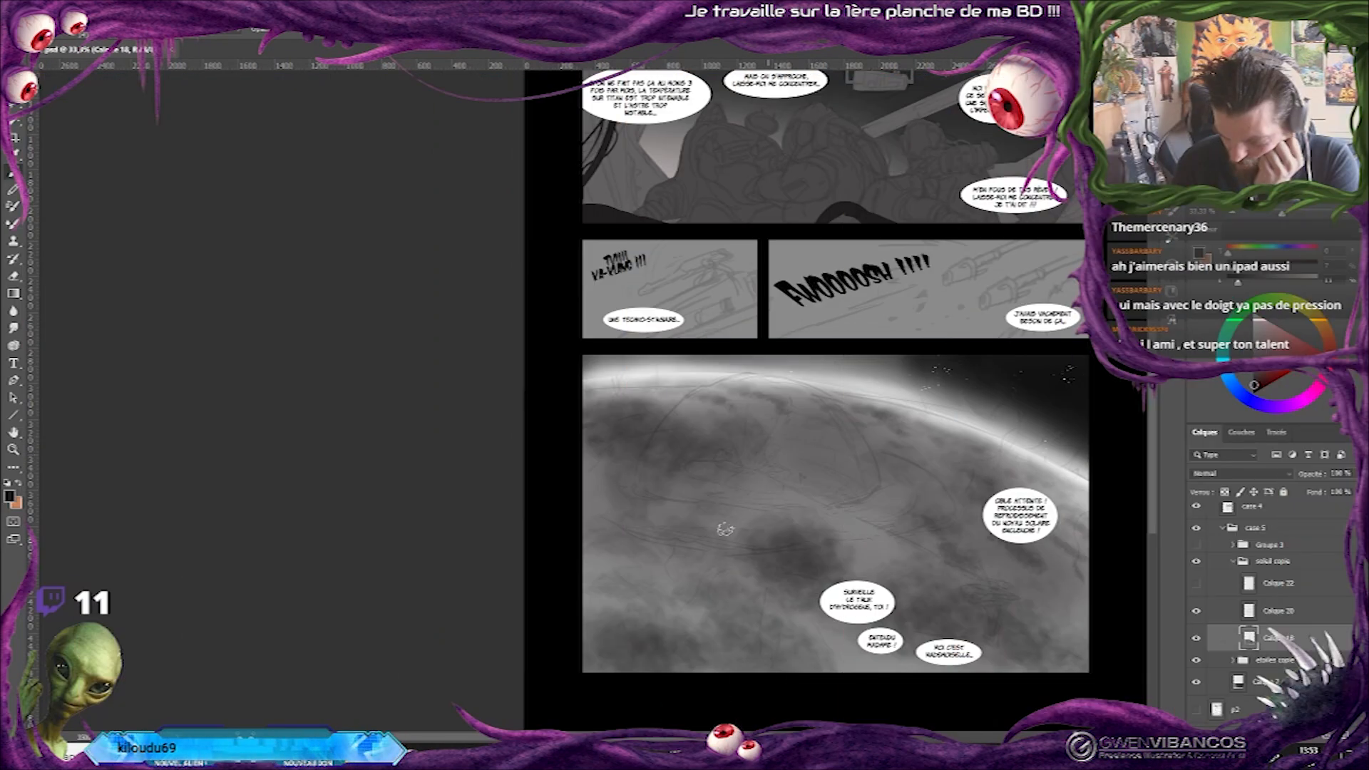
Show the Calque 37 sun photo and position the solar references just above the planet panel.
{"action": "scroll", "coordinate": [1204, 542], "scroll_direction": "up", "scroll_amount": 5}
{"action": "left_click", "coordinate": [1196, 517]}
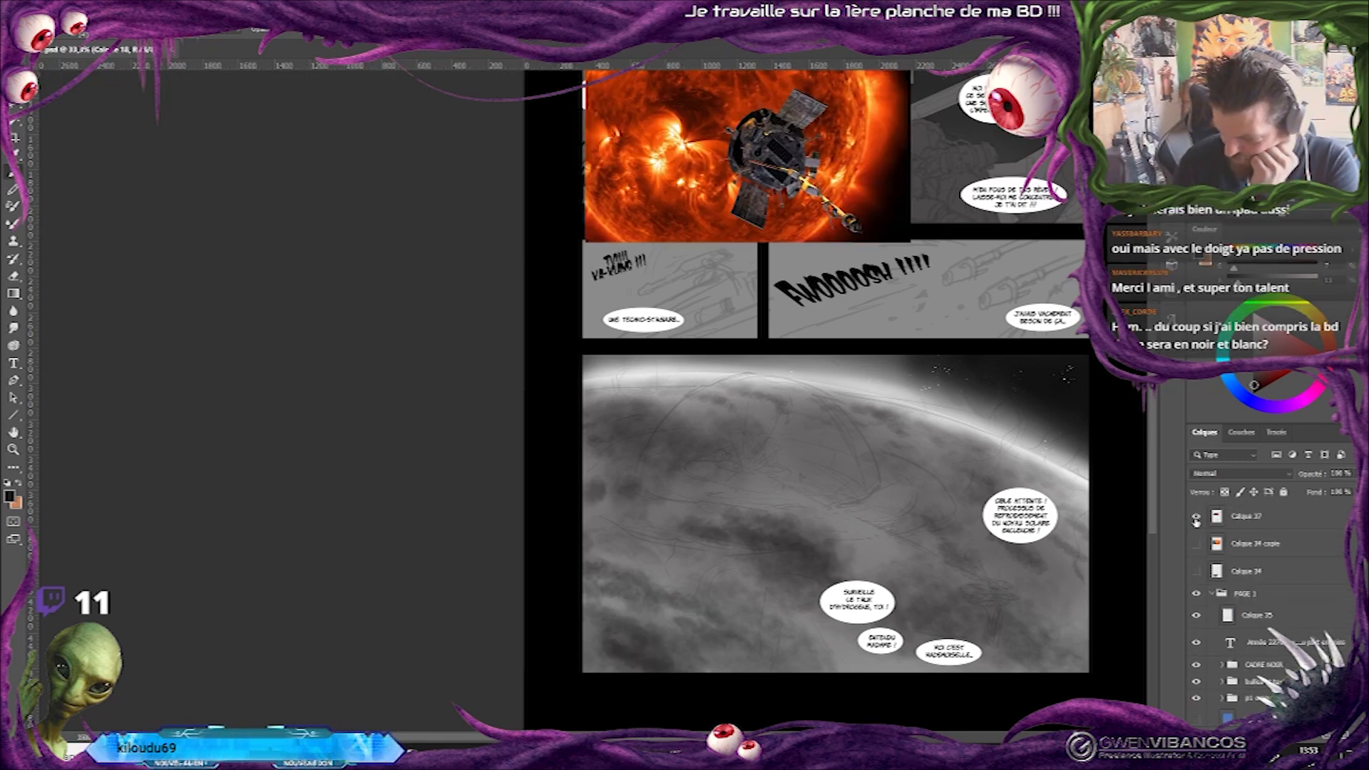
{"action": "left_click", "coordinate": [1223, 519]}
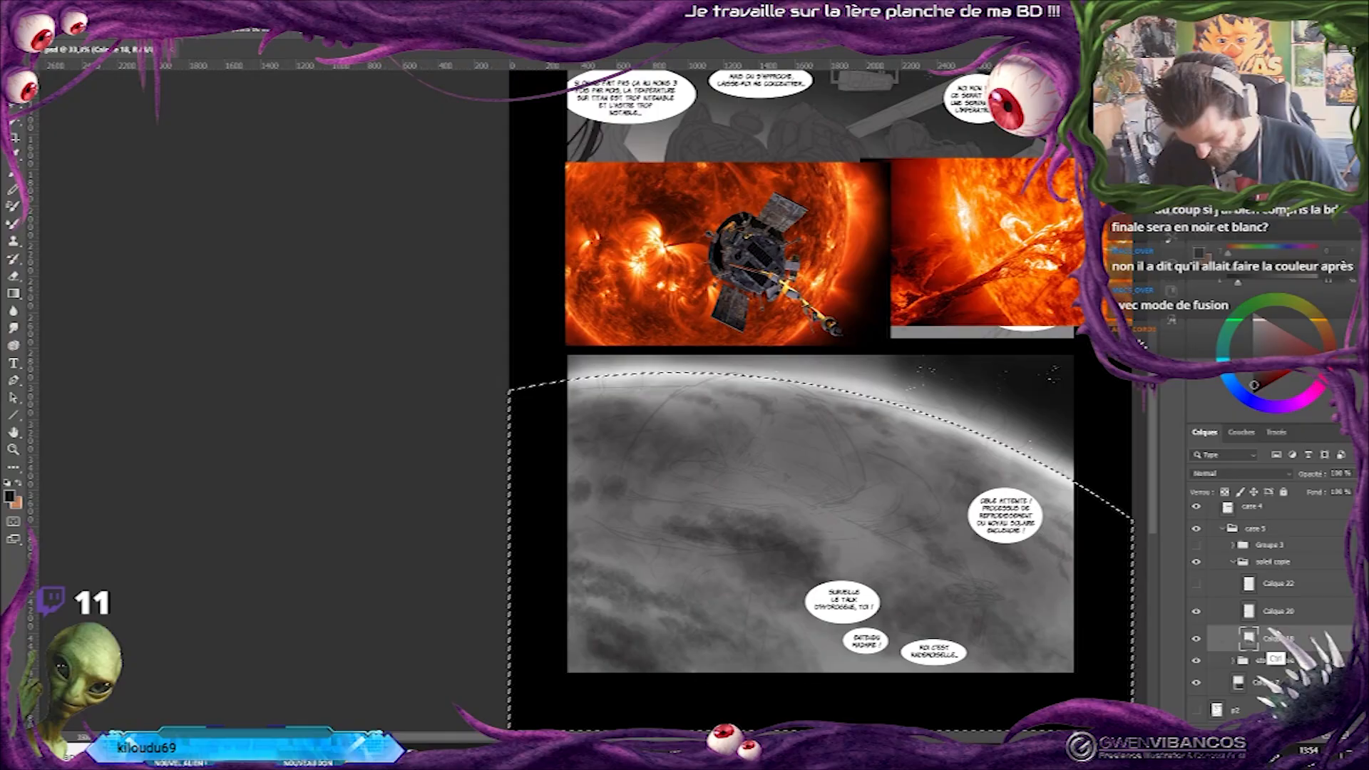
{"action": "key", "text": "ctrl+d"}
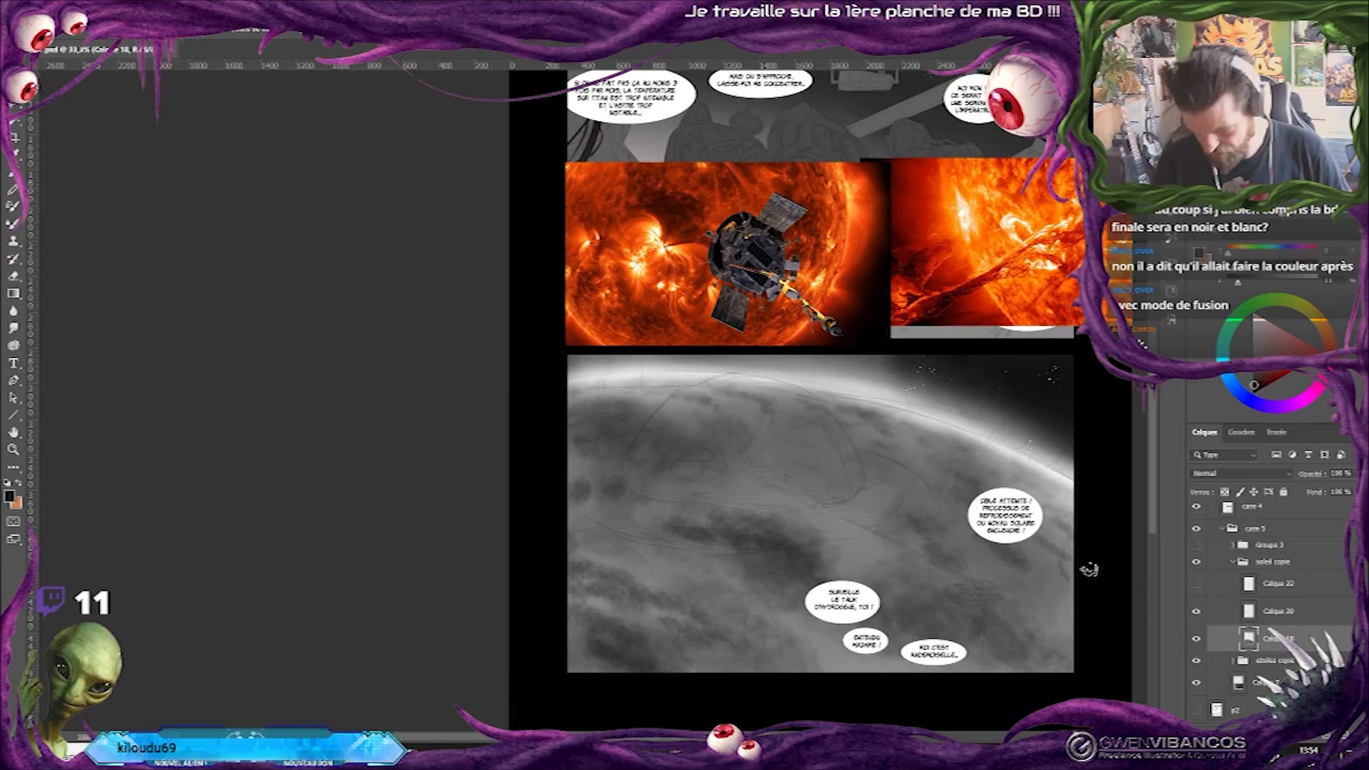
Texture the planet's surface on Calque 18 with cloudy patches, using the Dust and 3D cloud - 1 brushes.
{"action": "key", "text": "b"}
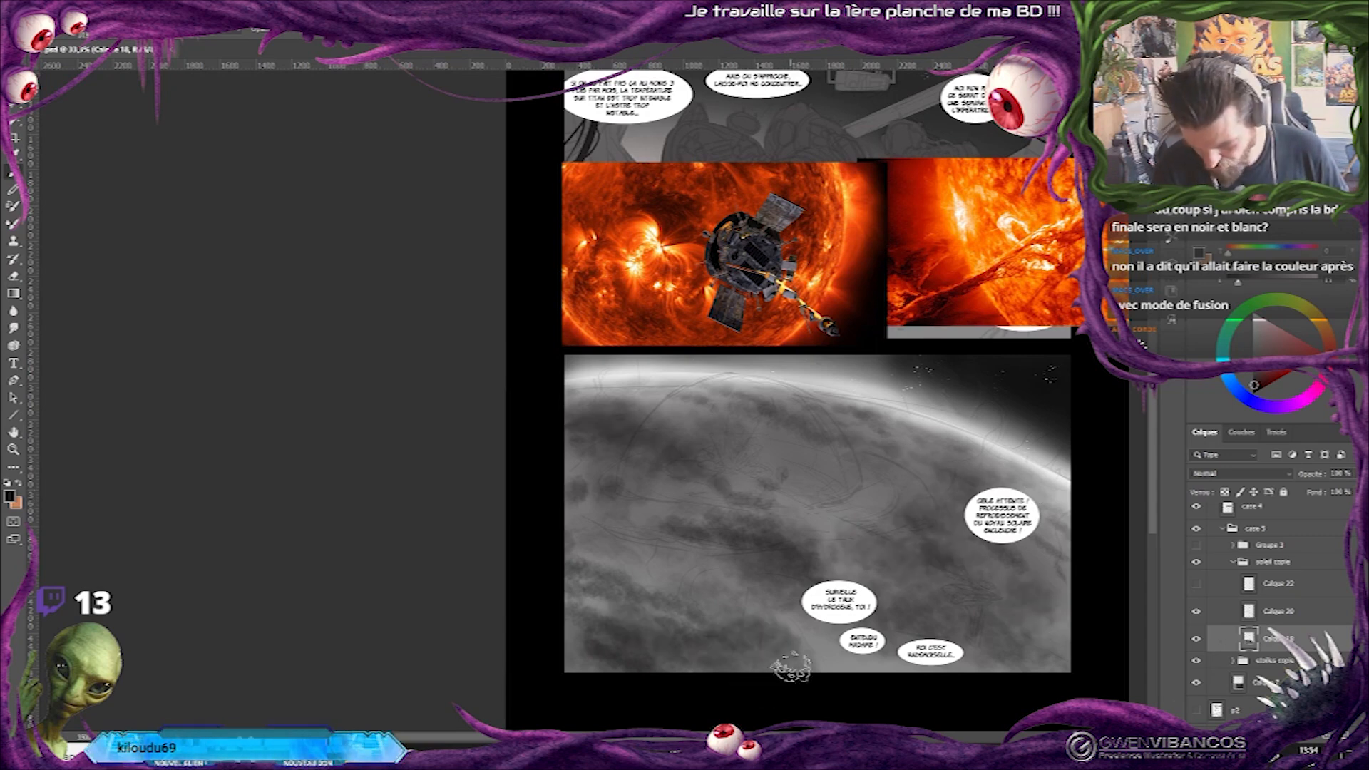
{"action": "right_click", "coordinate": [871, 489]}
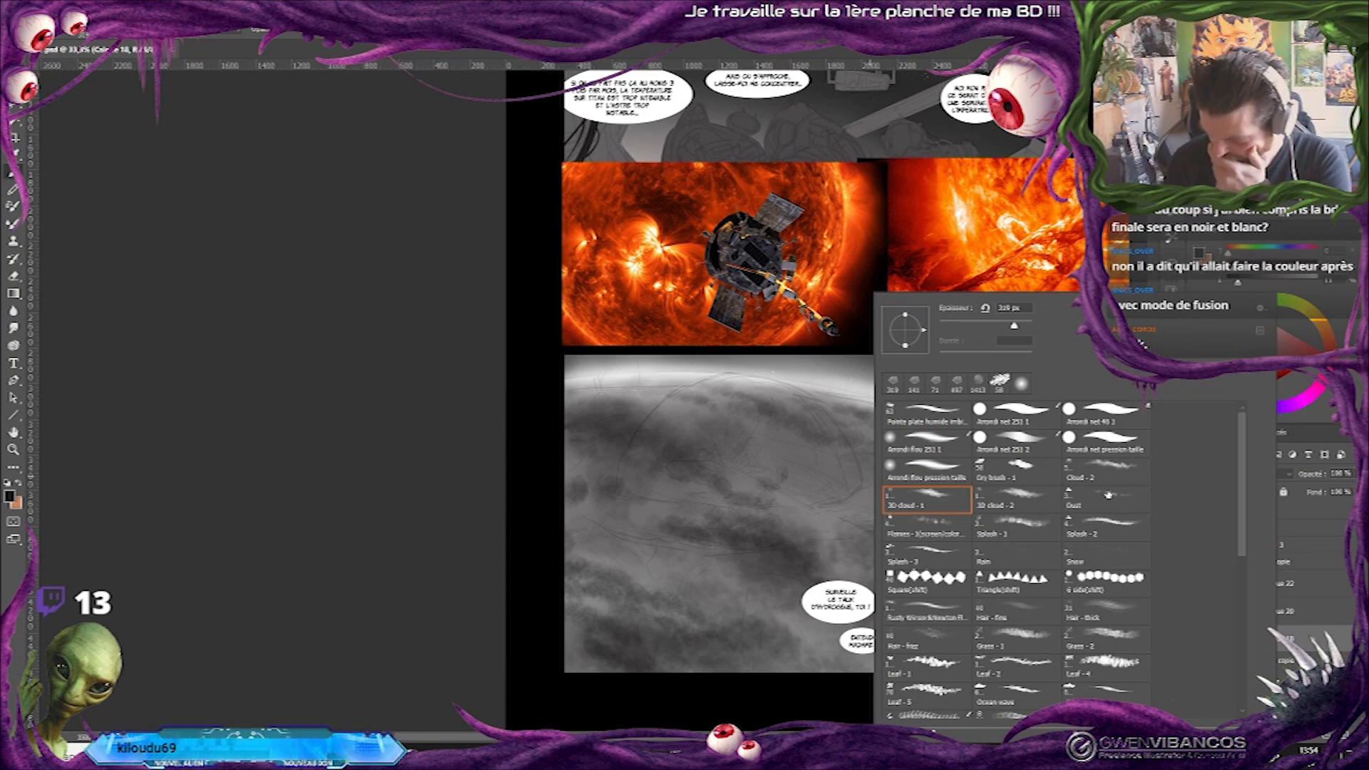
{"action": "double_click", "coordinate": [1112, 494]}
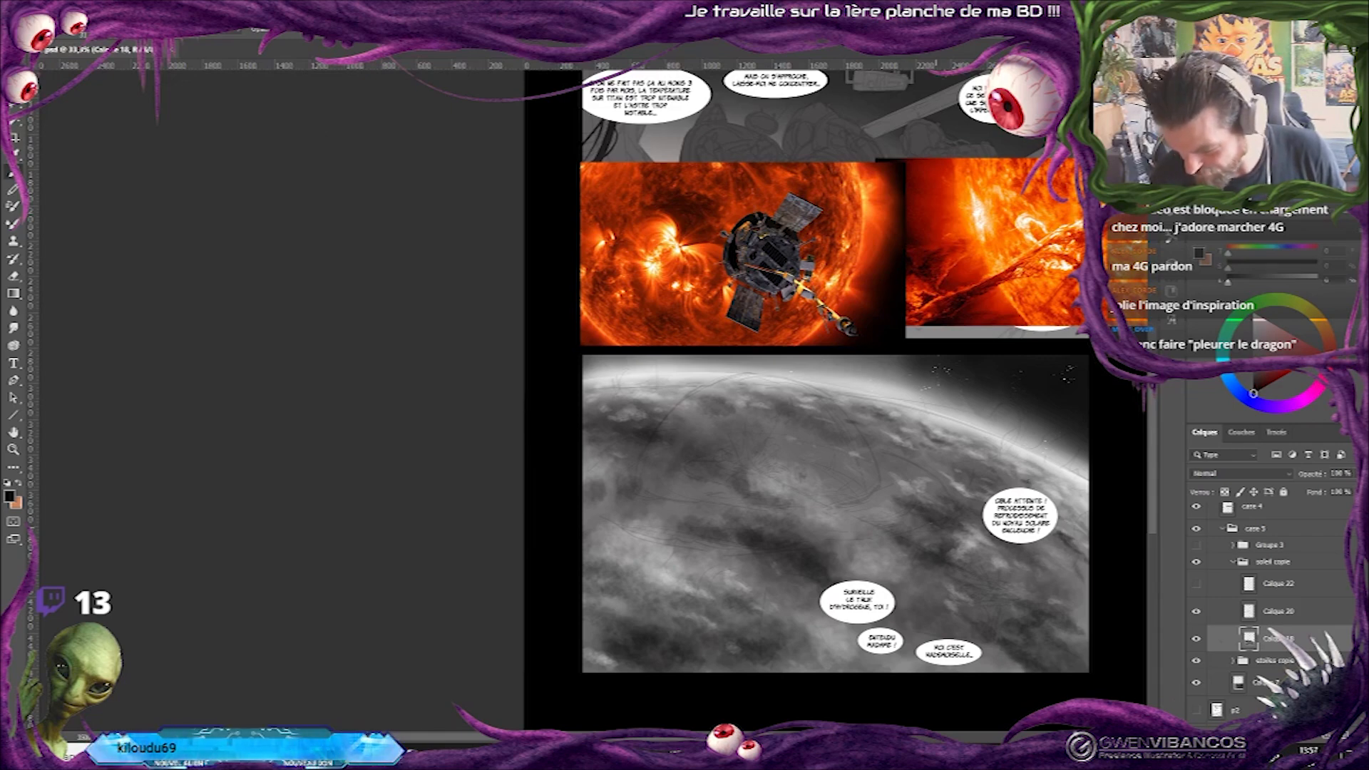
{"action": "right_click", "coordinate": [1050, 333]}
{"action": "left_click", "coordinate": [870, 531]}
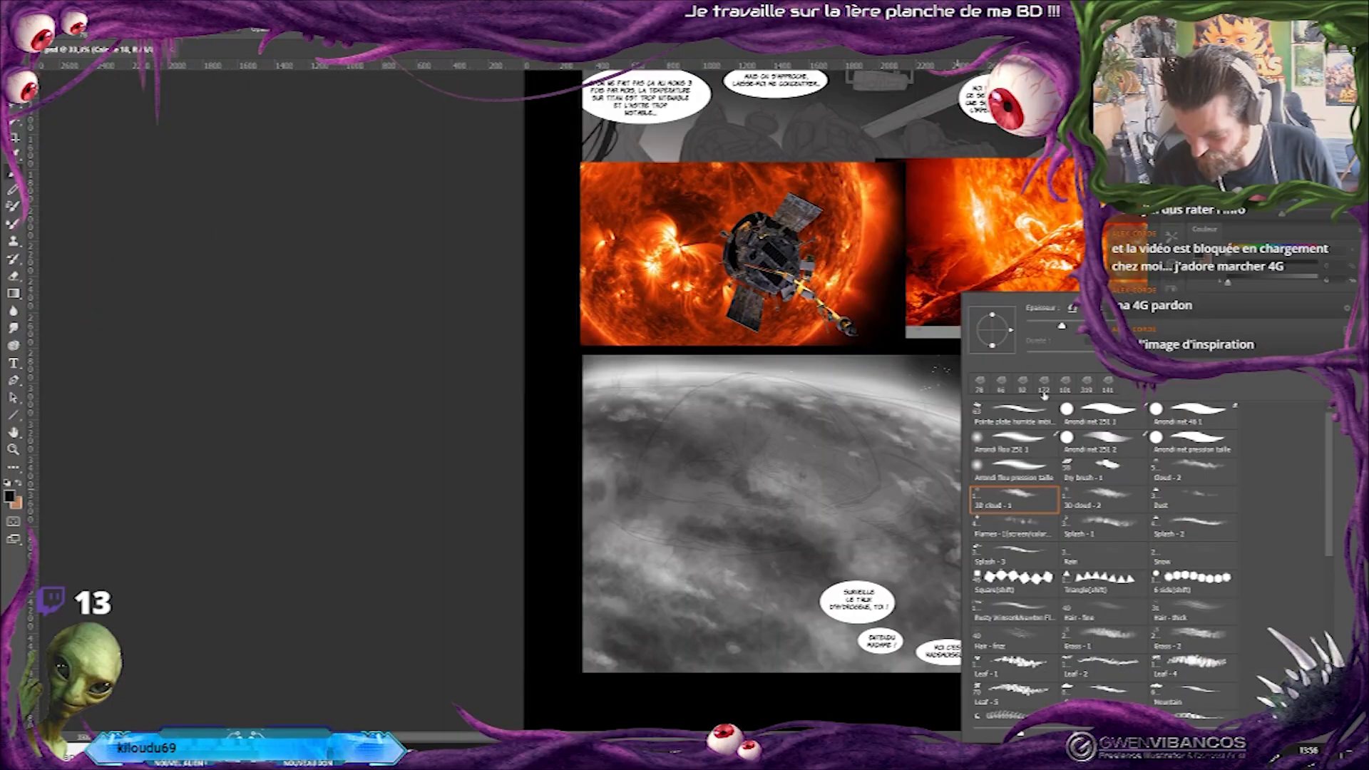
{"action": "left_click_drag", "start_coordinate": [619, 647], "coordinate": [781, 654]}
{"action": "left_click_drag", "start_coordinate": [749, 540], "coordinate": [820, 571]}
{"action": "mouse_move", "coordinate": [924, 561]}
{"action": "left_mouse_down"}
{"action": "mouse_move", "coordinate": [941, 550]}
{"action": "mouse_move", "coordinate": [901, 534]}
{"action": "left_mouse_up"}
Hide the references Calque 34 copie and Calque 37 and review the whole page with the textured planet.
{"action": "key", "text": "ctrl+minus"}
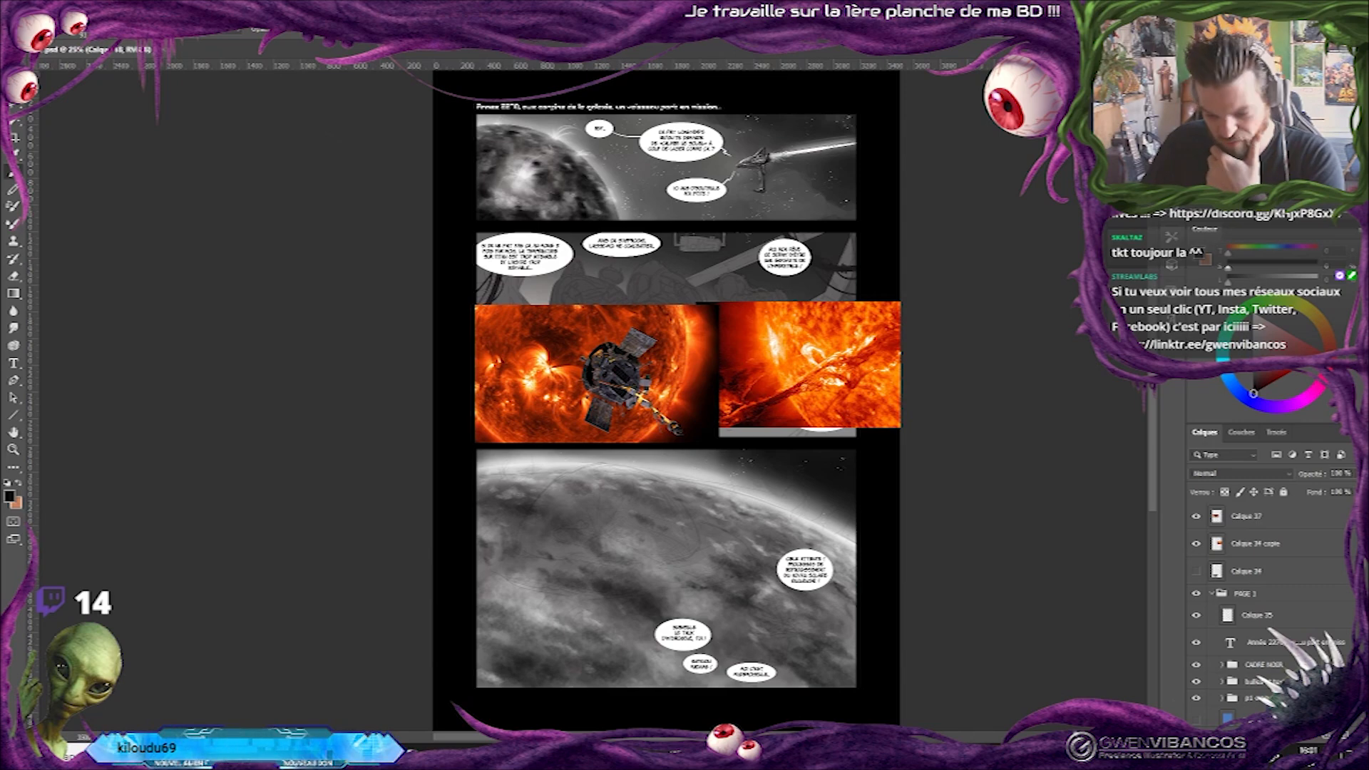
{"action": "key", "text": "ctrl+minus"}
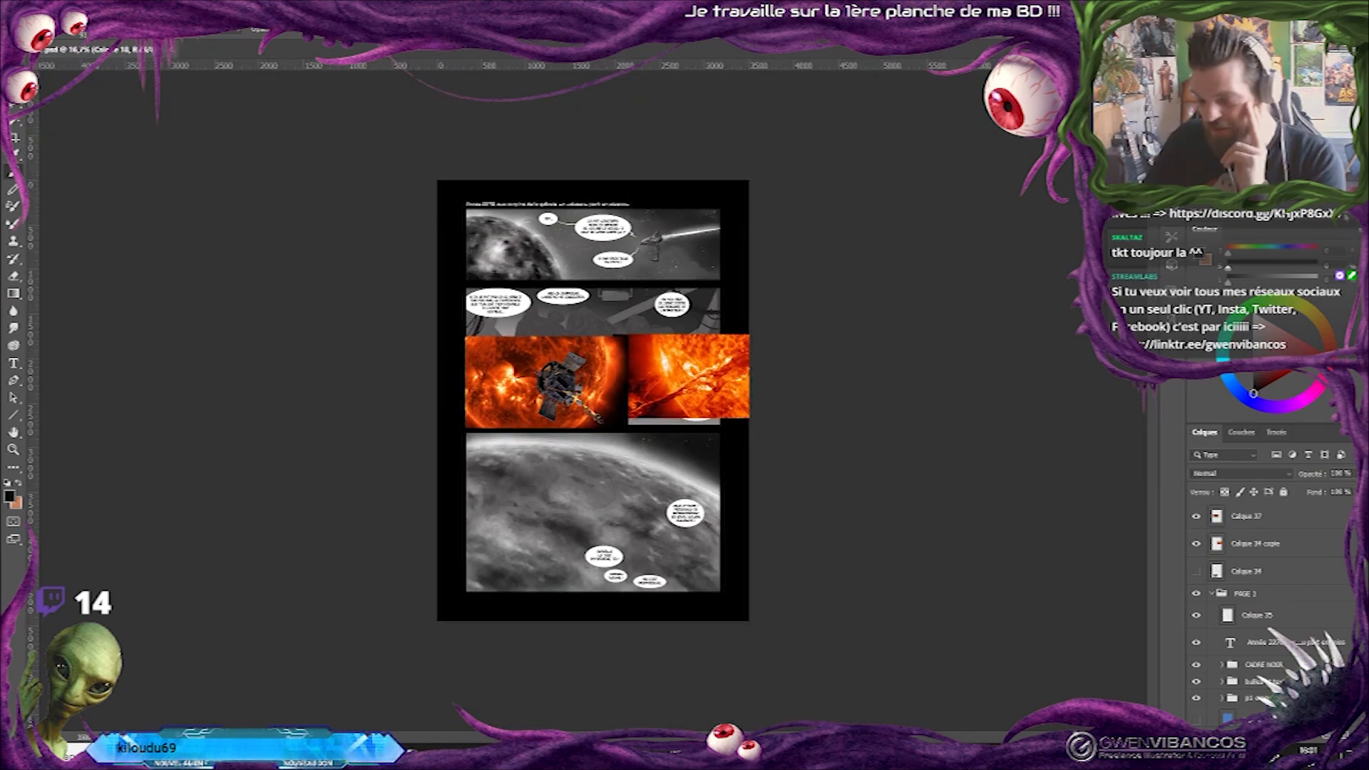
{"action": "key", "text": "ctrl+plus"}
{"action": "key", "text": "ctrl+plus"}
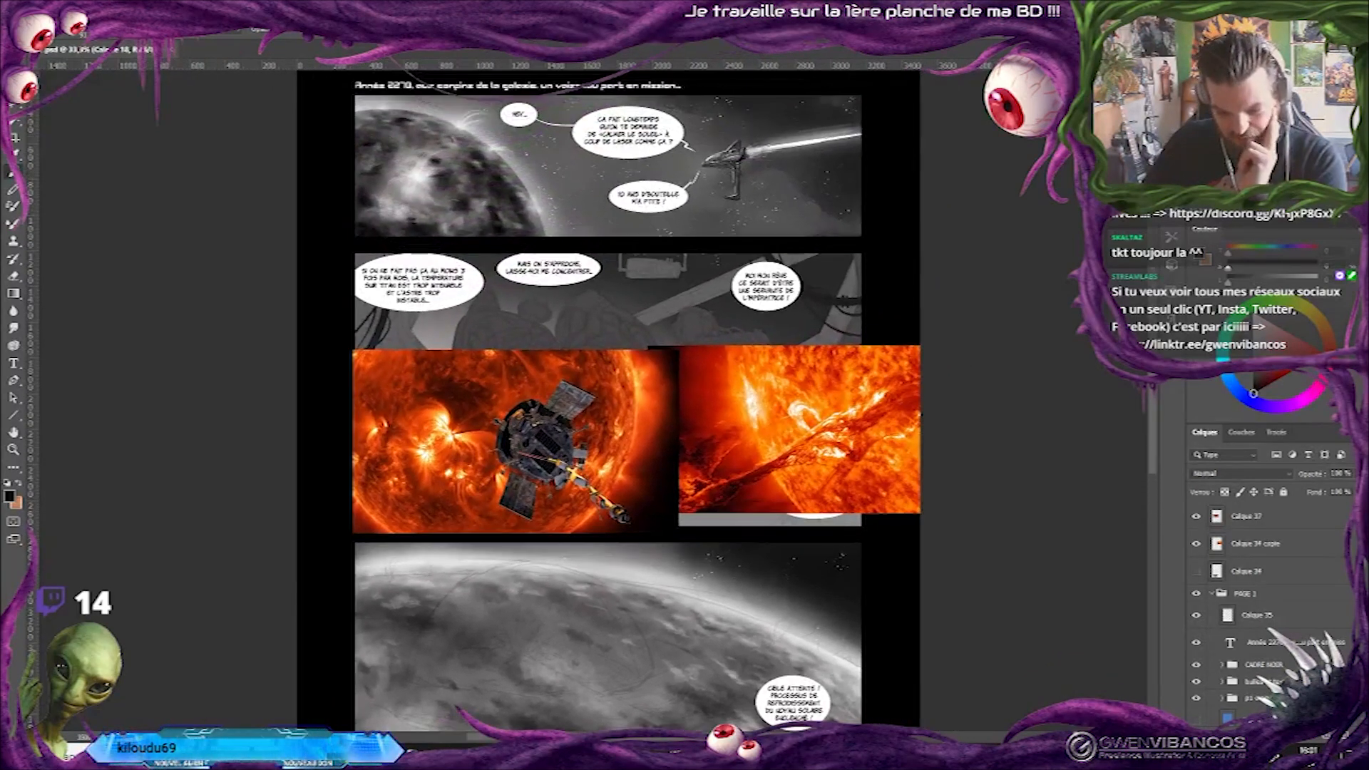
{"action": "left_click_drag", "start_coordinate": [641, 428], "coordinate": [708, 428]}
{"action": "left_click", "coordinate": [1196, 540]}
{"action": "left_click", "coordinate": [1196, 515]}
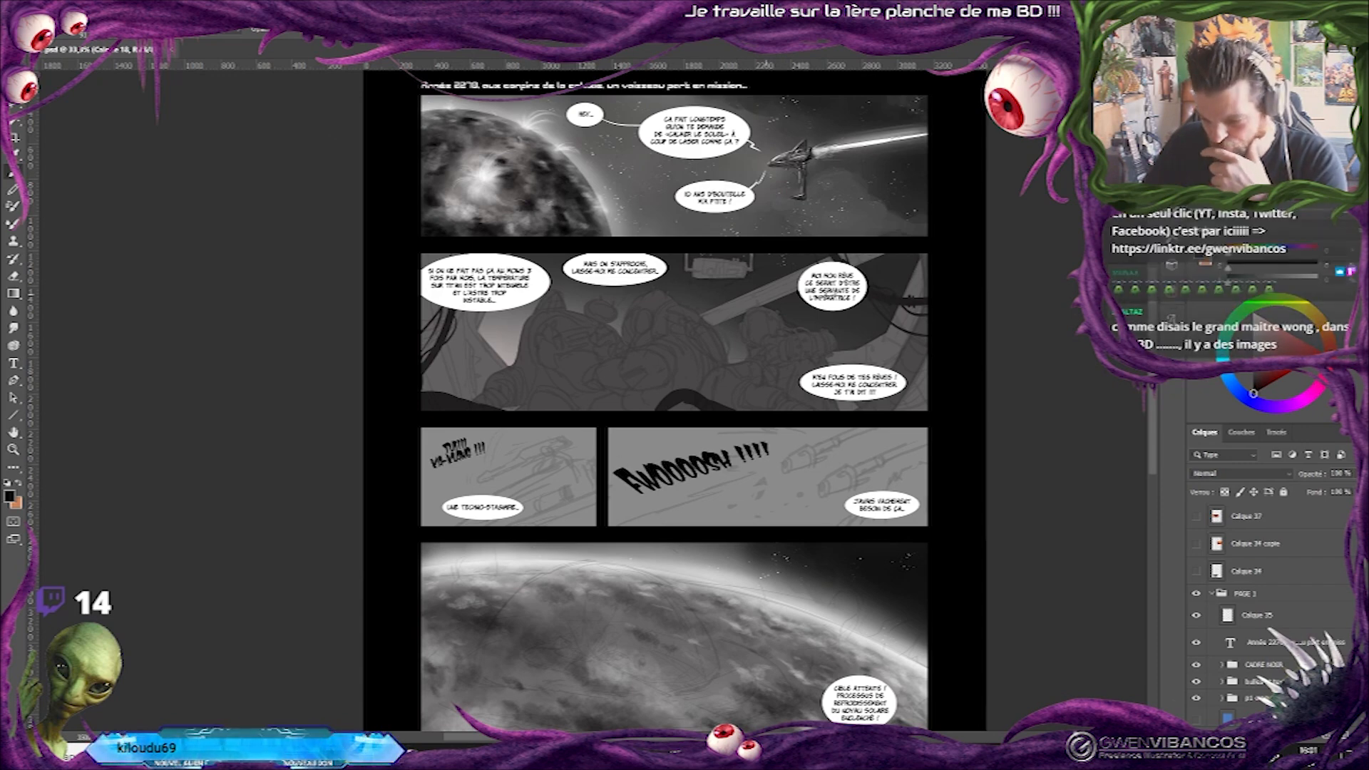
{"action": "key", "text": "ctrl+minus"}
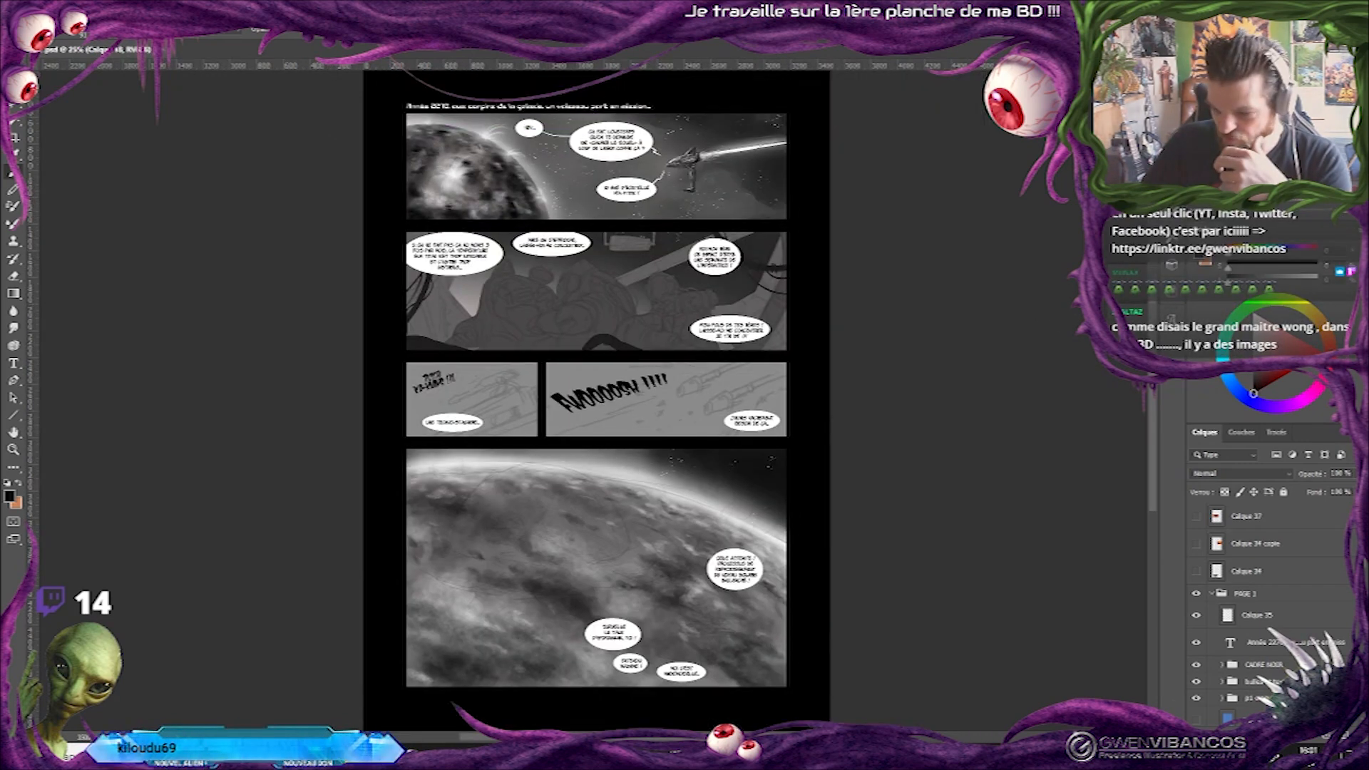
{"action": "key", "text": "ctrl+plus"}
{"action": "scroll", "coordinate": [684, 399], "scroll_direction": "down", "scroll_amount": 3}
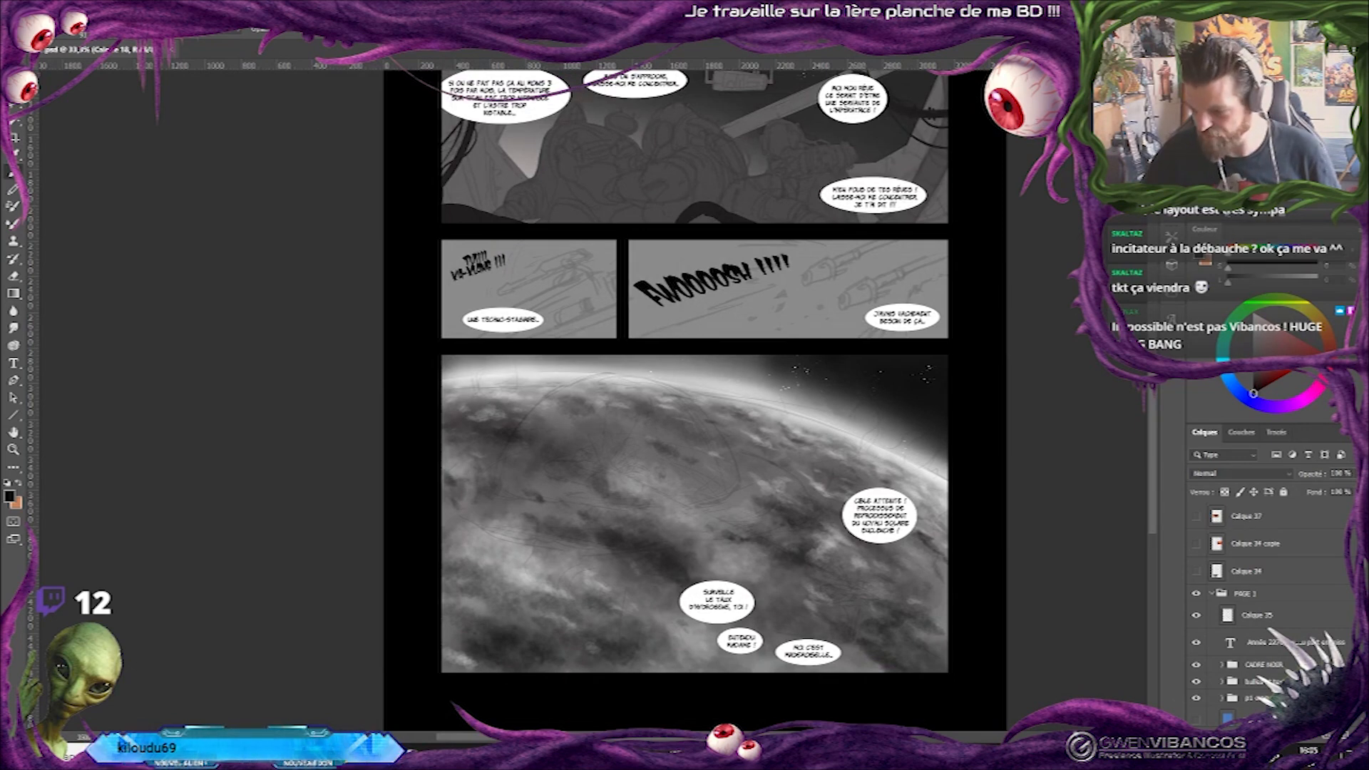
Strengthen the contrast of Calque 18 with Levels, setting the shadow input to 21 and lowering the highlight input.
{"action": "scroll", "coordinate": [1255, 613], "scroll_direction": "down", "scroll_amount": 5}
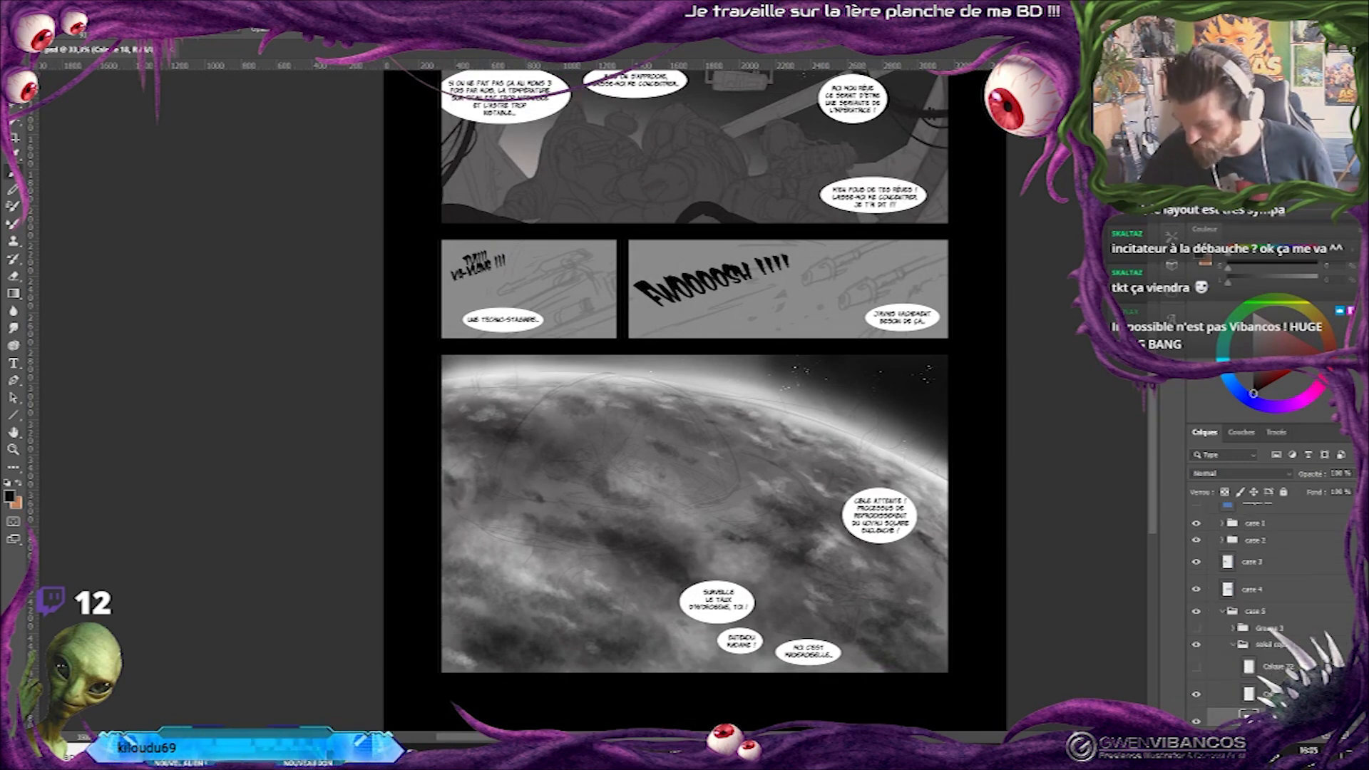
{"action": "key", "text": "ctrl+minus"}
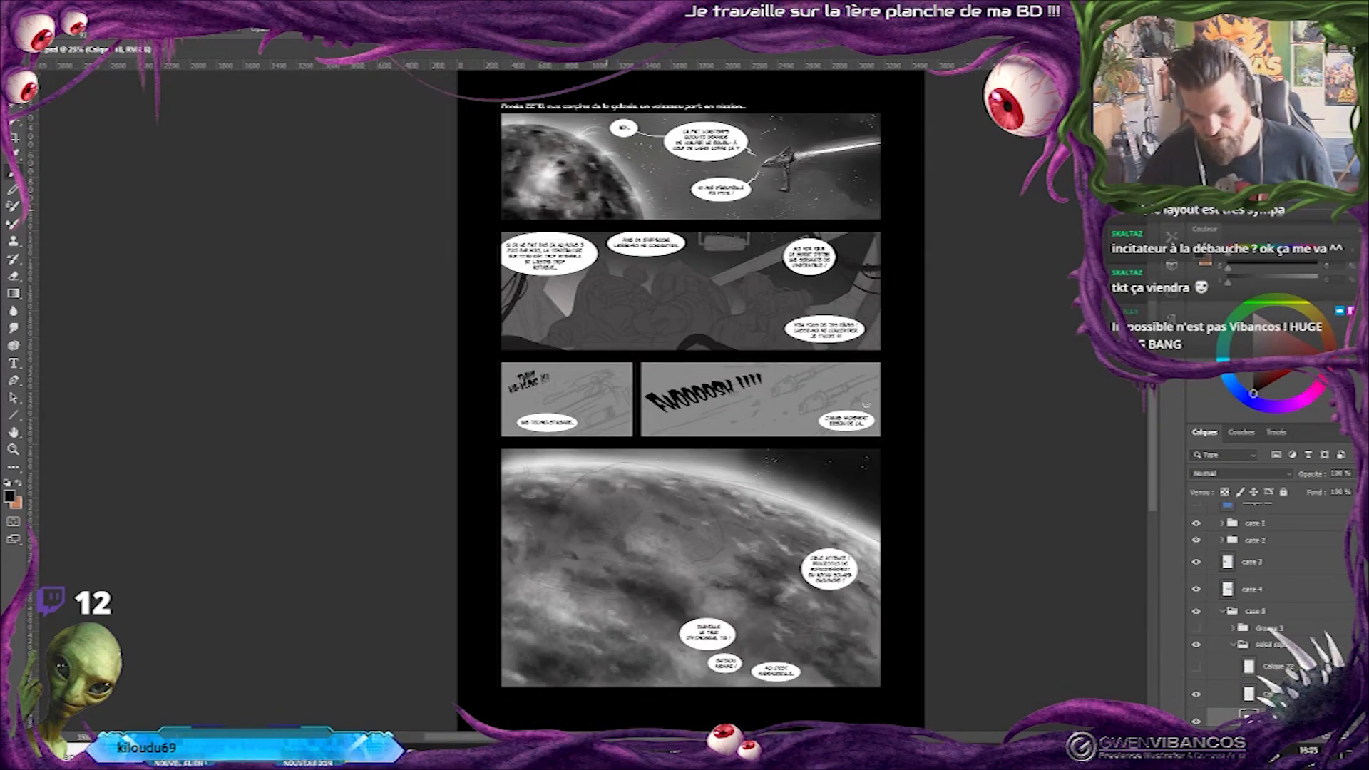
{"action": "scroll", "coordinate": [1224, 663], "scroll_direction": "down", "scroll_amount": 3}
{"action": "key", "text": "ctrl+l"}
{"action": "left_click_drag", "start_coordinate": [1003, 258], "coordinate": [1018, 261]}
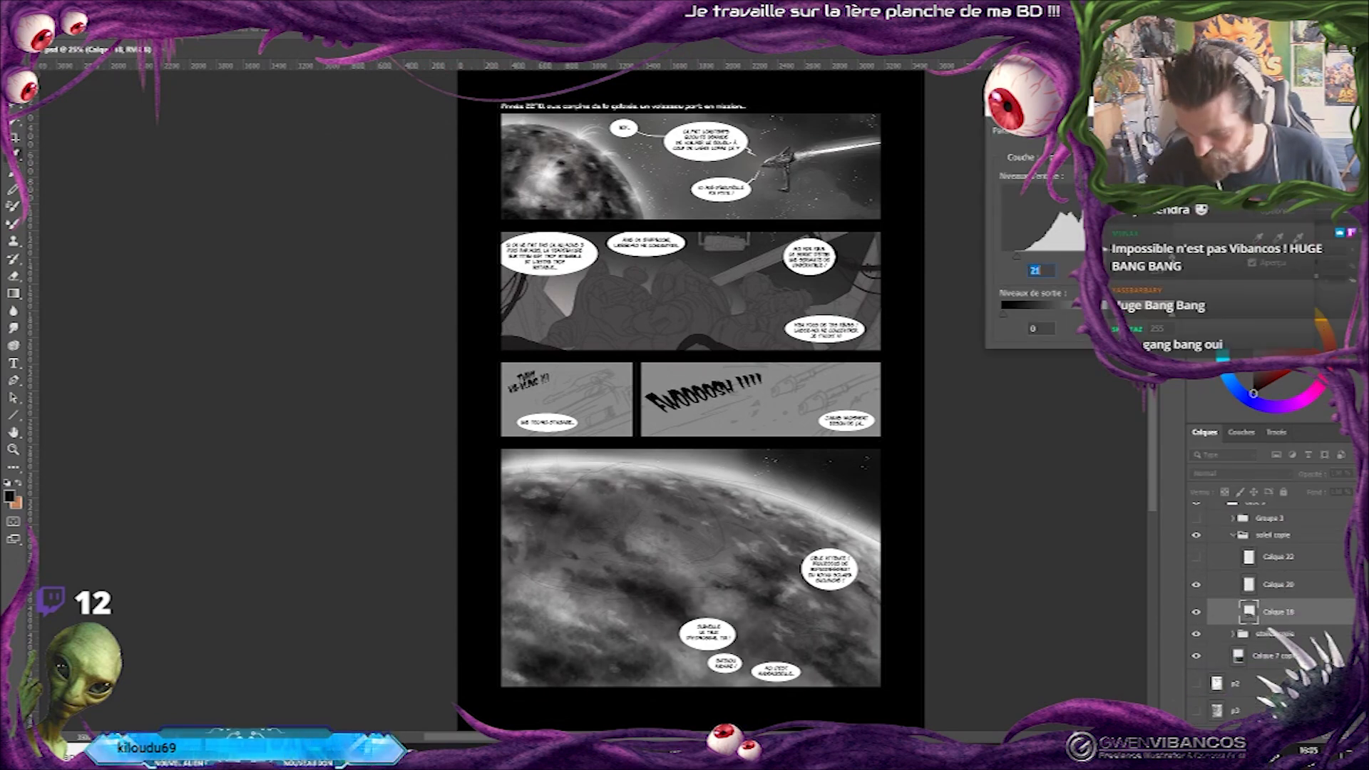
{"action": "left_click_drag", "start_coordinate": [1172, 259], "coordinate": [1155, 258]}
{"action": "key", "text": "Return"}
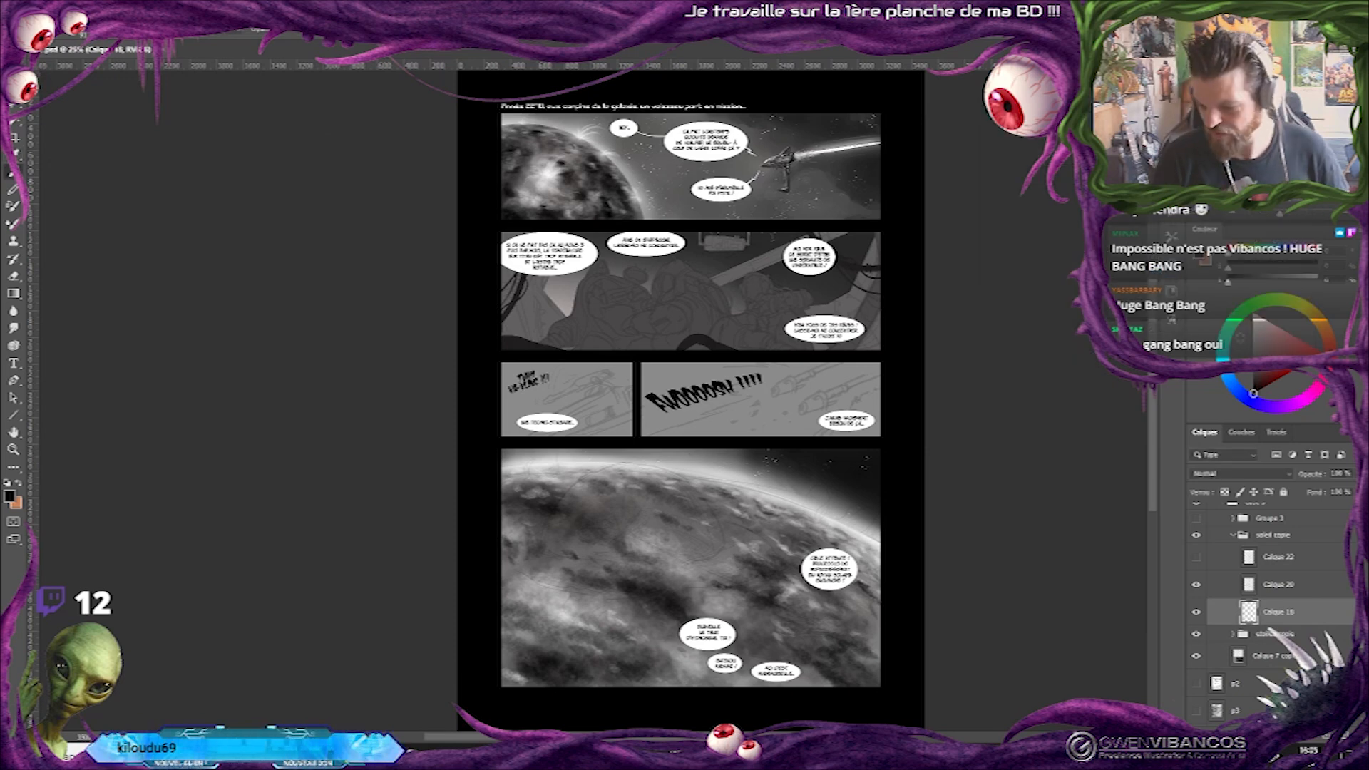
Show the solar references Calque 37 and Calque 34 copie again above the planet panel.
{"action": "mouse_move", "coordinate": [713, 399]}
{"action": "left_mouse_down"}
{"action": "mouse_move", "coordinate": [366, 399]}
{"action": "mouse_move", "coordinate": [721, 400]}
{"action": "left_mouse_up"}
{"action": "scroll", "coordinate": [1244, 524], "scroll_direction": "up", "scroll_amount": 10}
{"action": "left_click", "coordinate": [1196, 517]}
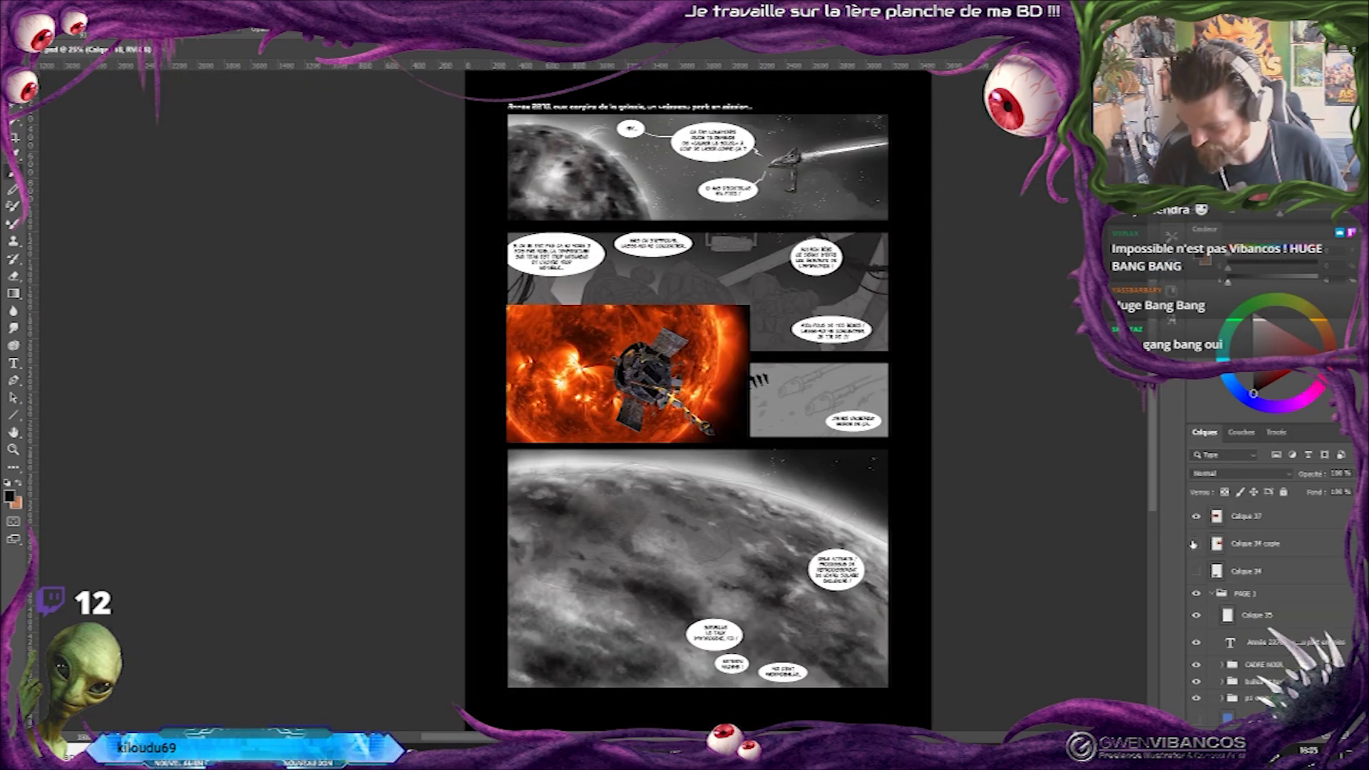
{"action": "left_click", "coordinate": [1197, 544]}
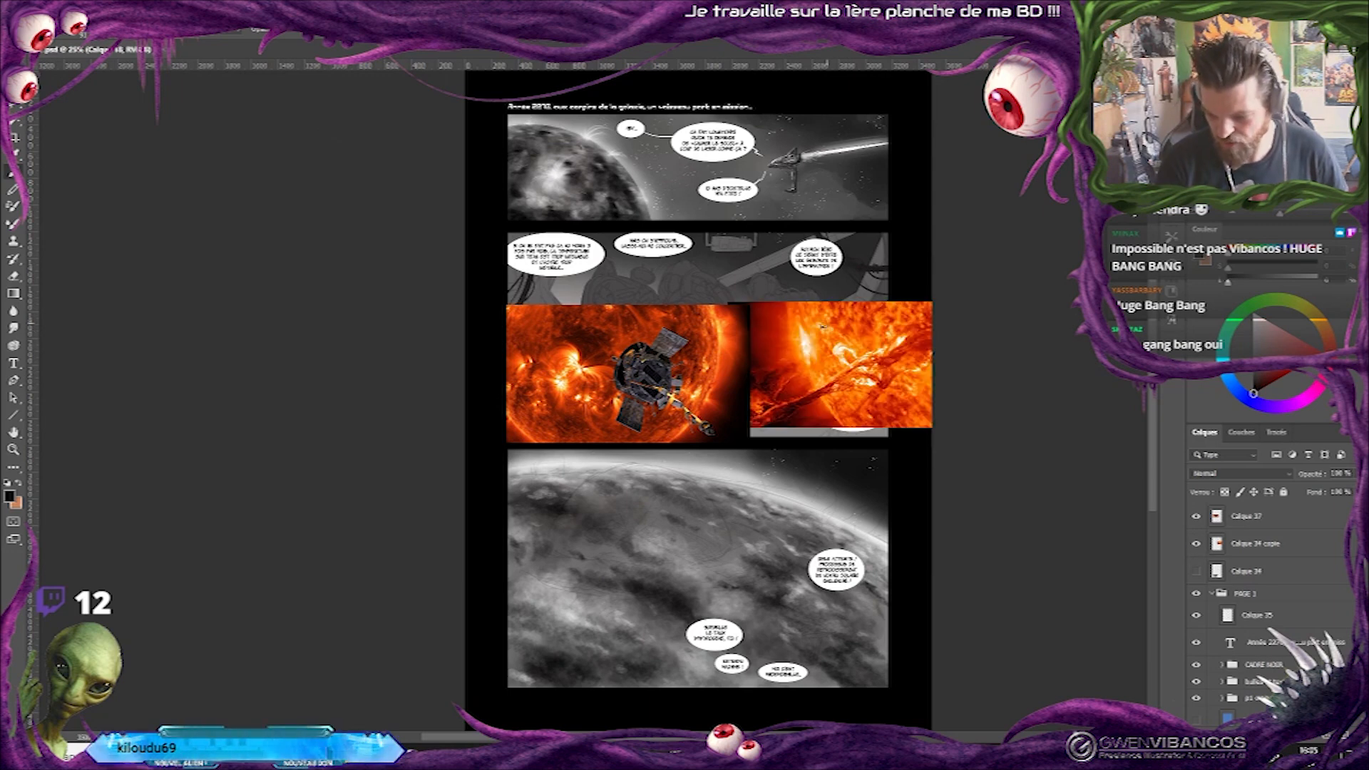
{"action": "key", "text": "ctrl+plus"}
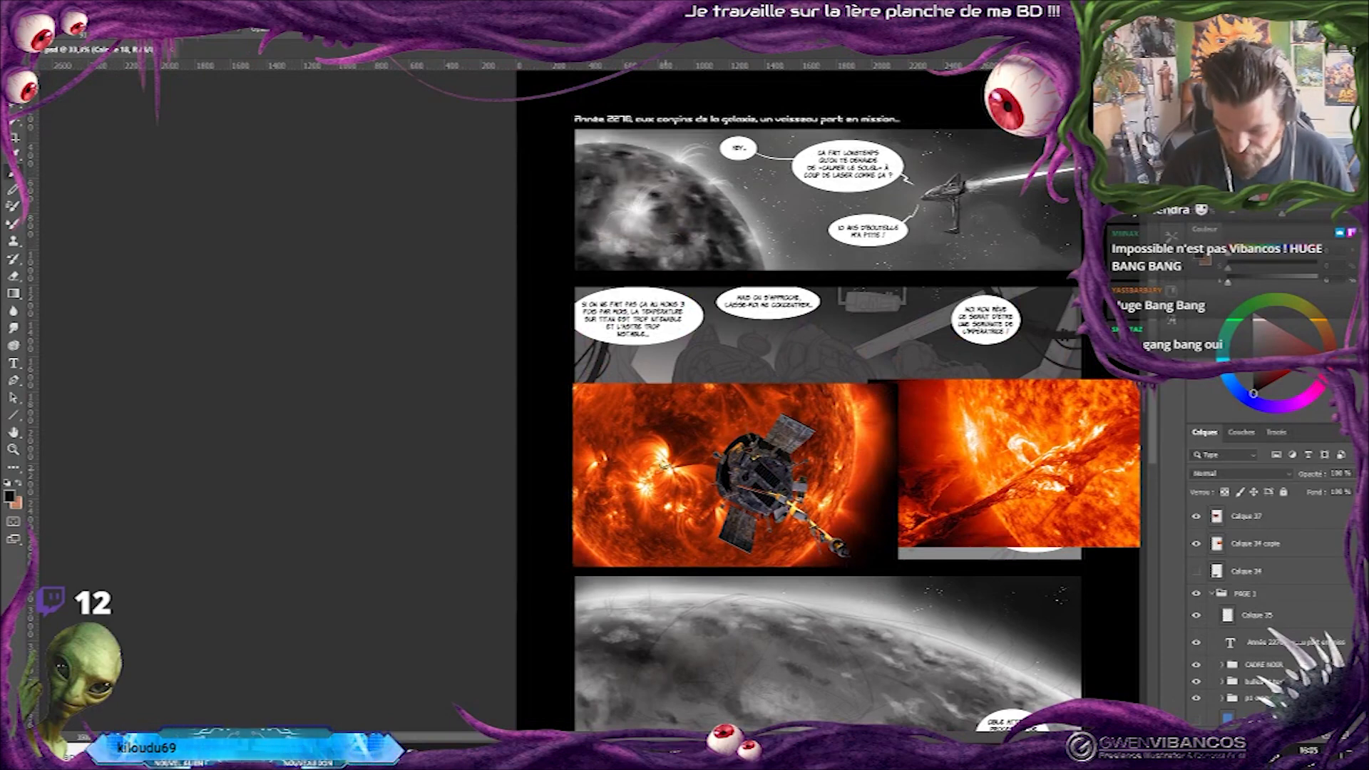
{"action": "left_click_drag", "start_coordinate": [841, 492], "coordinate": [849, 371]}
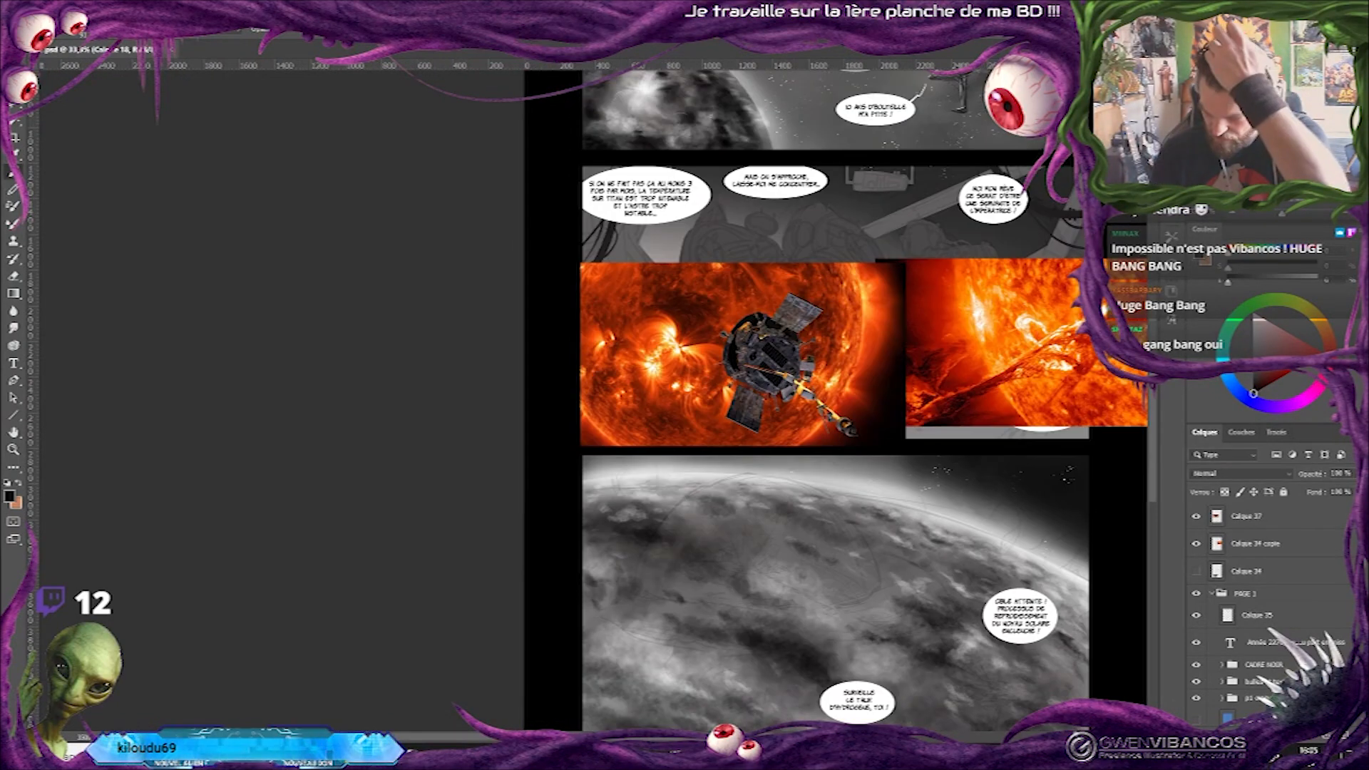
{"action": "left_click_drag", "start_coordinate": [787, 640], "coordinate": [787, 540]}
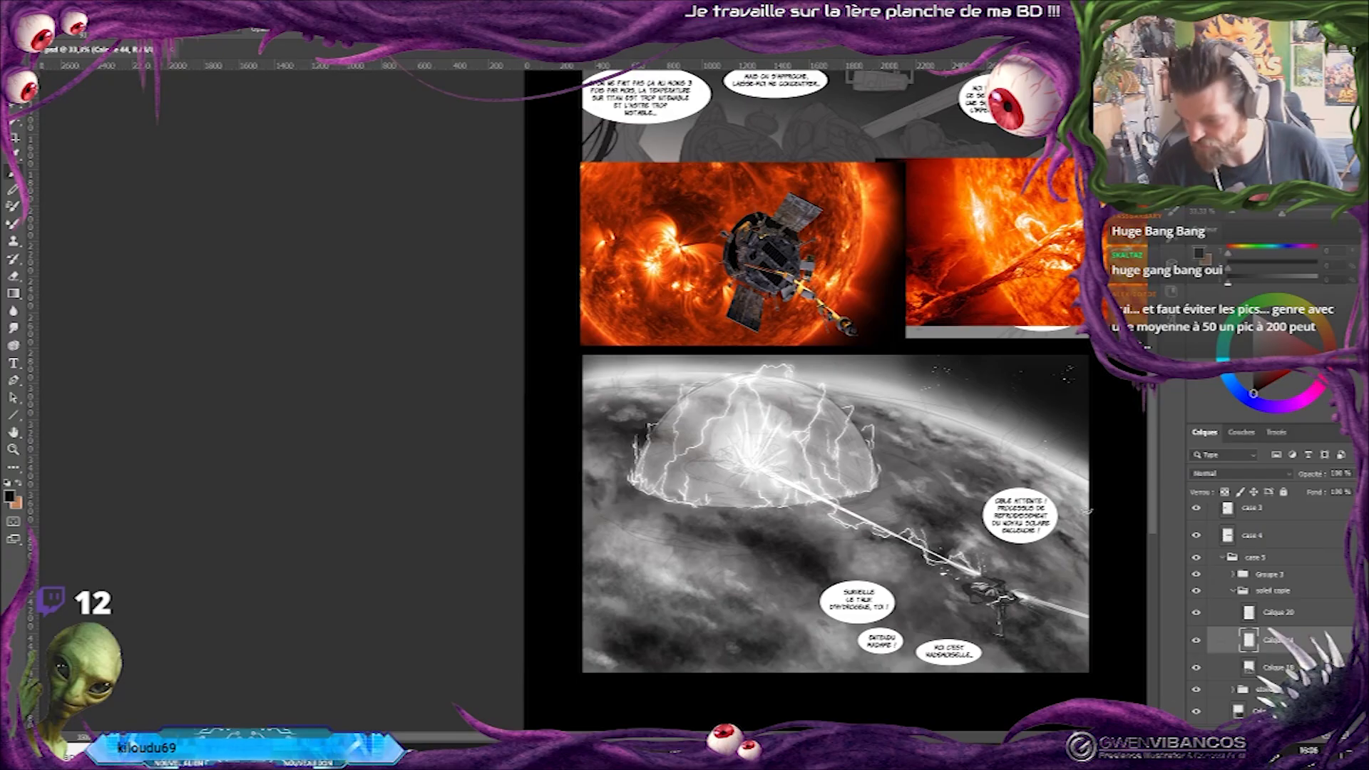
On Calque 44, choose the Arrondi flou pression taille brush and sample a light grey from the planet's atmosphere.
{"action": "left_click_drag", "start_coordinate": [1087, 511], "coordinate": [1056, 510]}
{"action": "left_click", "coordinate": [1198, 640]}
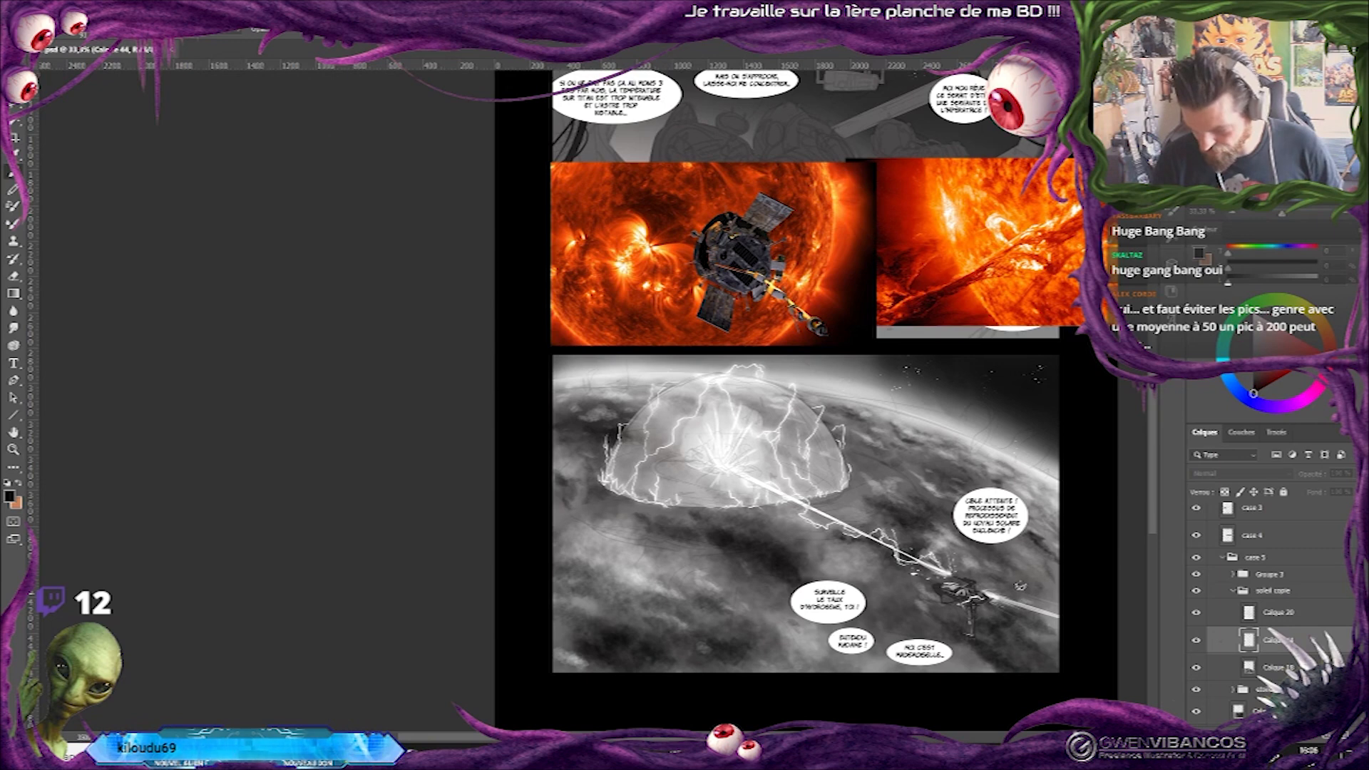
{"action": "right_click", "coordinate": [953, 509]}
{"action": "left_click", "coordinate": [996, 467]}
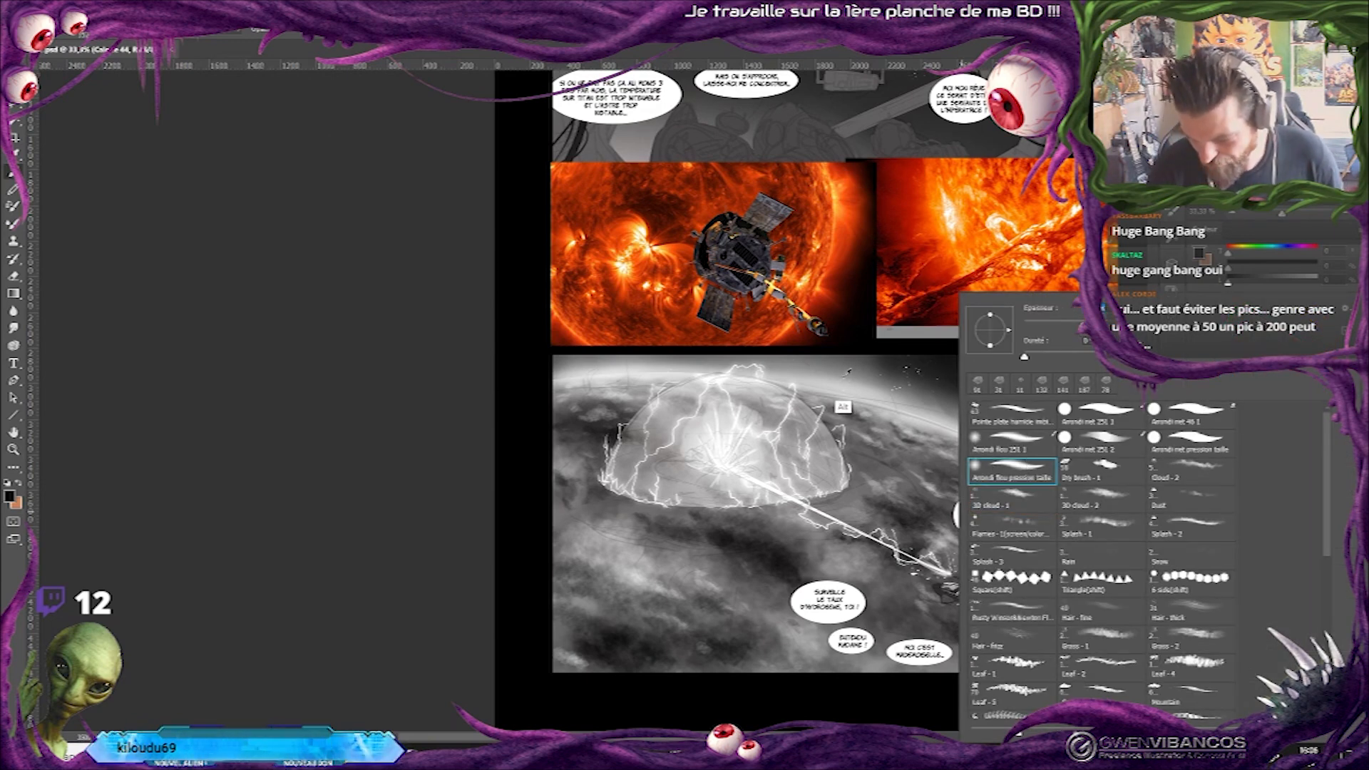
{"action": "left_click", "coordinate": [848, 371], "text": "alt"}
{"action": "left_click", "coordinate": [846, 375], "text": "alt"}
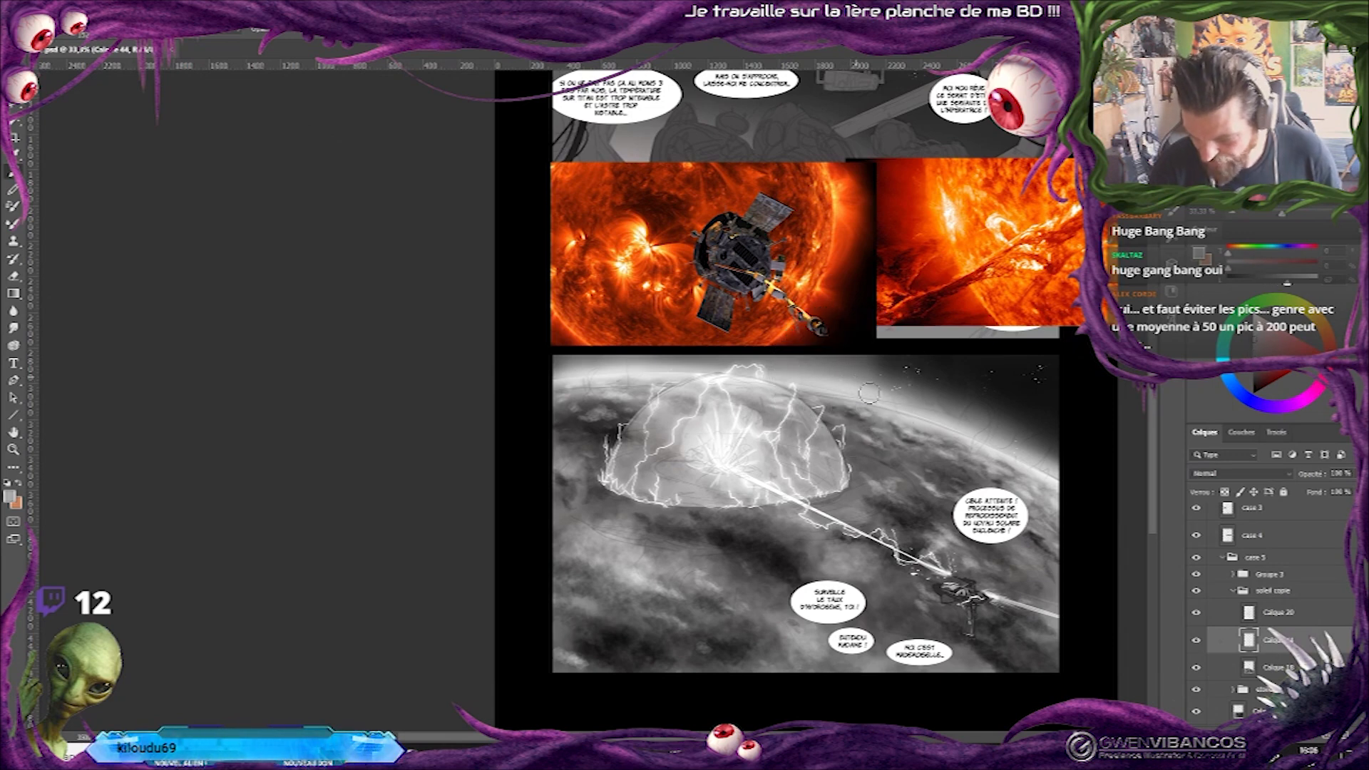
Enlarge the soft brush and paint a light grey haze around the ship in the last panel.
{"action": "right_click", "coordinate": [923, 574]}
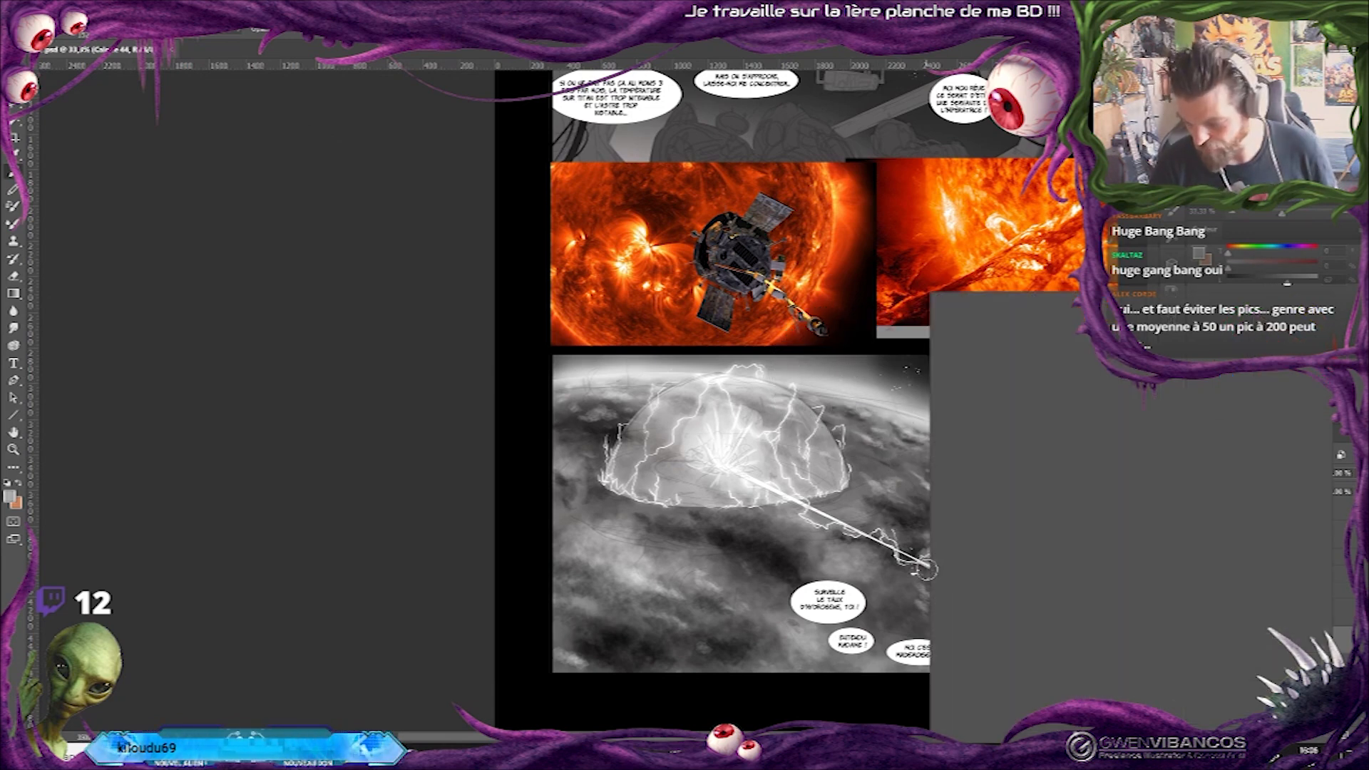
{"action": "left_click_drag", "start_coordinate": [1056, 330], "coordinate": [1071, 329]}
{"action": "left_click_drag", "start_coordinate": [984, 594], "coordinate": [821, 595]}
{"action": "left_click_drag", "start_coordinate": [941, 560], "coordinate": [858, 598]}
{"action": "left_click_drag", "start_coordinate": [956, 616], "coordinate": [834, 563]}
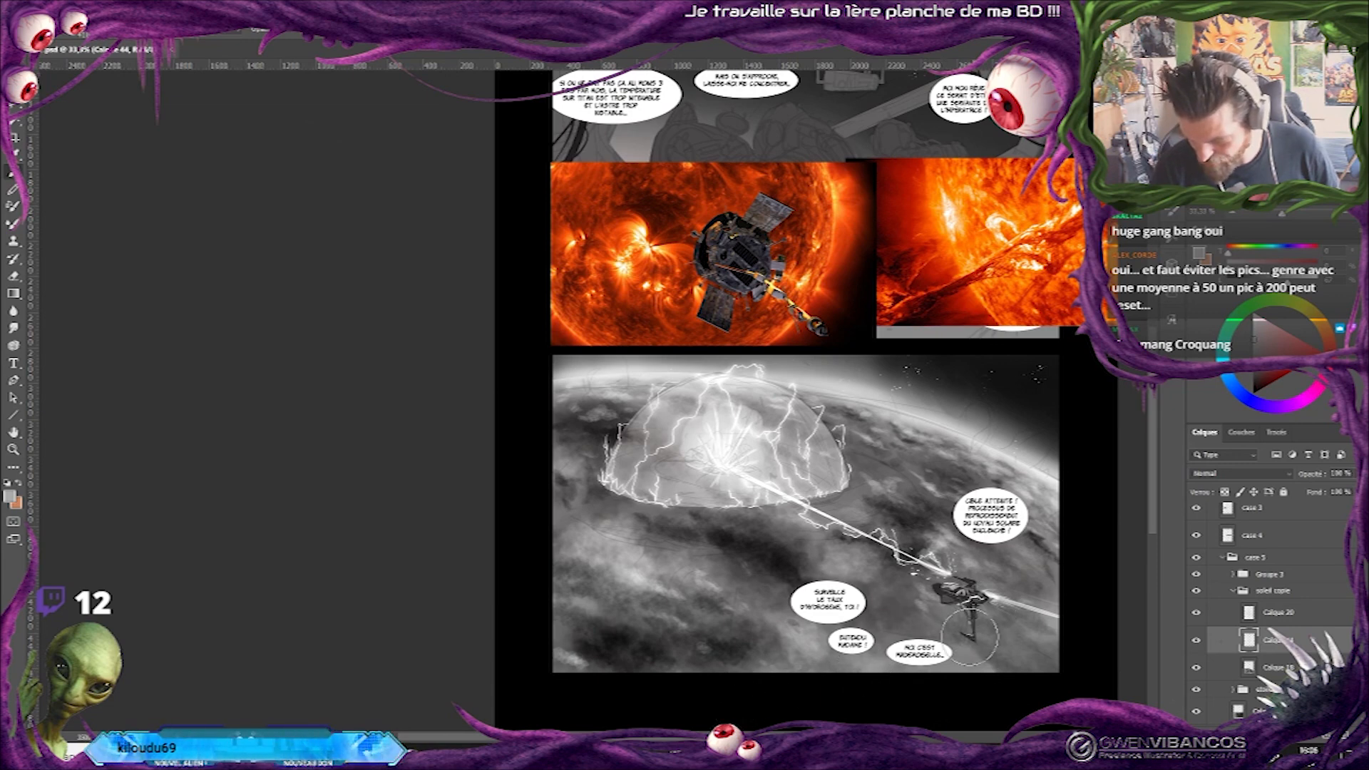
Compare the panel with the haze layer hidden and shown, and choose the Arrondi net 251 1 brush at 20 px.
{"action": "key", "text": "ctrl+minus"}
{"action": "left_click", "coordinate": [1196, 641]}
{"action": "left_click", "coordinate": [1196, 641]}
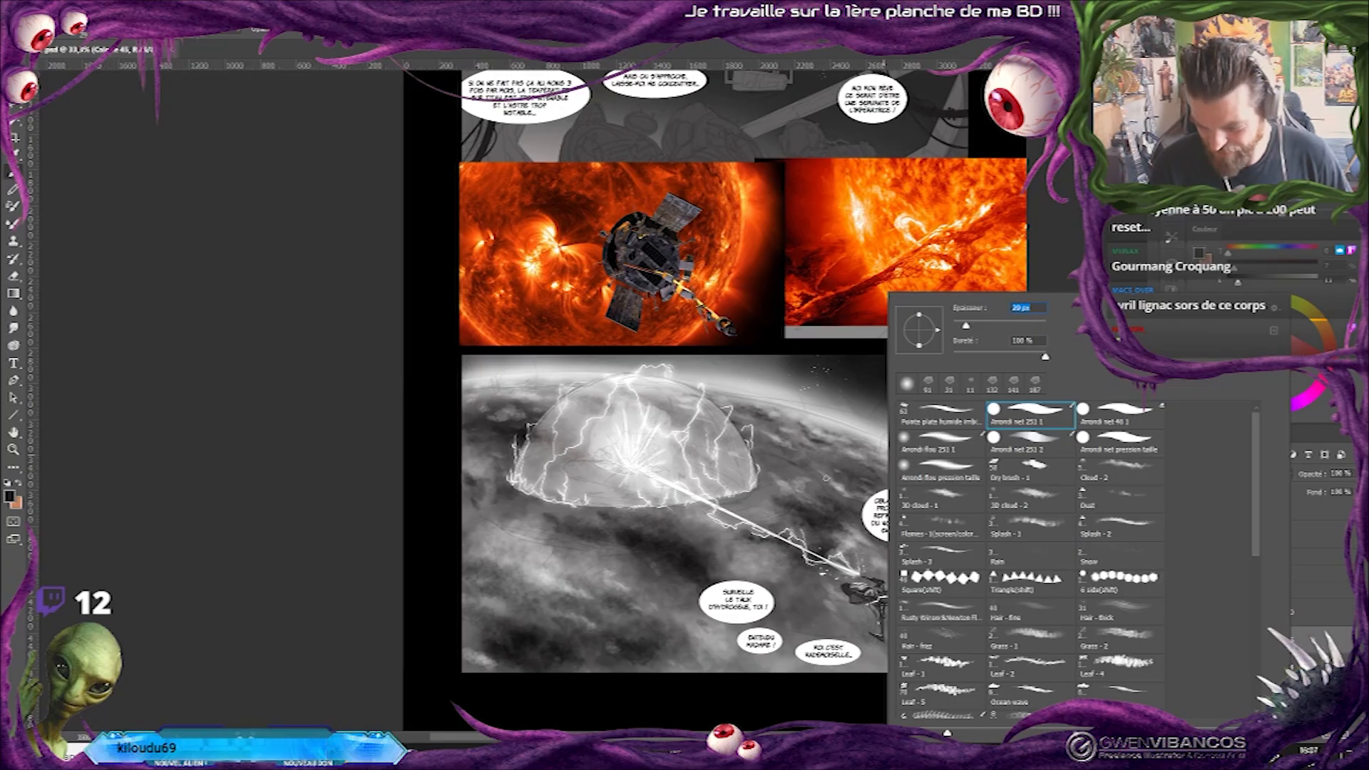
{"action": "left_click", "coordinate": [848, 453]}
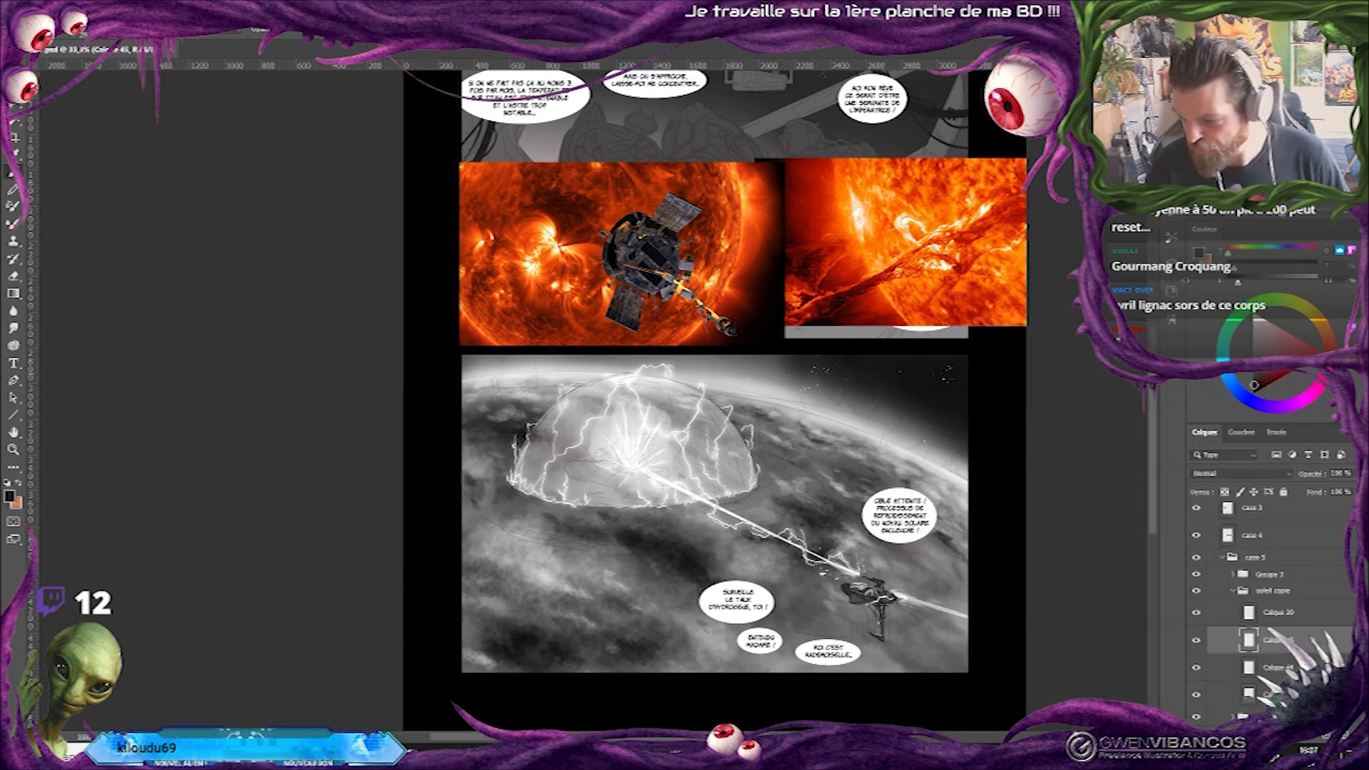
On Calque 45, paint dark curling tendrils on the planet's surface, with a large foreground cluster in the last panel's lower-left corner.
{"action": "left_click_drag", "start_coordinate": [857, 465], "coordinate": [927, 465]}
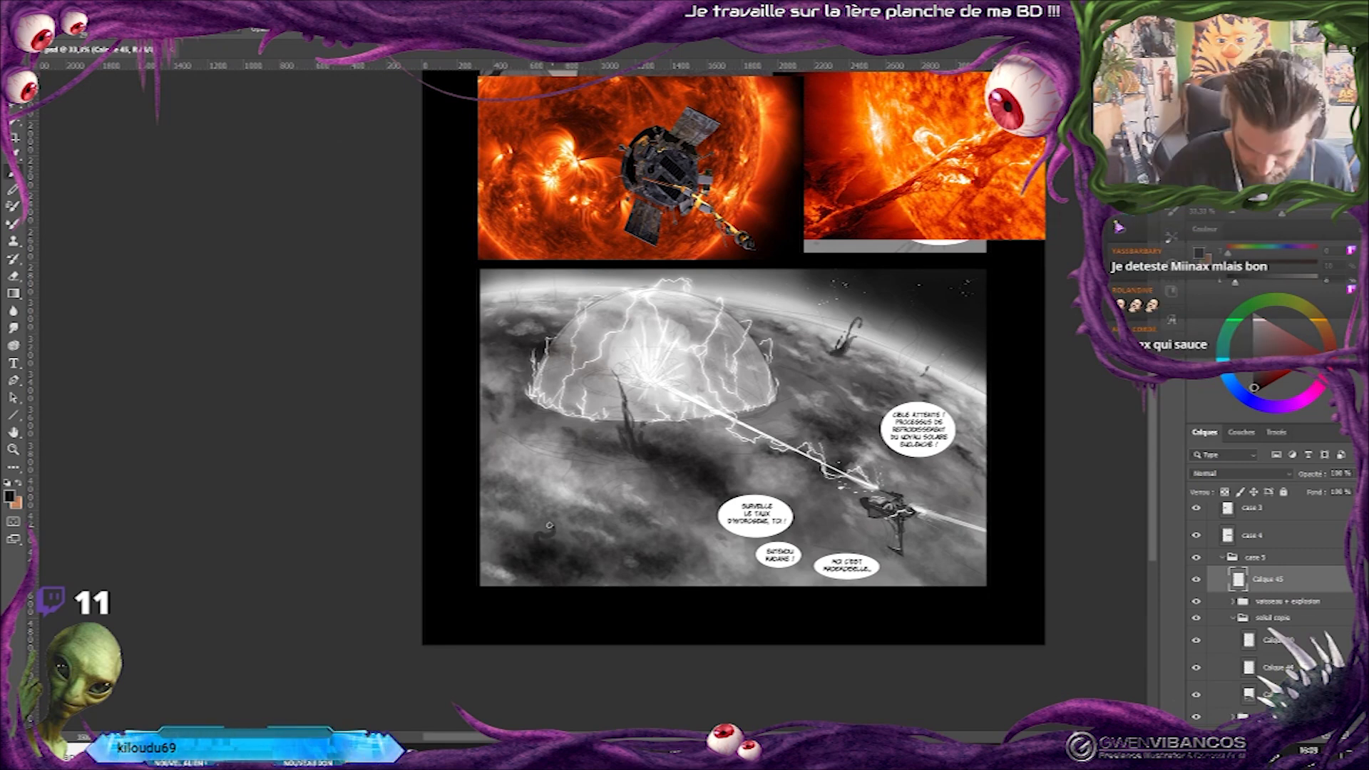
{"action": "mouse_move", "coordinate": [552, 525]}
{"action": "left_mouse_down"}
{"action": "mouse_move", "coordinate": [538, 553]}
{"action": "mouse_move", "coordinate": [551, 524]}
{"action": "left_mouse_up"}
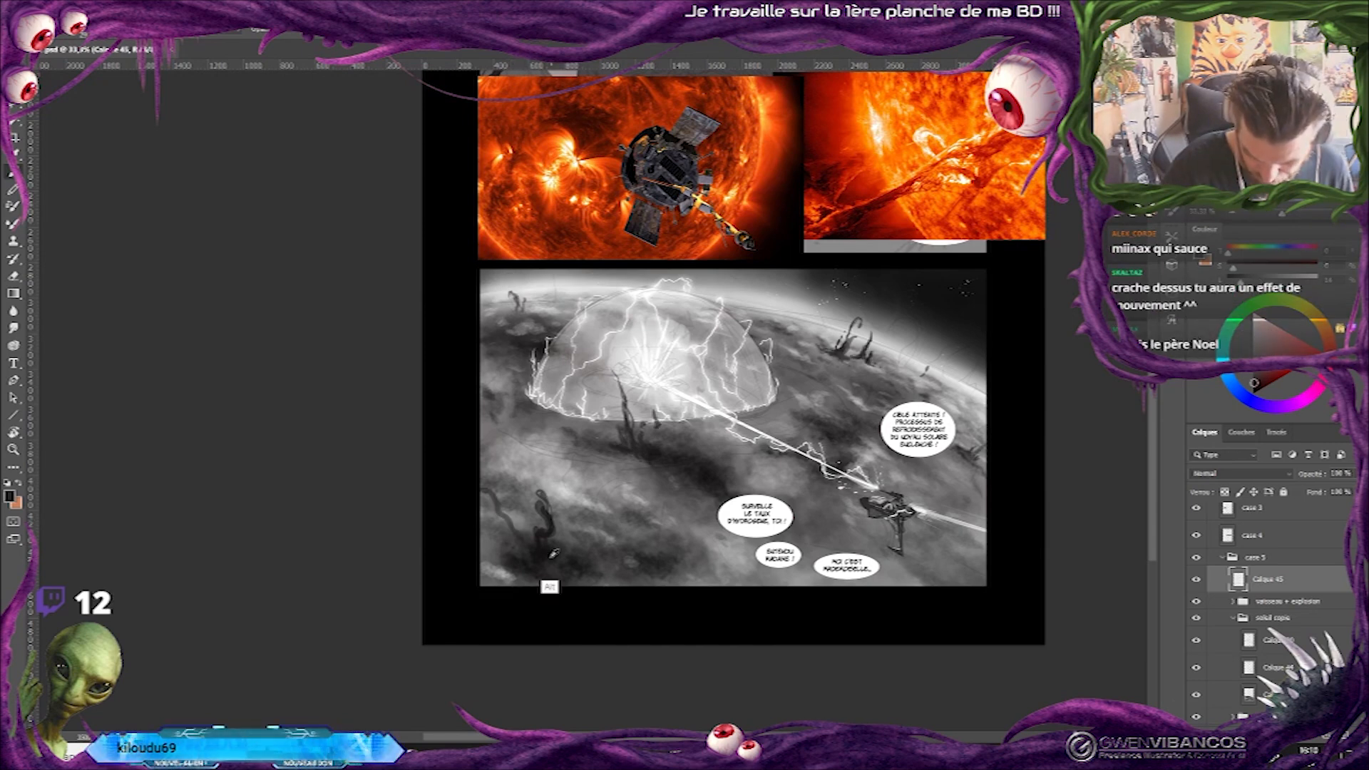
{"action": "left_click", "coordinate": [547, 558], "text": "alt"}
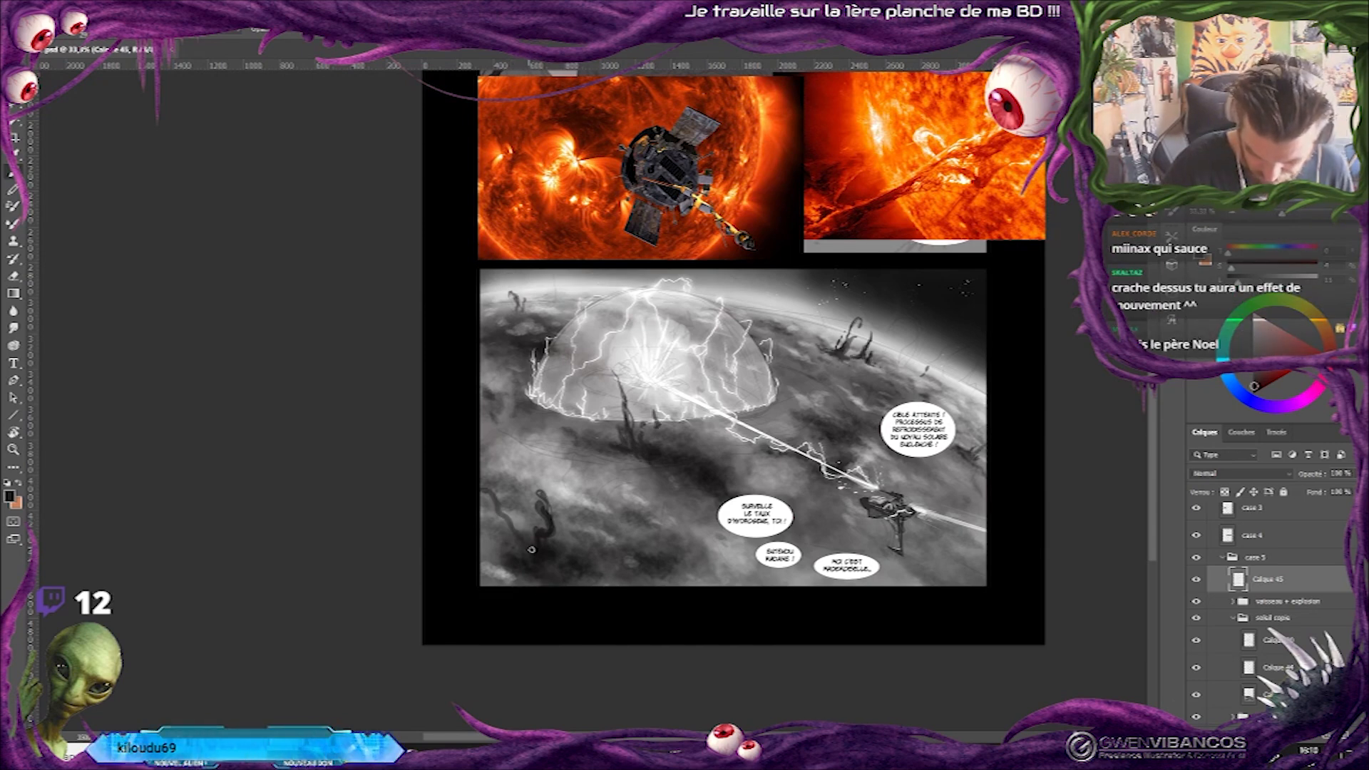
{"action": "mouse_move", "coordinate": [484, 488]}
{"action": "left_mouse_down"}
{"action": "mouse_move", "coordinate": [542, 599]}
{"action": "mouse_move", "coordinate": [507, 516]}
{"action": "mouse_move", "coordinate": [537, 565]}
{"action": "mouse_move", "coordinate": [535, 552]}
{"action": "mouse_move", "coordinate": [541, 601]}
{"action": "left_mouse_up"}
{"action": "left_click", "coordinate": [544, 596], "text": "alt"}
{"action": "key", "text": "ctrl+z"}
{"action": "mouse_move", "coordinate": [524, 540]}
{"action": "left_mouse_down"}
{"action": "mouse_move", "coordinate": [558, 589]}
{"action": "mouse_move", "coordinate": [513, 504]}
{"action": "mouse_move", "coordinate": [457, 481]}
{"action": "mouse_move", "coordinate": [517, 531]}
{"action": "mouse_move", "coordinate": [535, 573]}
{"action": "left_mouse_up"}
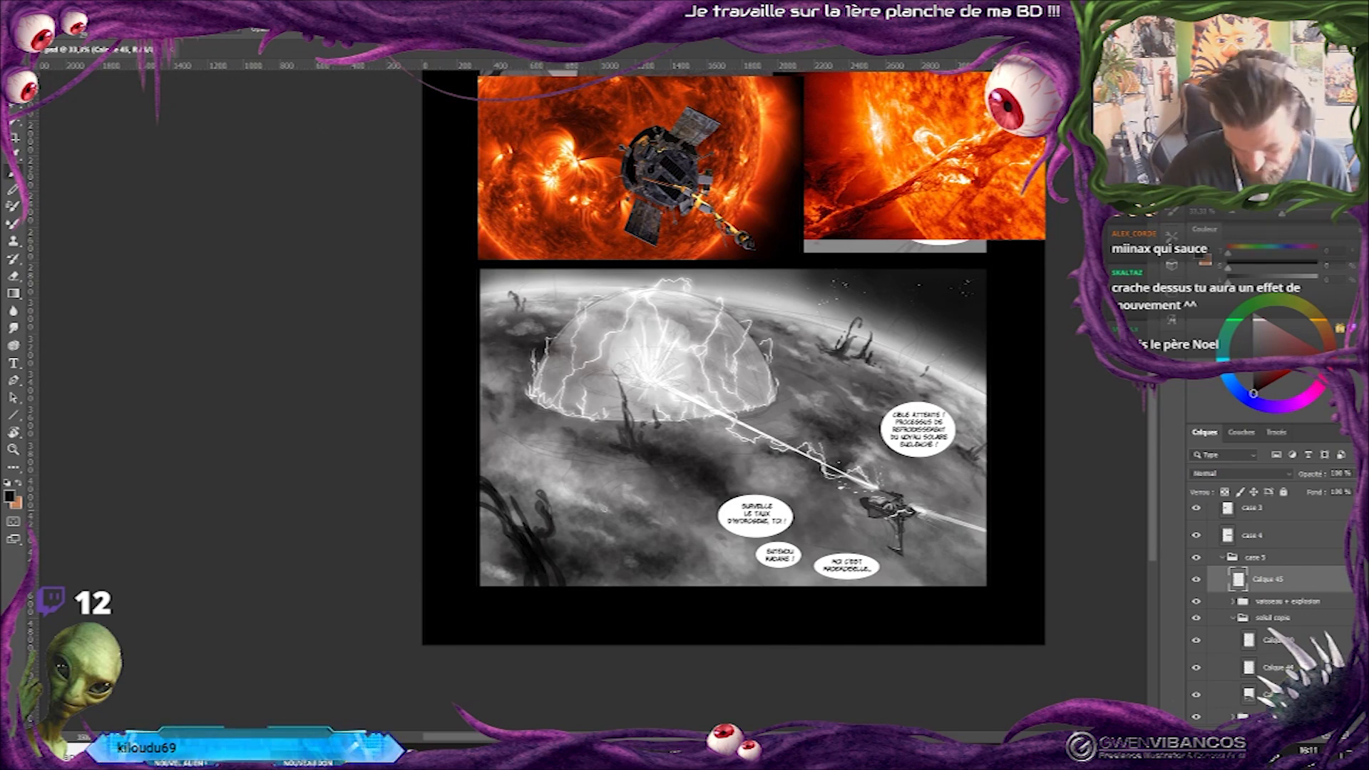
{"action": "left_click", "coordinate": [946, 400], "text": "alt"}
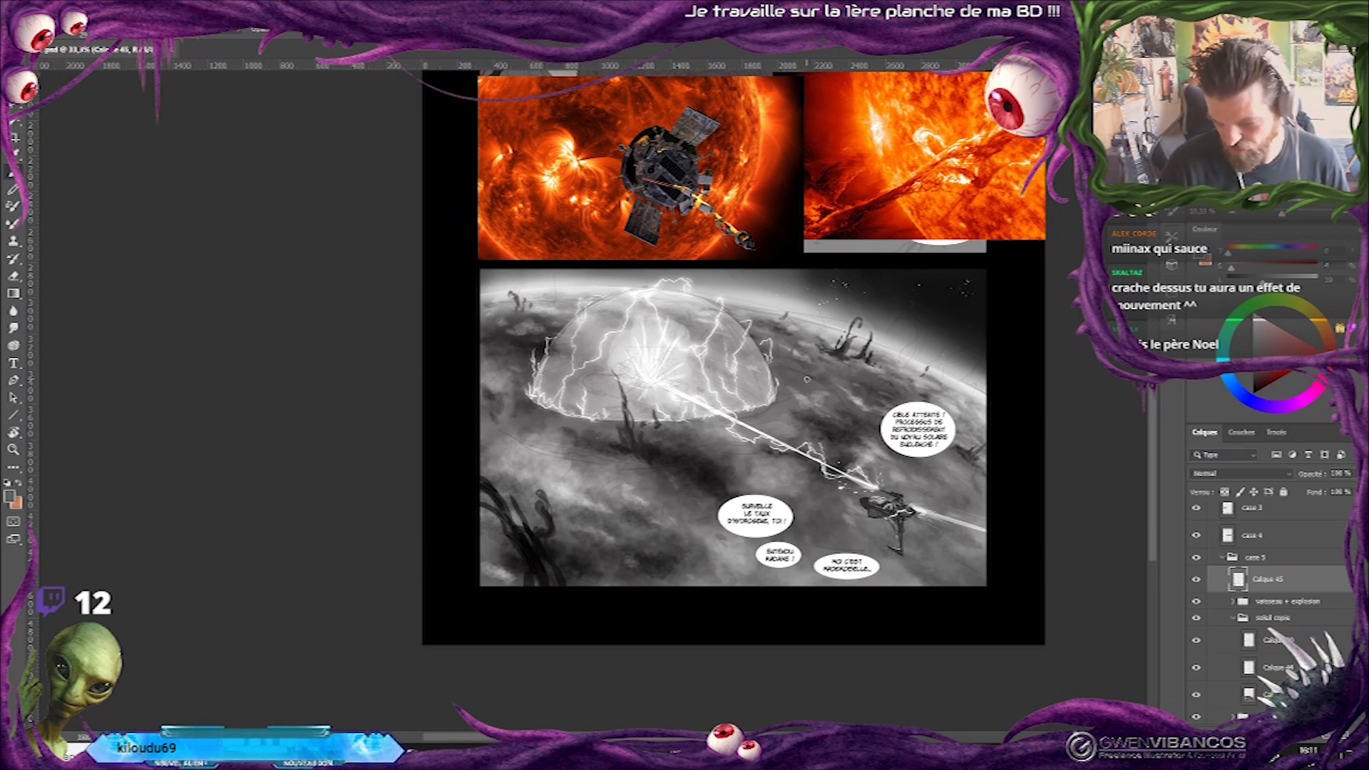
Lasso the large tendrils in the panel's lower-left corner and reshape them with Free Transform.
{"action": "key", "text": "l"}
{"action": "left_click_drag", "start_coordinate": [524, 435], "coordinate": [546, 456]}
{"action": "key", "text": "ctrl+t"}
{"action": "left_click_drag", "start_coordinate": [634, 630], "coordinate": [619, 645]}
{"action": "key", "text": "Return"}
Lasso the tendrils in front of the energy dome and reposition them slightly further left with Free Transform.
{"action": "mouse_move", "coordinate": [606, 363]}
{"action": "left_mouse_down"}
{"action": "mouse_move", "coordinate": [609, 481]}
{"action": "mouse_move", "coordinate": [679, 463]}
{"action": "mouse_move", "coordinate": [606, 363]}
{"action": "left_mouse_up"}
{"action": "key", "text": "ctrl+t"}
{"action": "left_click_drag", "start_coordinate": [637, 481], "coordinate": [621, 450]}
{"action": "left_click_drag", "start_coordinate": [677, 492], "coordinate": [686, 488]}
{"action": "key", "text": "Return"}
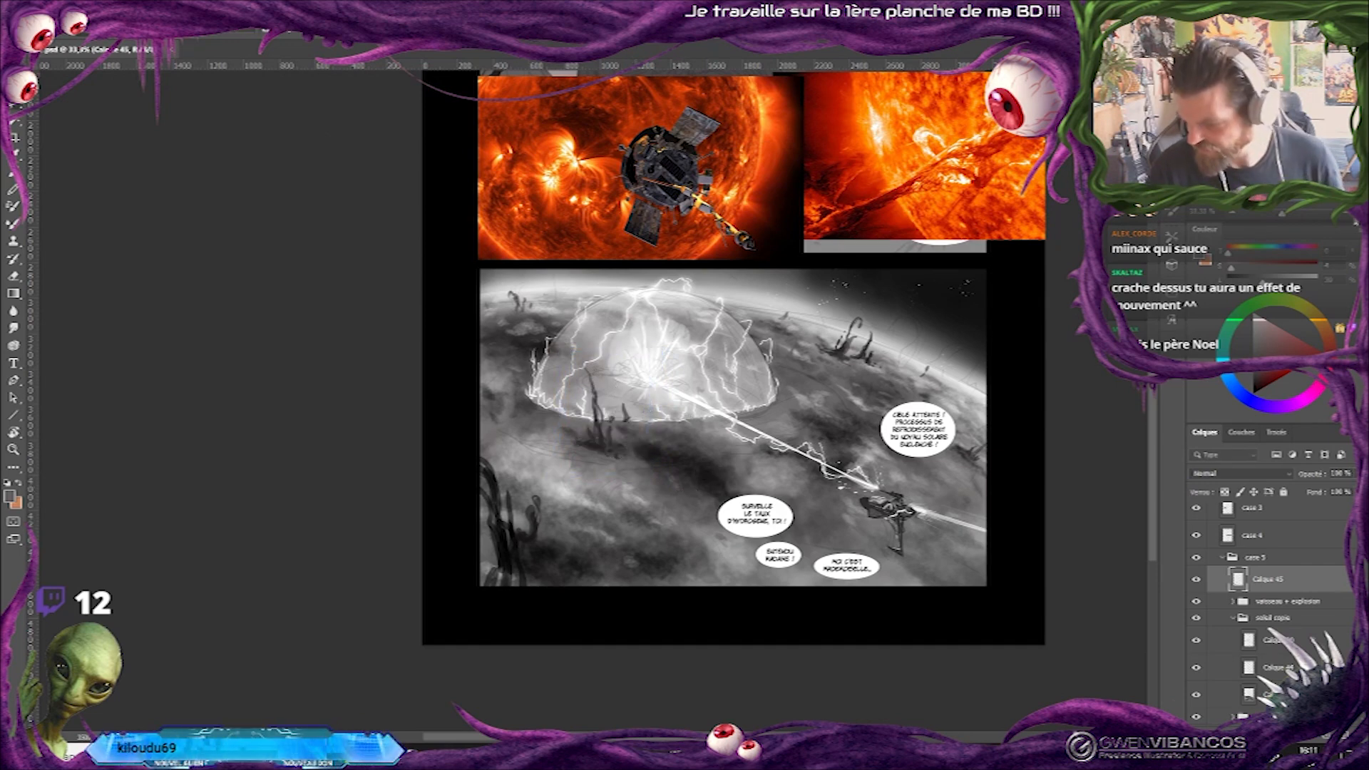
Paint small dark tendrils at the lower-left edge of the energy dome.
{"action": "key", "text": "ctrl+plus"}
{"action": "key", "text": "ctrl+plus"}
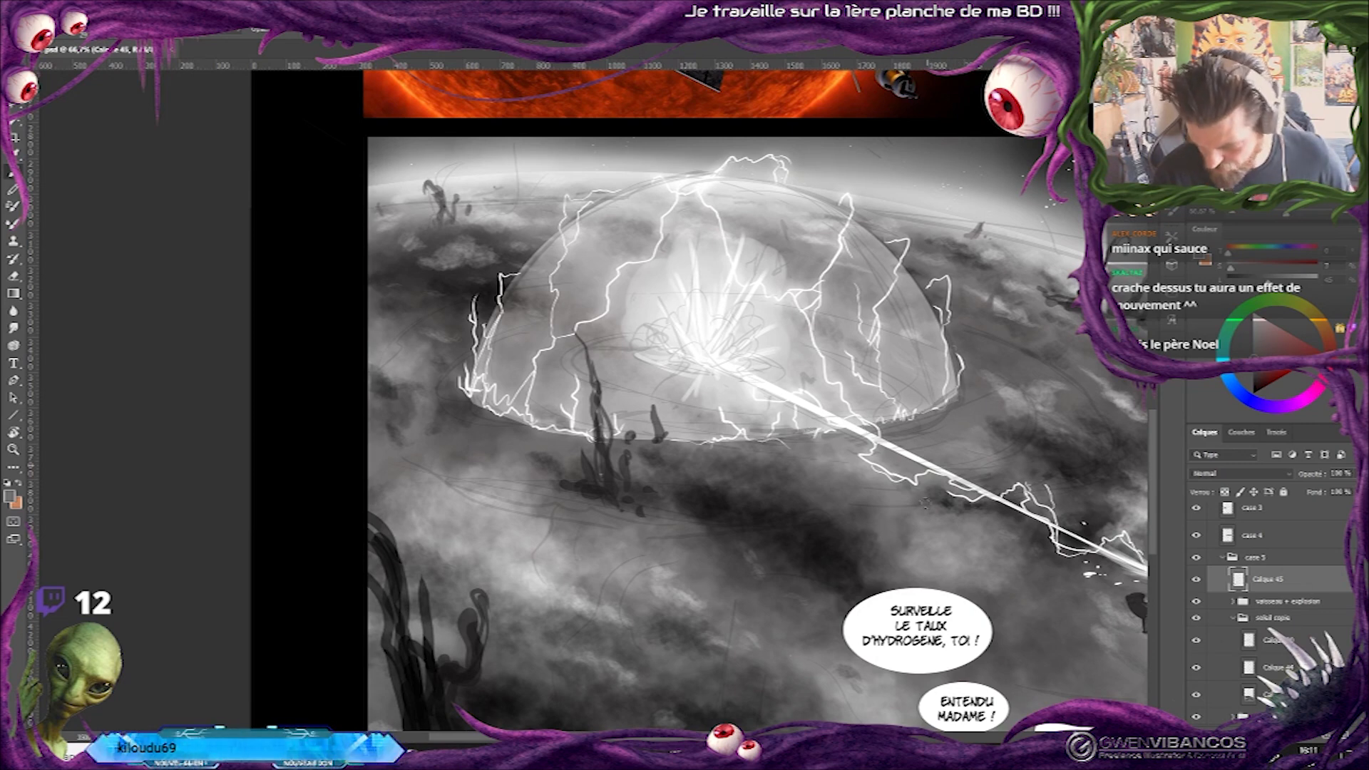
{"action": "left_click", "coordinate": [488, 407], "text": "alt"}
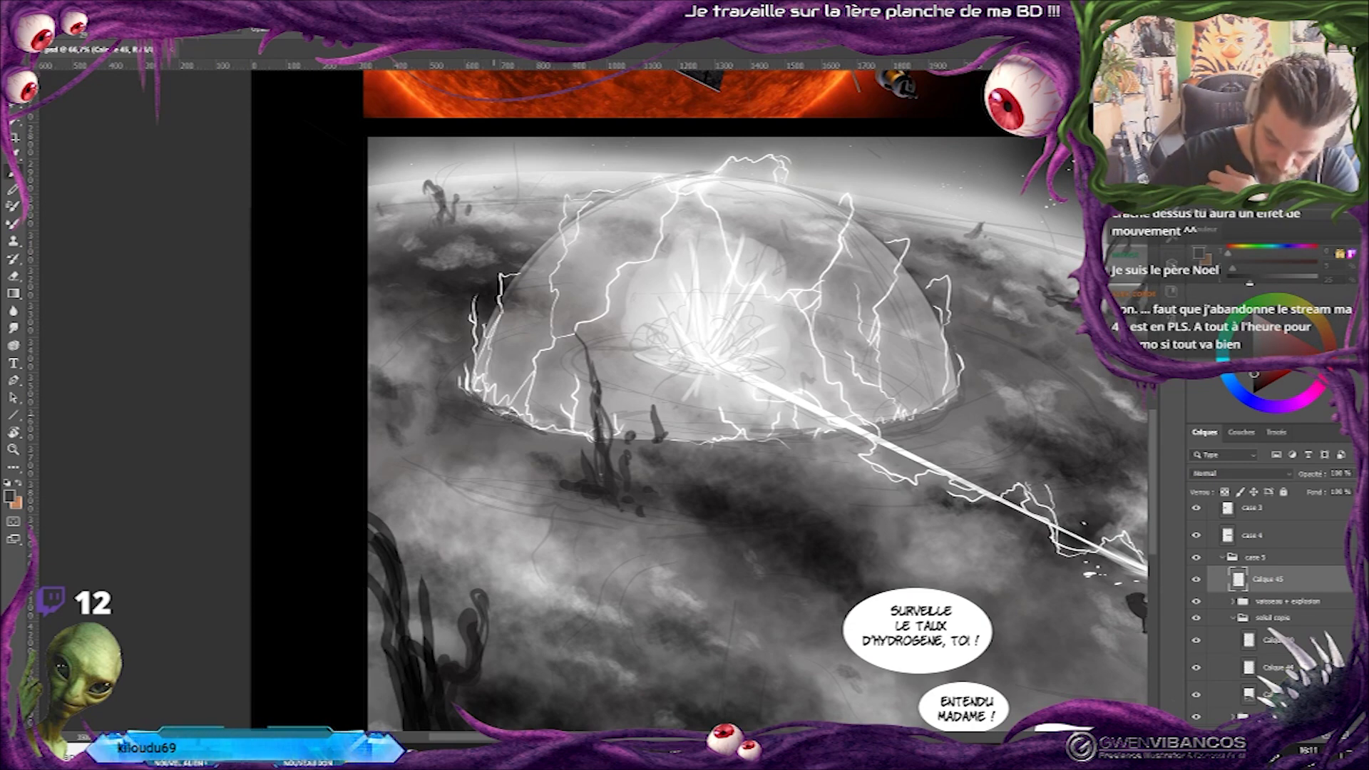
{"action": "mouse_move", "coordinate": [526, 418]}
{"action": "left_mouse_down"}
{"action": "mouse_move", "coordinate": [576, 434]}
{"action": "mouse_move", "coordinate": [534, 416]}
{"action": "left_mouse_up"}
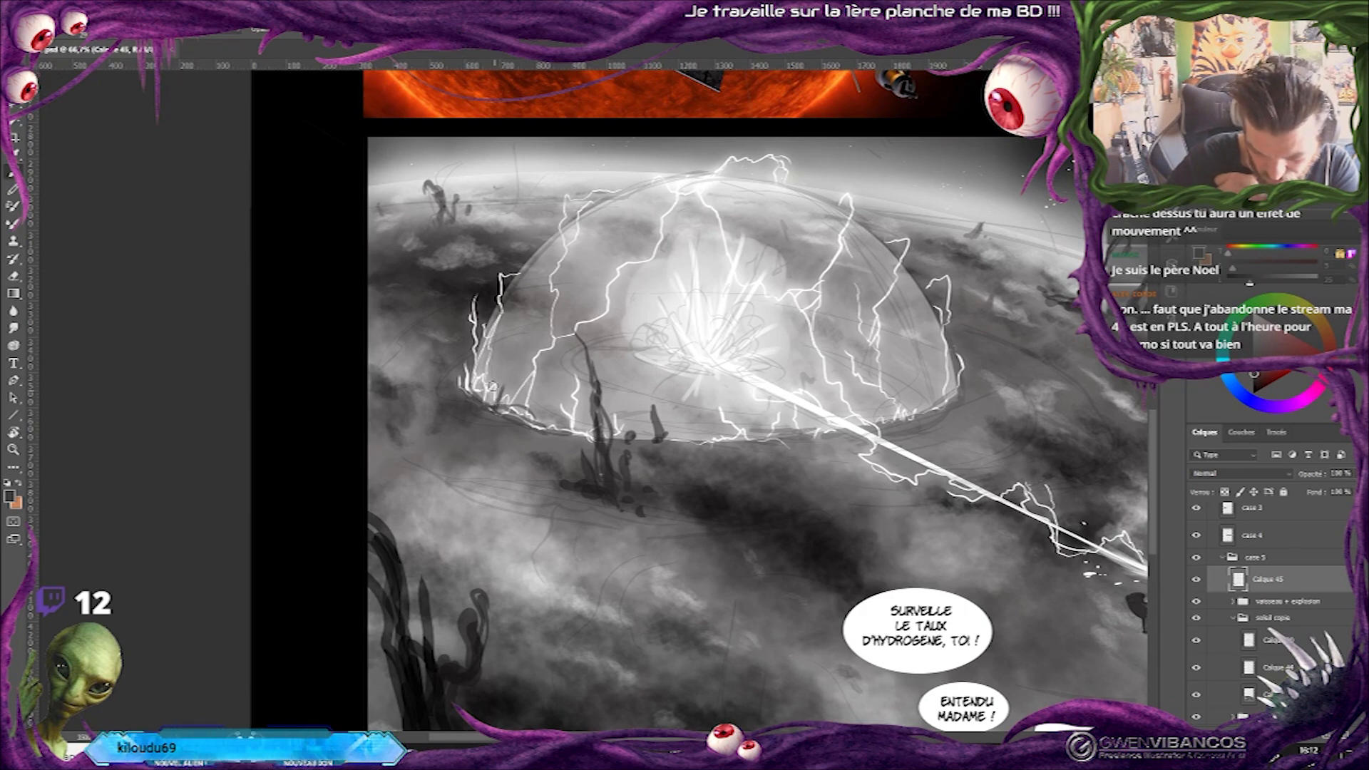
Review the whole page at several zoom levels and check the tendrils of Calque 45 in the last panel.
{"action": "key", "text": "ctrl+minus"}
{"action": "key", "text": "ctrl+minus"}
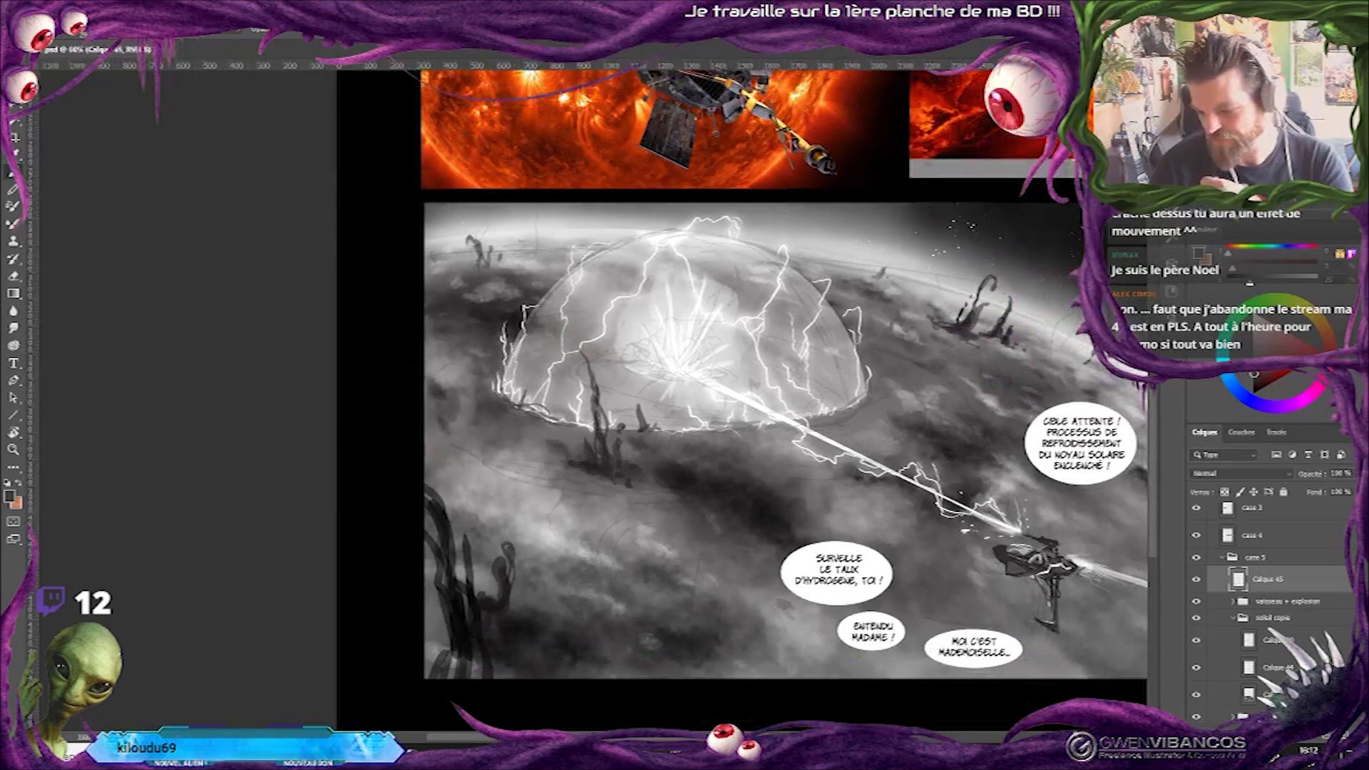
{"action": "left_click_drag", "start_coordinate": [636, 370], "coordinate": [592, 462]}
{"action": "key", "text": "ctrl+minus"}
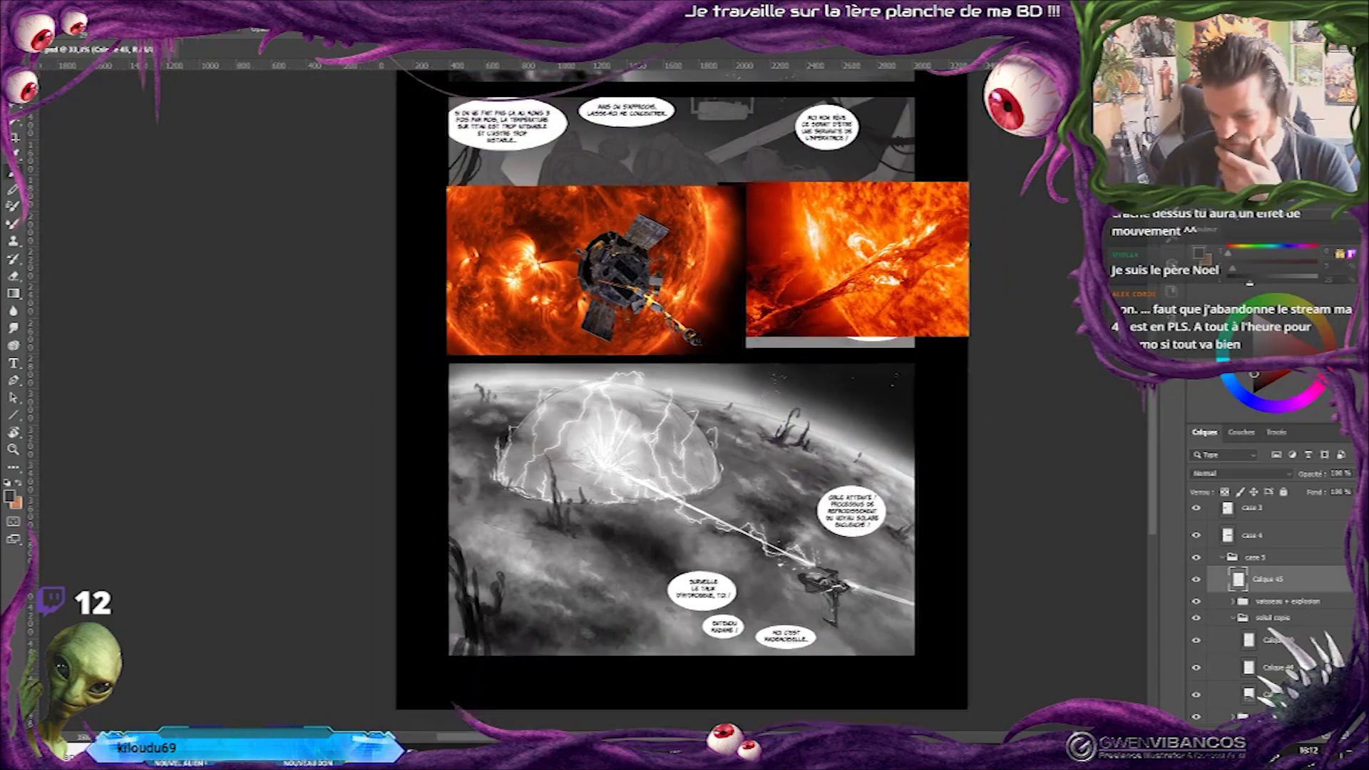
{"action": "left_click_drag", "start_coordinate": [641, 428], "coordinate": [636, 506]}
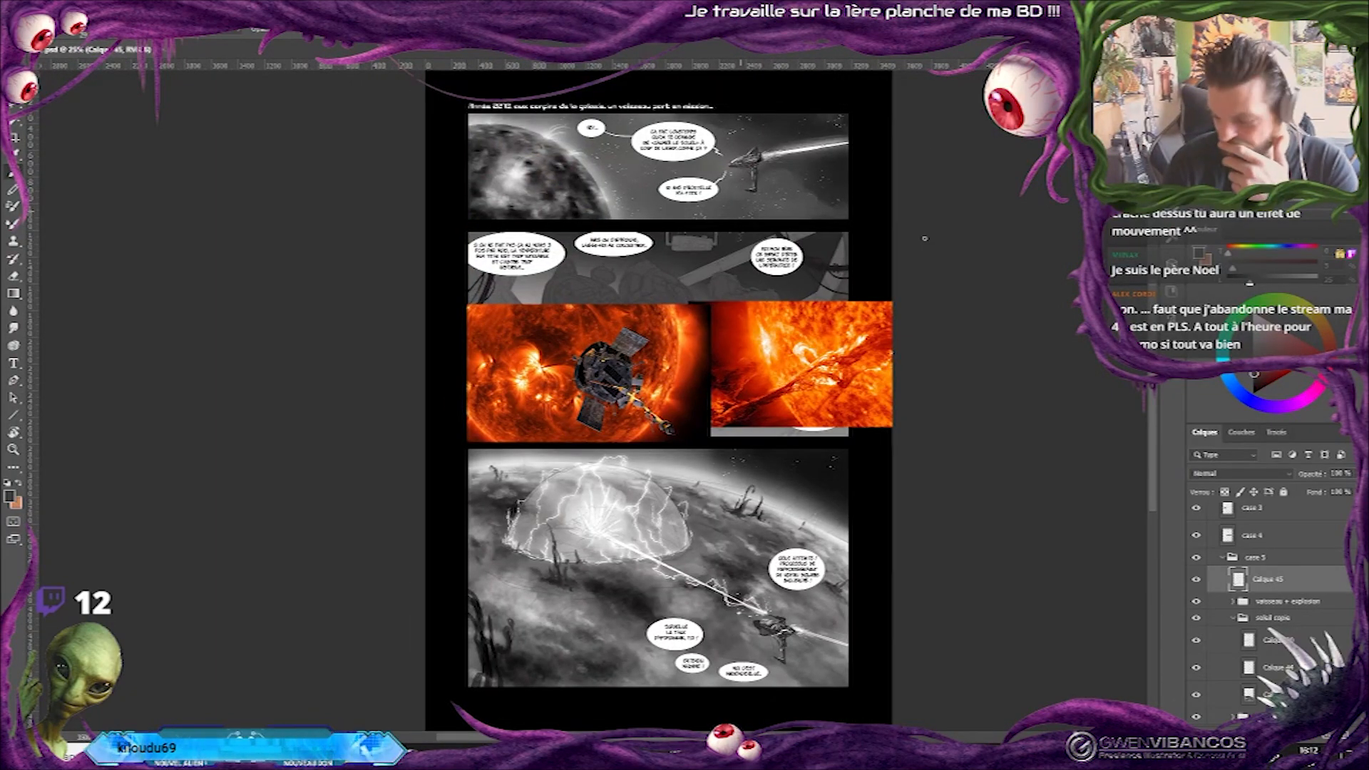
{"action": "key", "text": "ctrl+plus"}
{"action": "left_click_drag", "start_coordinate": [635, 506], "coordinate": [651, 418]}
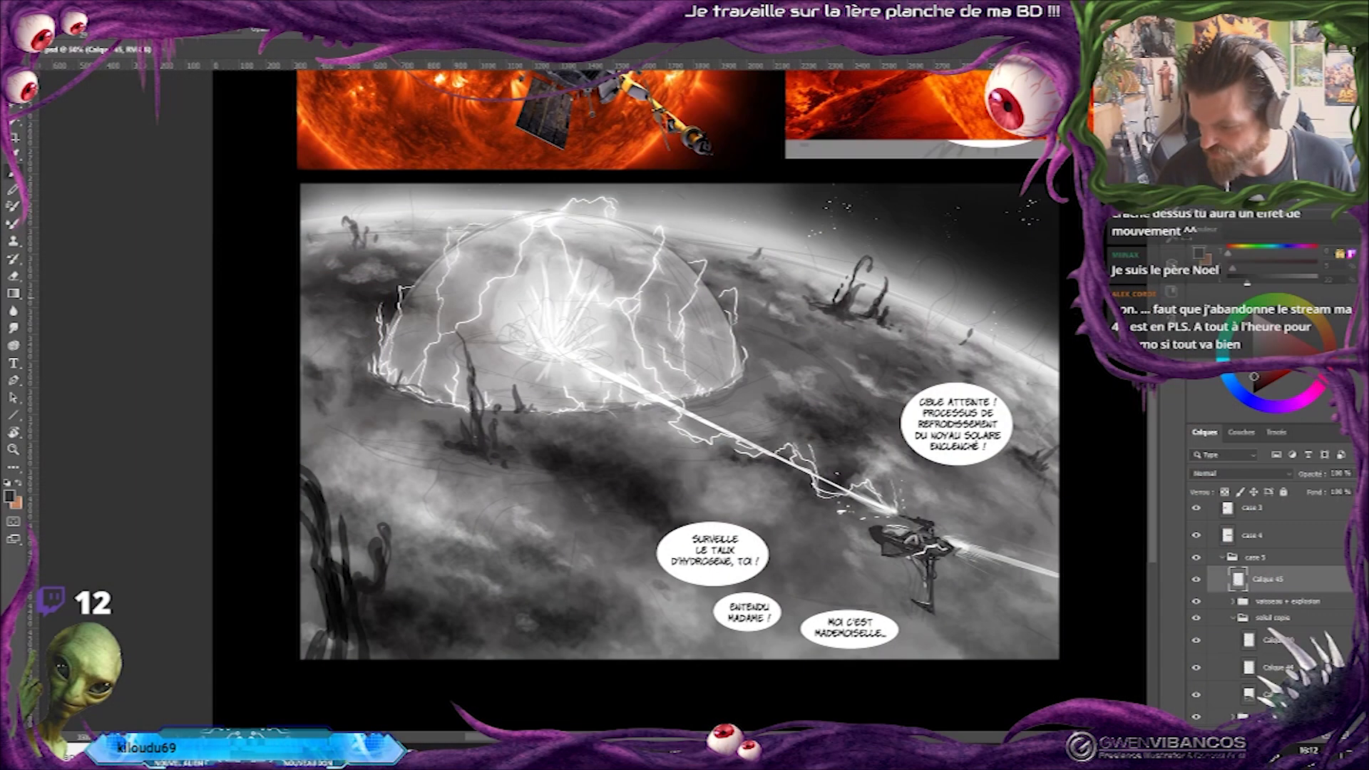
{"action": "scroll", "coordinate": [677, 399], "scroll_direction": "up", "scroll_amount": 5}
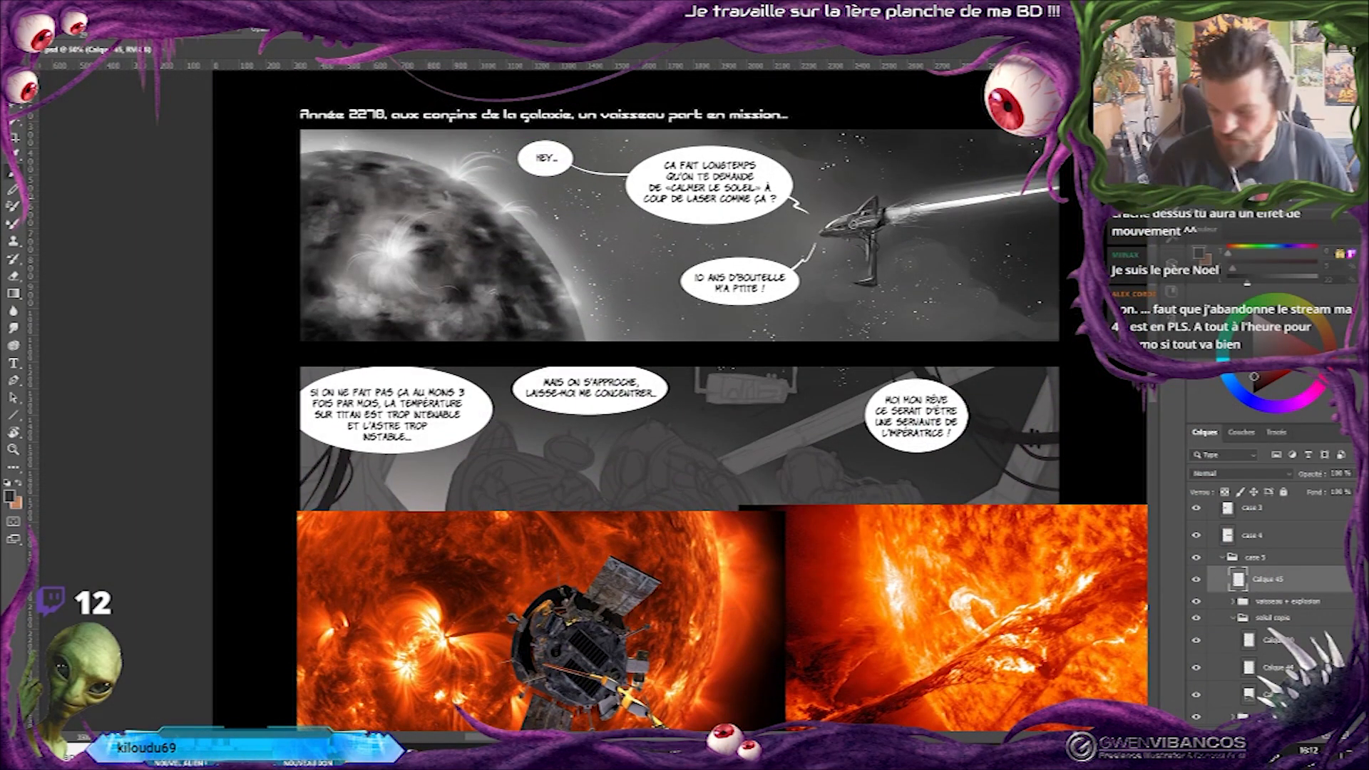
{"action": "scroll", "coordinate": [678, 400], "scroll_direction": "down", "scroll_amount": 5}
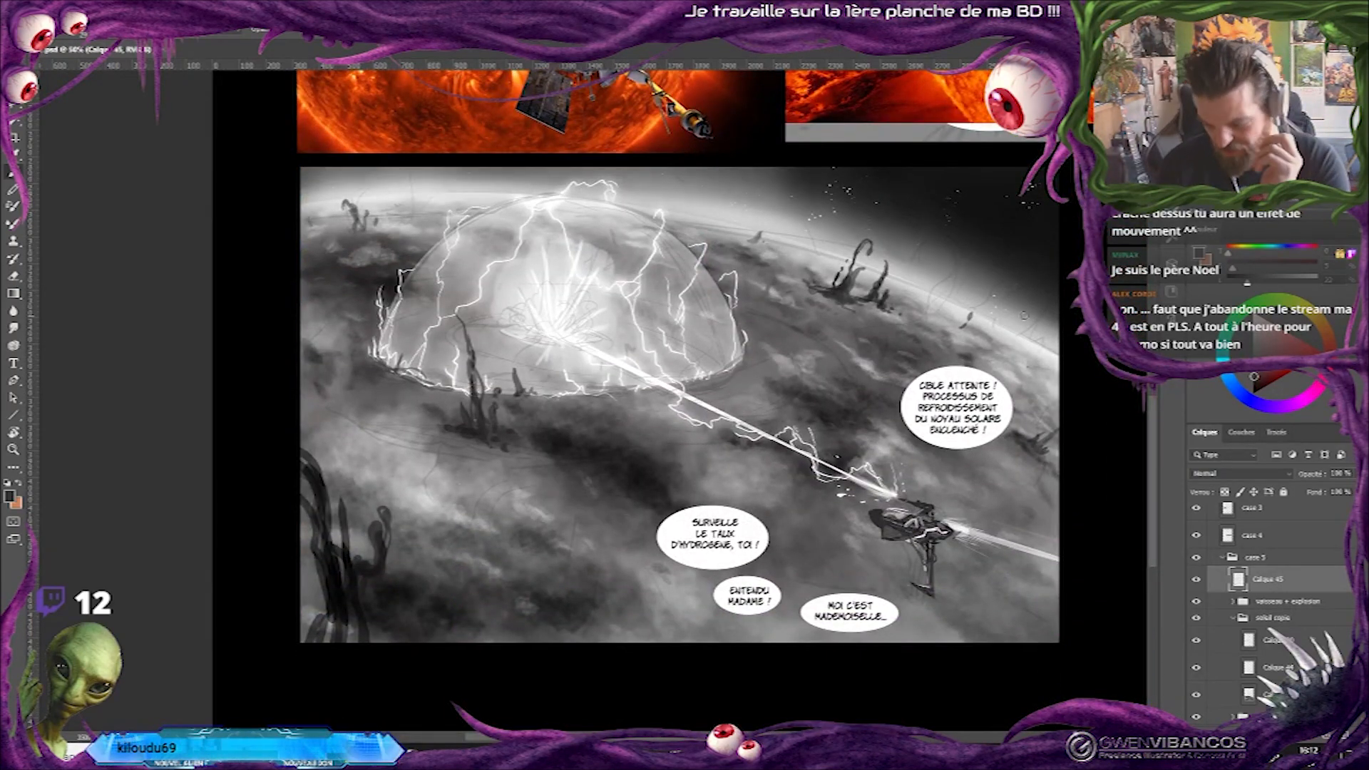
{"action": "left_click", "coordinate": [1196, 579]}
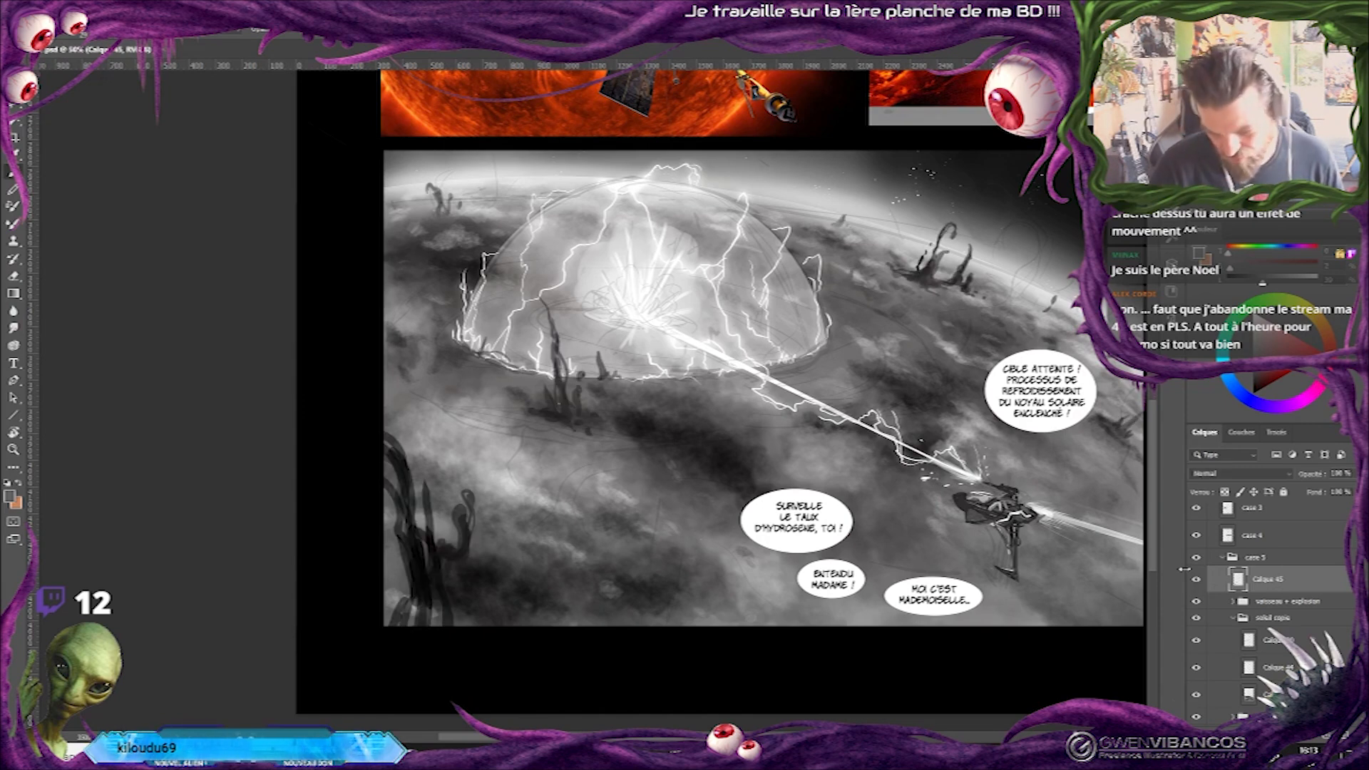
Paint more small dark tendrils along the dome's base, from its right edge round to its left edge.
{"action": "left_click", "coordinate": [625, 372], "text": "alt"}
{"action": "left_click", "coordinate": [746, 374], "text": "alt"}
{"action": "left_click", "coordinate": [822, 359], "text": "alt"}
{"action": "mouse_move", "coordinate": [802, 339]}
{"action": "left_mouse_down"}
{"action": "mouse_move", "coordinate": [804, 351]}
{"action": "mouse_move", "coordinate": [815, 333]}
{"action": "left_mouse_up"}
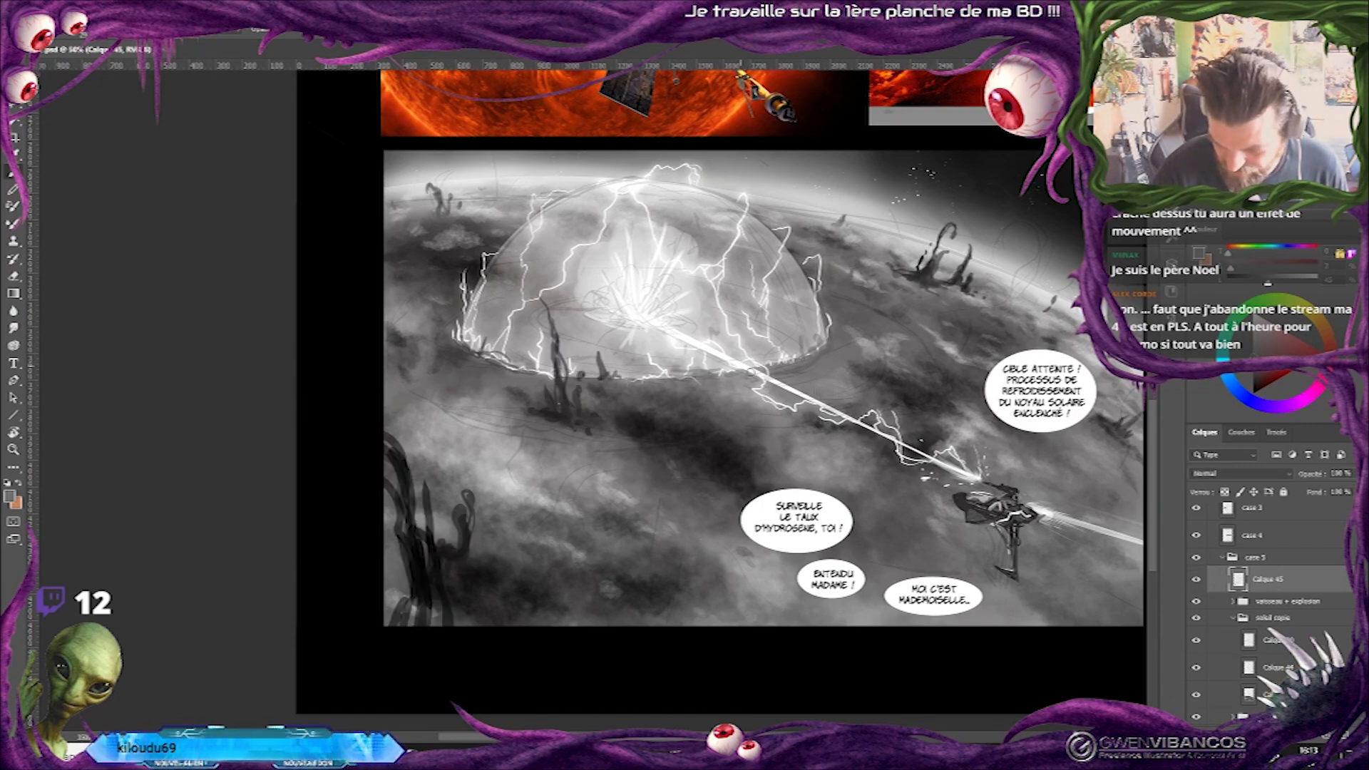
{"action": "left_click_drag", "start_coordinate": [763, 369], "coordinate": [765, 356]}
{"action": "left_click_drag", "start_coordinate": [511, 367], "coordinate": [516, 350]}
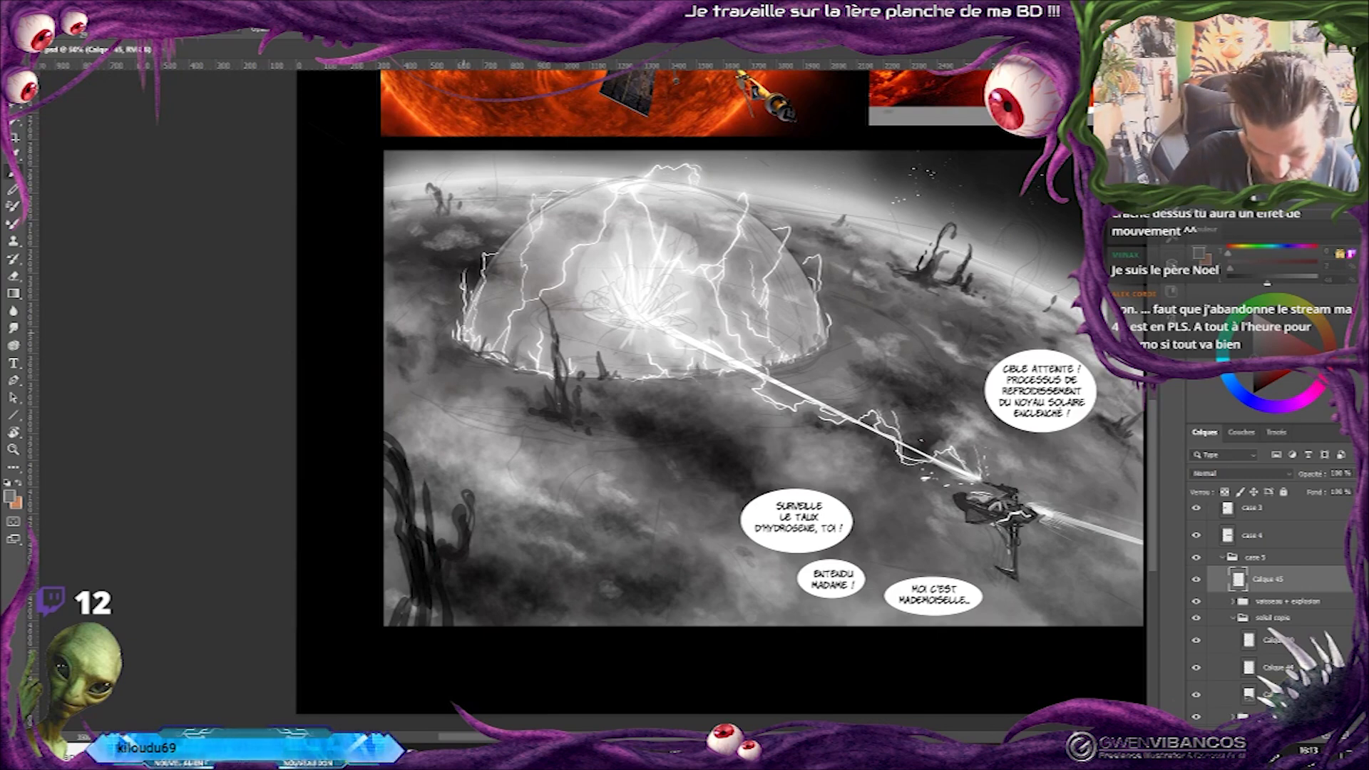
{"action": "left_click", "coordinate": [463, 319], "text": "alt"}
{"action": "left_click_drag", "start_coordinate": [464, 318], "coordinate": [461, 348]}
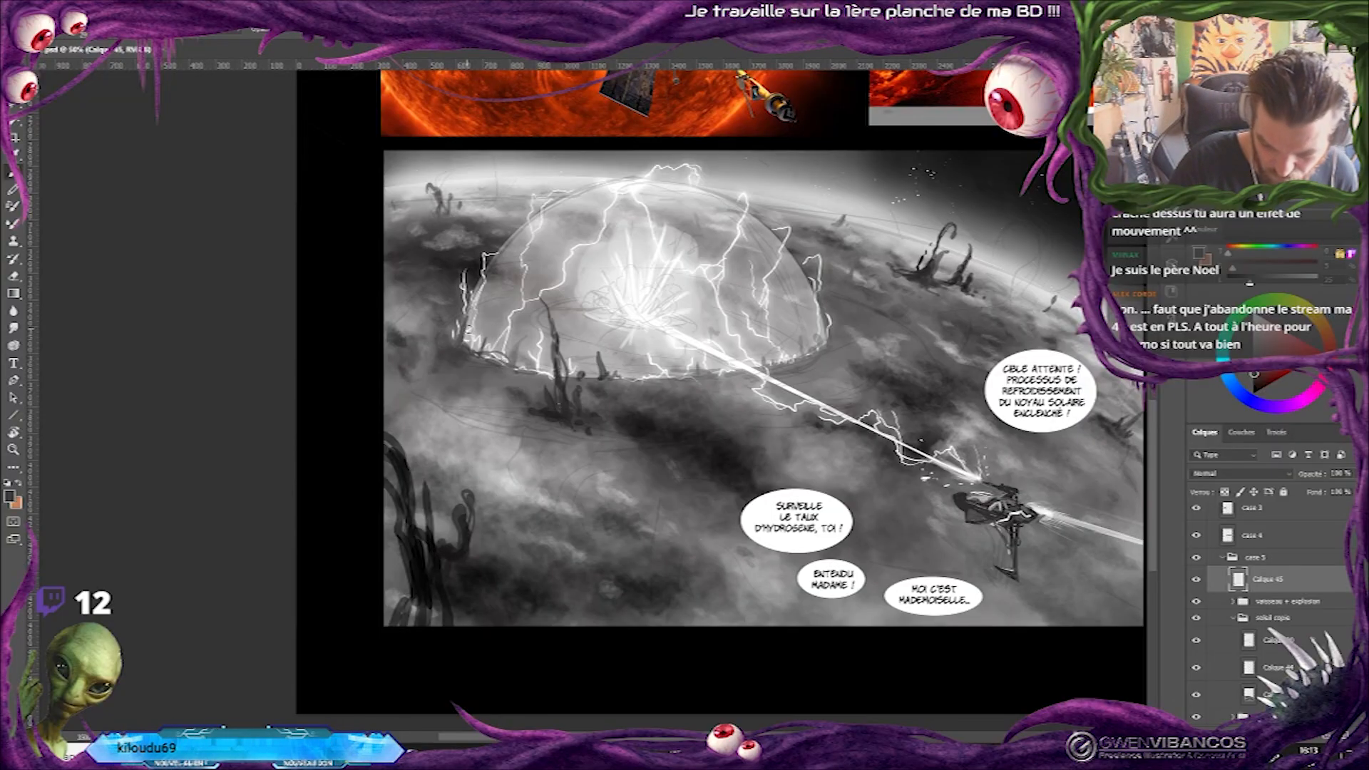
{"action": "left_click_drag", "start_coordinate": [472, 333], "coordinate": [476, 313]}
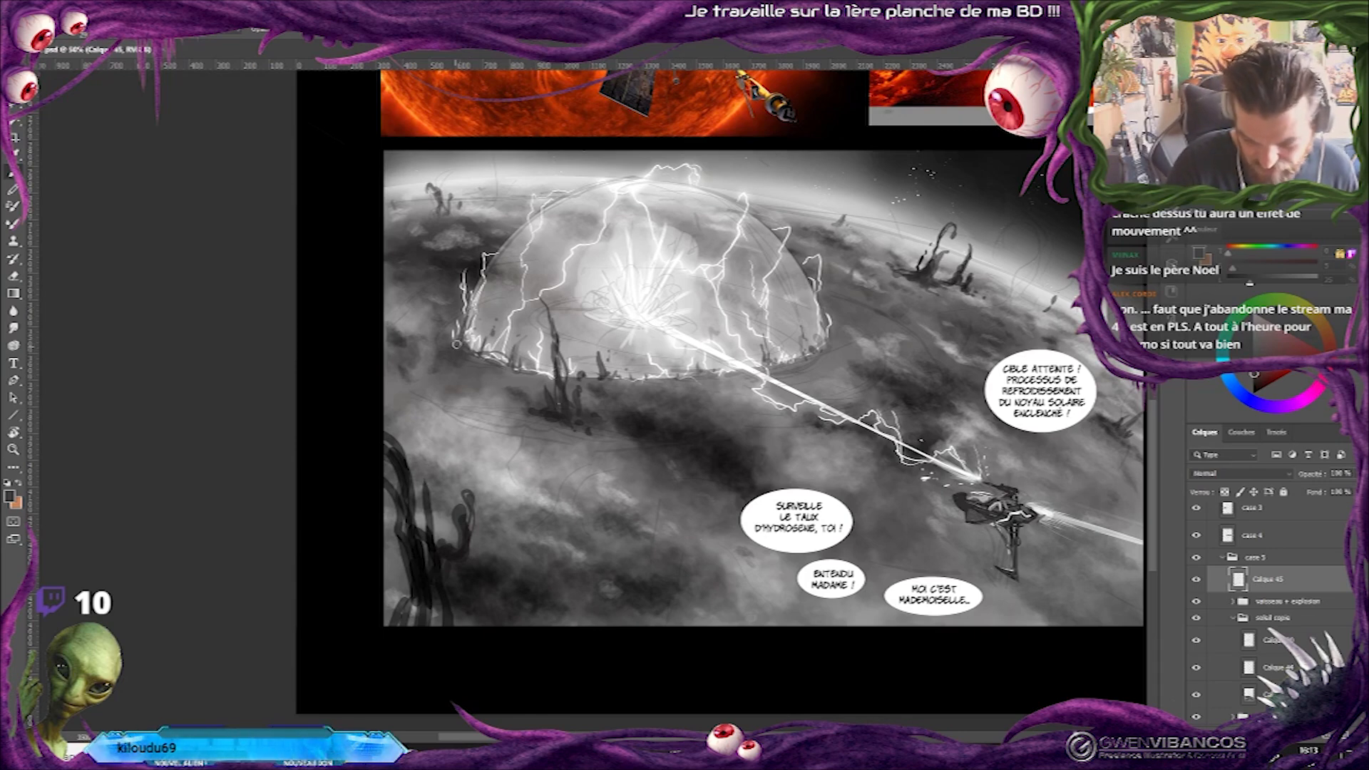
Hide the solar references above the planet panel and review the page's panels together.
{"action": "key", "text": "ctrl+minus"}
{"action": "left_click_drag", "start_coordinate": [651, 332], "coordinate": [681, 266]}
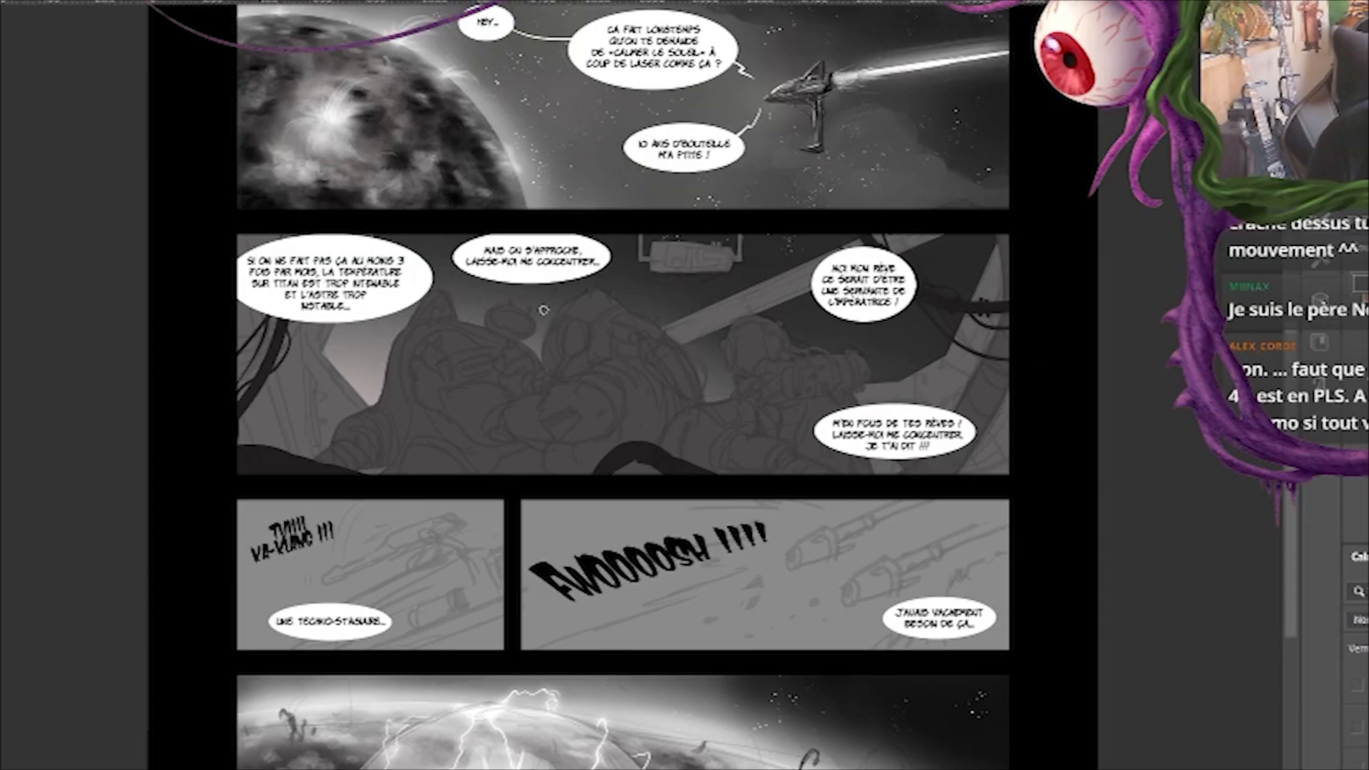
{"action": "left_click_drag", "start_coordinate": [780, 352], "coordinate": [898, 214]}
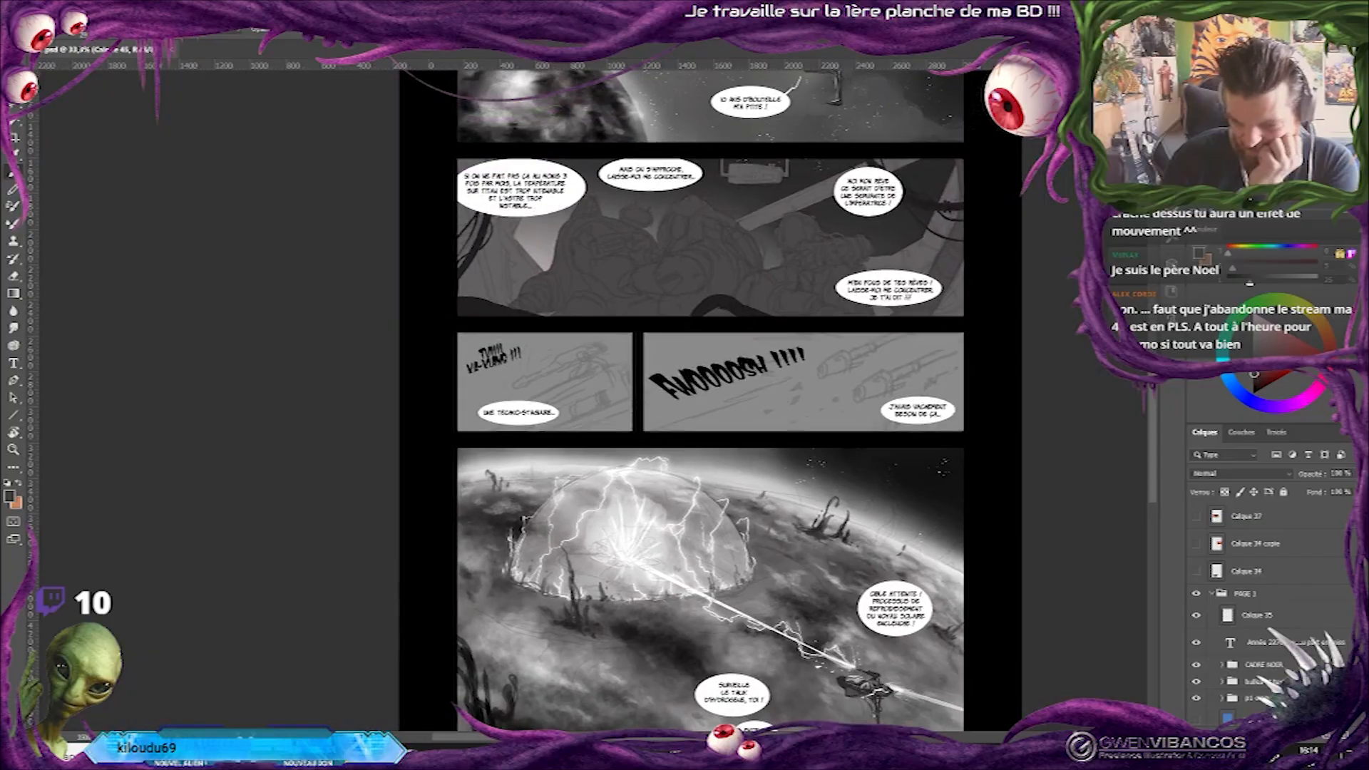
{"action": "left_click_drag", "start_coordinate": [888, 214], "coordinate": [858, 342]}
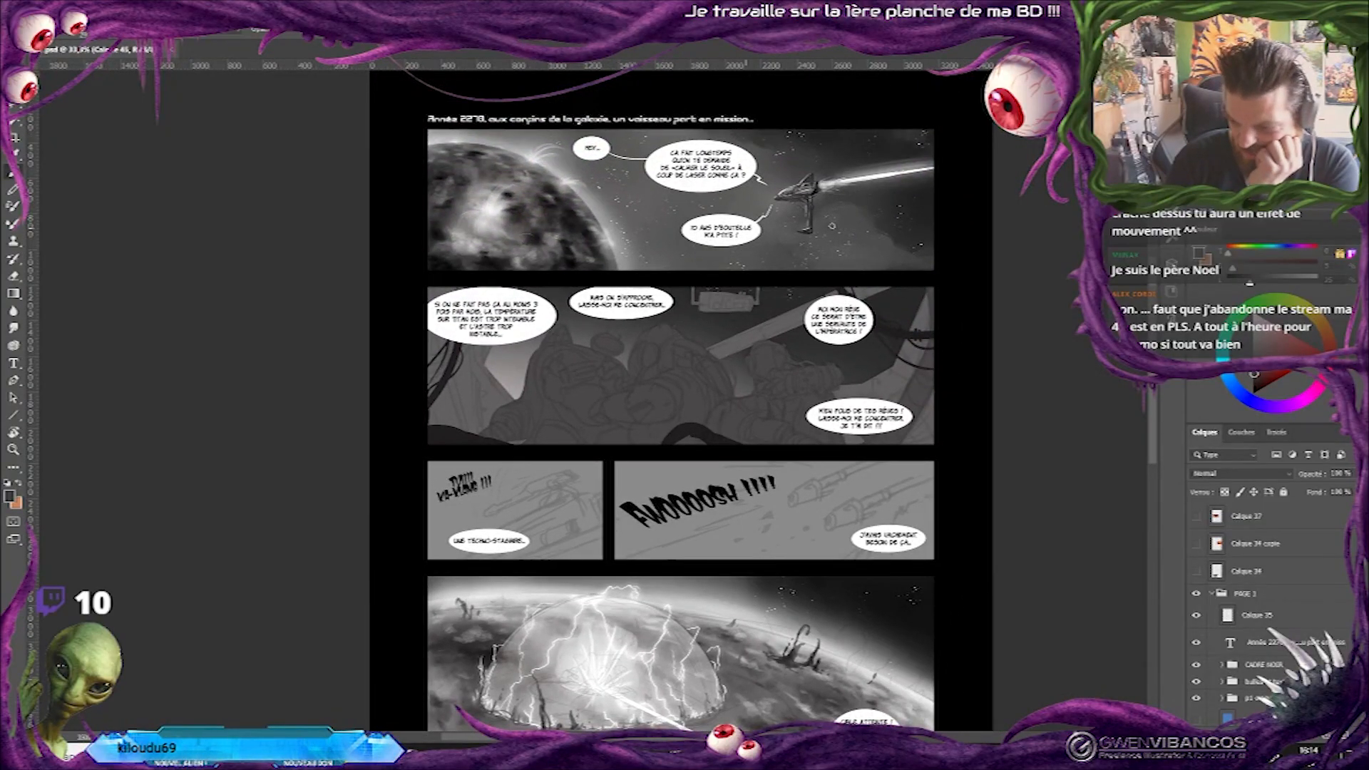
{"action": "left_click_drag", "start_coordinate": [832, 226], "coordinate": [890, 134]}
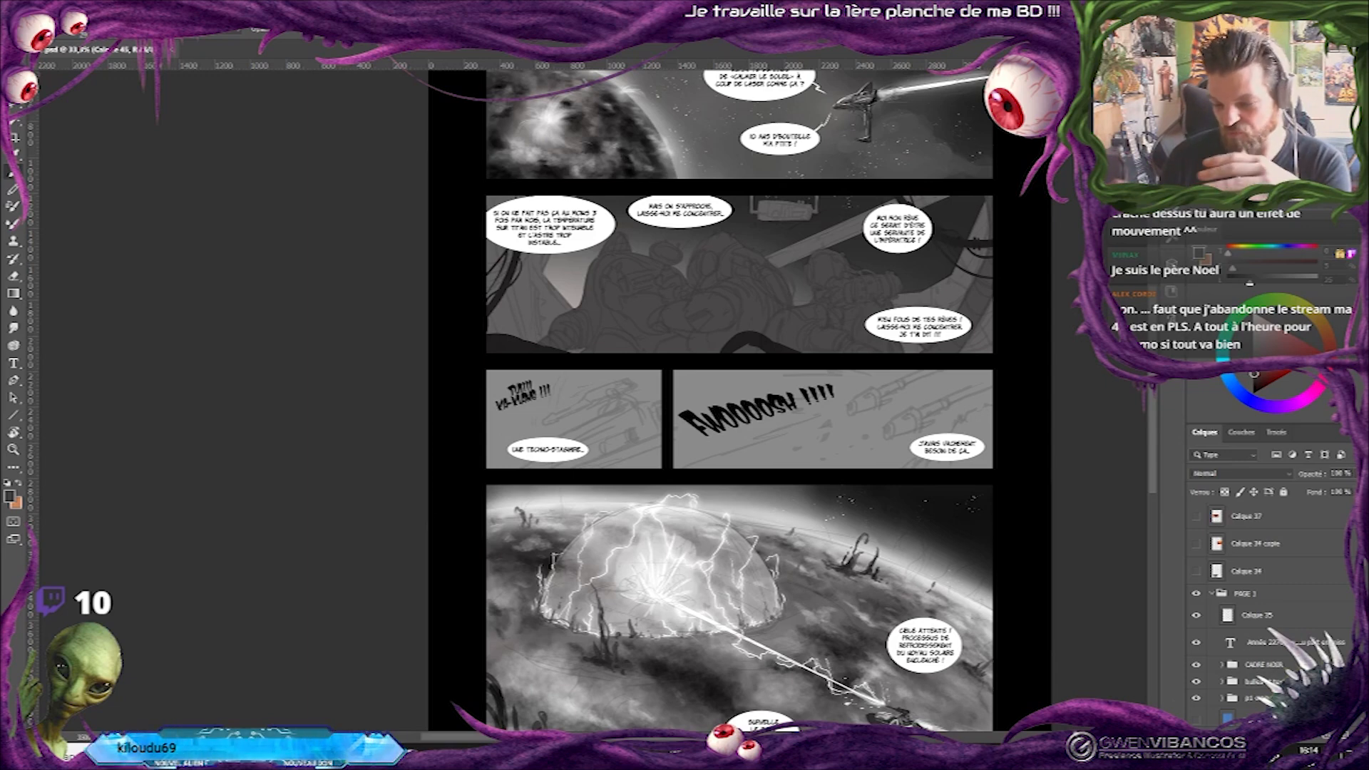
{"action": "left_click_drag", "start_coordinate": [791, 285], "coordinate": [839, 322]}
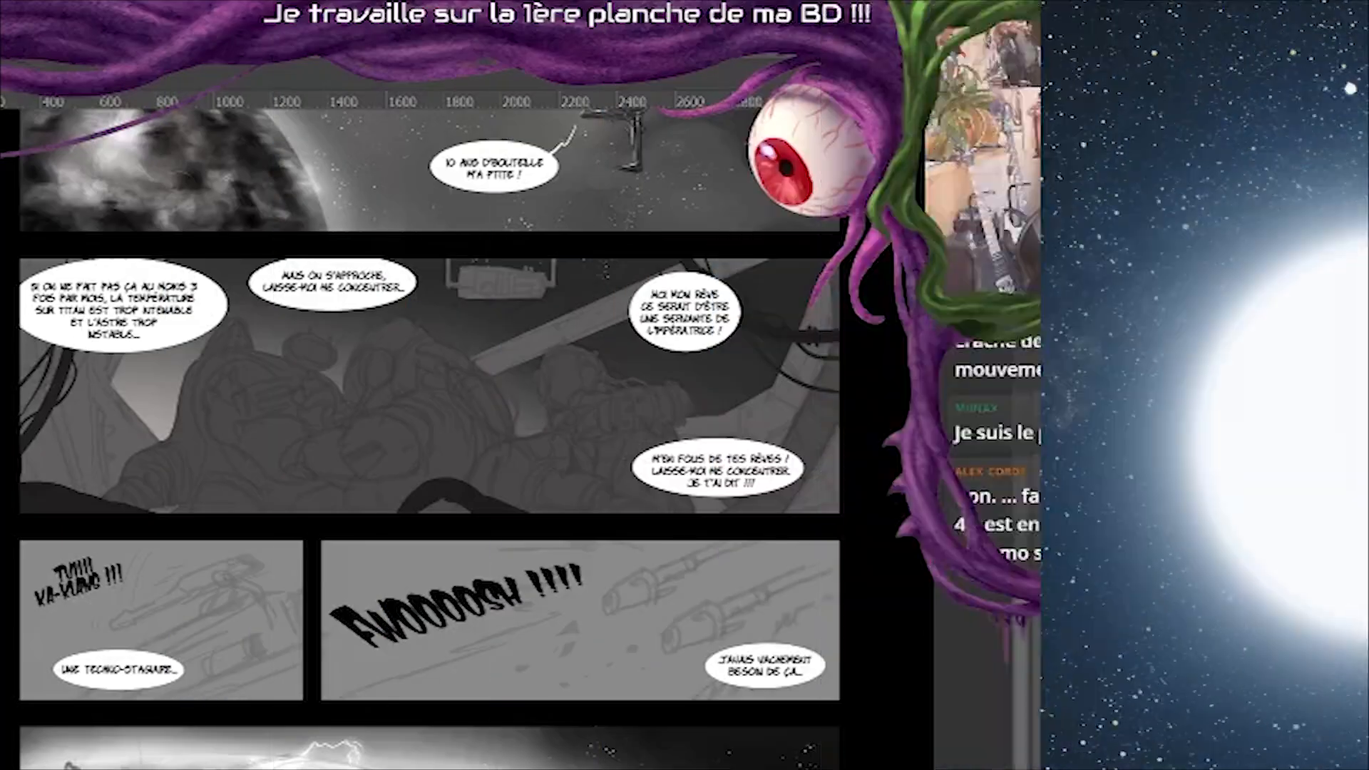
{"action": "left_click_drag", "start_coordinate": [456, 428], "coordinate": [444, 332]}
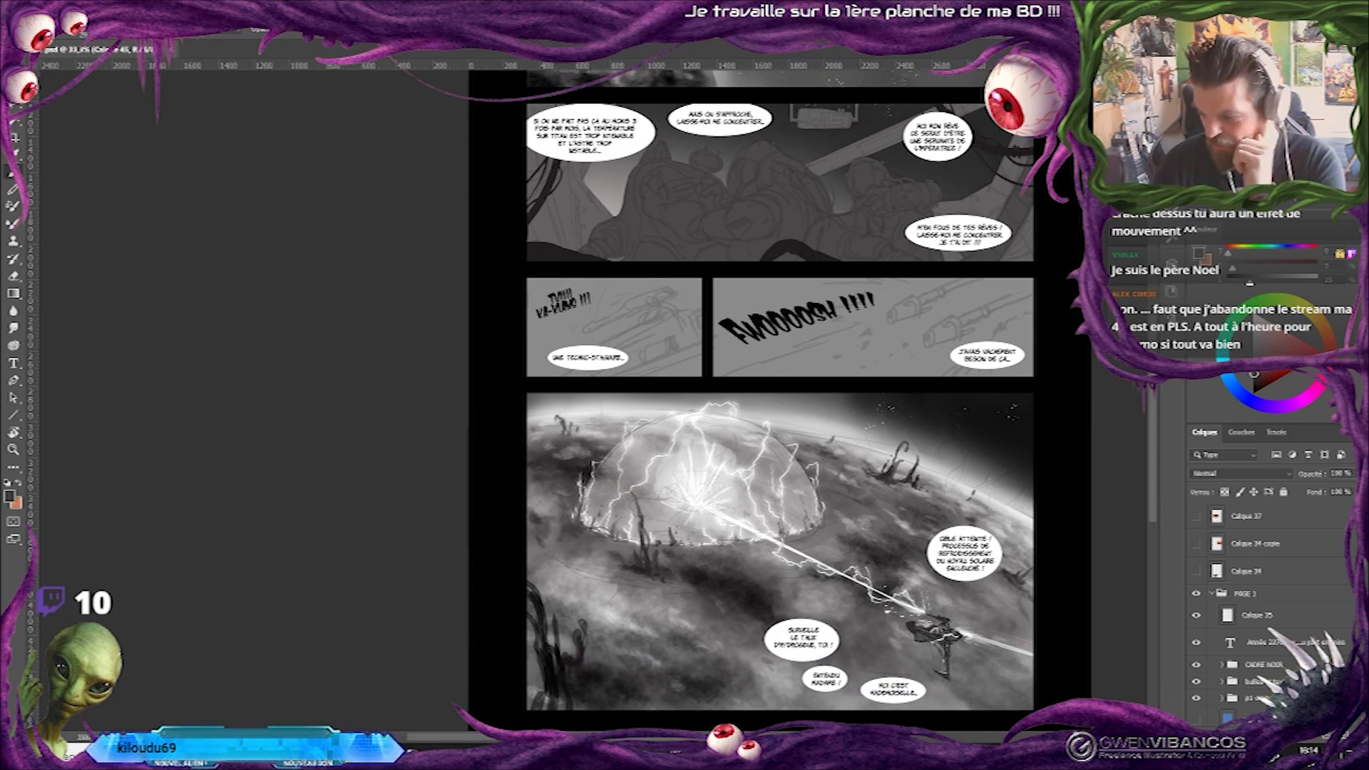
Compare the last panel with the tendril layer Calque 45 hidden and shown.
{"action": "left_click_drag", "start_coordinate": [769, 530], "coordinate": [769, 379]}
{"action": "scroll", "coordinate": [769, 379], "scroll_direction": "up", "scroll_amount": 1}
{"action": "left_click_drag", "start_coordinate": [800, 174], "coordinate": [801, 98]}
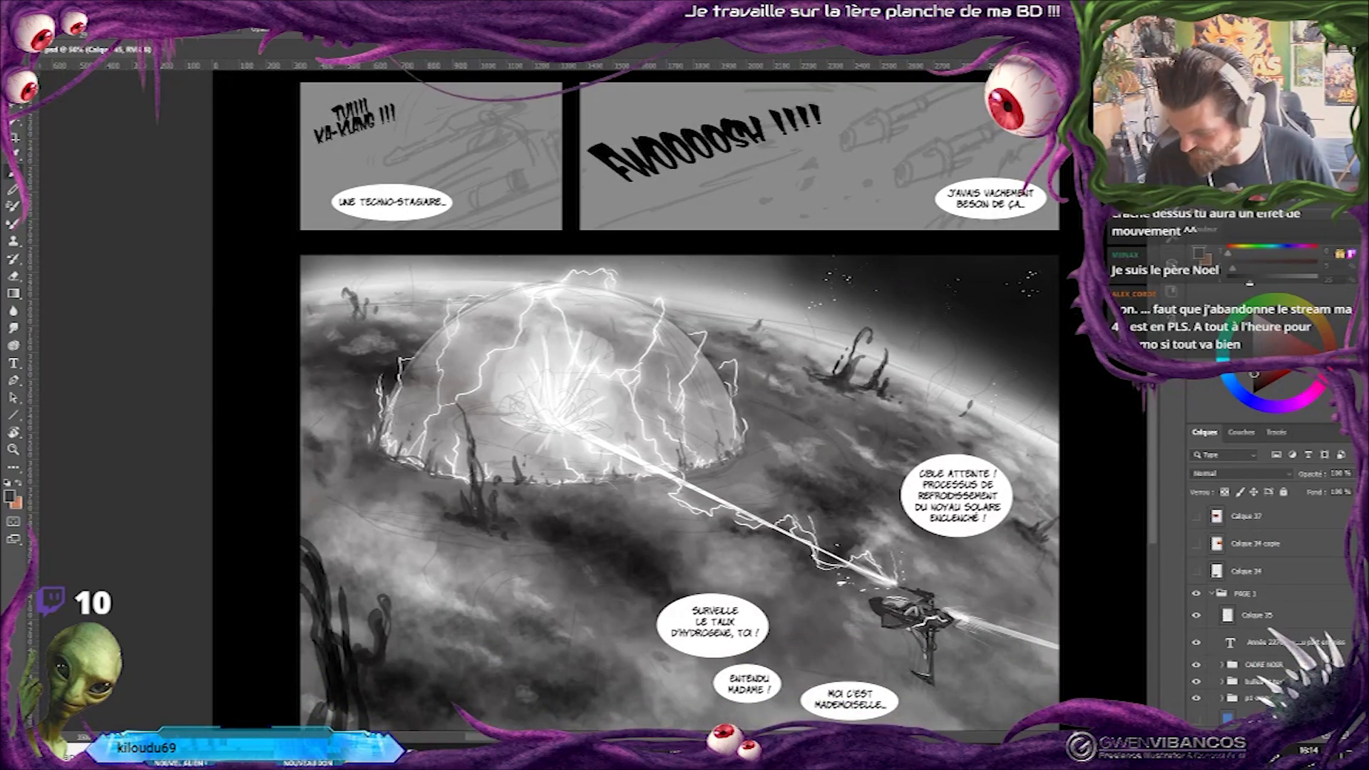
{"action": "scroll", "coordinate": [1348, 610], "scroll_direction": "down", "scroll_amount": 5}
{"action": "left_click", "coordinate": [1196, 610]}
{"action": "left_click", "coordinate": [1195, 609]}
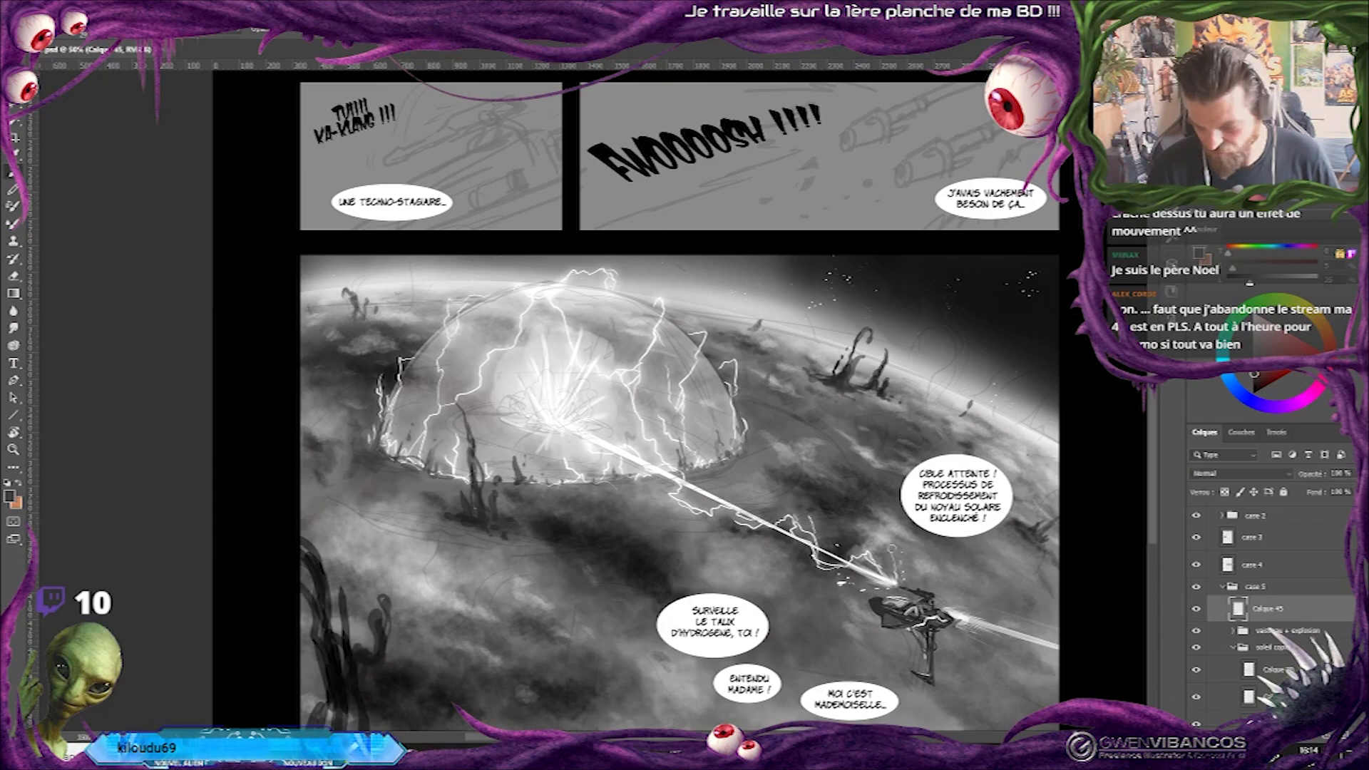
On the explosion layer, choose another brush and paint white rays and sparks around the laser's impact burst inside the dome.
{"action": "left_click_drag", "start_coordinate": [833, 491], "coordinate": [974, 435]}
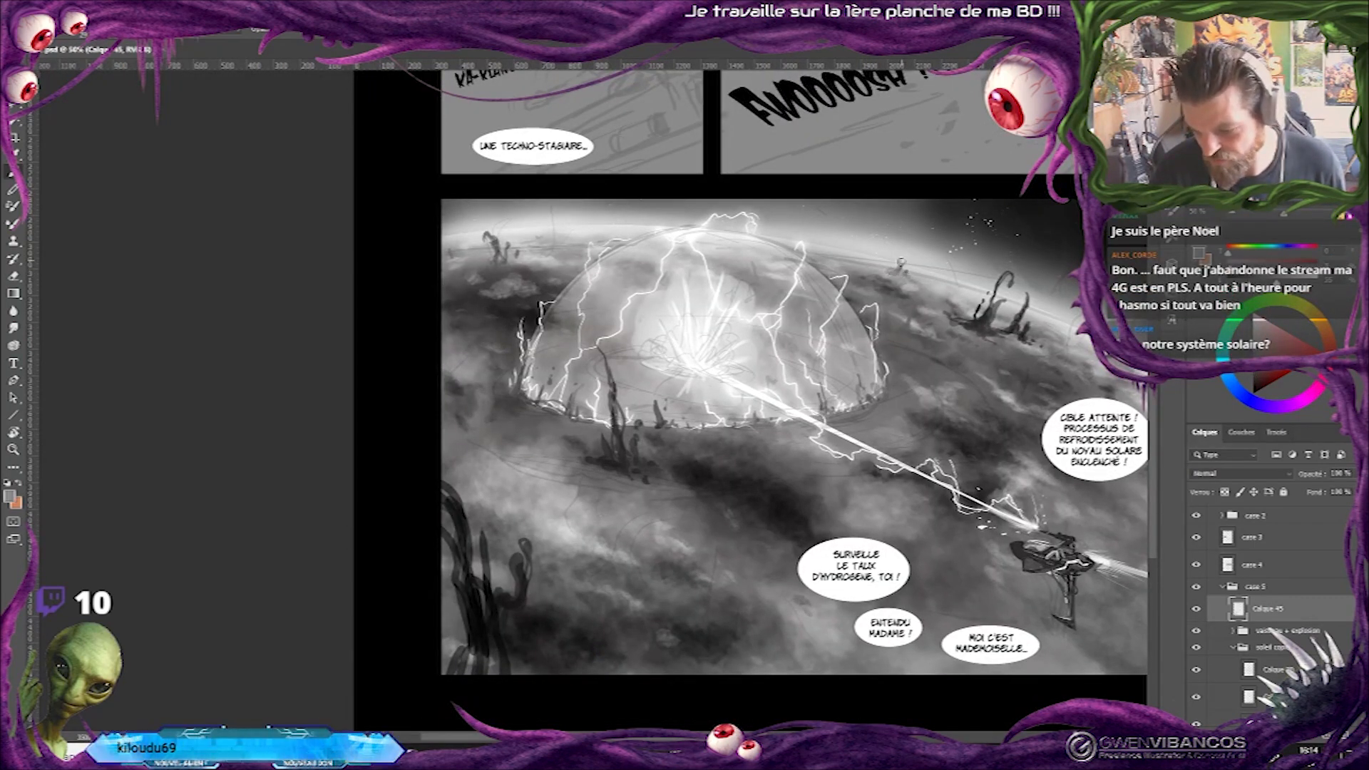
{"action": "left_click_drag", "start_coordinate": [1046, 578], "coordinate": [1030, 516]}
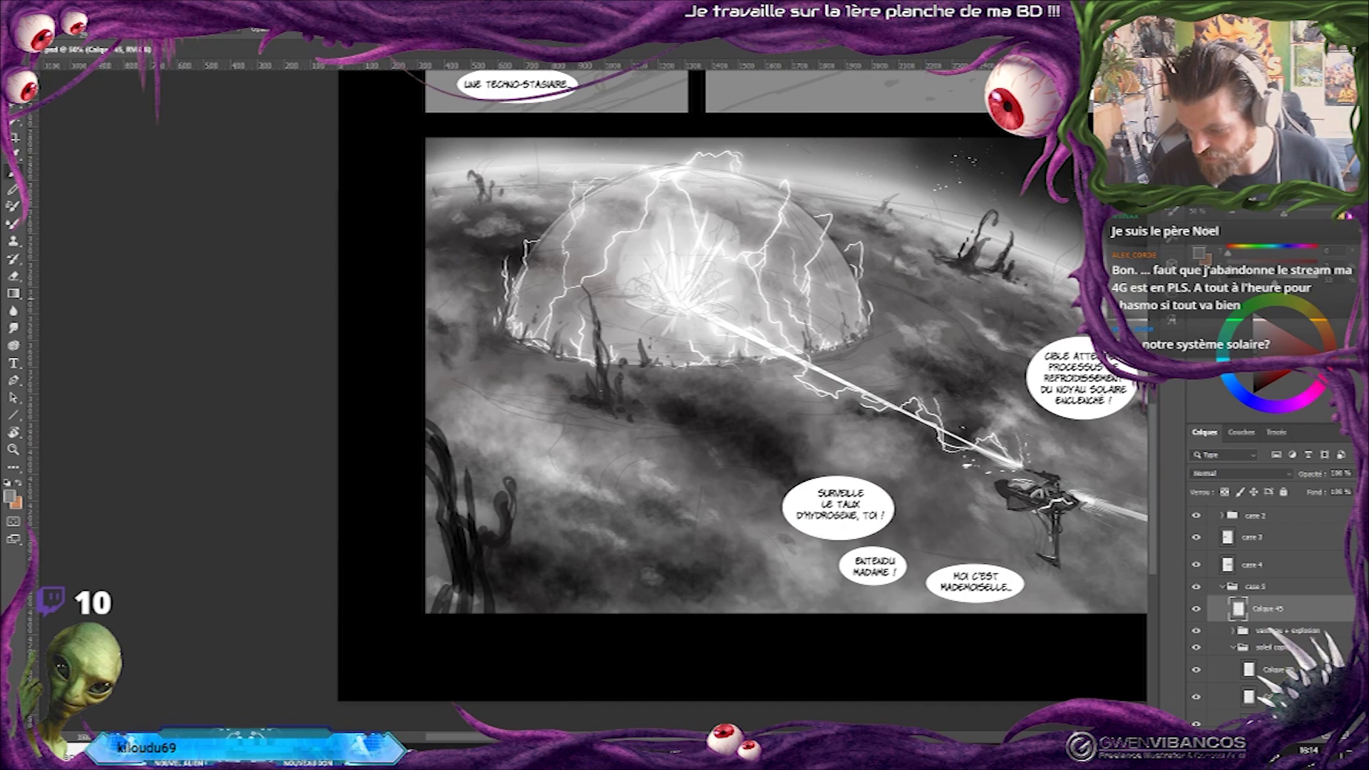
{"action": "left_click_drag", "start_coordinate": [726, 373], "coordinate": [821, 368]}
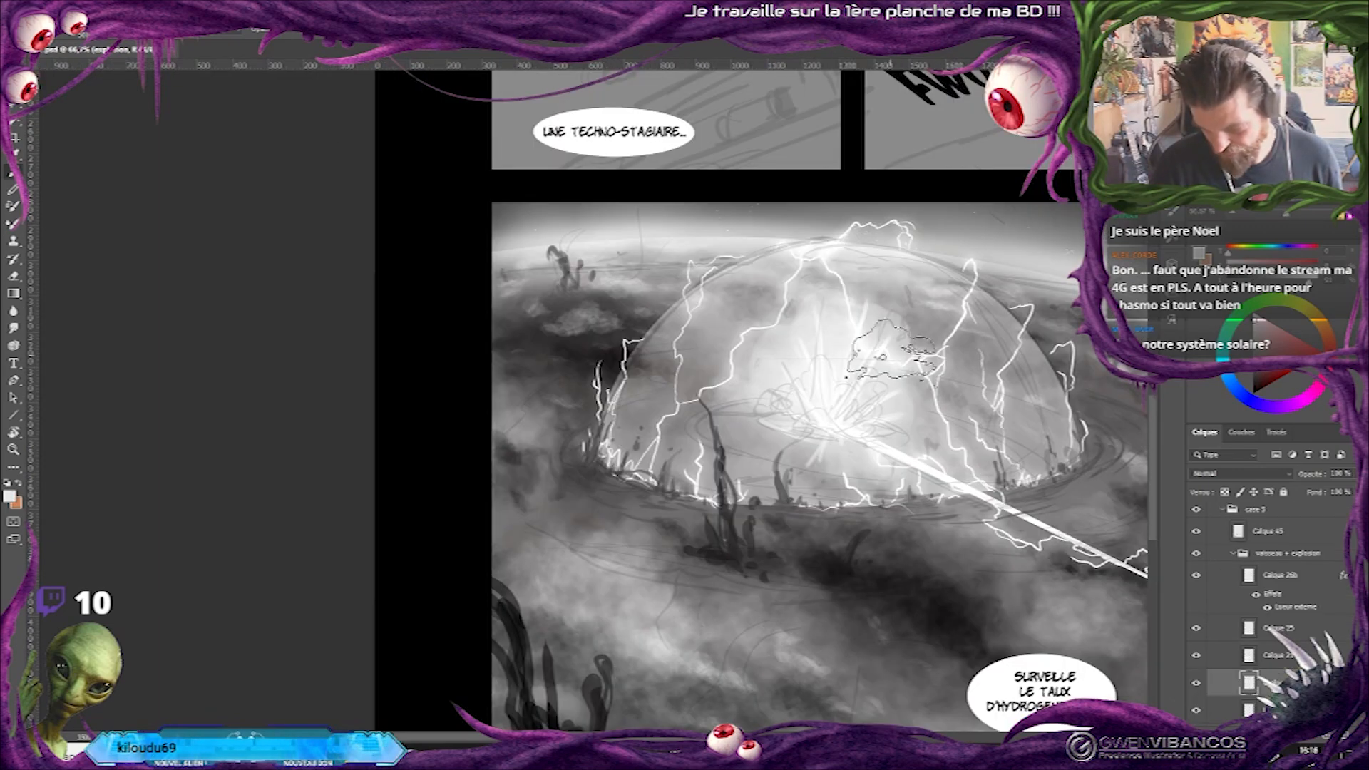
{"action": "right_click", "coordinate": [909, 356]}
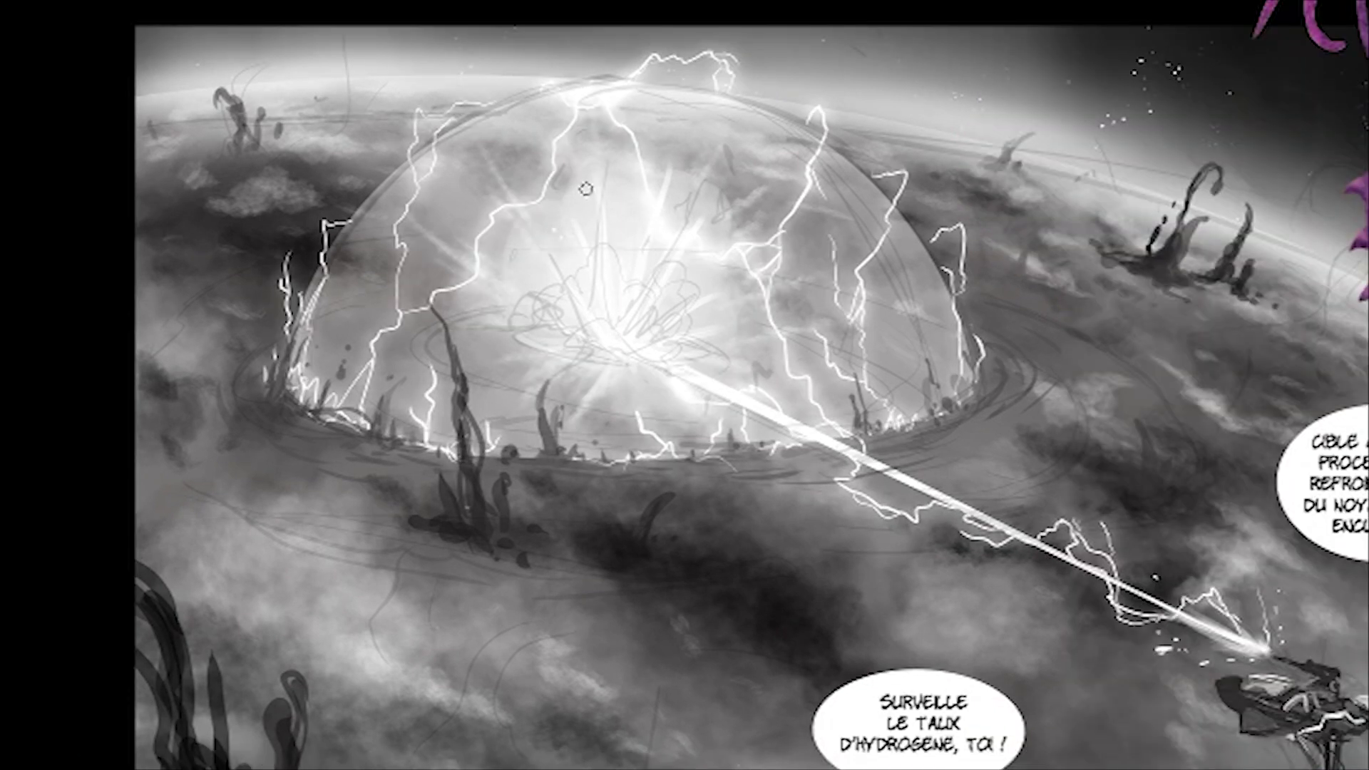
{"action": "left_click", "coordinate": [584, 209]}
{"action": "left_click", "coordinate": [629, 211]}
{"action": "left_click", "coordinate": [631, 224]}
{"action": "left_click", "coordinate": [676, 212]}
{"action": "left_click", "coordinate": [698, 262]}
{"action": "left_click", "coordinate": [703, 266]}
{"action": "left_click", "coordinate": [709, 271]}
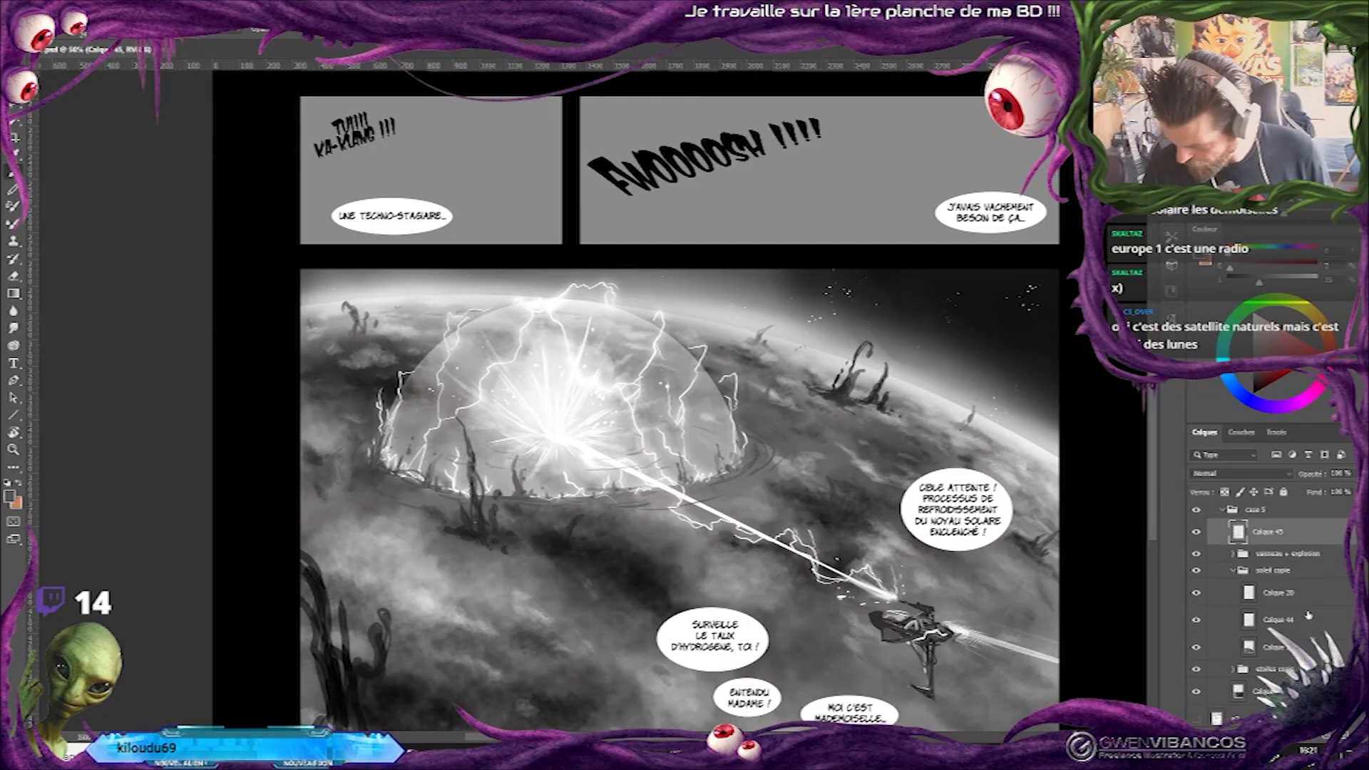
Select the dome and subtract an ellipse over its base so only the upper shell remains selected.
{"action": "left_click", "coordinate": [1196, 592]}
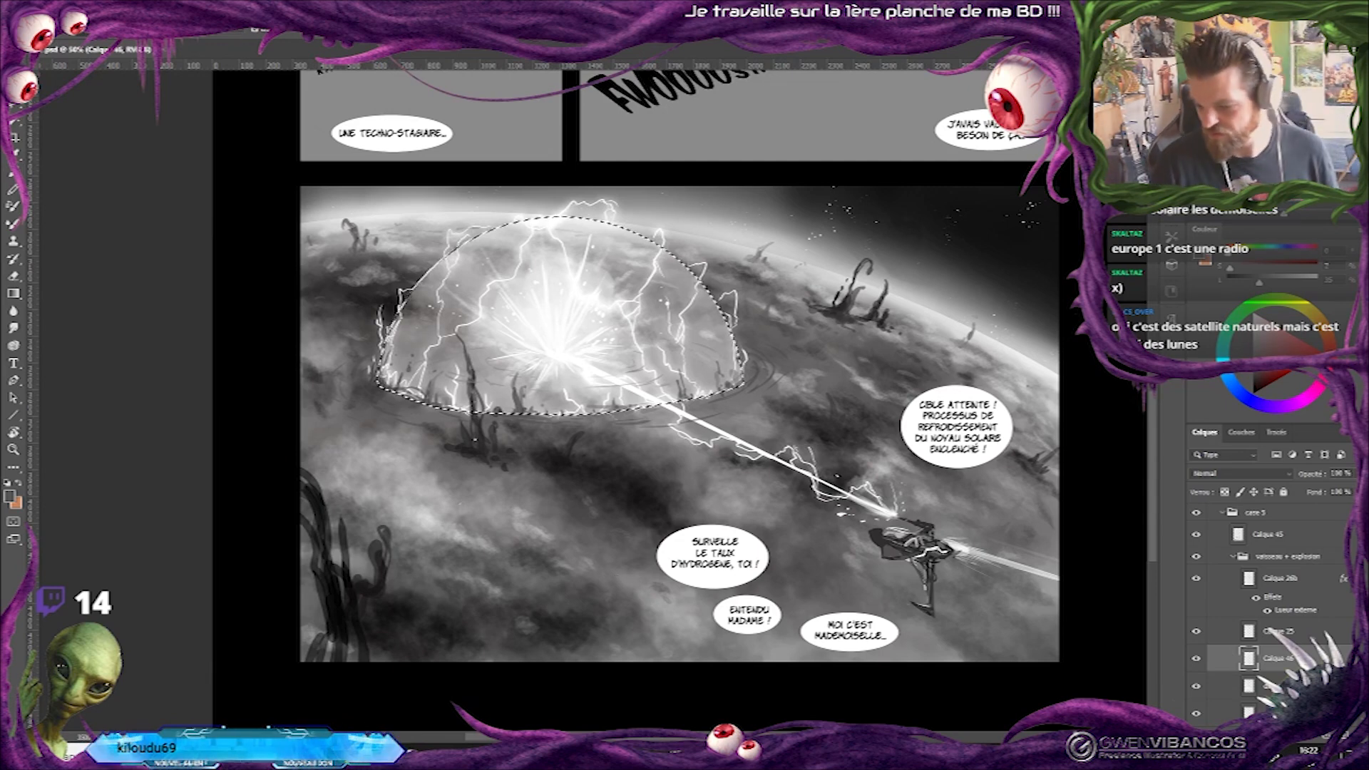
{"action": "left_click_drag", "start_coordinate": [658, 467], "coordinate": [742, 455]}
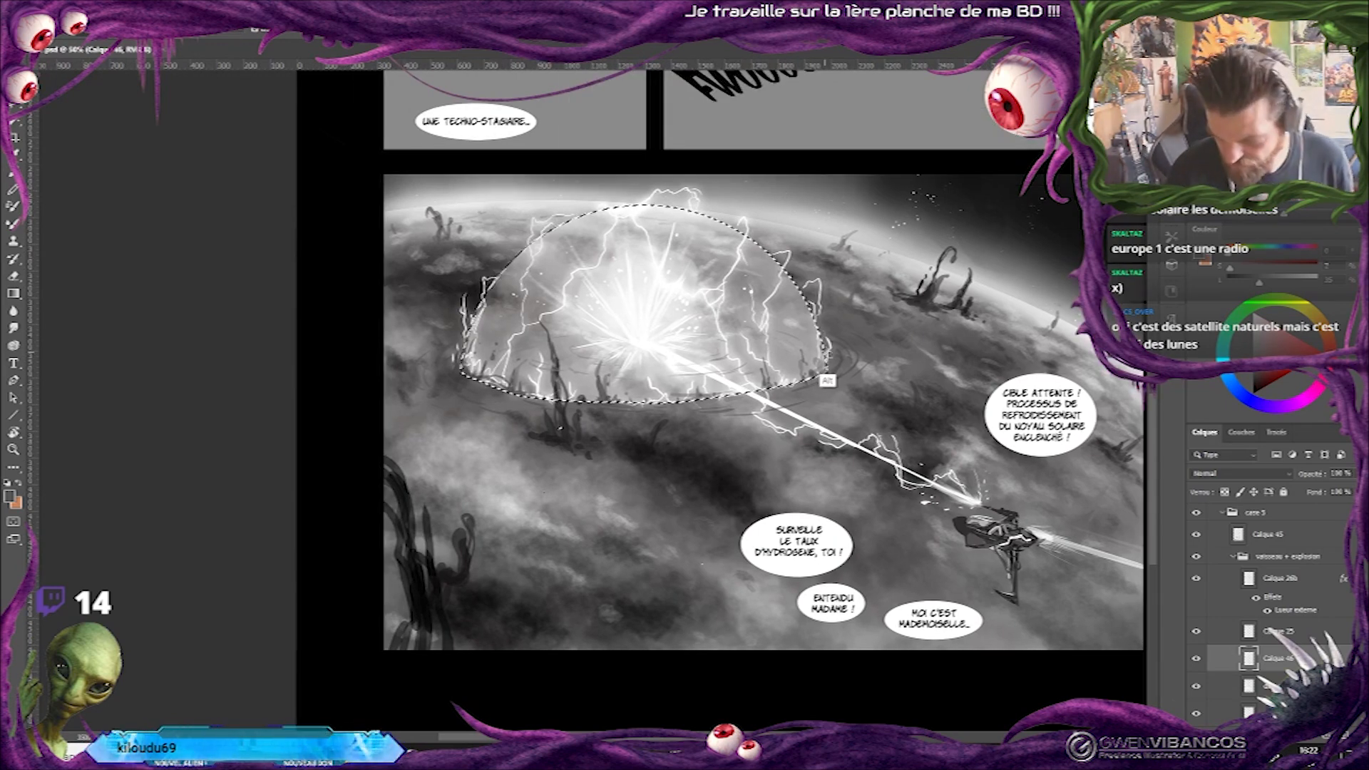
{"action": "left_click_drag", "start_coordinate": [462, 329], "coordinate": [832, 407]}
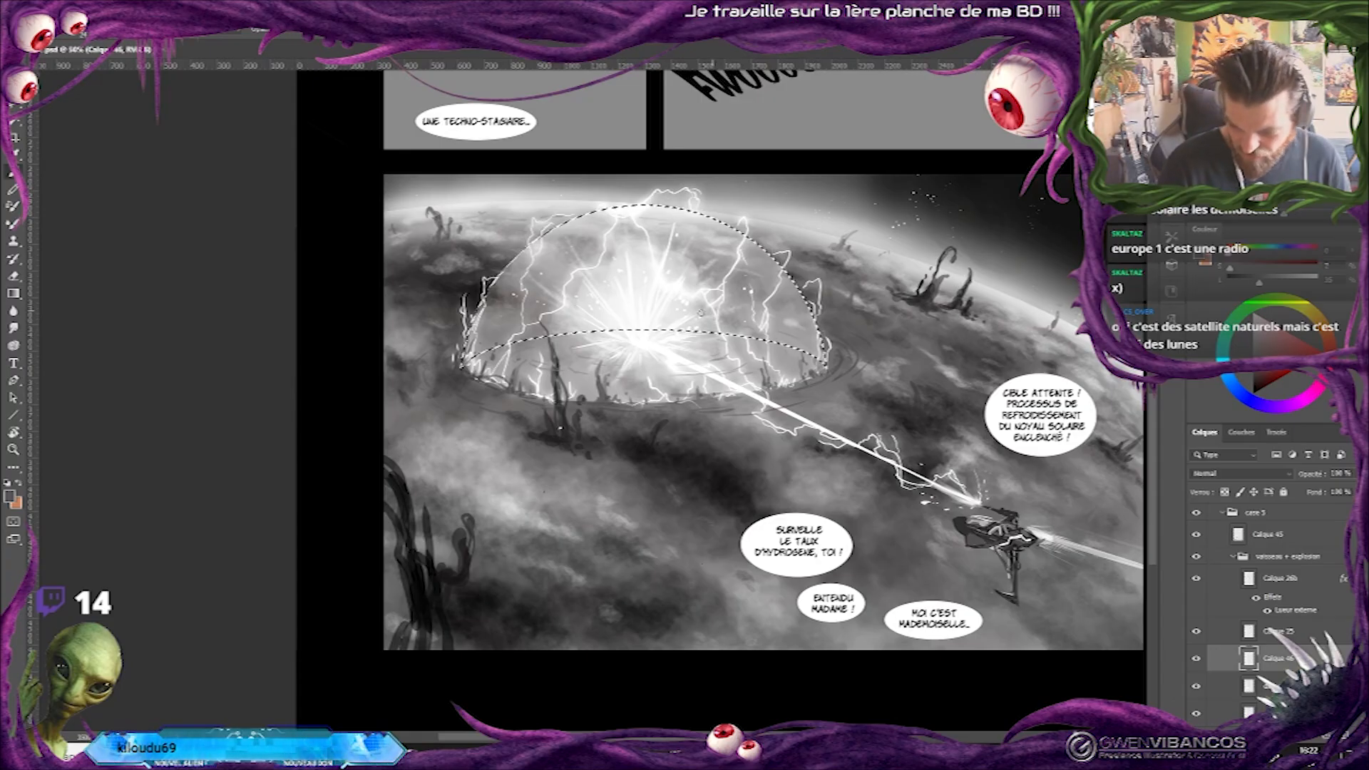
Sample white, enlarge the soft round brush, paint a faint glow over the dome's upper shell, and clear the selection.
{"action": "left_click", "coordinate": [648, 300], "text": "alt"}
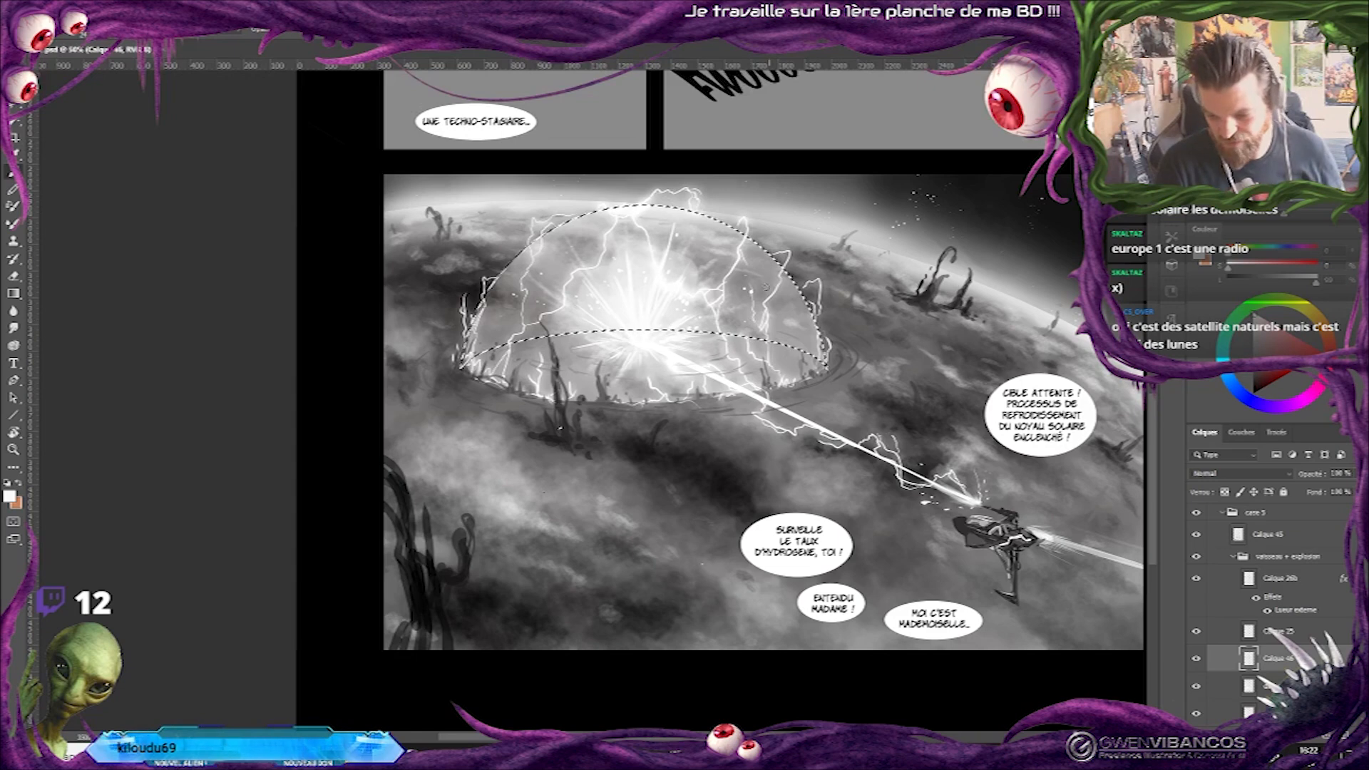
{"action": "right_click", "coordinate": [657, 334]}
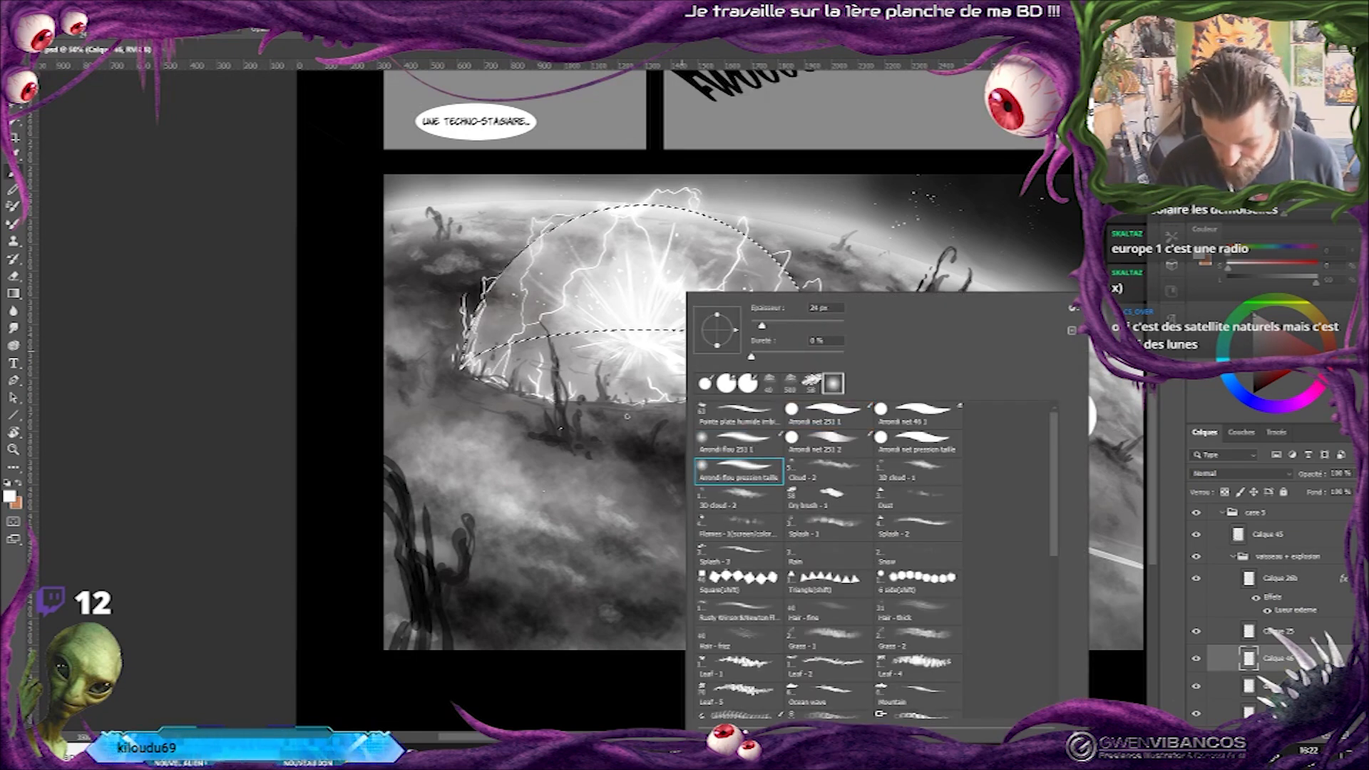
{"action": "left_click", "coordinate": [574, 318], "text": "alt"}
{"action": "left_click", "coordinate": [582, 317], "text": "alt"}
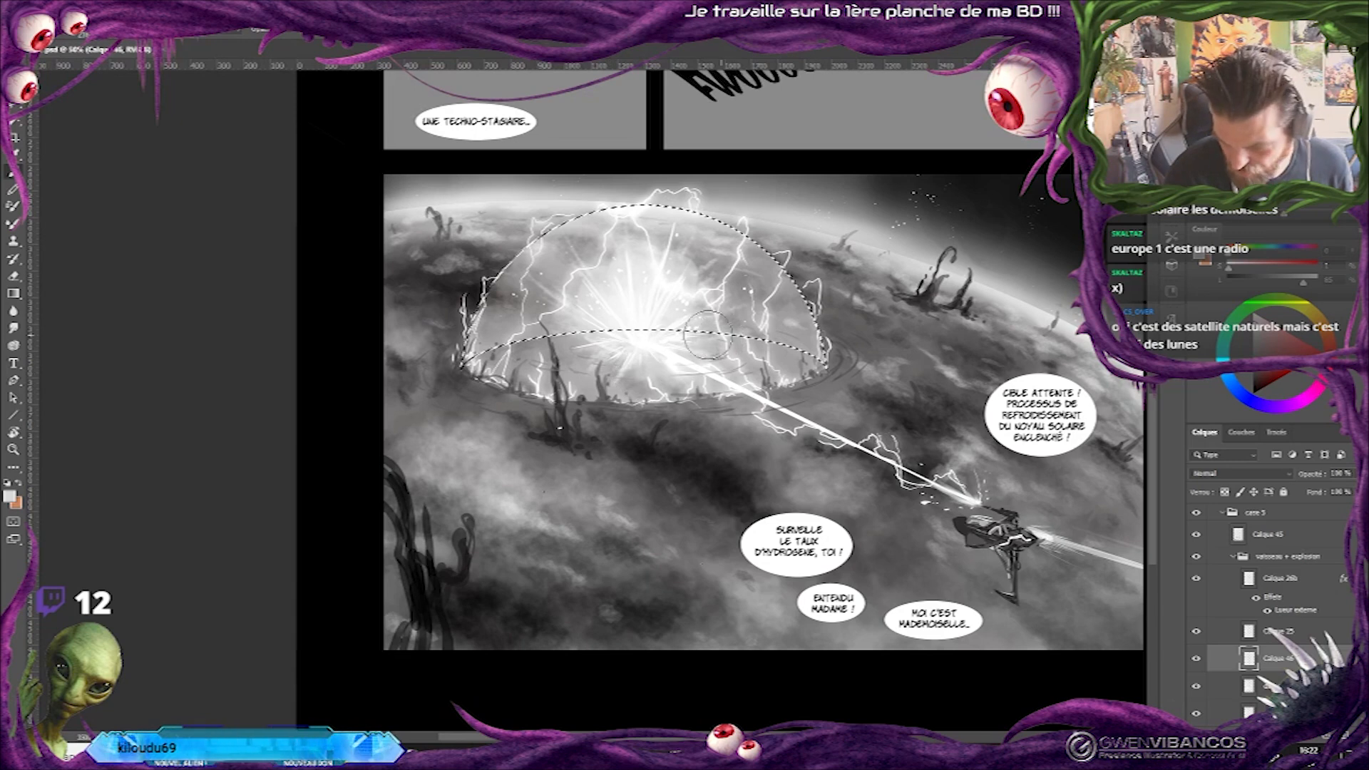
{"action": "key", "text": "ctrl+d"}
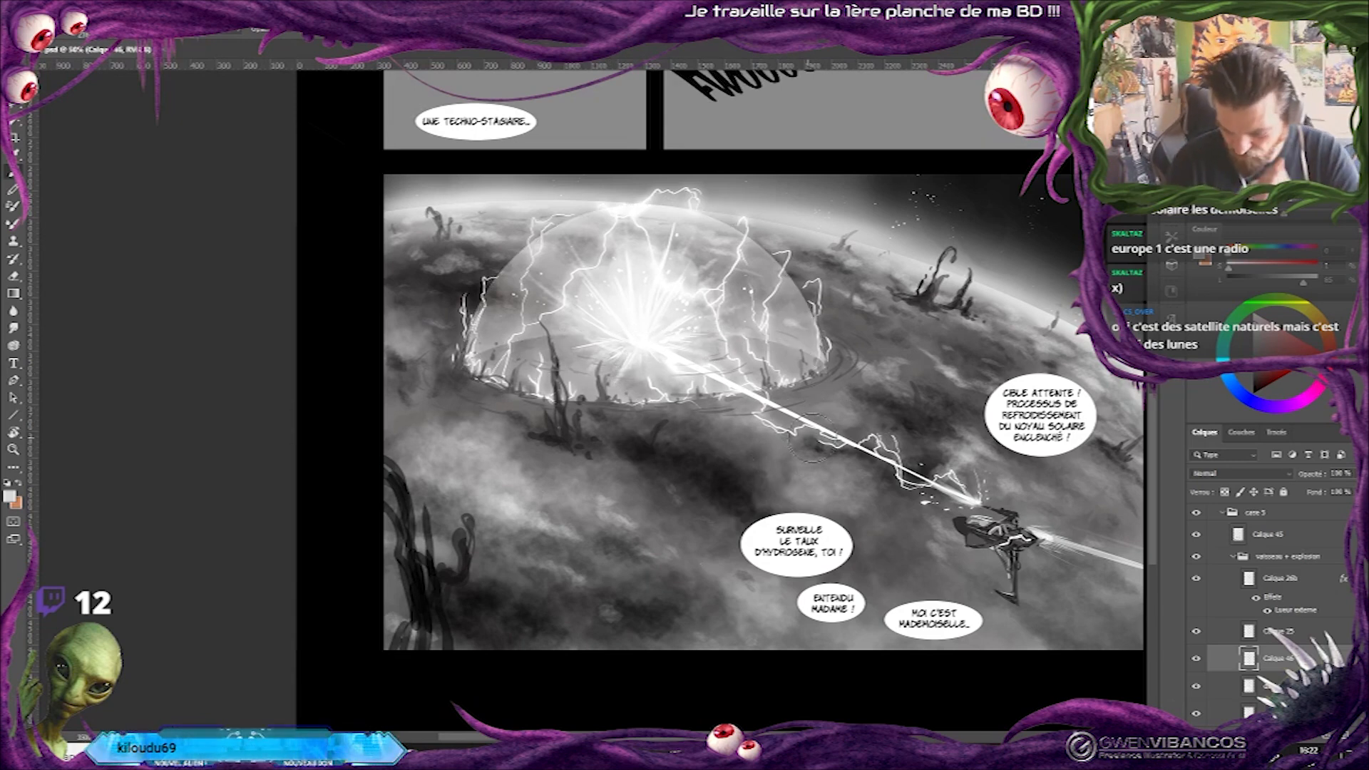
Compare the dome with and without the new glow, and review the panel at page scale.
{"action": "key", "text": "ctrl+z"}
{"action": "key", "text": "ctrl+z"}
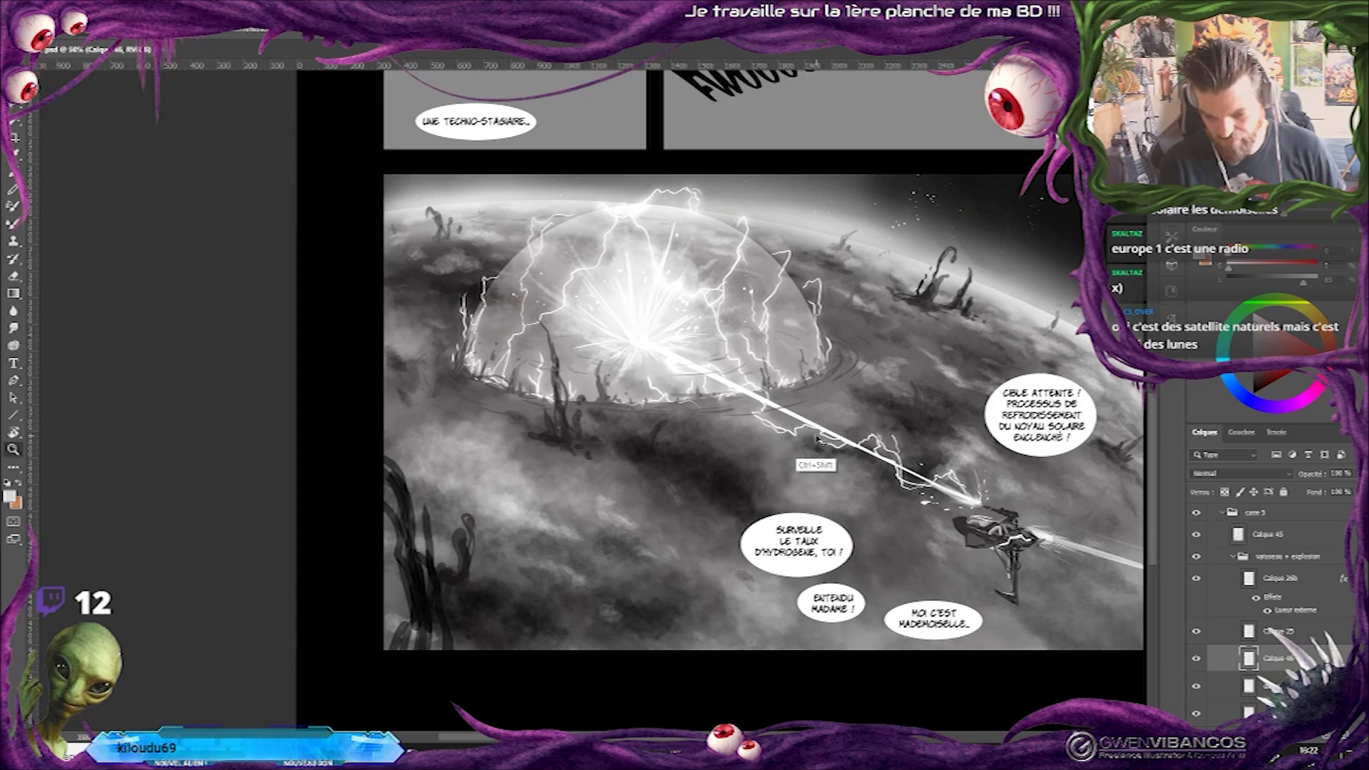
{"action": "key", "text": "ctrl+shift+z"}
{"action": "key", "text": "ctrl+shift+z"}
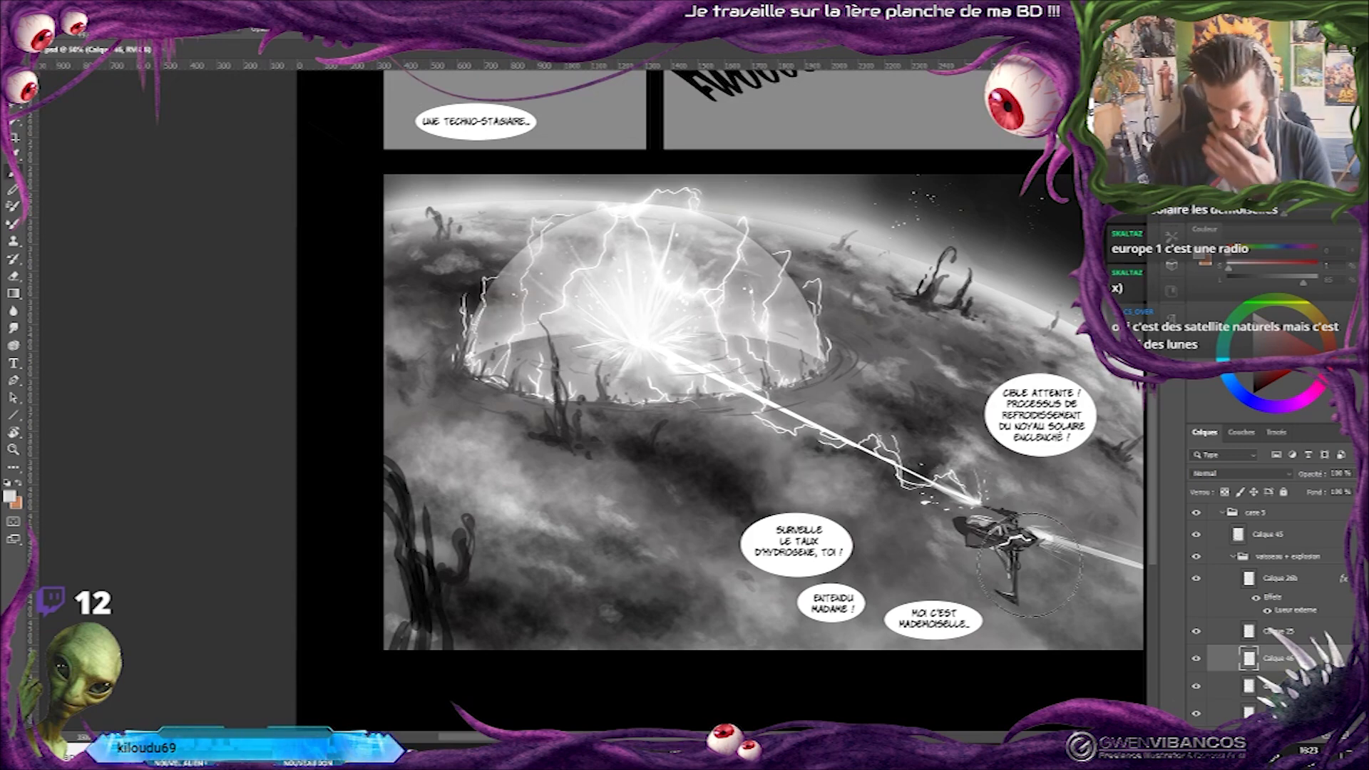
{"action": "key", "text": "ctrl+minus"}
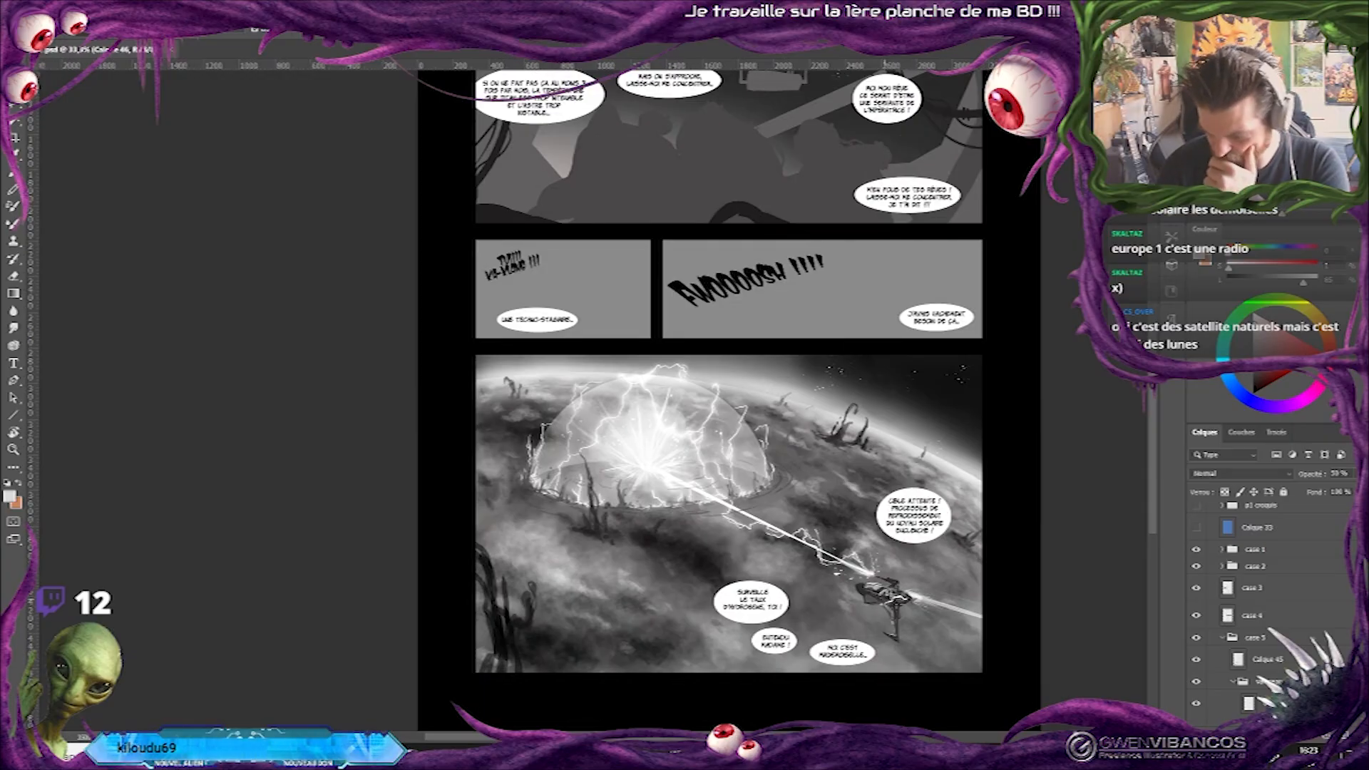
{"action": "mouse_move", "coordinate": [926, 250]}
{"action": "left_mouse_down"}
{"action": "mouse_move", "coordinate": [853, 471]}
{"action": "mouse_move", "coordinate": [945, 249]}
{"action": "left_mouse_up"}
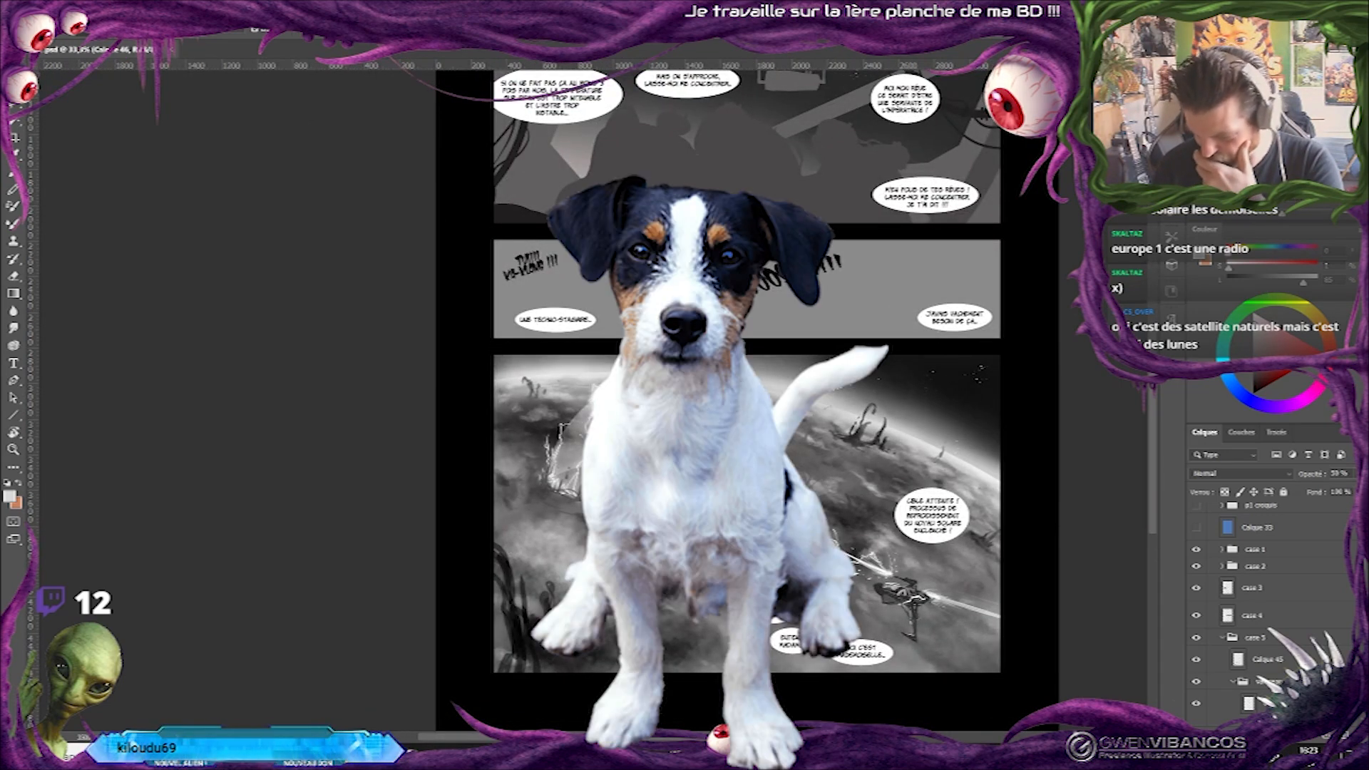
Show the p1 croquis sketch group over the panels and check the two sound-effect panels above the planet.
{"action": "scroll", "coordinate": [1256, 586], "scroll_direction": "up", "scroll_amount": 3}
{"action": "left_click", "coordinate": [1196, 602]}
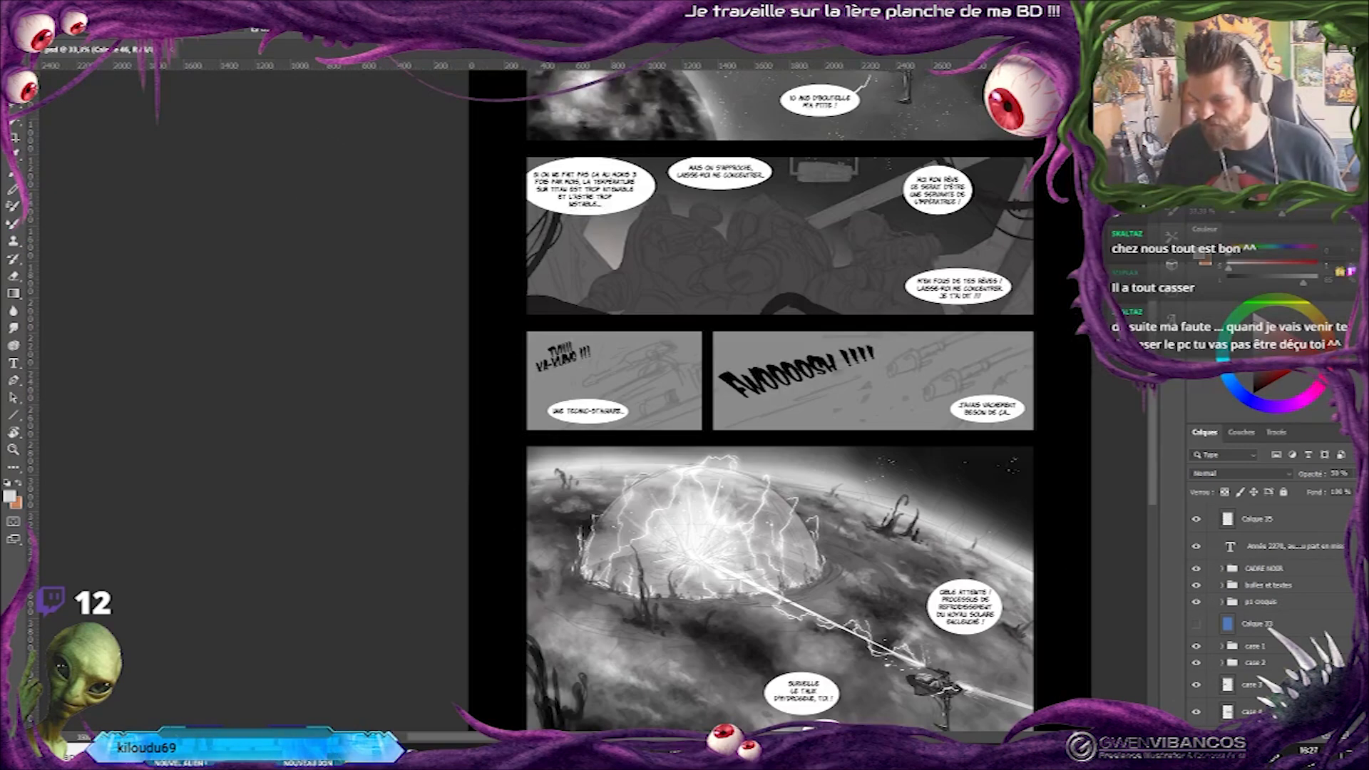
{"action": "key", "text": "ctrl+plus"}
{"action": "left_click_drag", "start_coordinate": [634, 385], "coordinate": [440, 265]}
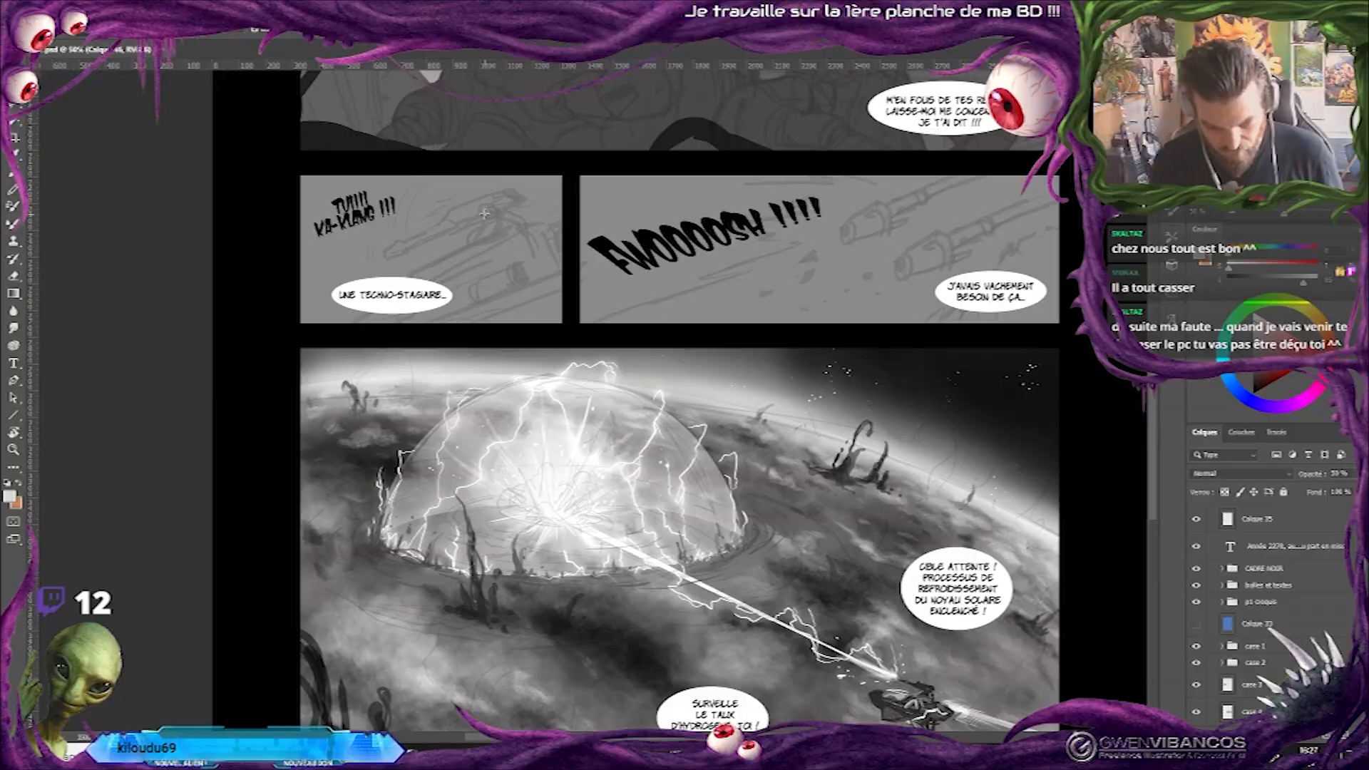
{"action": "left_click_drag", "start_coordinate": [876, 265], "coordinate": [863, 489]}
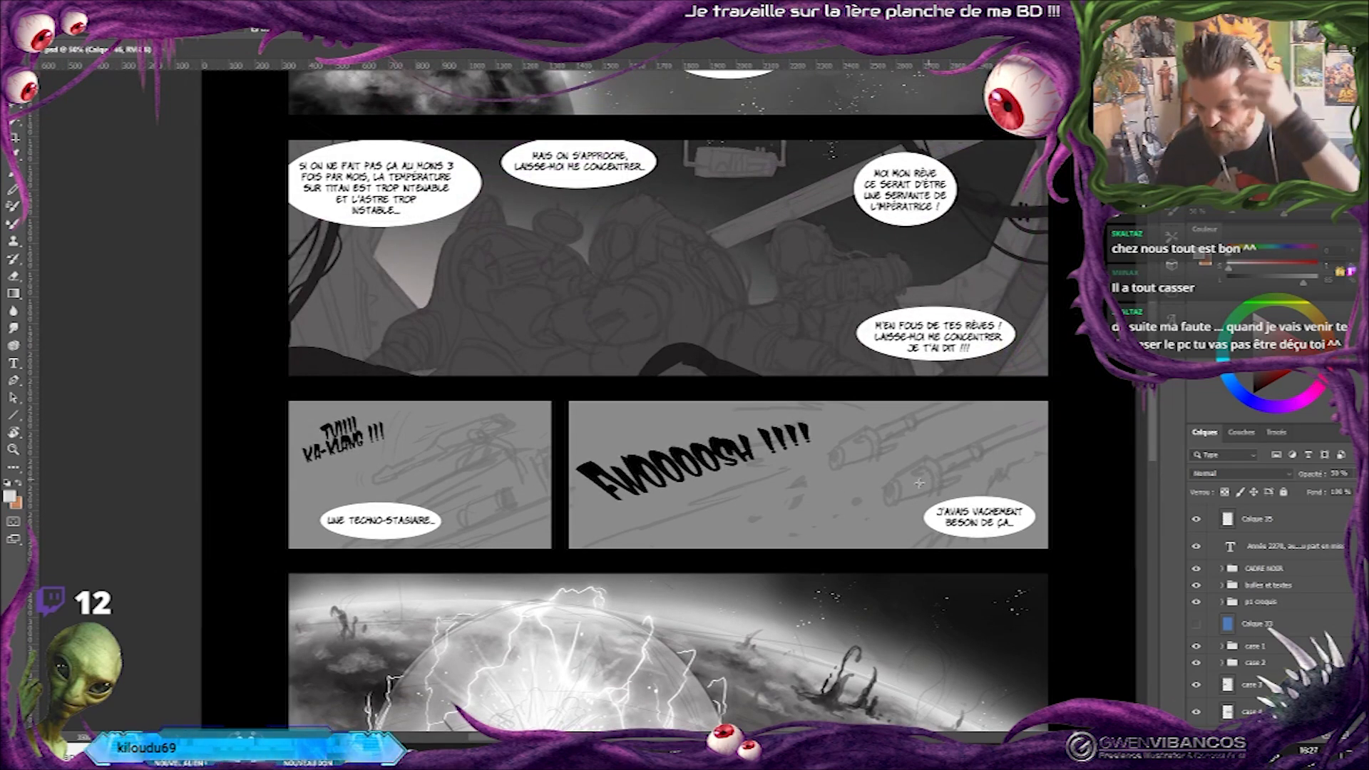
{"action": "left_click_drag", "start_coordinate": [863, 490], "coordinate": [875, 390]}
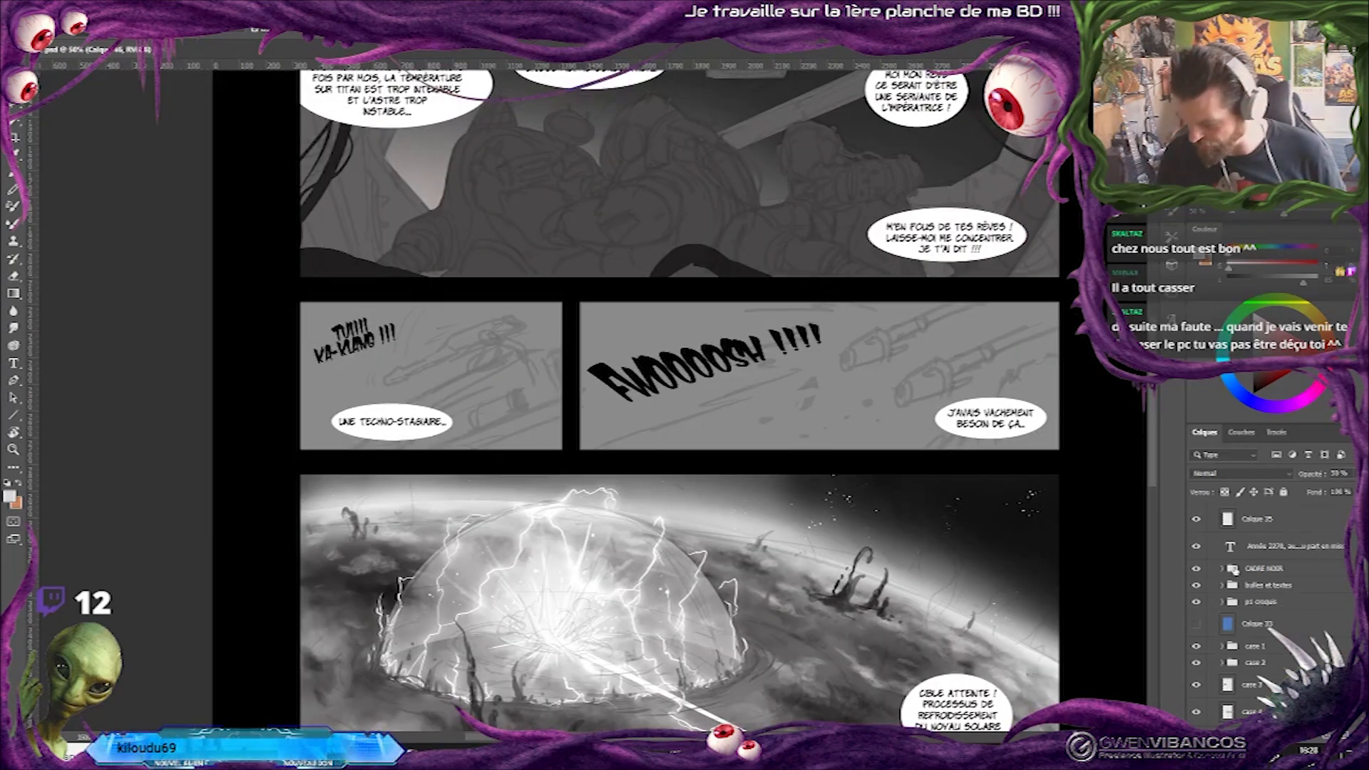
On layer Calque 47 above case 3, paint a dark cannon silhouette over the sketch in the FWOOOOSH panel.
{"action": "scroll", "coordinate": [1273, 660], "scroll_direction": "down", "scroll_amount": 3}
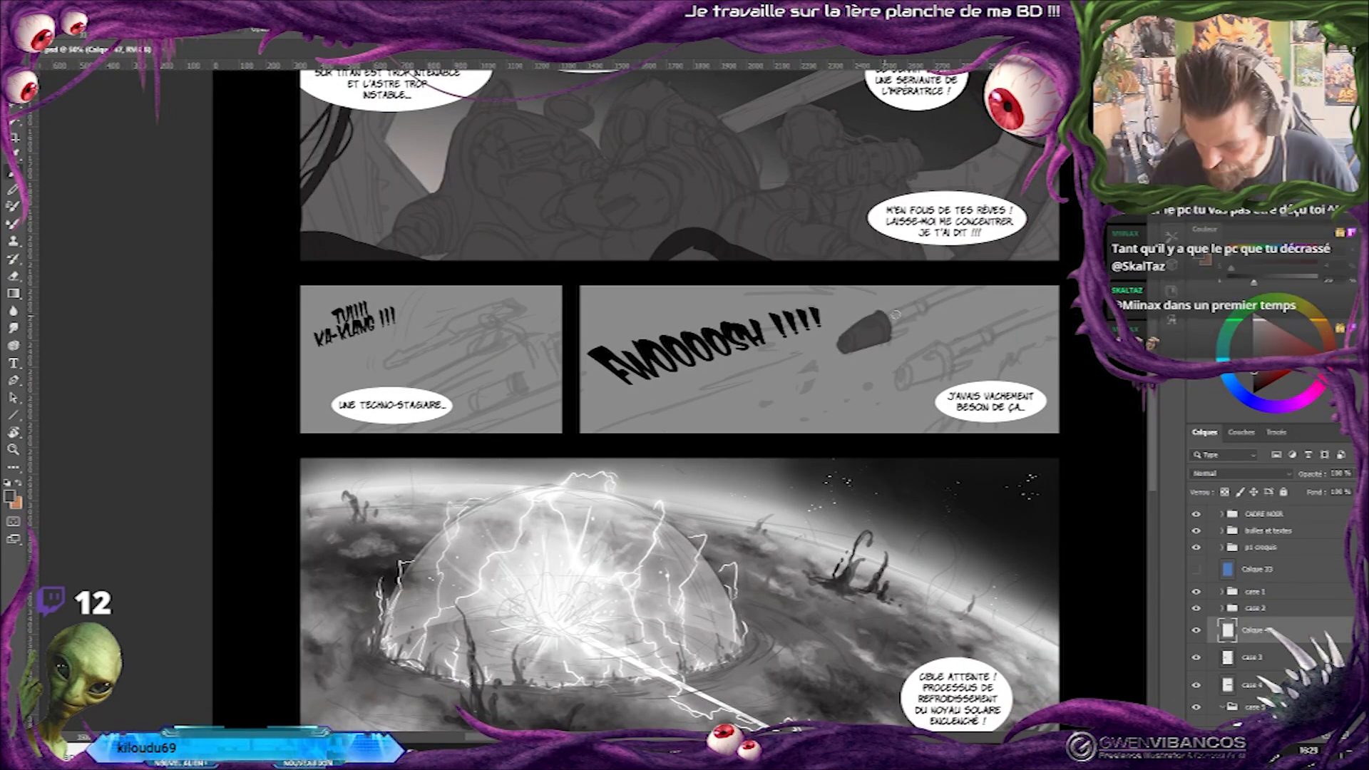
{"action": "left_click_drag", "start_coordinate": [949, 286], "coordinate": [896, 309]}
{"action": "mouse_move", "coordinate": [993, 279]}
{"action": "left_mouse_down"}
{"action": "mouse_move", "coordinate": [918, 309]}
{"action": "mouse_move", "coordinate": [989, 274]}
{"action": "left_mouse_up"}
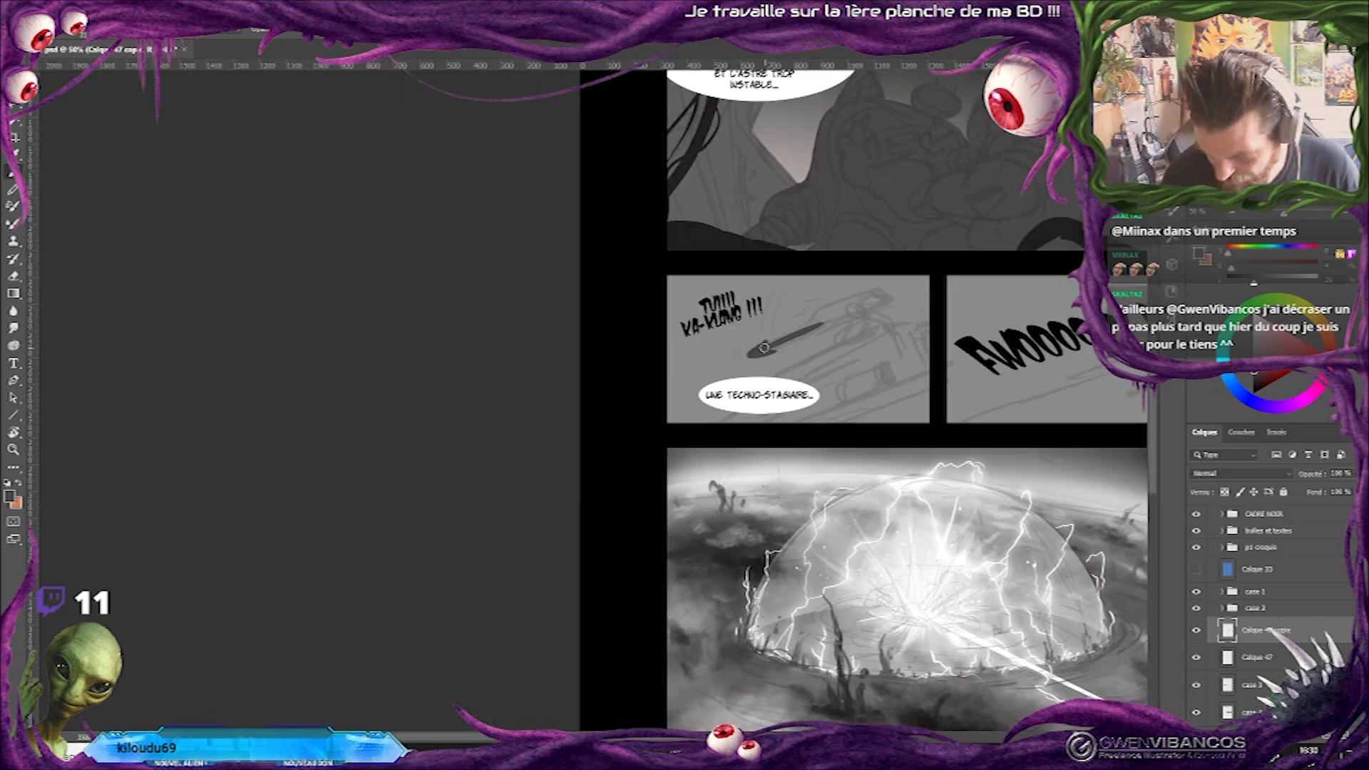
Paint the dark silhouette of the turret gun over the sketch in the small techno-stagiaire panel.
{"action": "left_click_drag", "start_coordinate": [761, 349], "coordinate": [820, 323]}
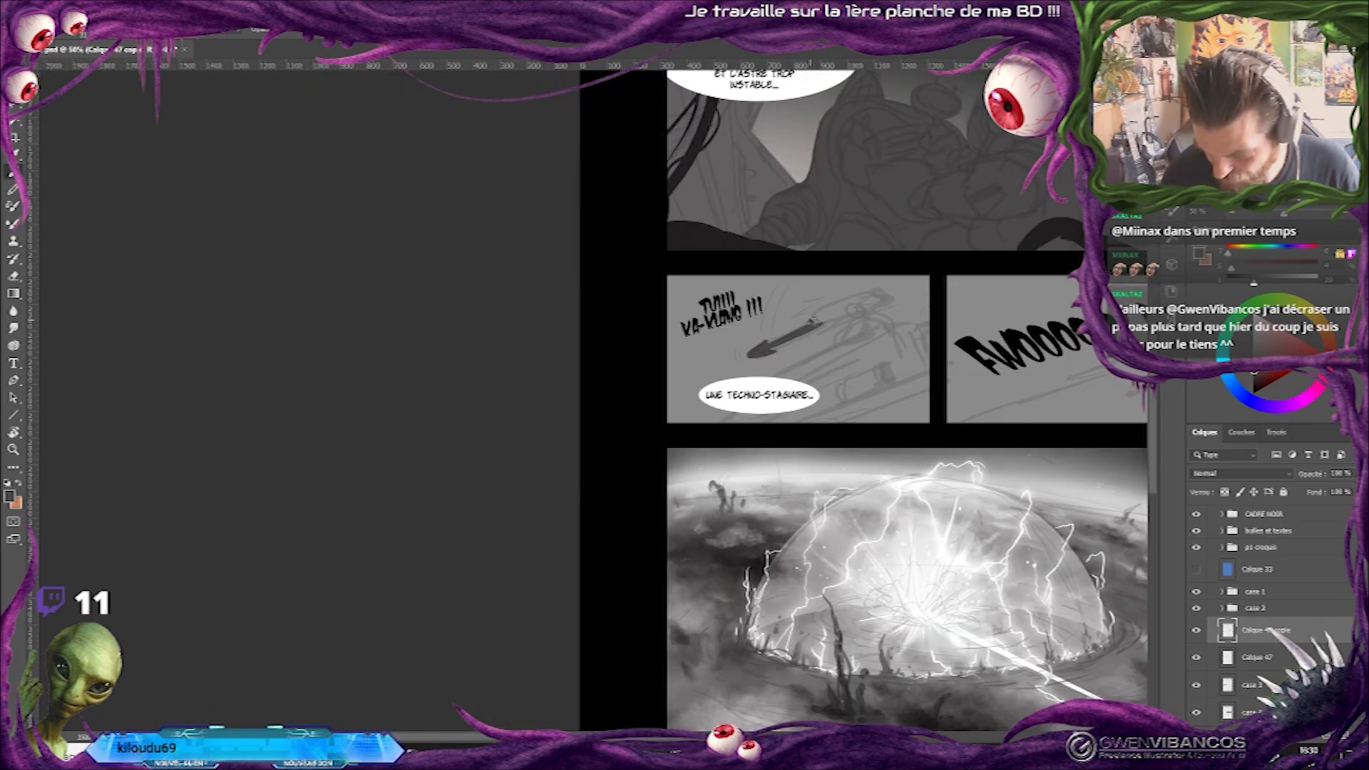
{"action": "mouse_move", "coordinate": [818, 310]}
{"action": "left_mouse_down"}
{"action": "mouse_move", "coordinate": [889, 291]}
{"action": "mouse_move", "coordinate": [831, 325]}
{"action": "left_mouse_up"}
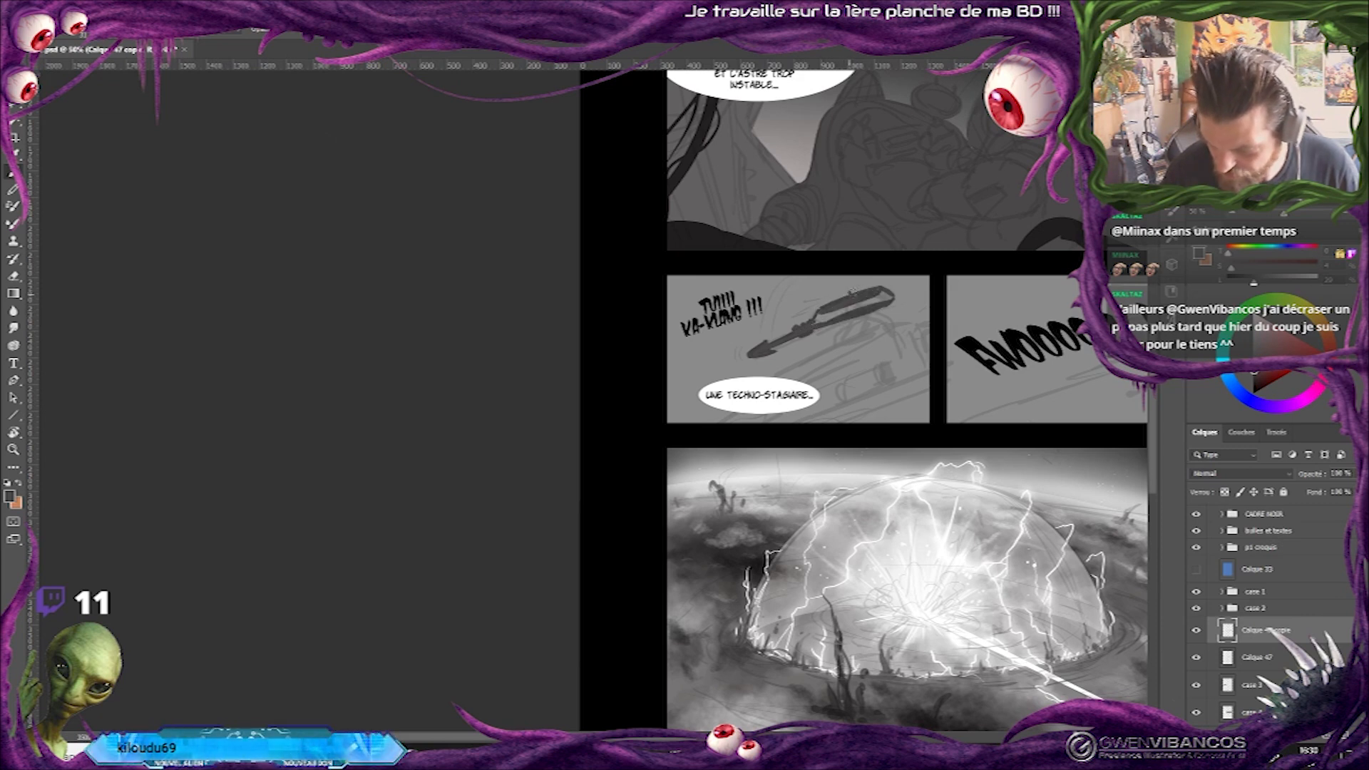
{"action": "left_click_drag", "start_coordinate": [822, 310], "coordinate": [836, 311]}
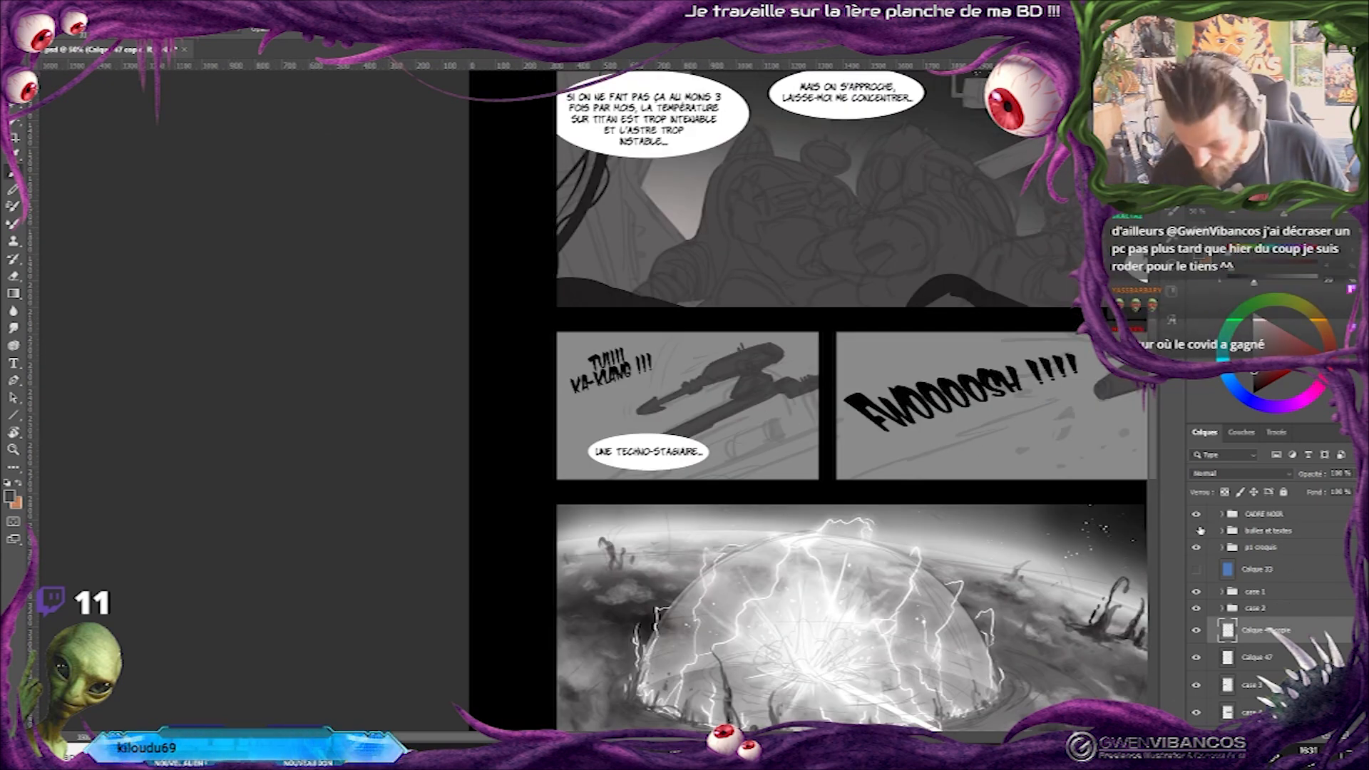
Hide the bulles et textes group and compare the small panel with the turret layer hidden and shown.
{"action": "left_click", "coordinate": [1198, 531]}
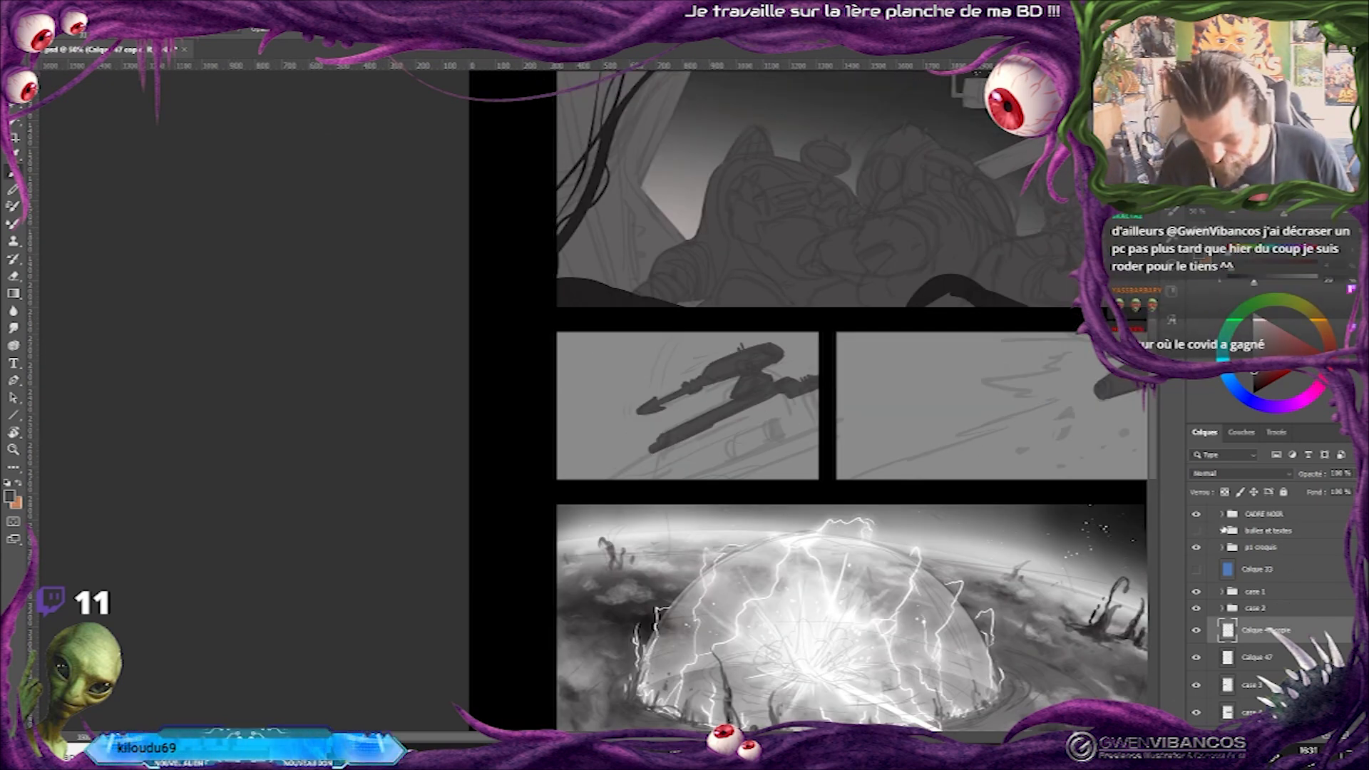
{"action": "left_click", "coordinate": [1198, 630]}
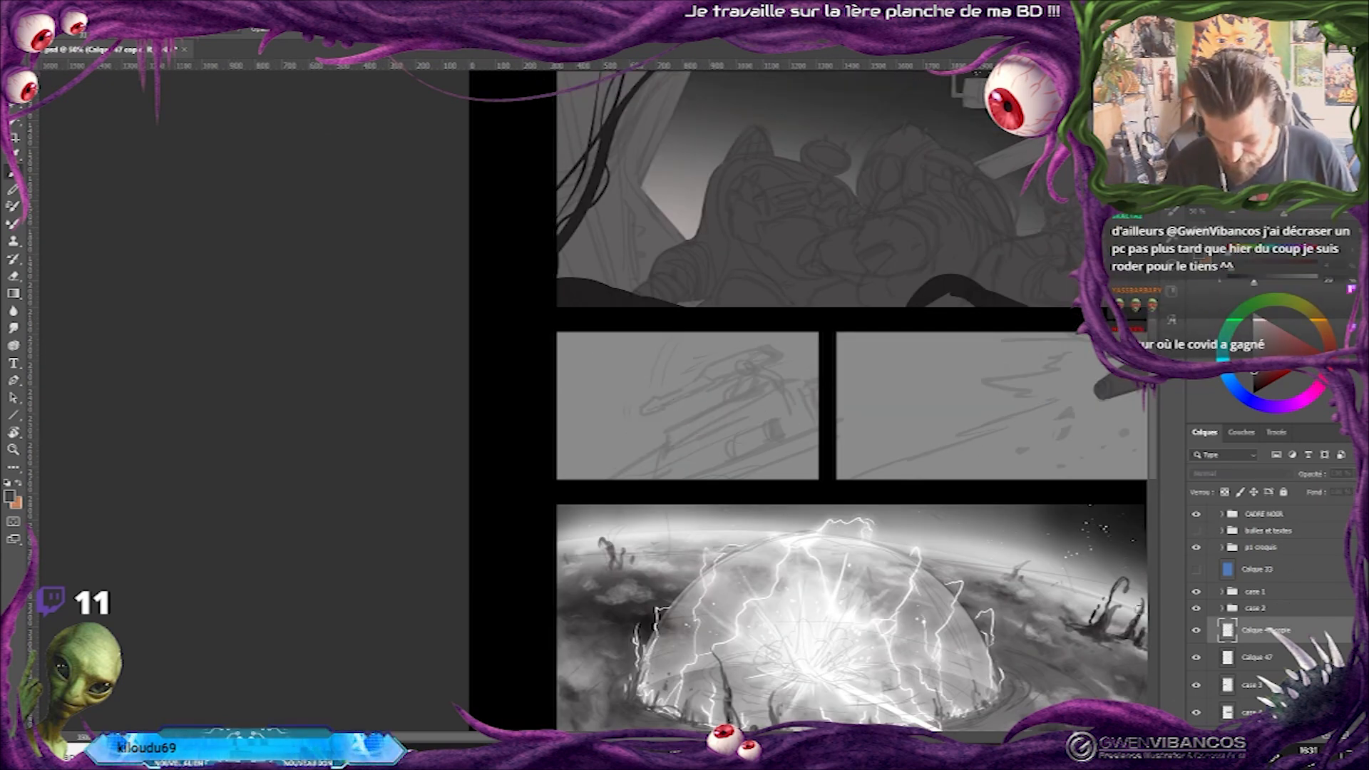
{"action": "left_click", "coordinate": [1197, 630]}
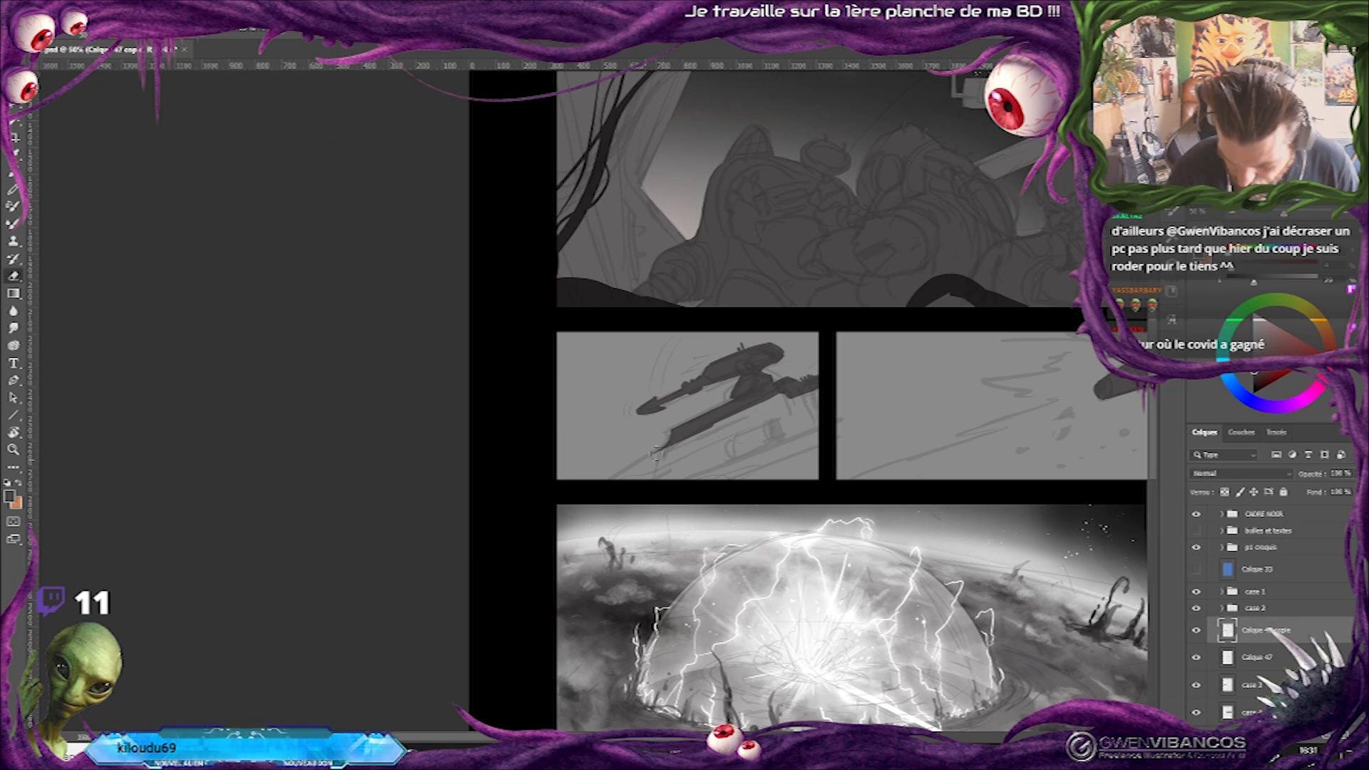
Block in the dark ship hull beneath the turret gun in the small panel, following the sketch.
{"action": "left_click_drag", "start_coordinate": [612, 477], "coordinate": [774, 470]}
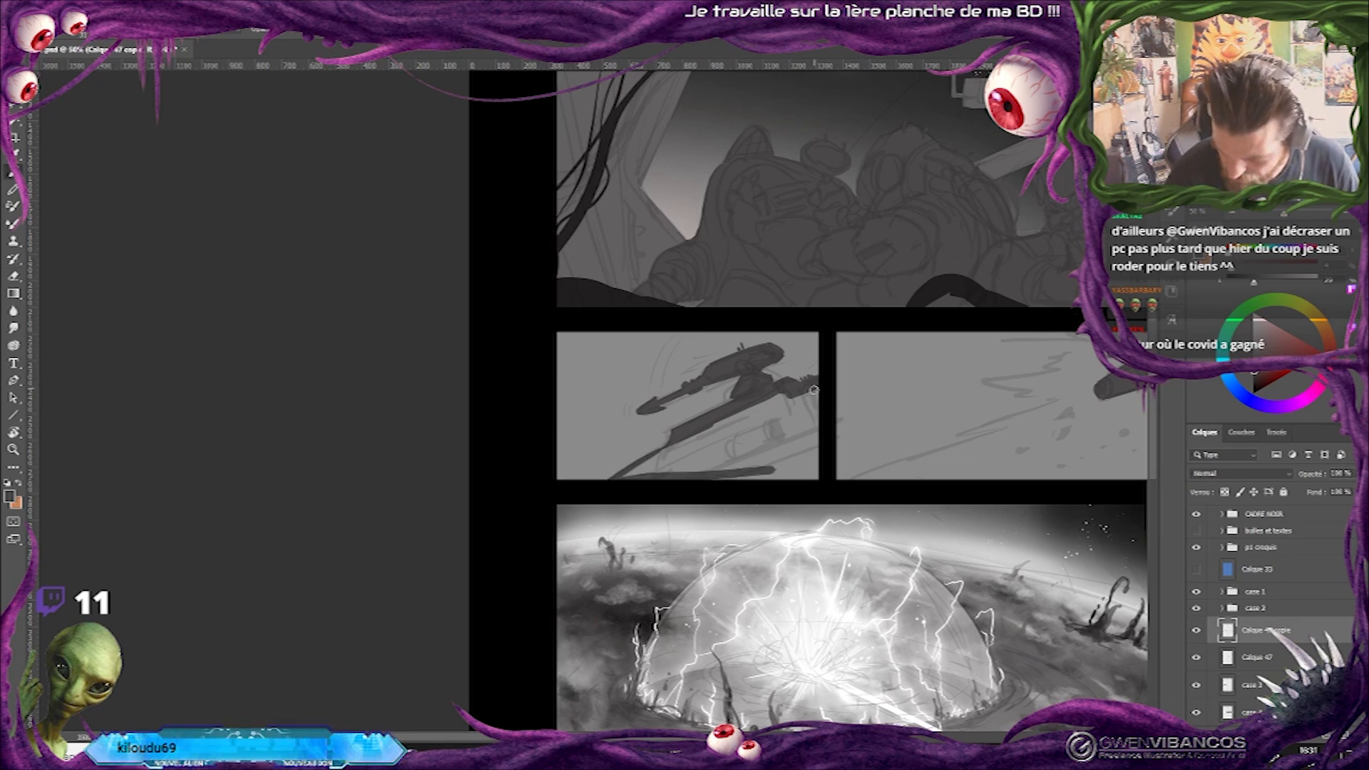
{"action": "left_click_drag", "start_coordinate": [814, 389], "coordinate": [807, 476]}
{"action": "mouse_move", "coordinate": [626, 482]}
{"action": "left_mouse_down"}
{"action": "mouse_move", "coordinate": [747, 412]}
{"action": "mouse_move", "coordinate": [809, 396]}
{"action": "mouse_move", "coordinate": [817, 425]}
{"action": "mouse_move", "coordinate": [649, 470]}
{"action": "mouse_move", "coordinate": [795, 408]}
{"action": "mouse_move", "coordinate": [680, 481]}
{"action": "mouse_move", "coordinate": [777, 449]}
{"action": "left_mouse_up"}
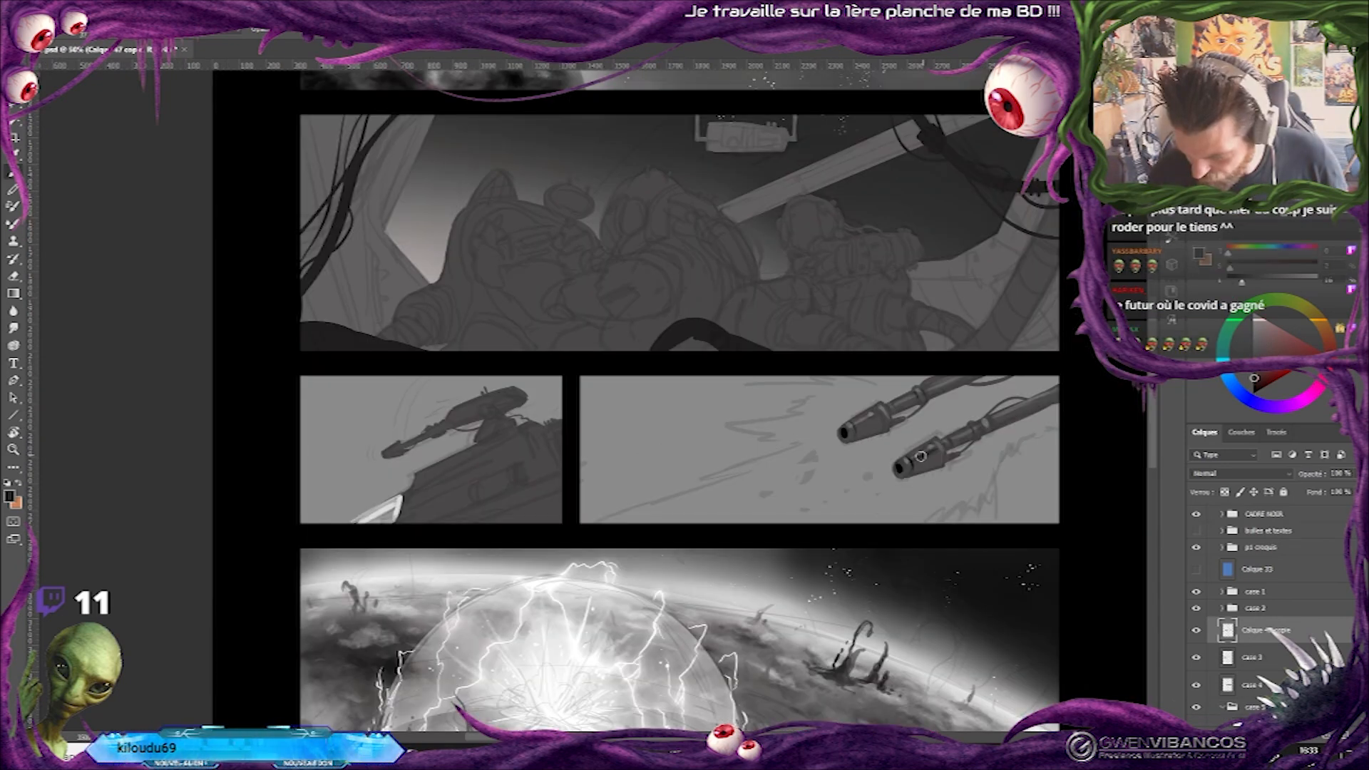
Paint dark shading and small details on the muzzles and barrels of the two cannons in the wide panel.
{"action": "left_click", "coordinate": [917, 458], "text": "alt"}
{"action": "left_click_drag", "start_coordinate": [914, 461], "coordinate": [930, 453]}
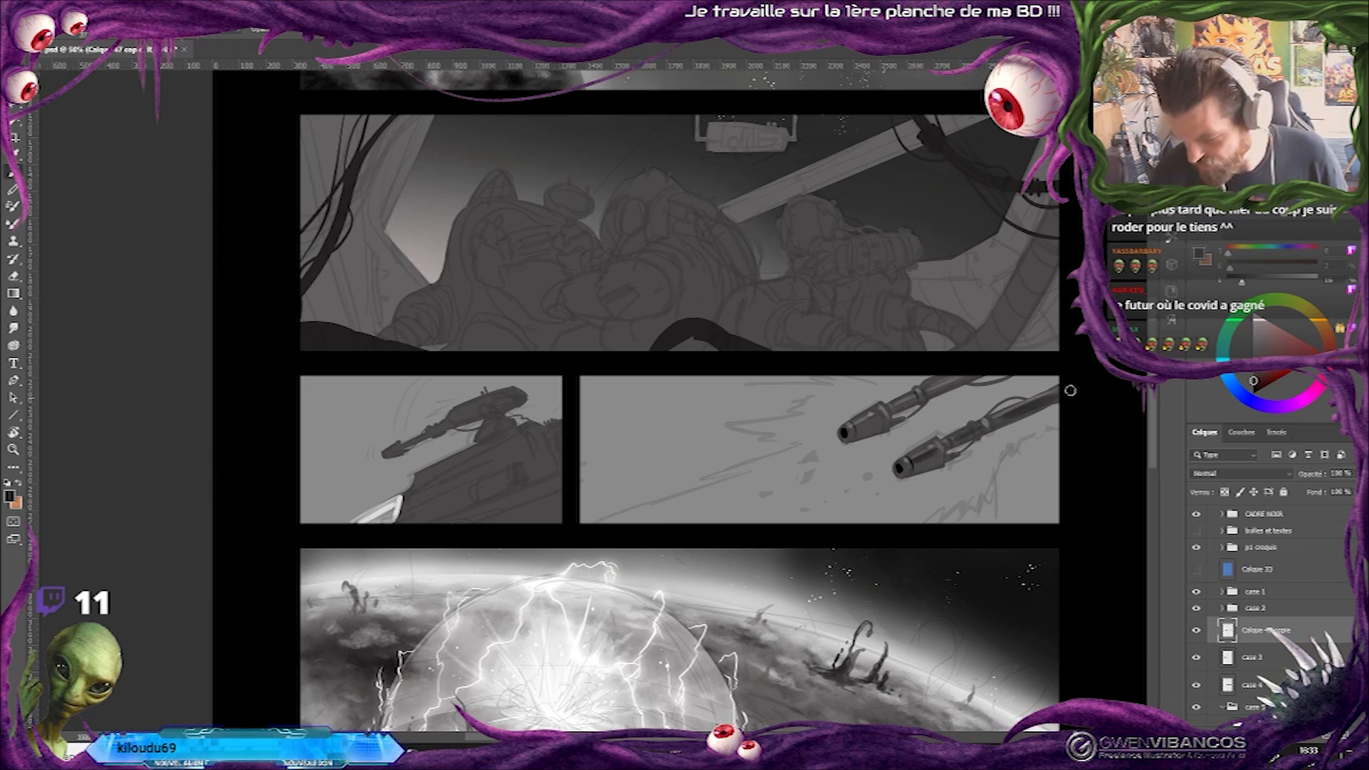
{"action": "right_click", "coordinate": [984, 440]}
{"action": "left_click_drag", "start_coordinate": [1043, 327], "coordinate": [1038, 326]}
{"action": "left_click", "coordinate": [927, 458]}
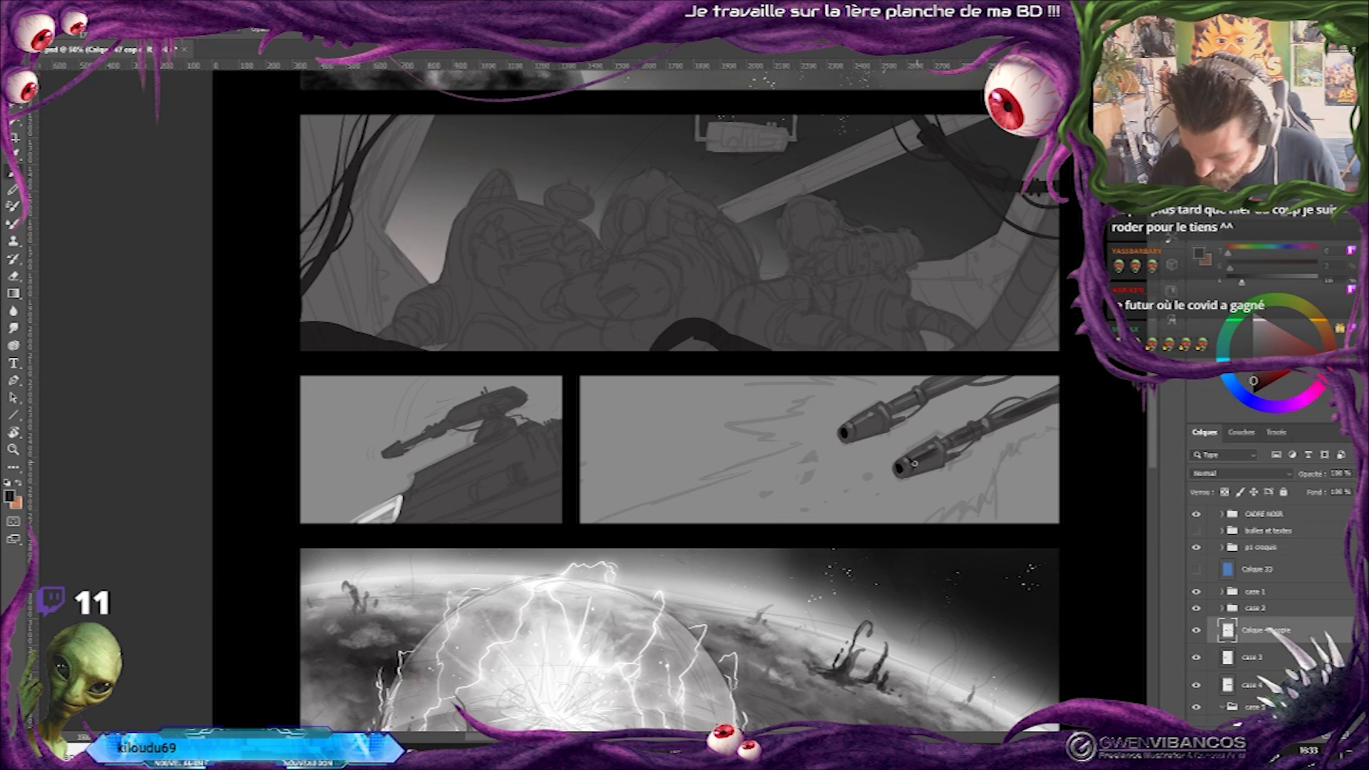
{"action": "left_click", "coordinate": [997, 422], "text": "alt"}
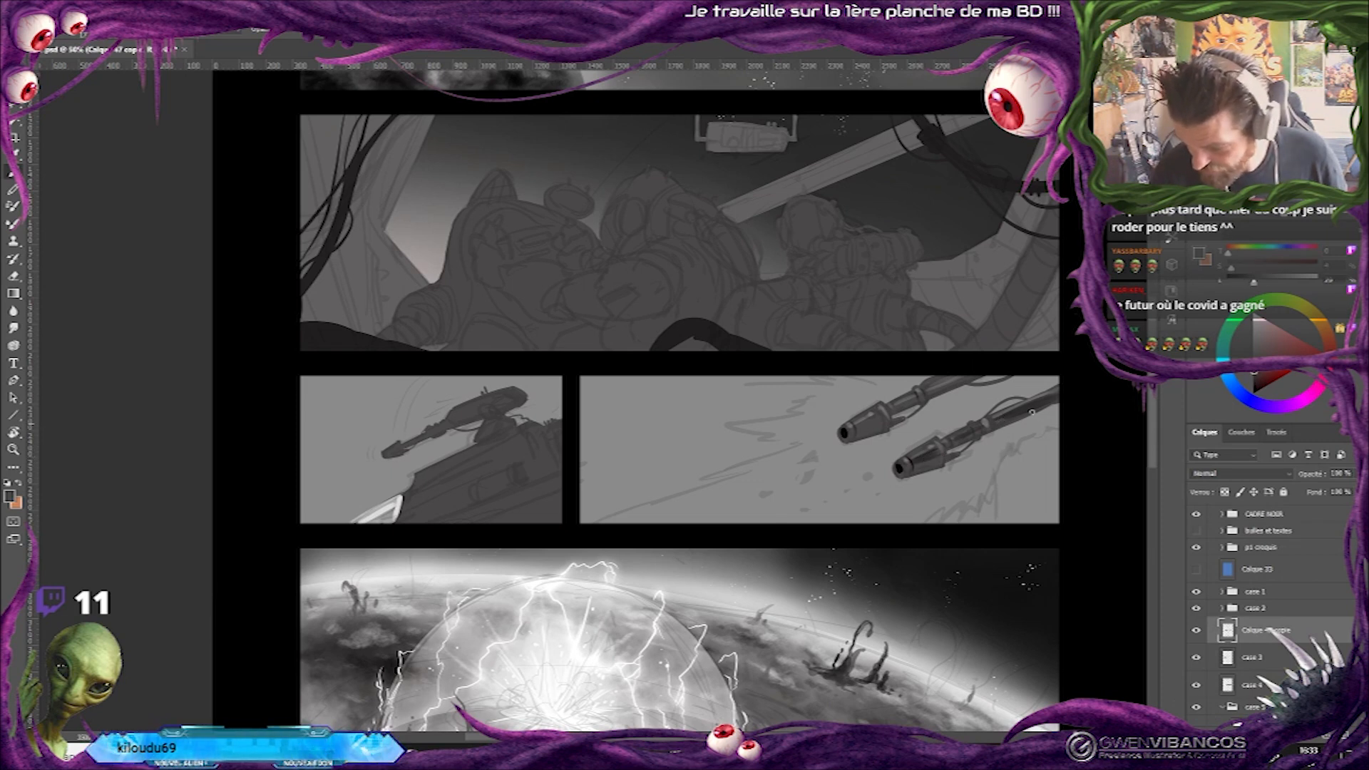
{"action": "left_click", "coordinate": [1001, 419], "text": "alt"}
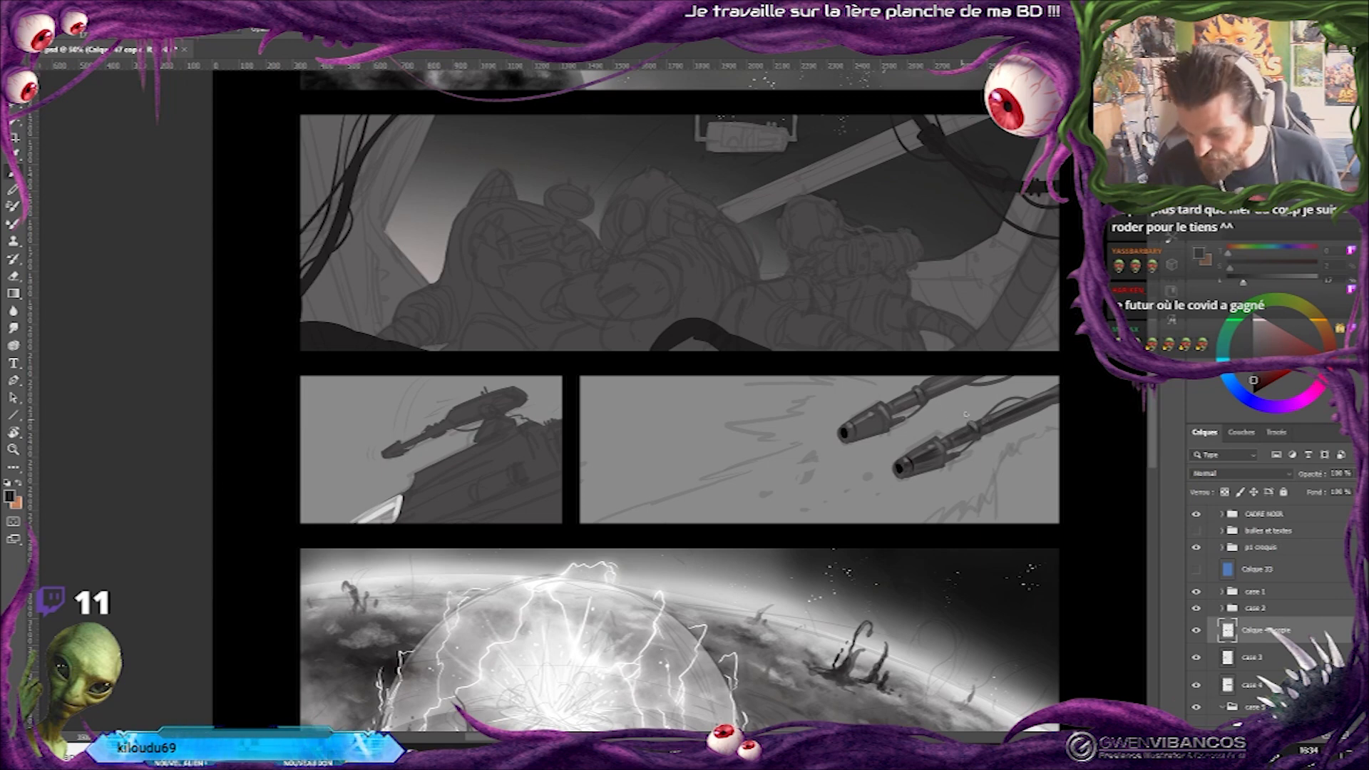
Check the cannon layer, pick a lighter grey, and add highlights to the lower cannon's barrel.
{"action": "left_click", "coordinate": [1198, 631]}
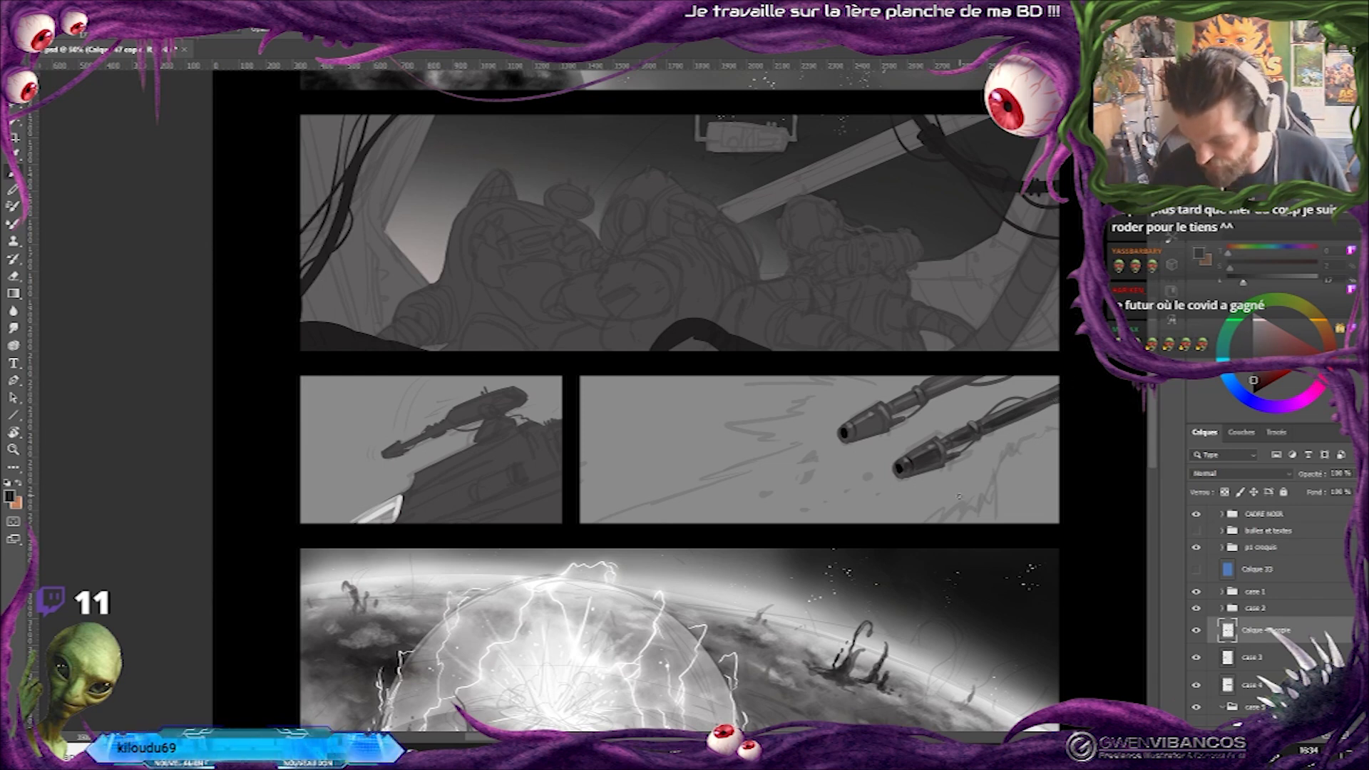
{"action": "left_click", "coordinate": [1256, 332]}
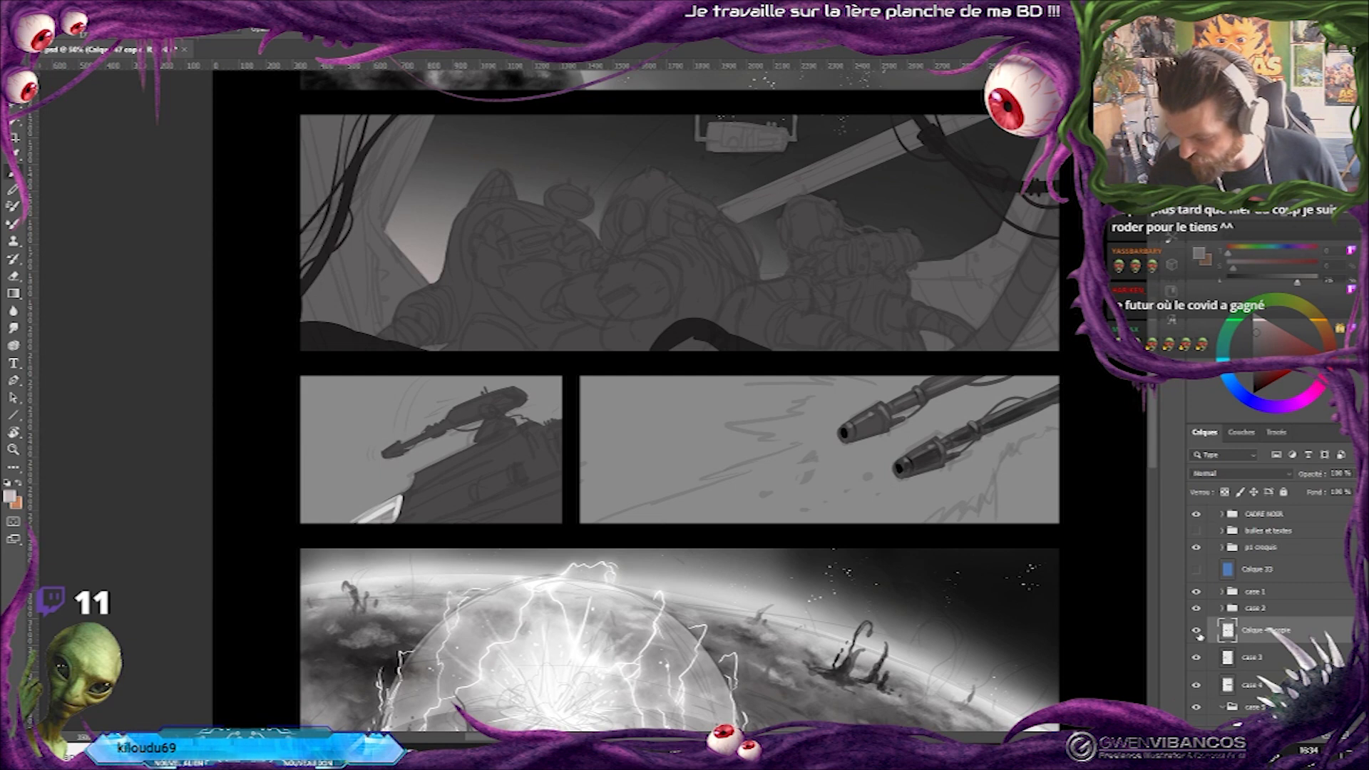
{"action": "left_click", "coordinate": [964, 436], "text": "alt"}
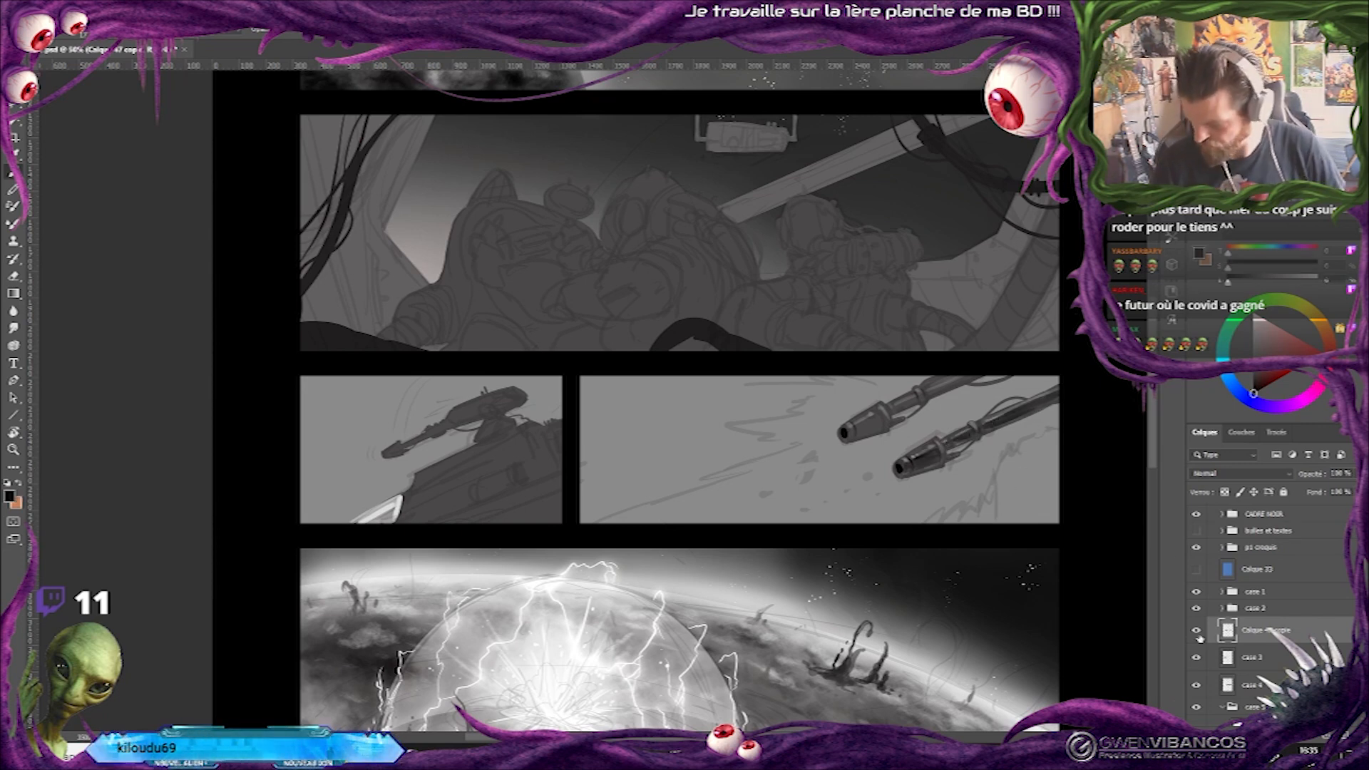
Lasso the detailed lower cannon, duplicate it to replace the upper cannon, and merge the copy into the cannon layer.
{"action": "key", "text": "ctrl+z"}
{"action": "key", "text": "l"}
{"action": "mouse_move", "coordinate": [1042, 375]}
{"action": "left_mouse_down"}
{"action": "mouse_move", "coordinate": [882, 449]}
{"action": "mouse_move", "coordinate": [1070, 422]}
{"action": "mouse_move", "coordinate": [1031, 375]}
{"action": "mouse_move", "coordinate": [987, 403]}
{"action": "mouse_move", "coordinate": [952, 372]}
{"action": "mouse_move", "coordinate": [899, 411]}
{"action": "left_mouse_up"}
{"action": "key", "text": "ctrl+j"}
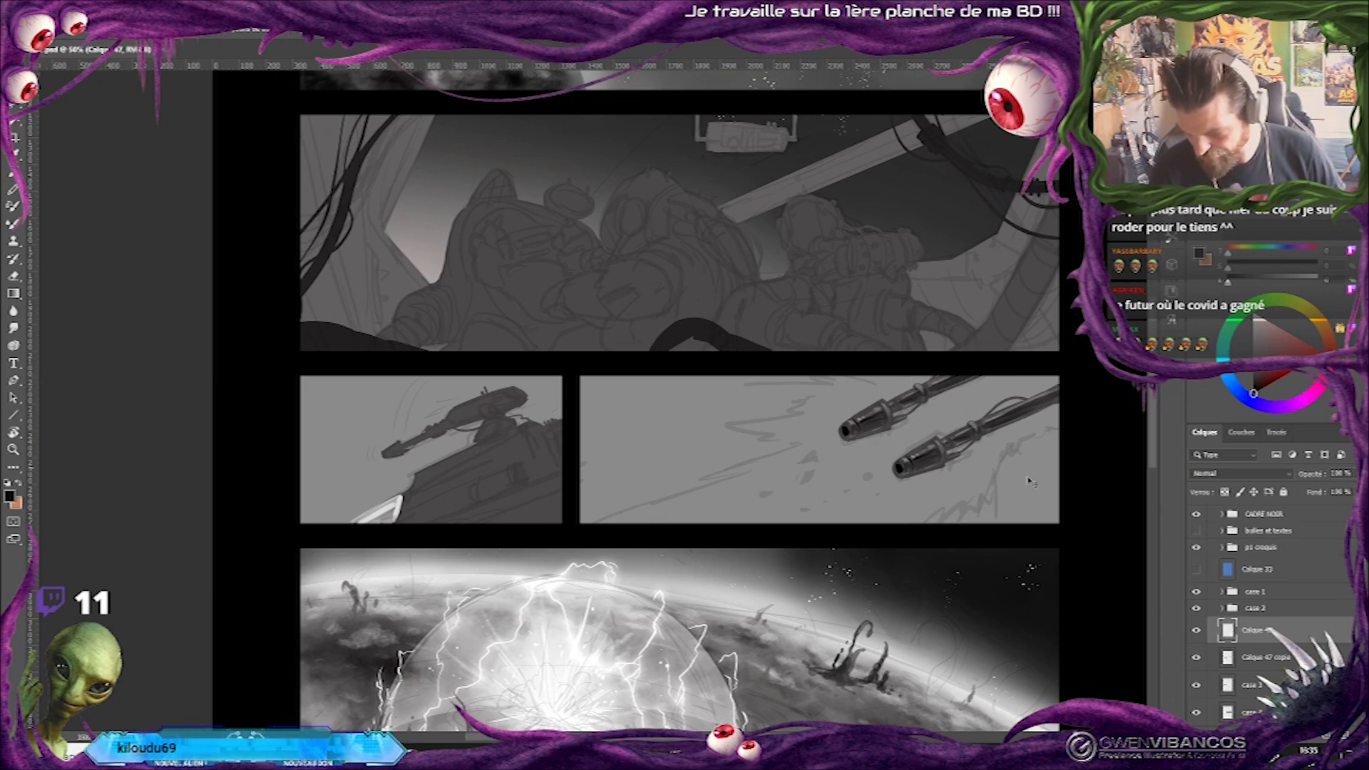
{"action": "key", "text": "ctrl+e"}
On new layer Calque 48, enlarge the soft round brush and paint a light glow spreading from the cannon muzzles within the selected wide panel.
{"action": "left_click", "coordinate": [1325, 735]}
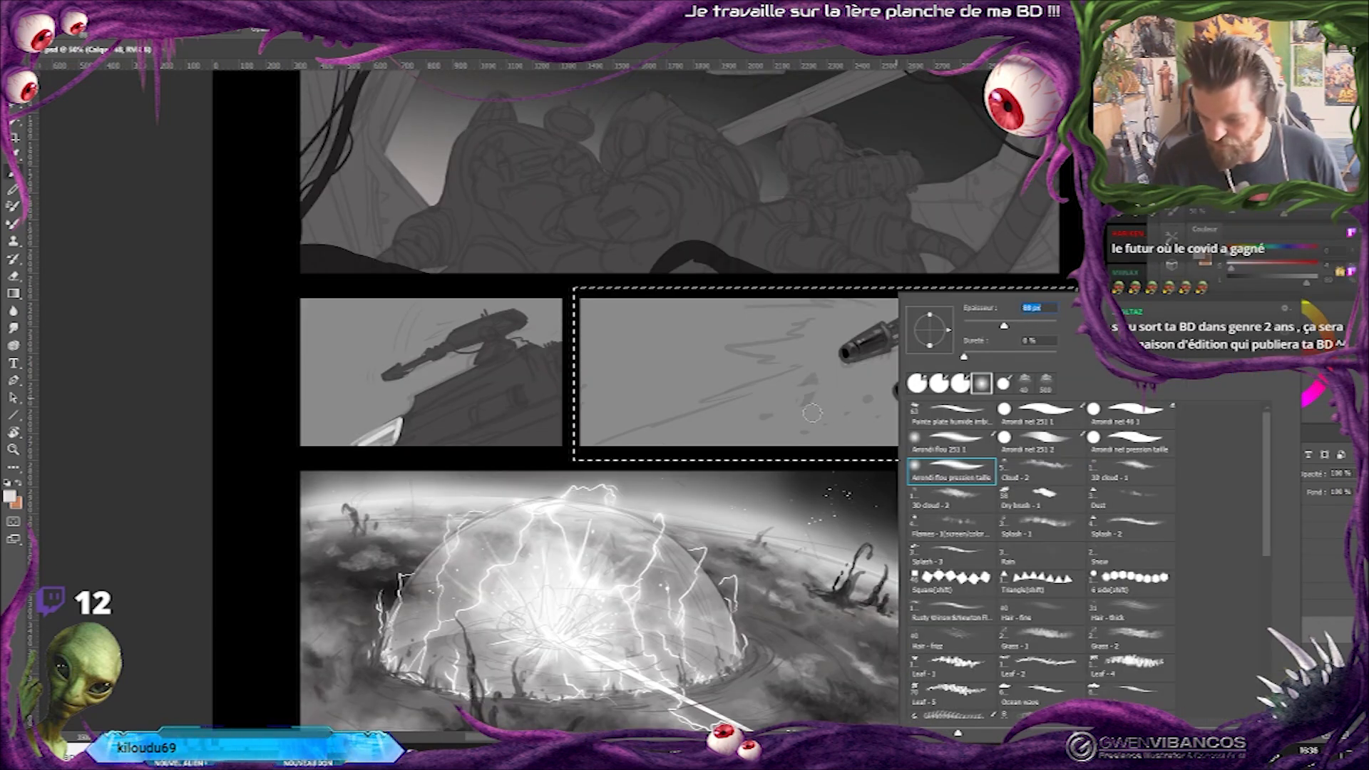
{"action": "left_click_drag", "start_coordinate": [1004, 326], "coordinate": [1040, 327]}
{"action": "left_click_drag", "start_coordinate": [865, 344], "coordinate": [611, 516]}
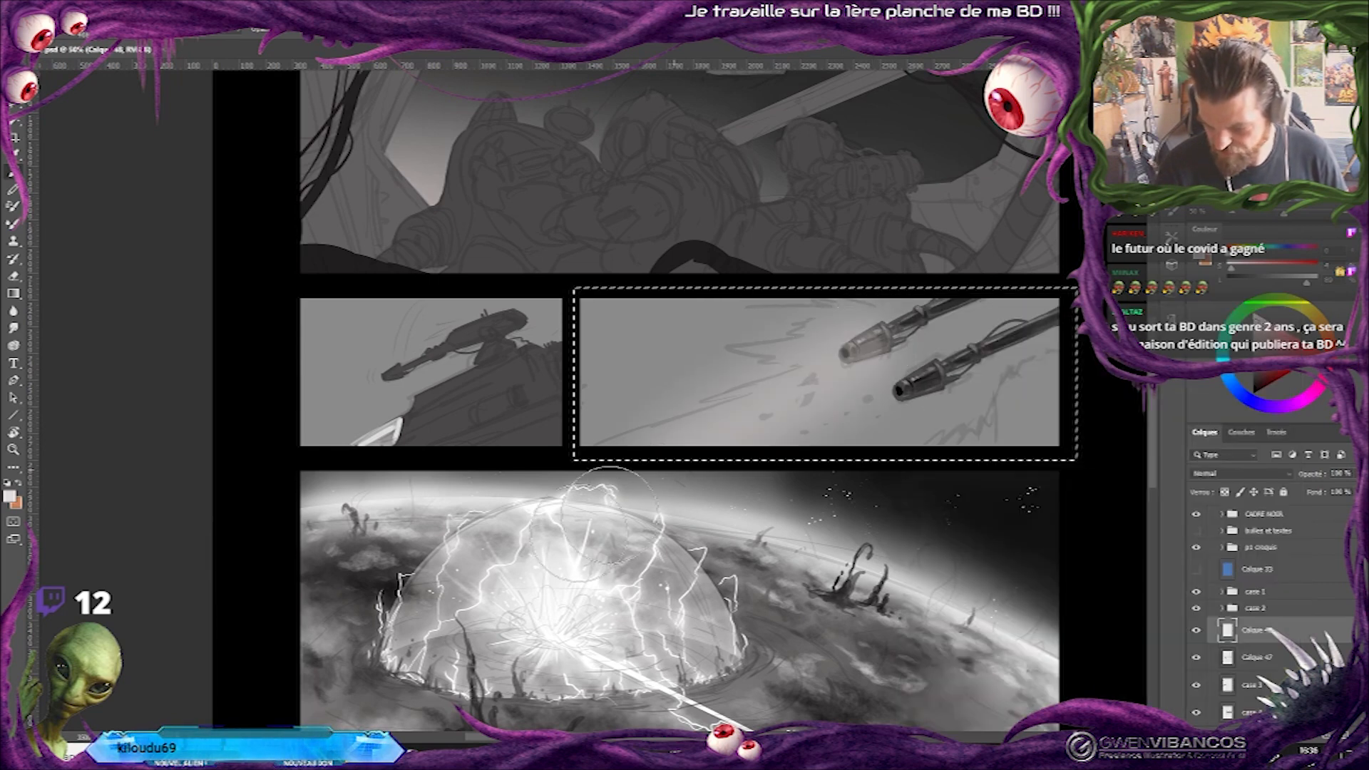
Paint light beams streaming down from both cannon muzzles and add radiating flare streaks around them.
{"action": "left_click_drag", "start_coordinate": [921, 389], "coordinate": [712, 504]}
{"action": "left_click_drag", "start_coordinate": [844, 357], "coordinate": [720, 421]}
{"action": "mouse_move", "coordinate": [918, 391]}
{"action": "left_mouse_down"}
{"action": "mouse_move", "coordinate": [788, 417]}
{"action": "mouse_move", "coordinate": [680, 414]}
{"action": "left_mouse_up"}
{"action": "right_click", "coordinate": [916, 328]}
{"action": "left_click", "coordinate": [996, 328]}
{"action": "left_click_drag", "start_coordinate": [841, 357], "coordinate": [665, 439]}
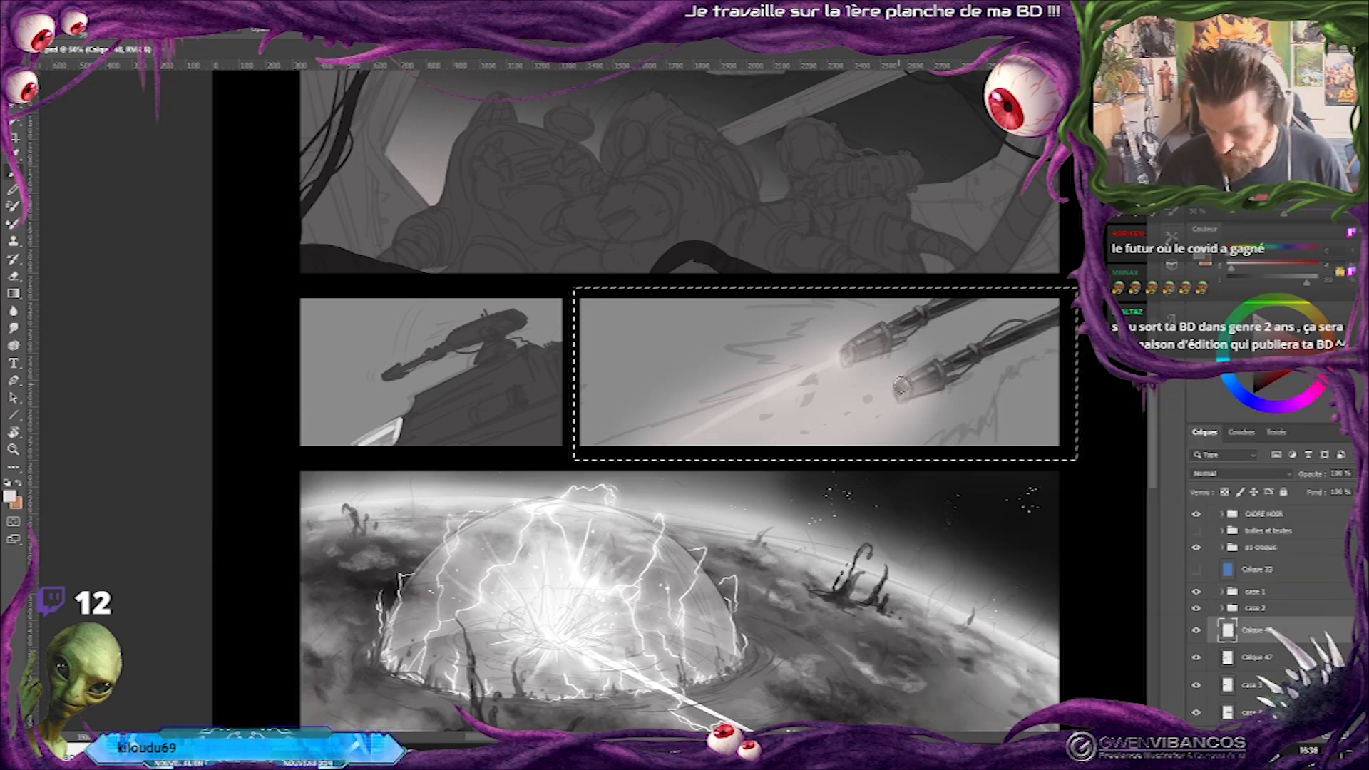
{"action": "left_click_drag", "start_coordinate": [901, 386], "coordinate": [788, 442]}
{"action": "mouse_move", "coordinate": [844, 354]}
{"action": "left_mouse_down"}
{"action": "mouse_move", "coordinate": [656, 441]}
{"action": "mouse_move", "coordinate": [798, 366]}
{"action": "mouse_move", "coordinate": [761, 348]}
{"action": "left_mouse_up"}
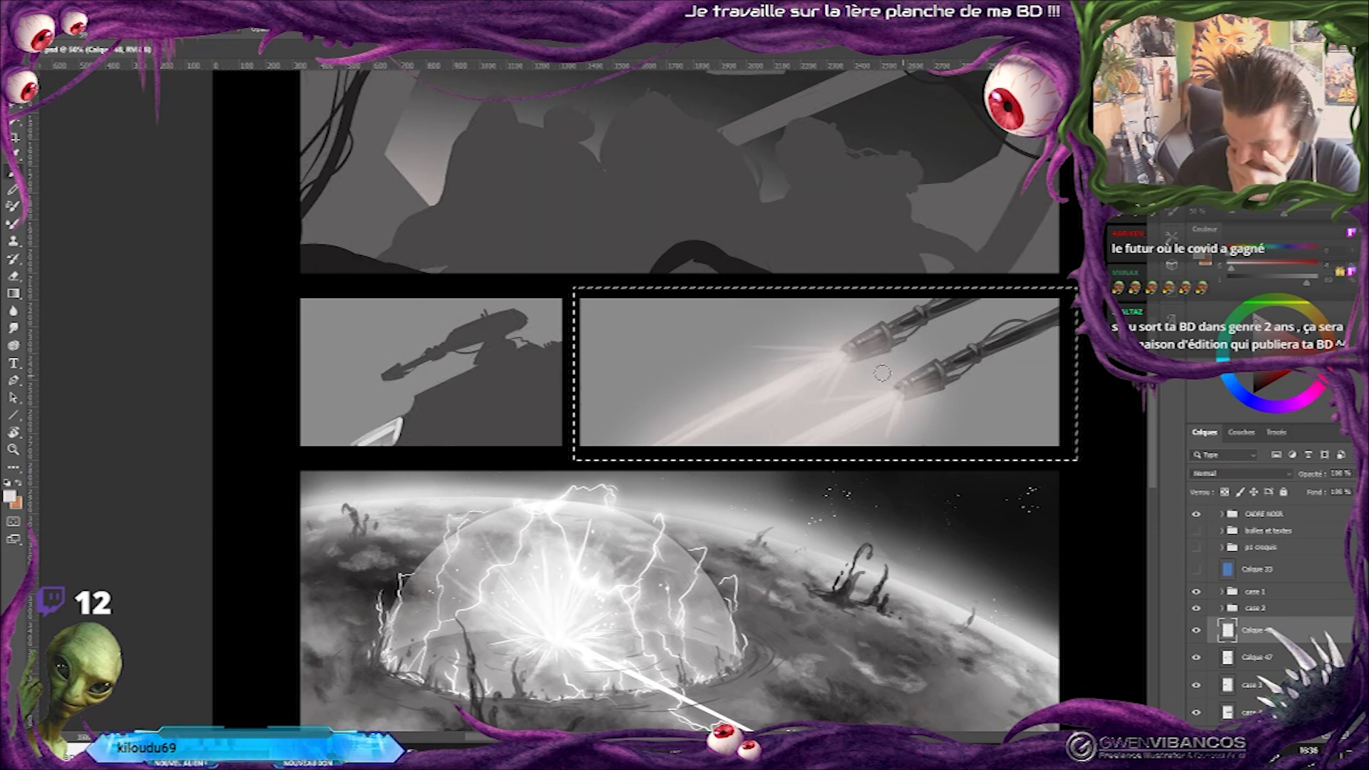
{"action": "left_click_drag", "start_coordinate": [904, 393], "coordinate": [922, 440]}
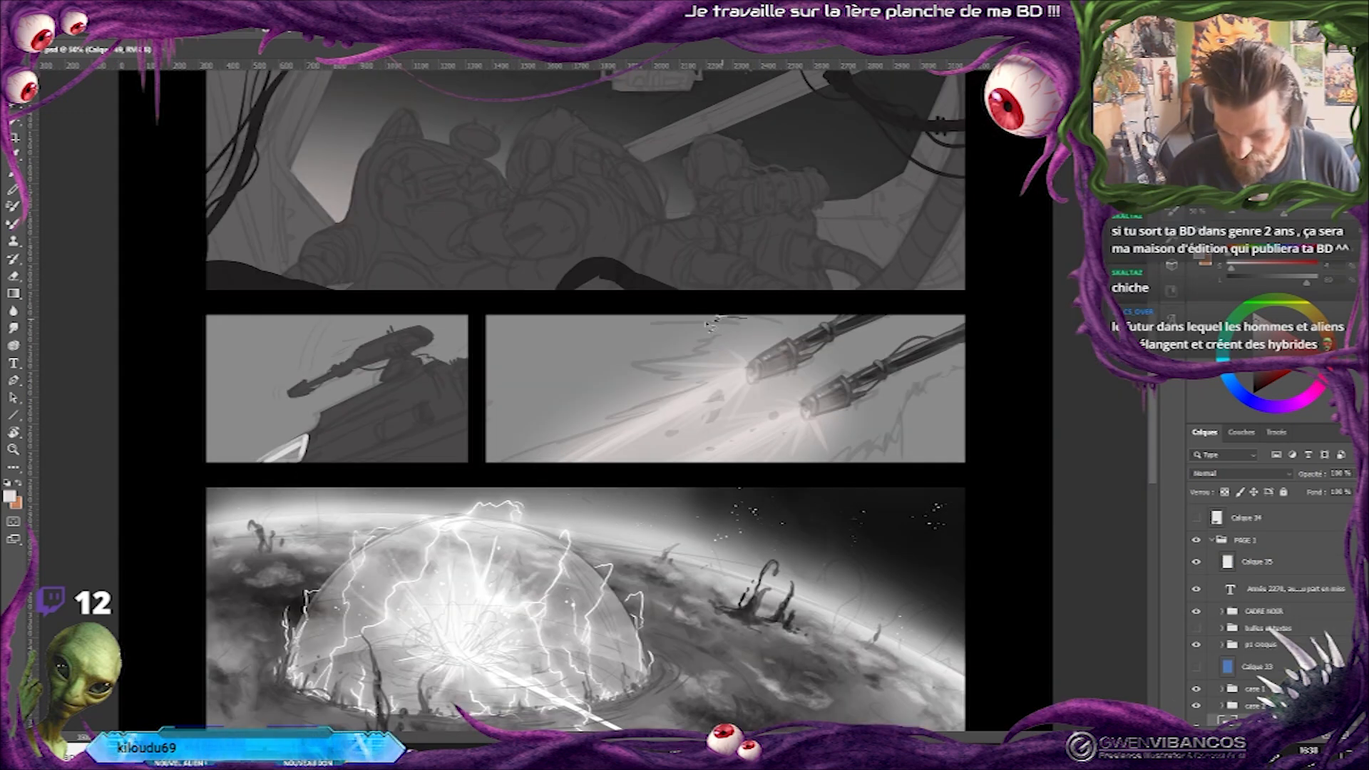
Lasso a jagged shape around the cannons and their beams in the wide panel, and compare the panel with and without Calque 49.
{"action": "mouse_move", "coordinate": [710, 325]}
{"action": "left_mouse_down"}
{"action": "mouse_move", "coordinate": [643, 326]}
{"action": "mouse_move", "coordinate": [701, 342]}
{"action": "mouse_move", "coordinate": [621, 366]}
{"action": "mouse_move", "coordinate": [677, 378]}
{"action": "left_mouse_up"}
{"action": "mouse_move", "coordinate": [663, 389]}
{"action": "left_mouse_down"}
{"action": "mouse_move", "coordinate": [464, 478]}
{"action": "mouse_move", "coordinate": [642, 480]}
{"action": "mouse_move", "coordinate": [899, 433]}
{"action": "mouse_move", "coordinate": [910, 455]}
{"action": "mouse_move", "coordinate": [916, 400]}
{"action": "mouse_move", "coordinate": [933, 394]}
{"action": "mouse_move", "coordinate": [736, 307]}
{"action": "mouse_move", "coordinate": [709, 318]}
{"action": "left_mouse_up"}
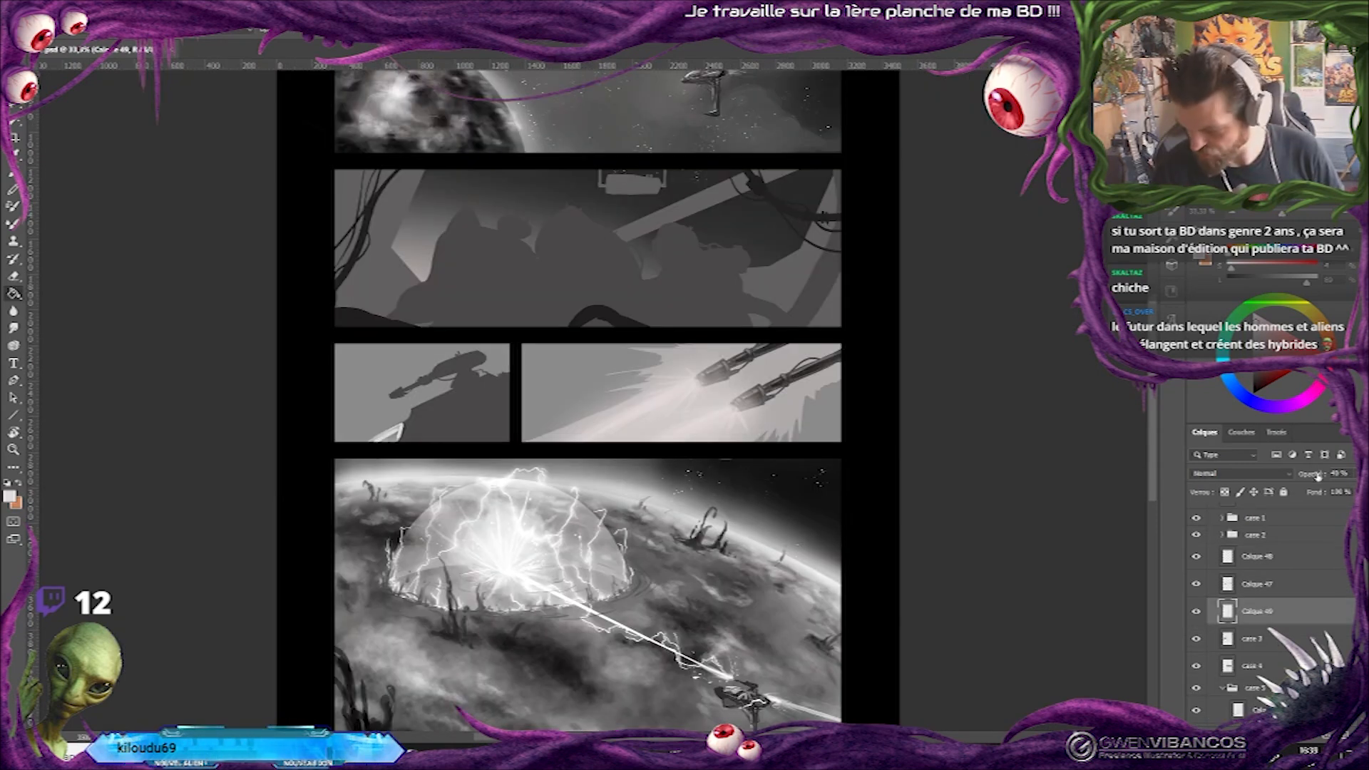
{"action": "left_click_drag", "start_coordinate": [1318, 474], "coordinate": [1314, 478]}
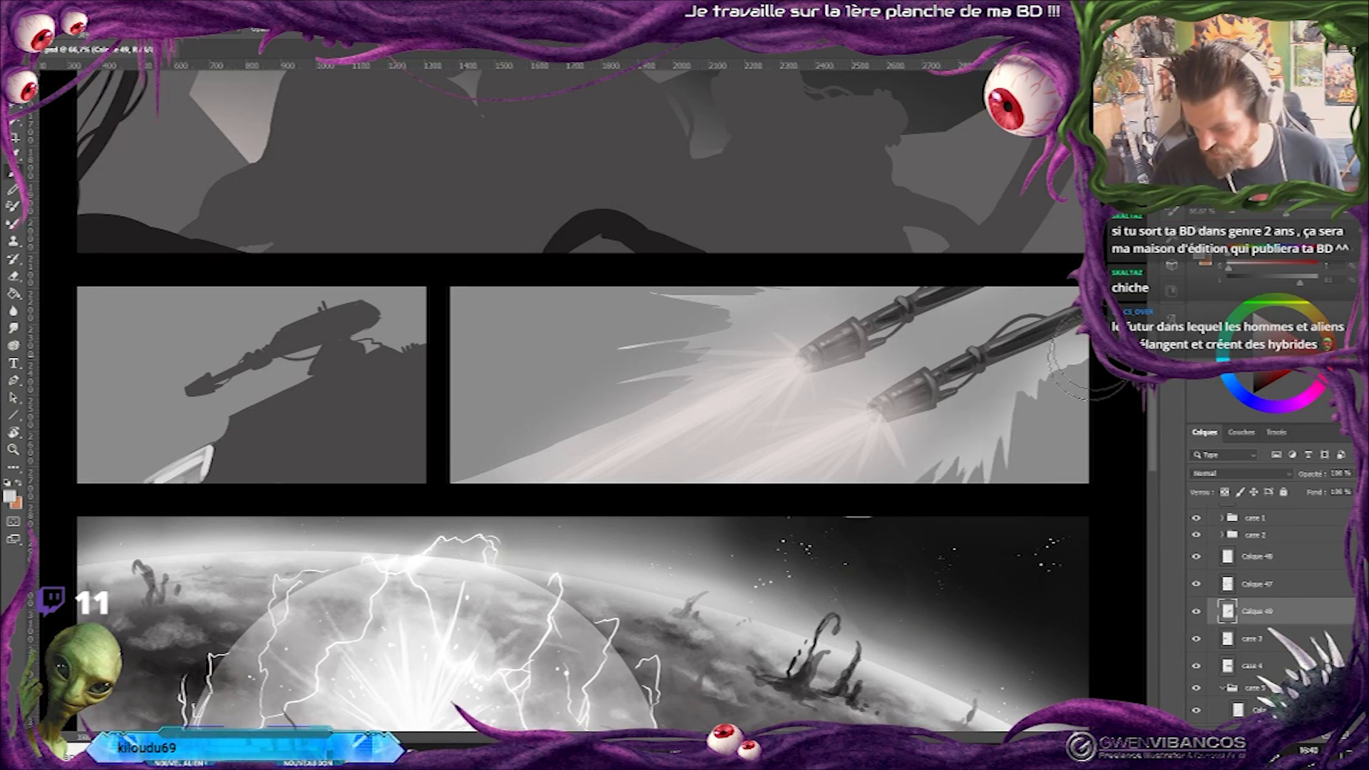
{"action": "left_click", "coordinate": [1196, 611]}
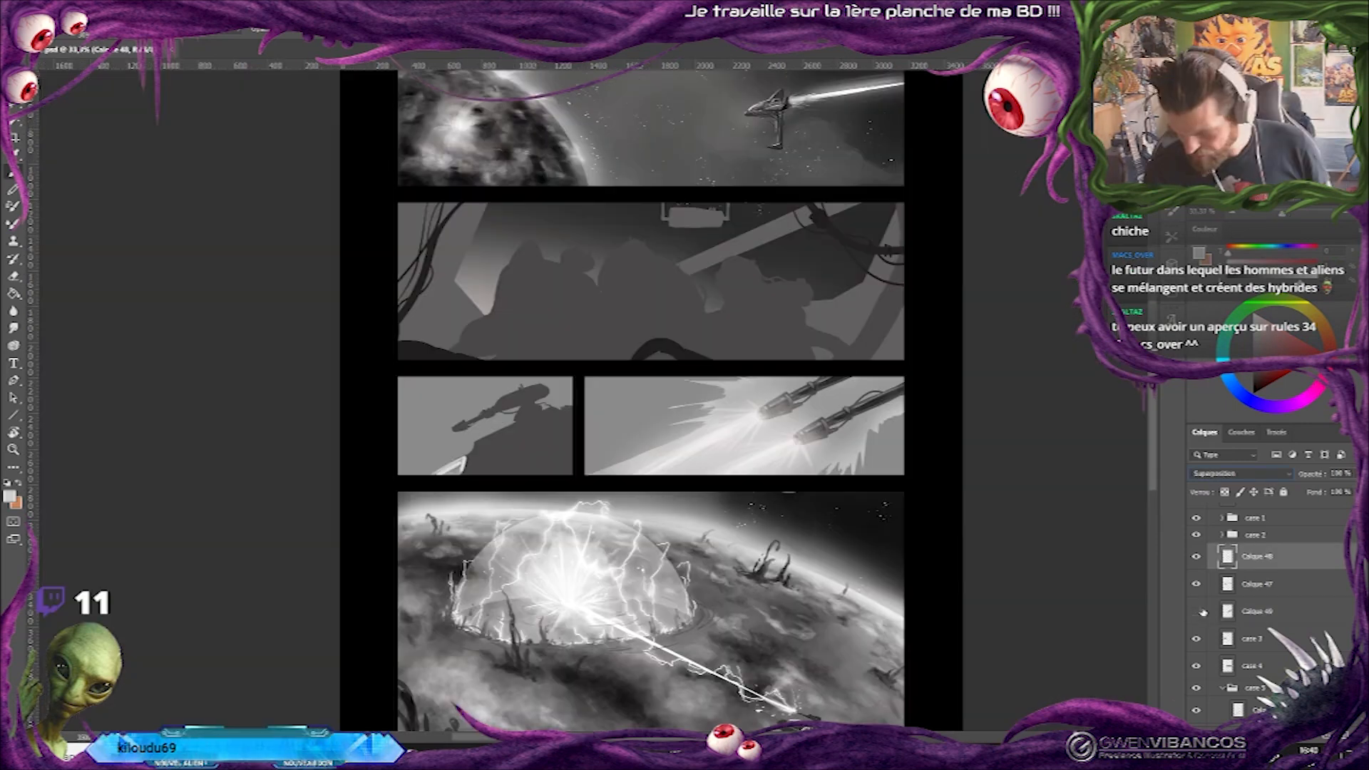
{"action": "left_click", "coordinate": [1197, 611]}
Darken the streaked background on layer case 4 with Levels, raising the black input level to 53.
{"action": "left_click", "coordinate": [1196, 665]}
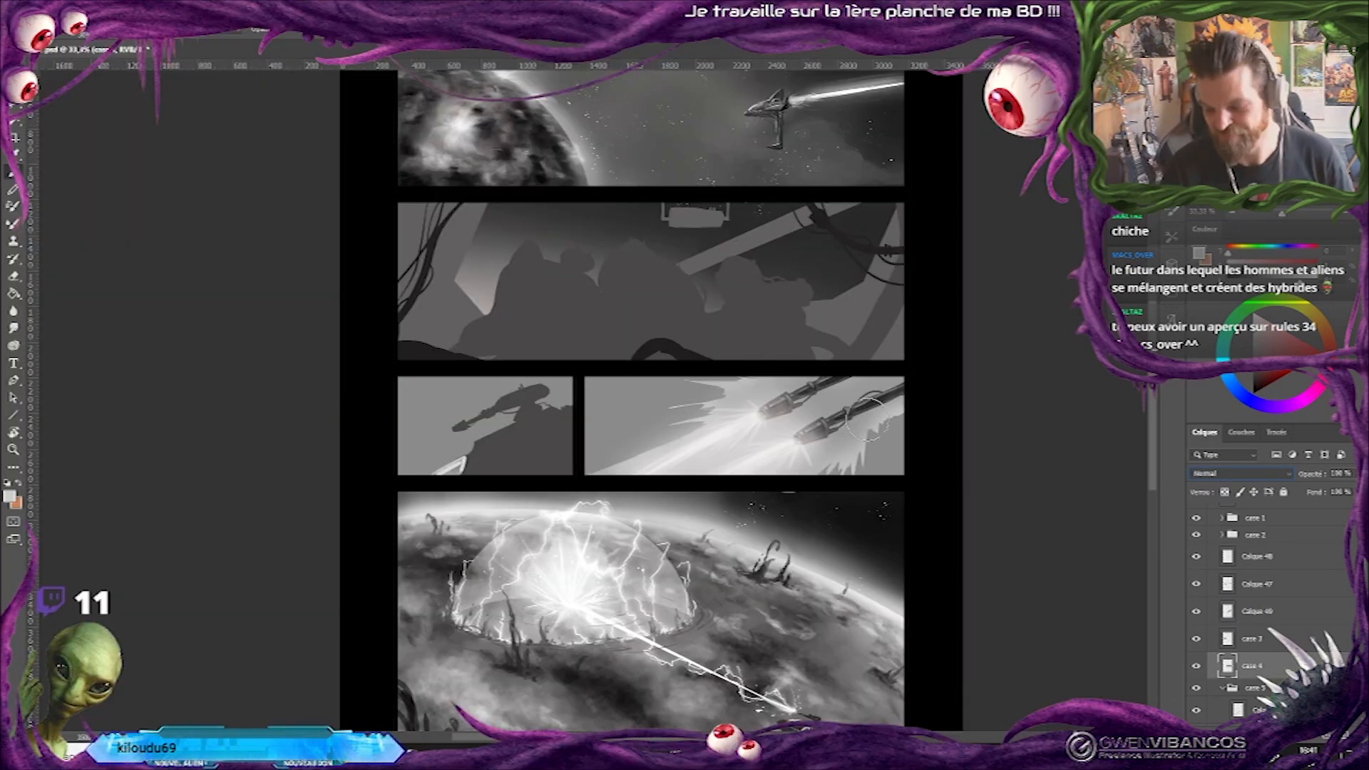
{"action": "key", "text": "ctrl+l"}
{"action": "left_click_drag", "start_coordinate": [1004, 257], "coordinate": [1120, 265]}
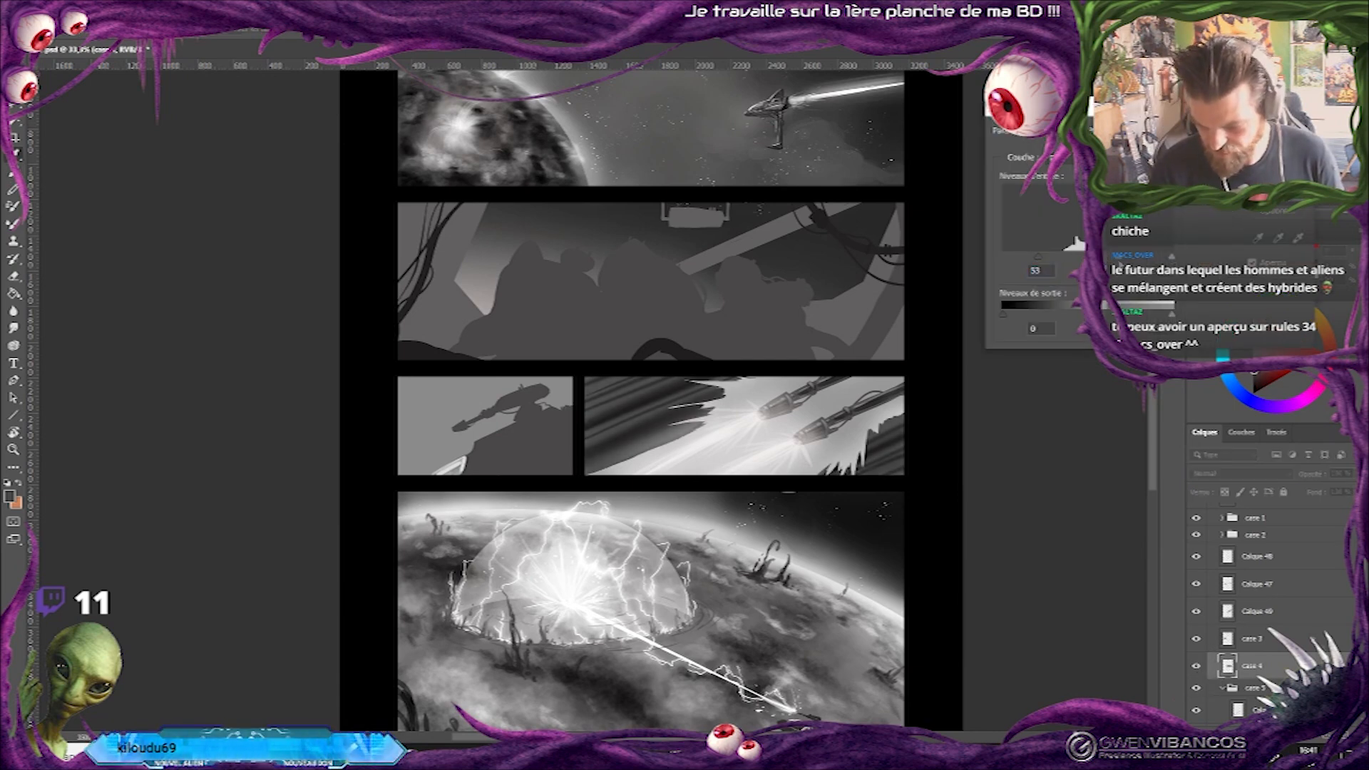
{"action": "key", "text": "Return"}
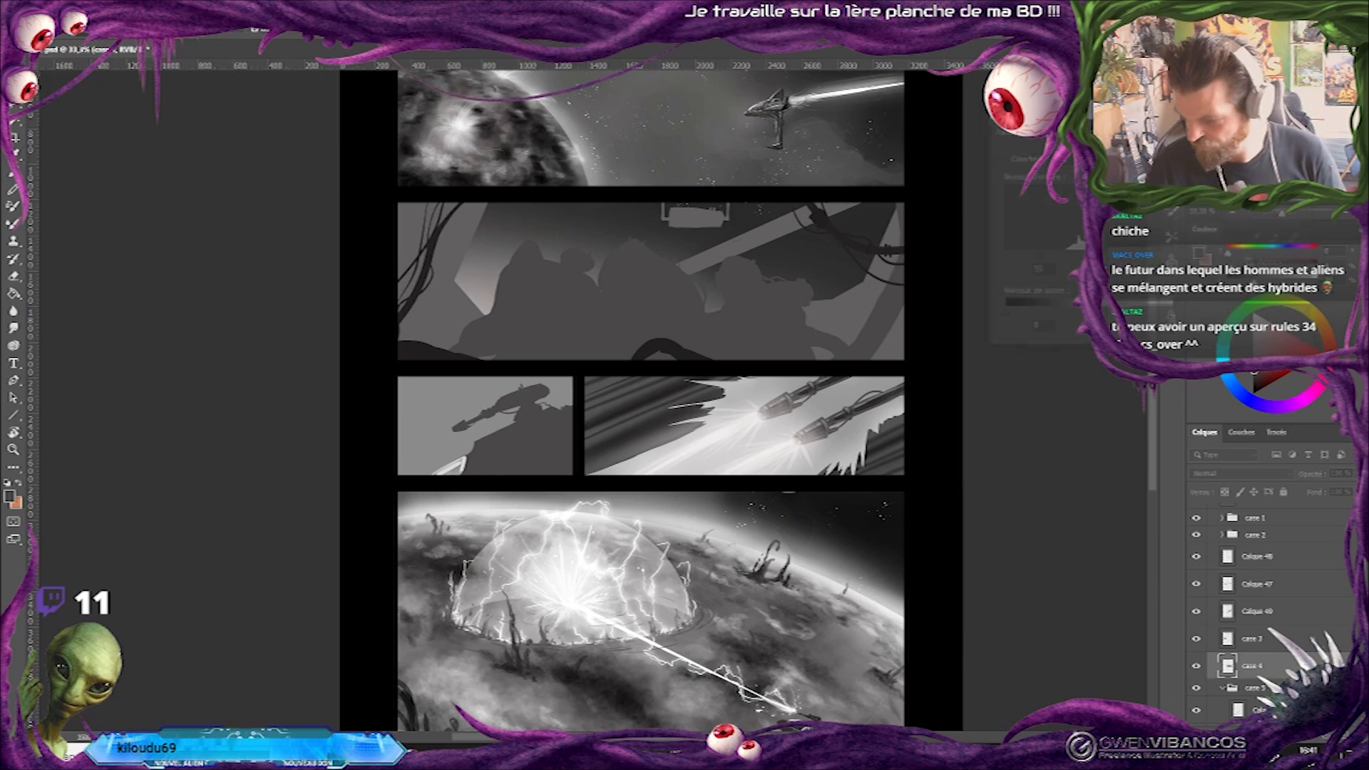
Soften the jagged light area around the beams with the eraser, using the soft pressure-size round tip.
{"action": "key", "text": "ctrl+plus"}
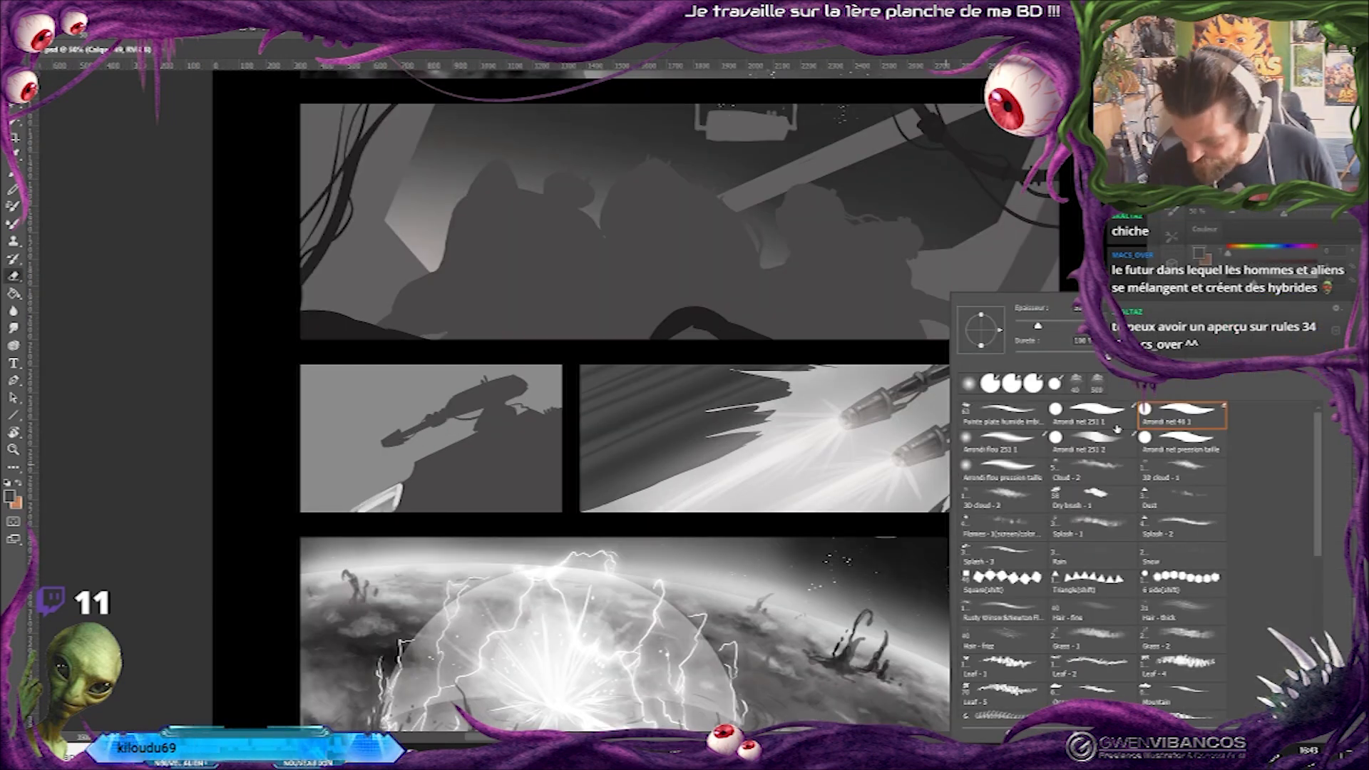
{"action": "left_click", "coordinate": [1006, 474]}
{"action": "key", "text": "Return"}
{"action": "mouse_move", "coordinate": [830, 397]}
{"action": "left_mouse_down"}
{"action": "mouse_move", "coordinate": [716, 519]}
{"action": "mouse_move", "coordinate": [952, 392]}
{"action": "mouse_move", "coordinate": [691, 533]}
{"action": "mouse_move", "coordinate": [1077, 334]}
{"action": "mouse_move", "coordinate": [953, 432]}
{"action": "mouse_move", "coordinate": [1043, 412]}
{"action": "mouse_move", "coordinate": [839, 524]}
{"action": "mouse_move", "coordinate": [1049, 349]}
{"action": "mouse_move", "coordinate": [932, 422]}
{"action": "mouse_move", "coordinate": [816, 462]}
{"action": "mouse_move", "coordinate": [855, 380]}
{"action": "mouse_move", "coordinate": [810, 402]}
{"action": "mouse_move", "coordinate": [807, 432]}
{"action": "mouse_move", "coordinate": [758, 469]}
{"action": "left_mouse_up"}
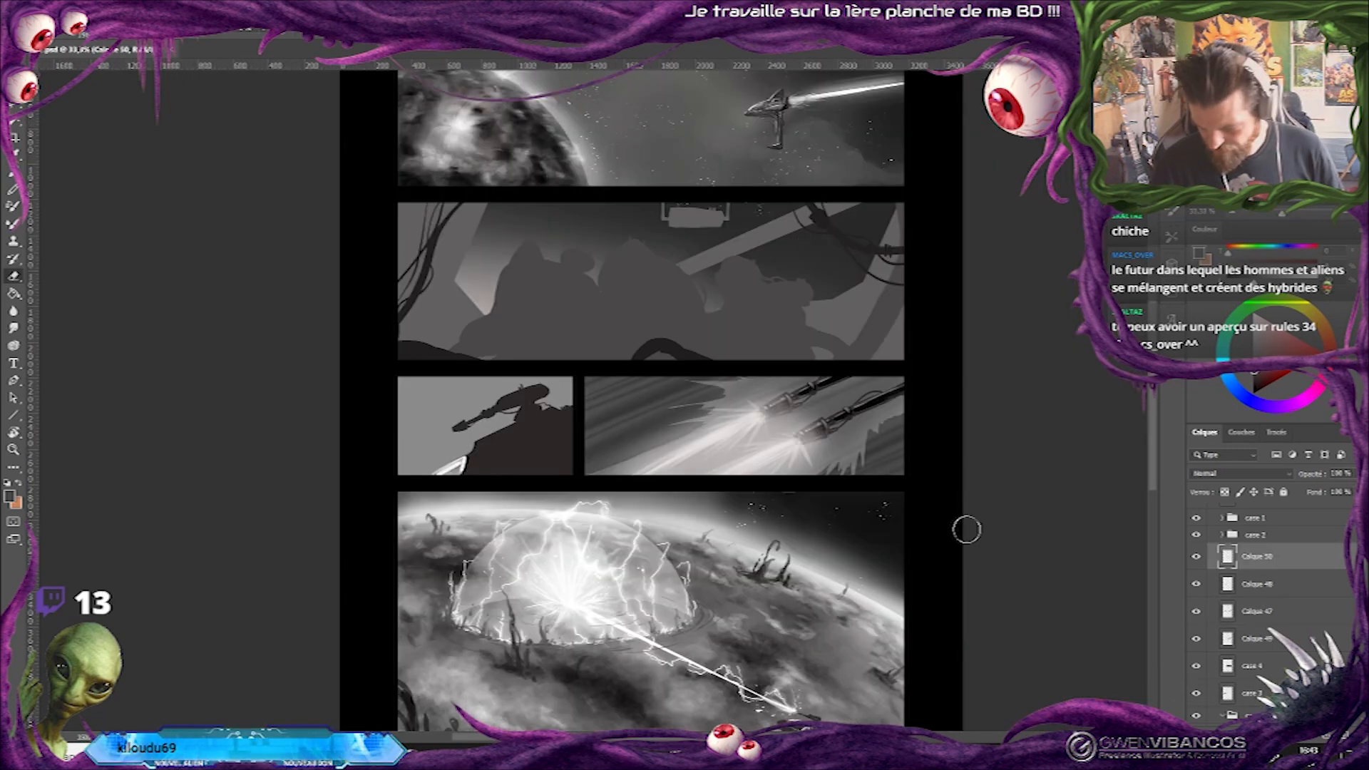
Enlarge the soft round brush and dab a glow on the upper muzzle on Calque 50 in Densité couleur - mode.
{"action": "key", "text": "b"}
{"action": "left_click", "coordinate": [794, 440], "text": "alt"}
{"action": "right_click", "coordinate": [803, 440]}
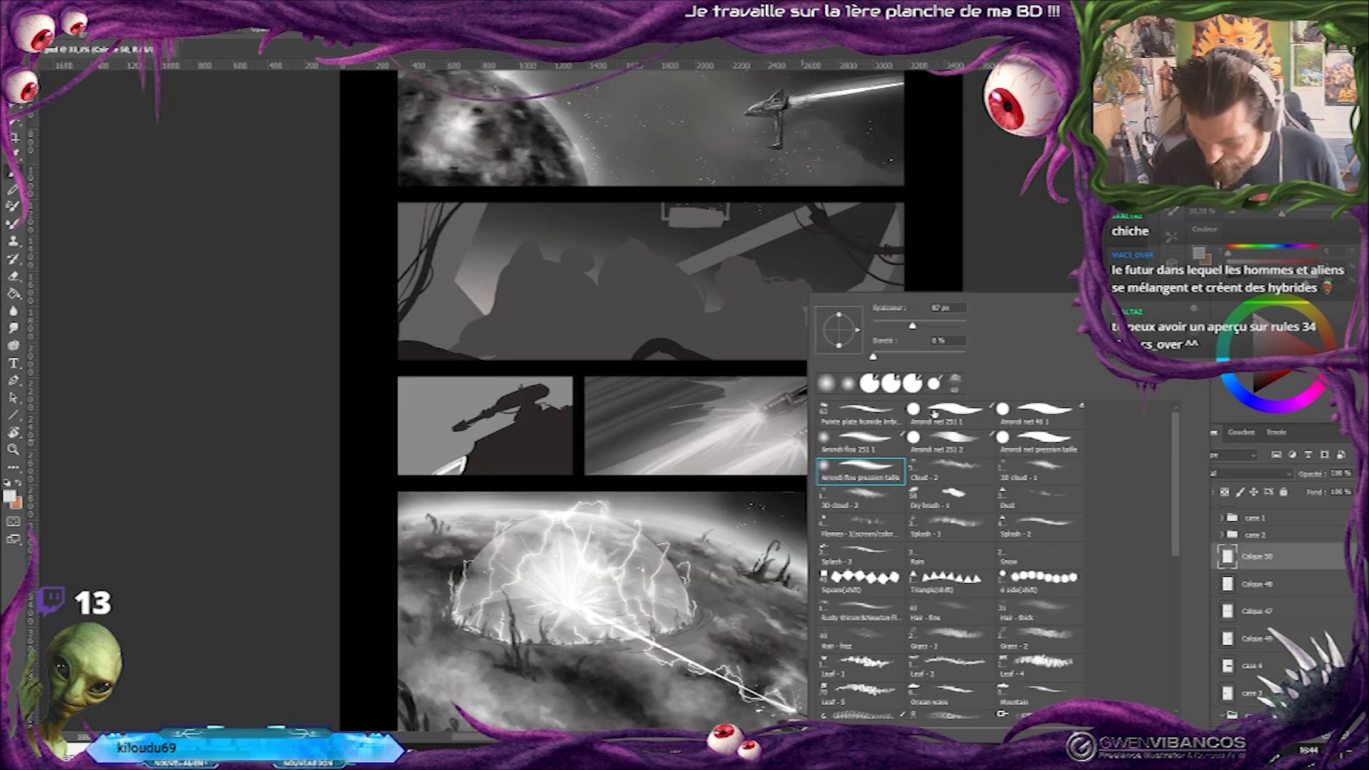
{"action": "left_click", "coordinate": [937, 325]}
{"action": "right_click", "coordinate": [813, 432]}
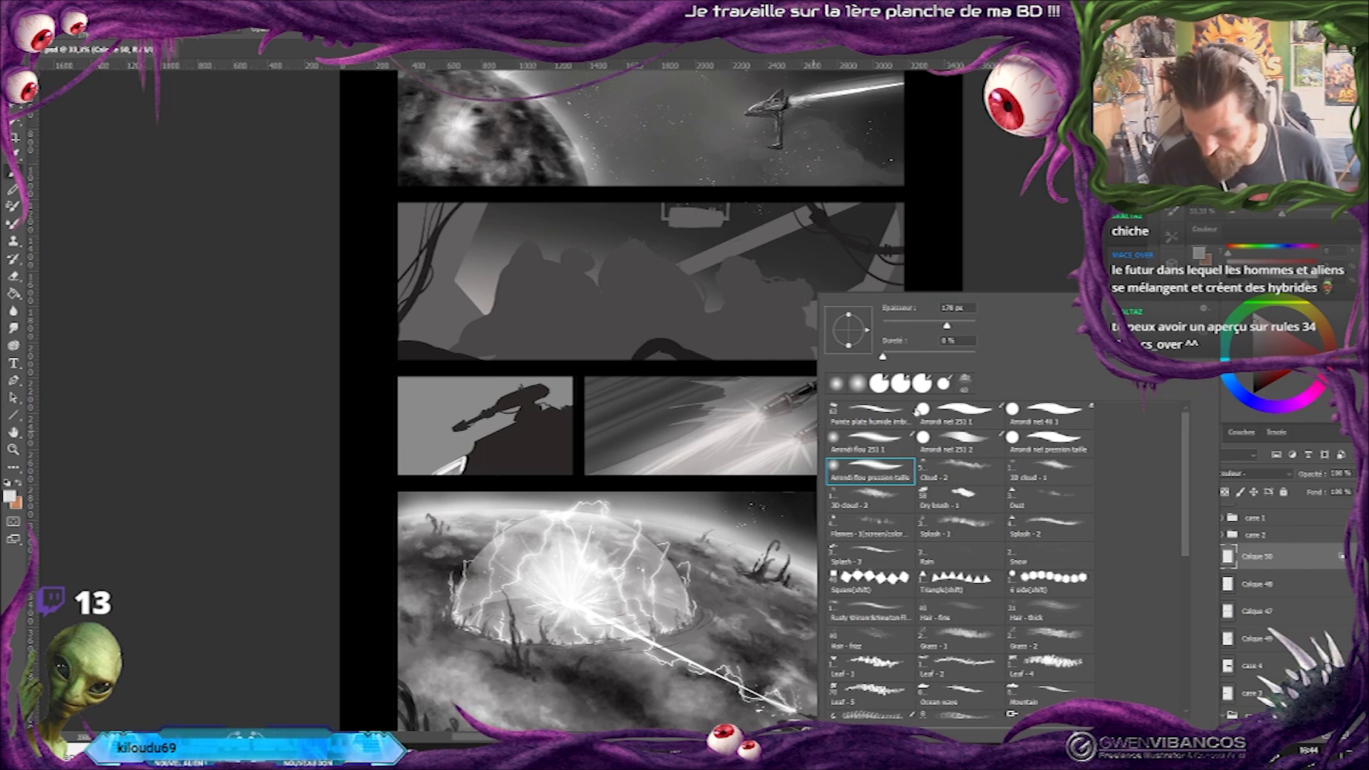
{"action": "left_click", "coordinate": [954, 327]}
{"action": "left_click", "coordinate": [767, 427]}
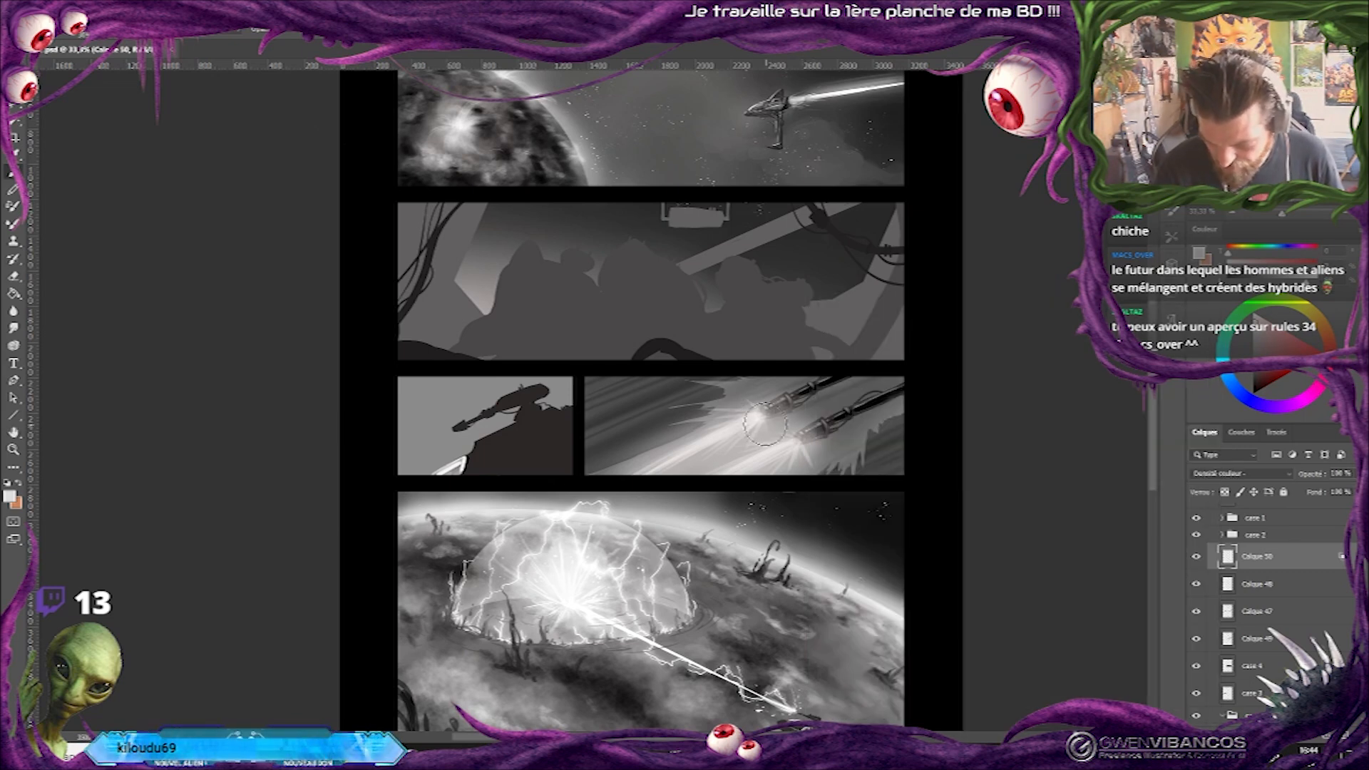
Tone down the muzzle glow on Calque 48 by lowering its white output level with Levels.
{"action": "left_click", "coordinate": [1257, 584]}
{"action": "key", "text": "ctrl+l"}
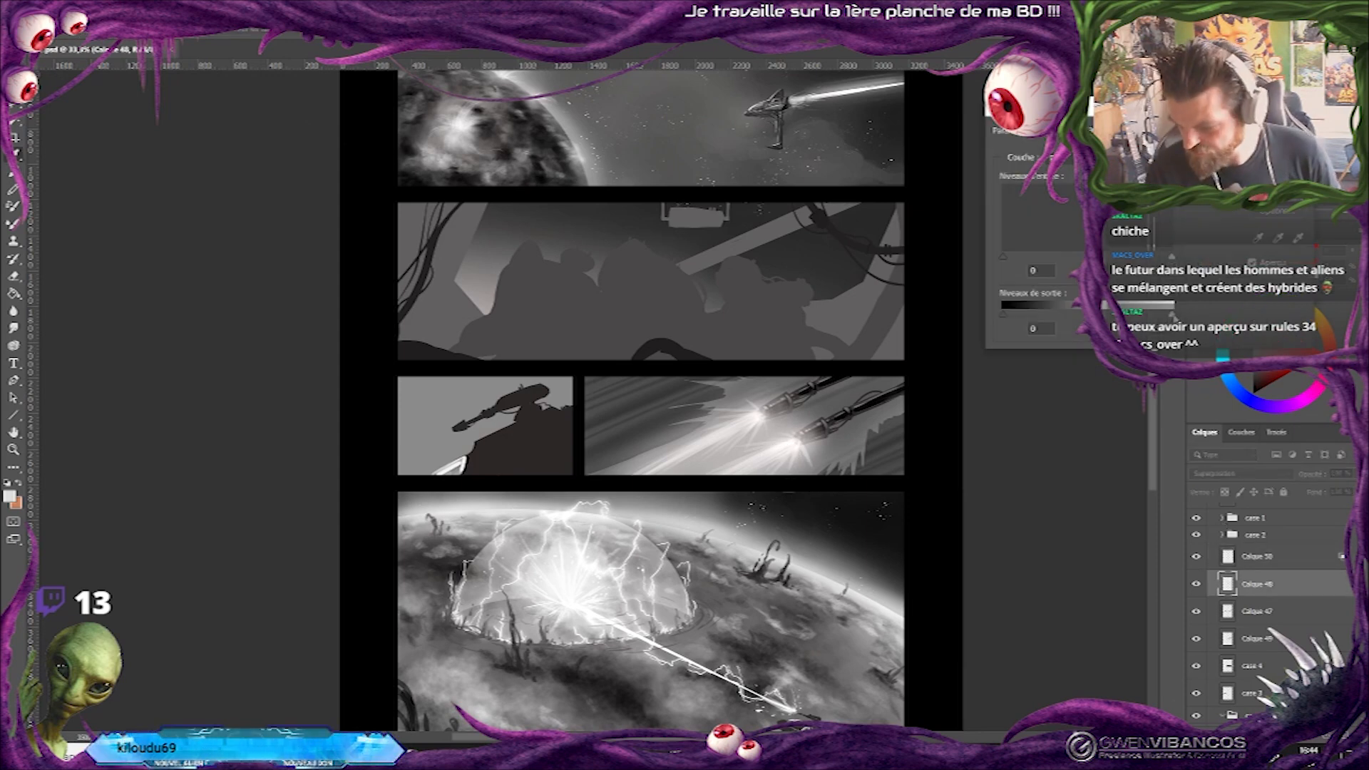
{"action": "left_click_drag", "start_coordinate": [1150, 316], "coordinate": [1136, 317]}
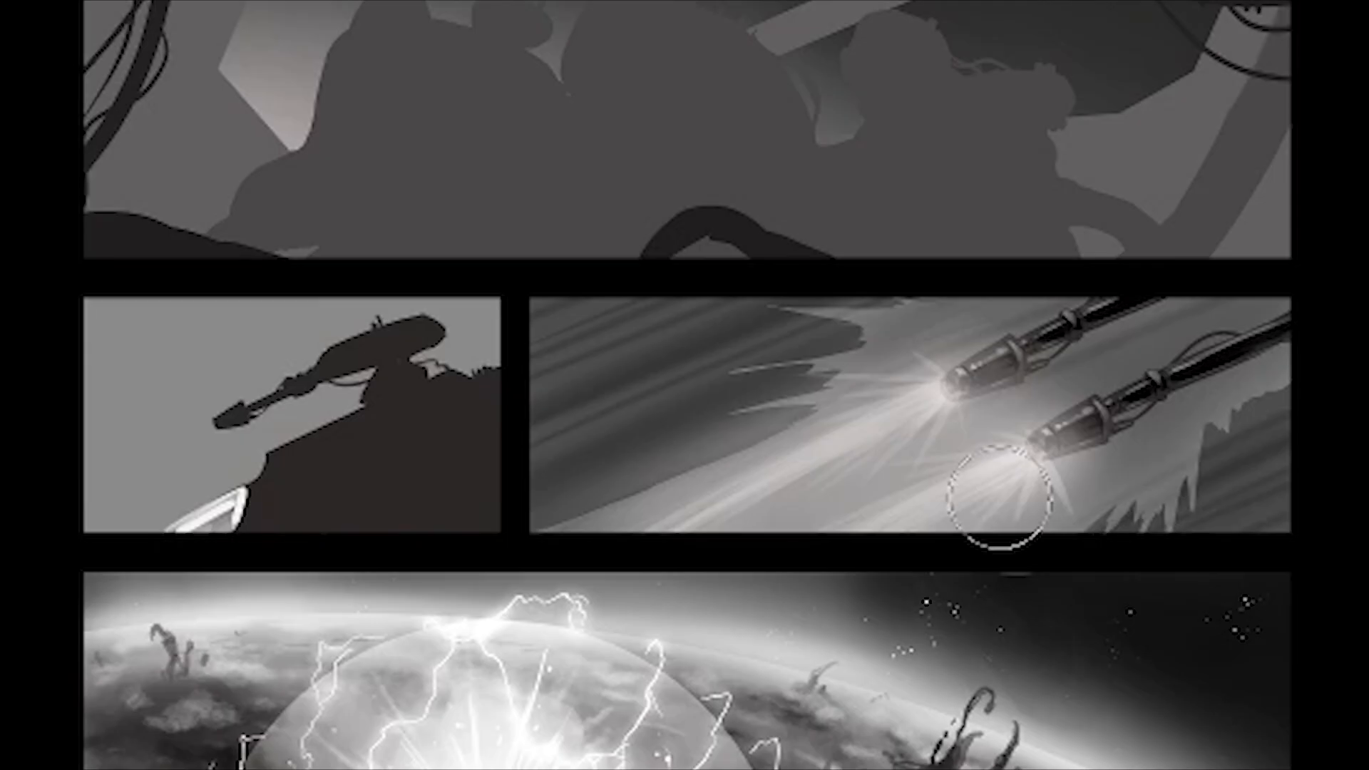
On Calque 50, dab bright glows on both muzzles and scatter small bright sparks around them with a smaller brush.
{"action": "left_click", "coordinate": [928, 386]}
{"action": "left_click", "coordinate": [1014, 461]}
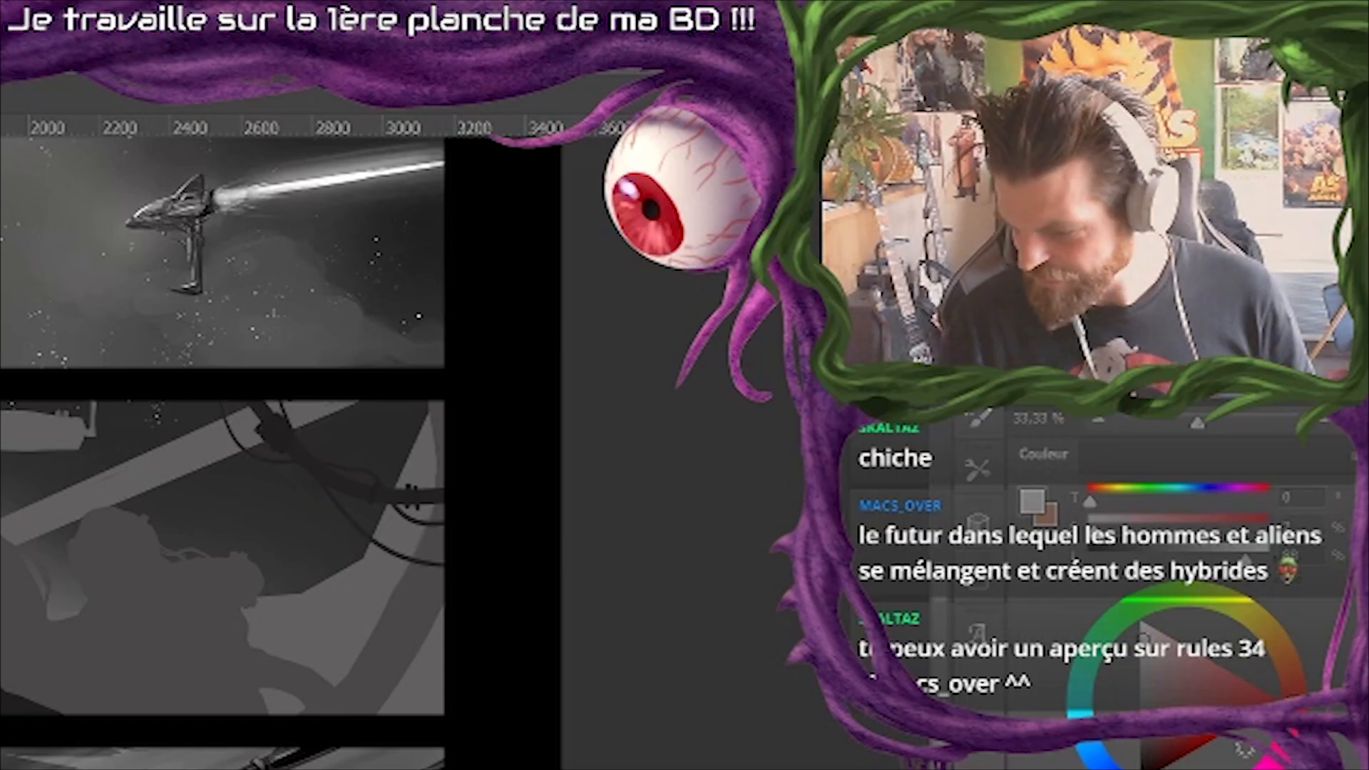
{"action": "key", "text": "ctrl+plus"}
{"action": "left_click", "coordinate": [1083, 412]}
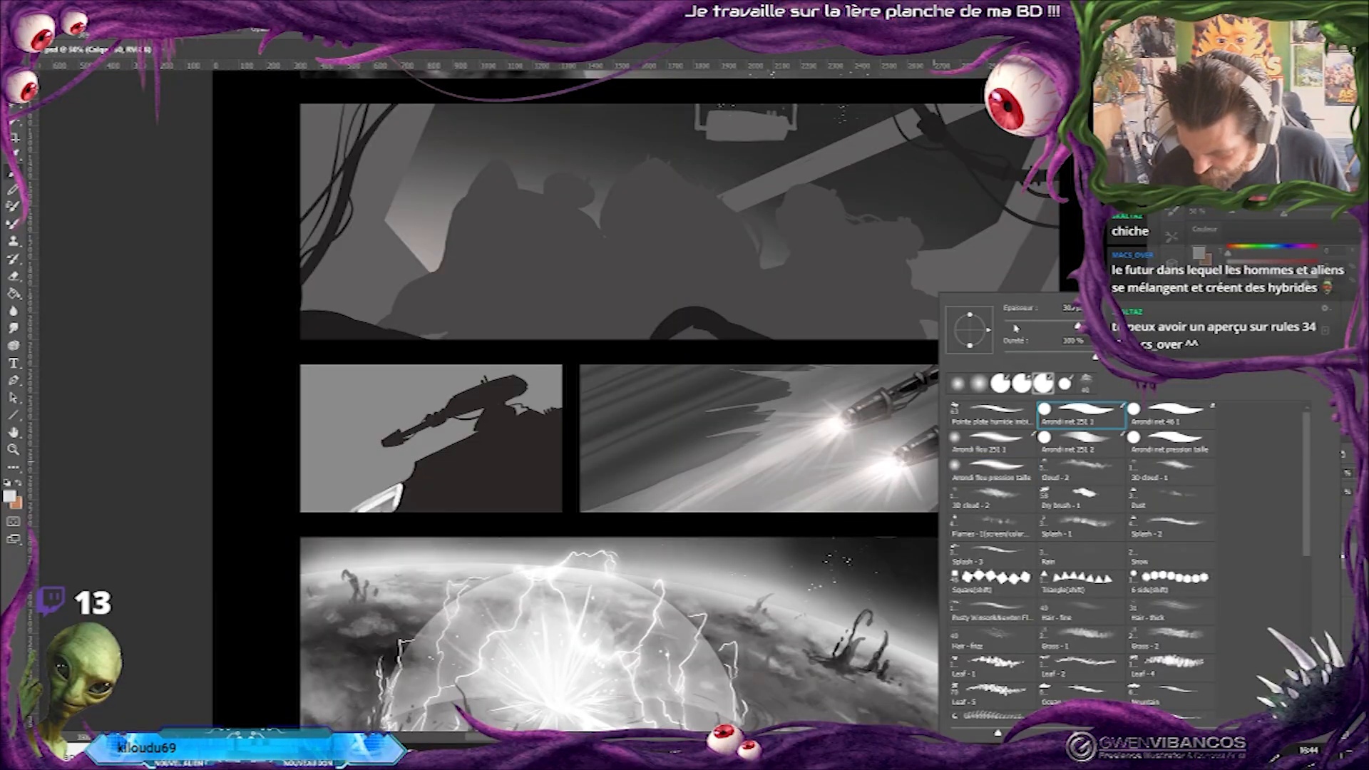
{"action": "left_click", "coordinate": [1015, 327]}
{"action": "key", "text": "Return"}
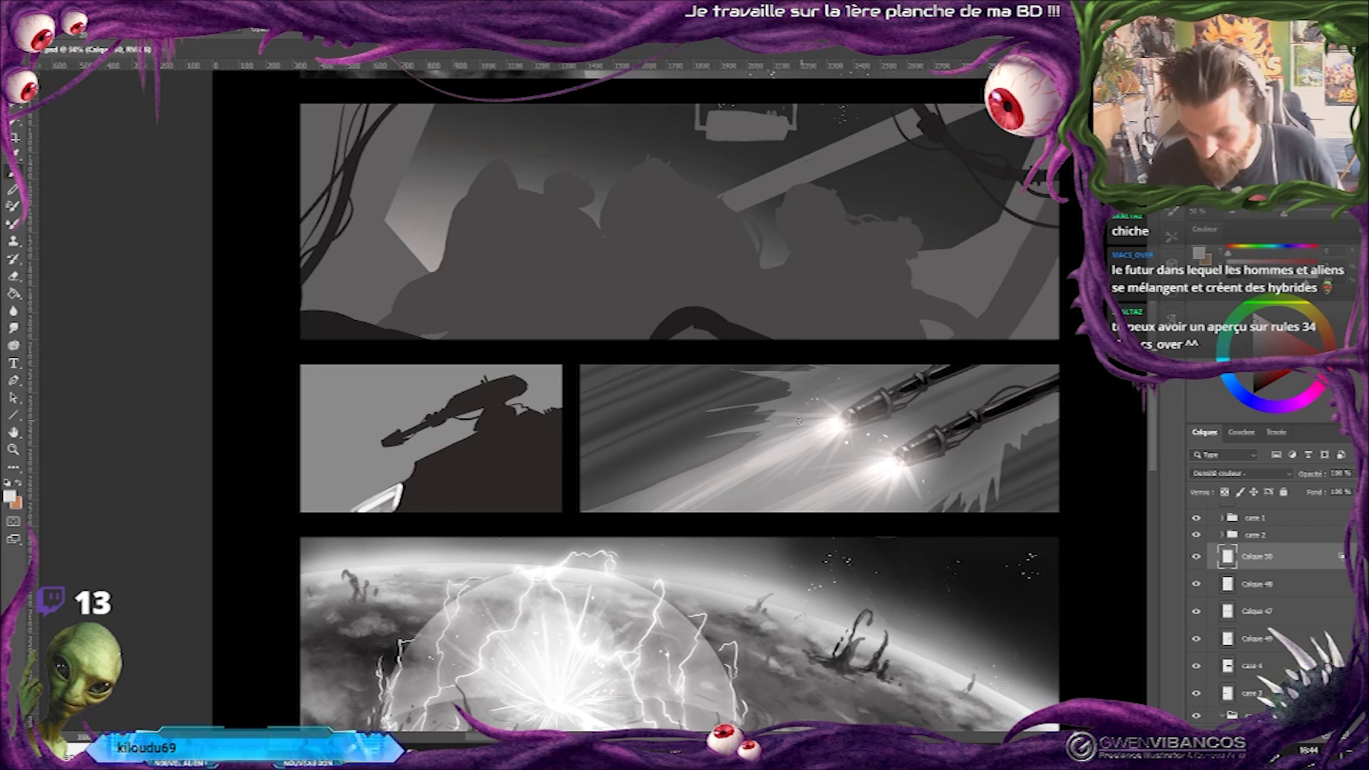
{"action": "left_click", "coordinate": [1022, 479], "text": "alt"}
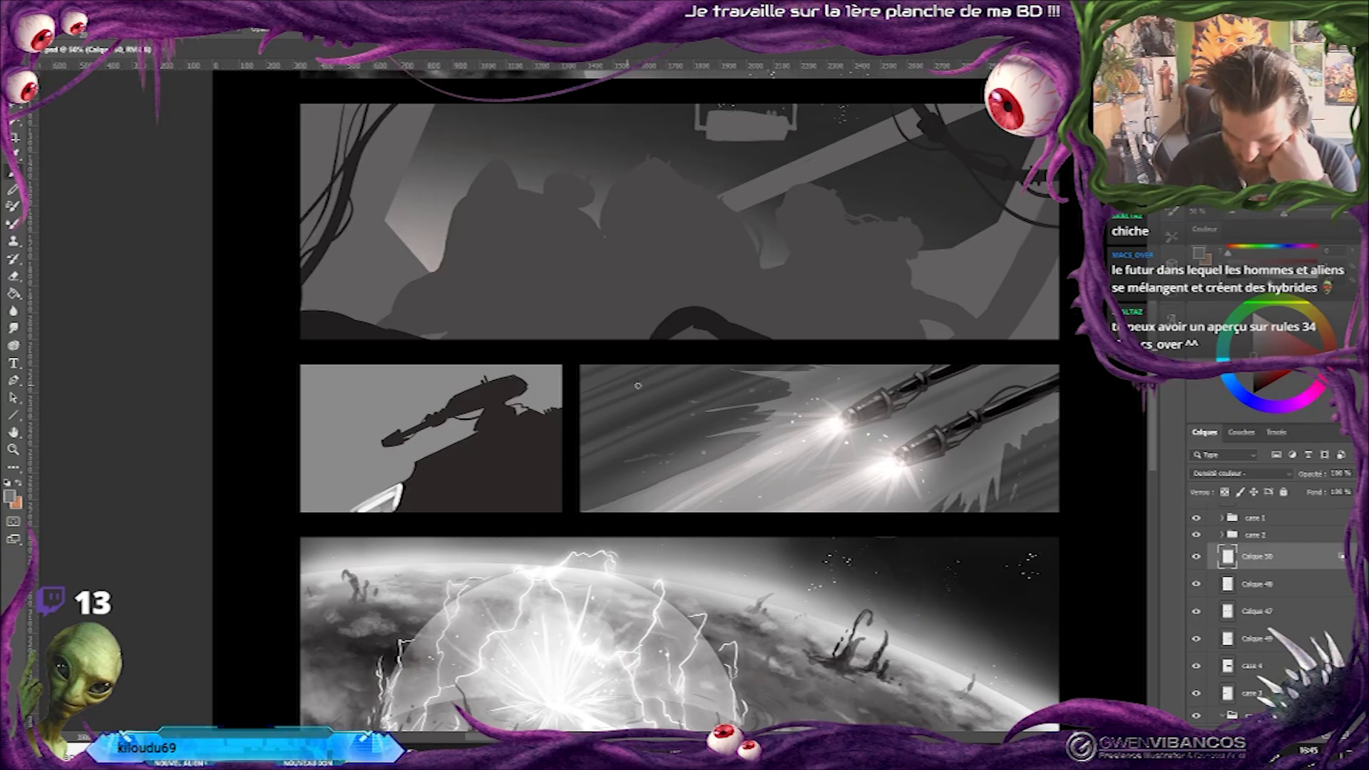
Paint dark details on the turret's gun barrel and body in the small panel on Calque 47.
{"action": "scroll", "coordinate": [1036, 469], "scroll_direction": "up", "scroll_amount": 2}
{"action": "scroll", "coordinate": [1269, 606], "scroll_direction": "up", "scroll_amount": 5}
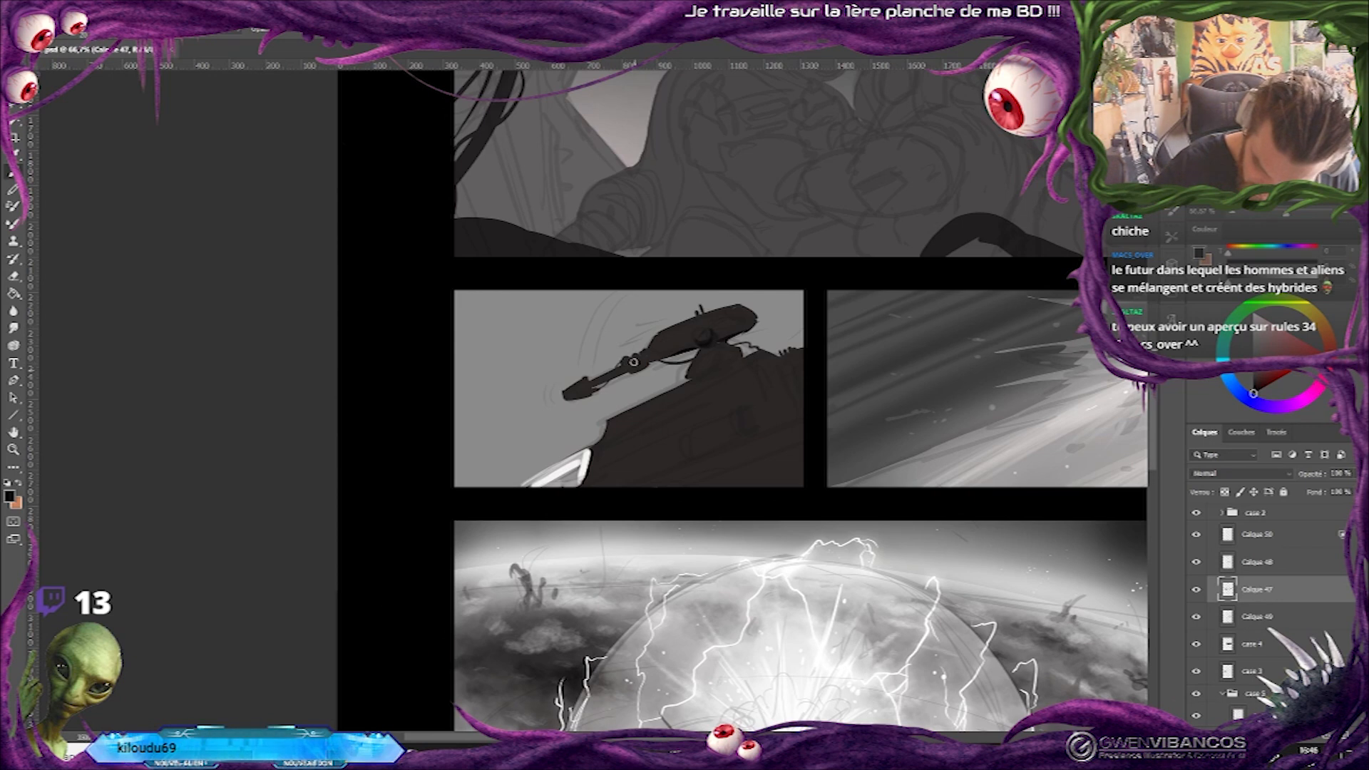
{"action": "left_click_drag", "start_coordinate": [590, 382], "coordinate": [585, 389]}
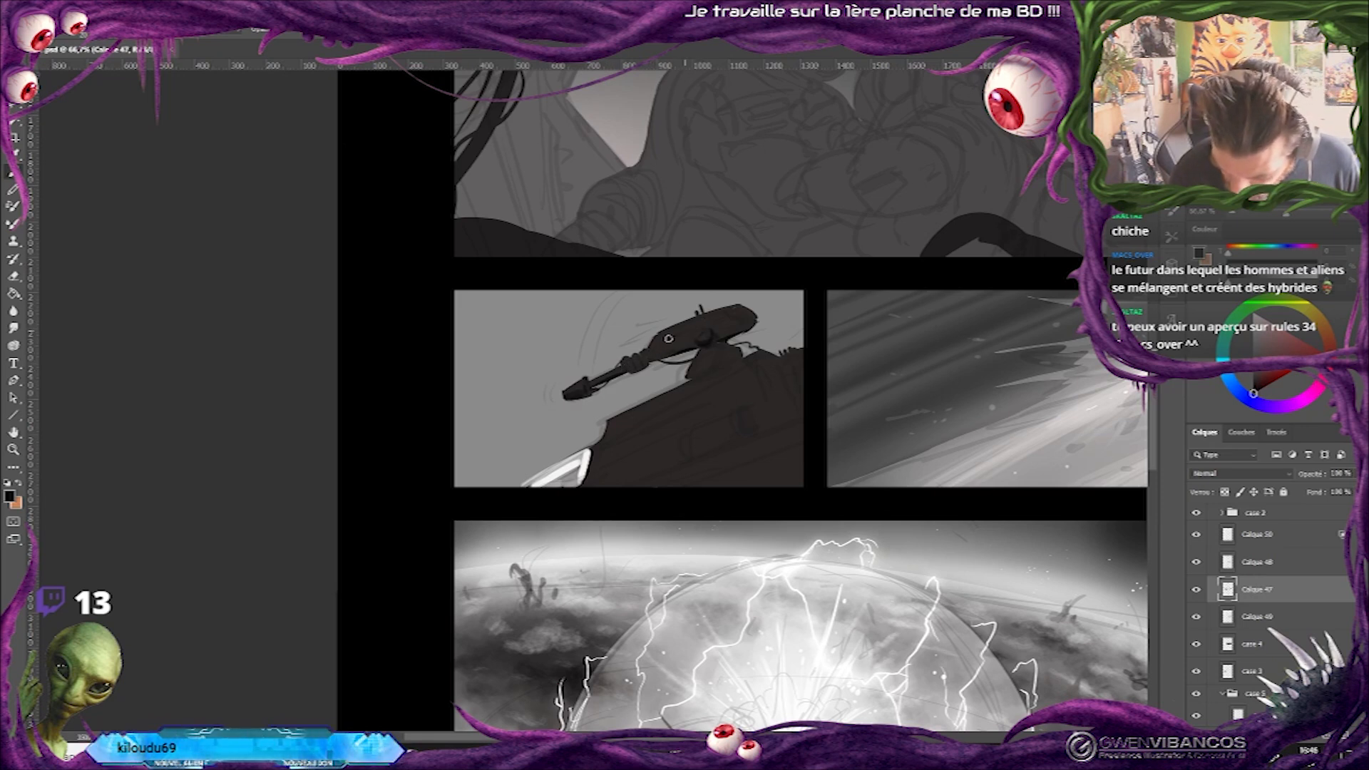
Adjust the size of the soft round brush and paint dark shading along the vehicle's hull and side tube.
{"action": "right_click", "coordinate": [736, 347]}
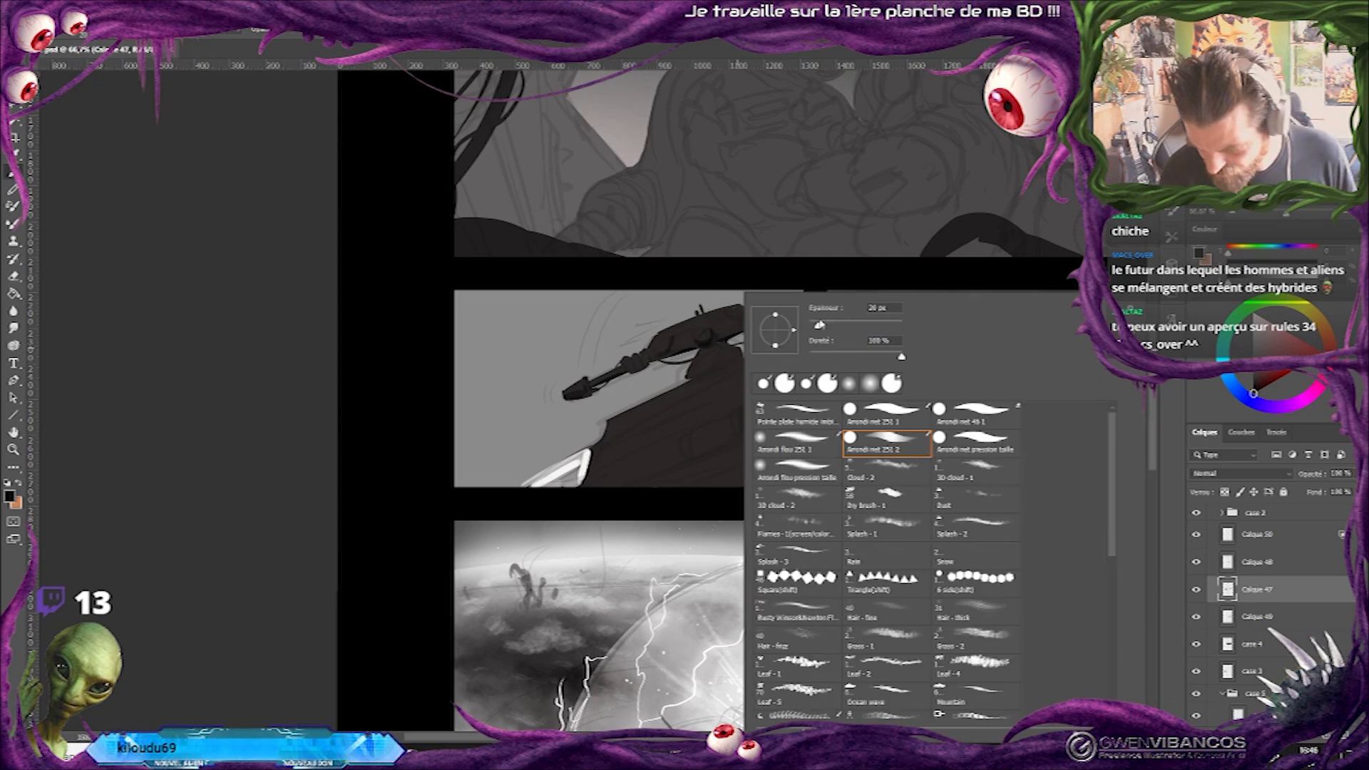
{"action": "left_click", "coordinate": [812, 325]}
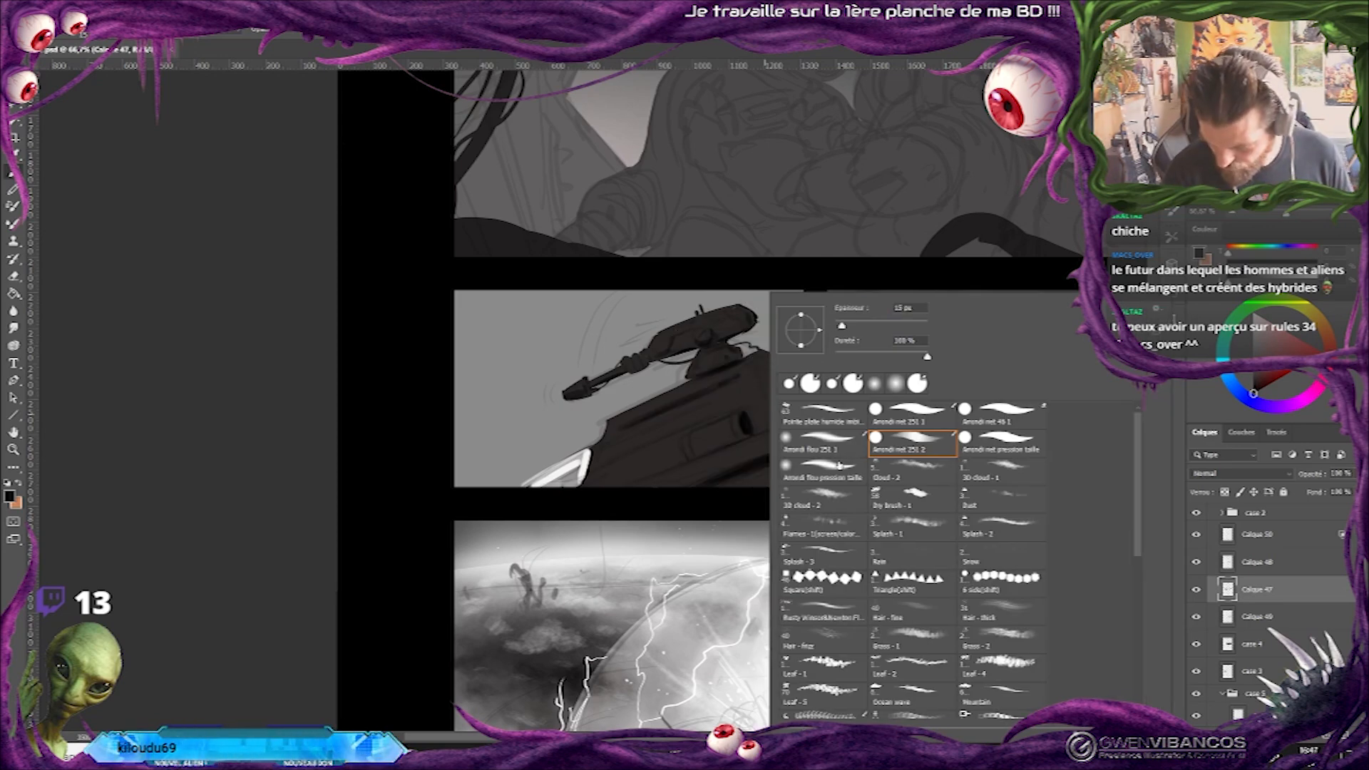
{"action": "left_click", "coordinate": [837, 465]}
{"action": "left_click", "coordinate": [863, 326]}
{"action": "key", "text": "Return"}
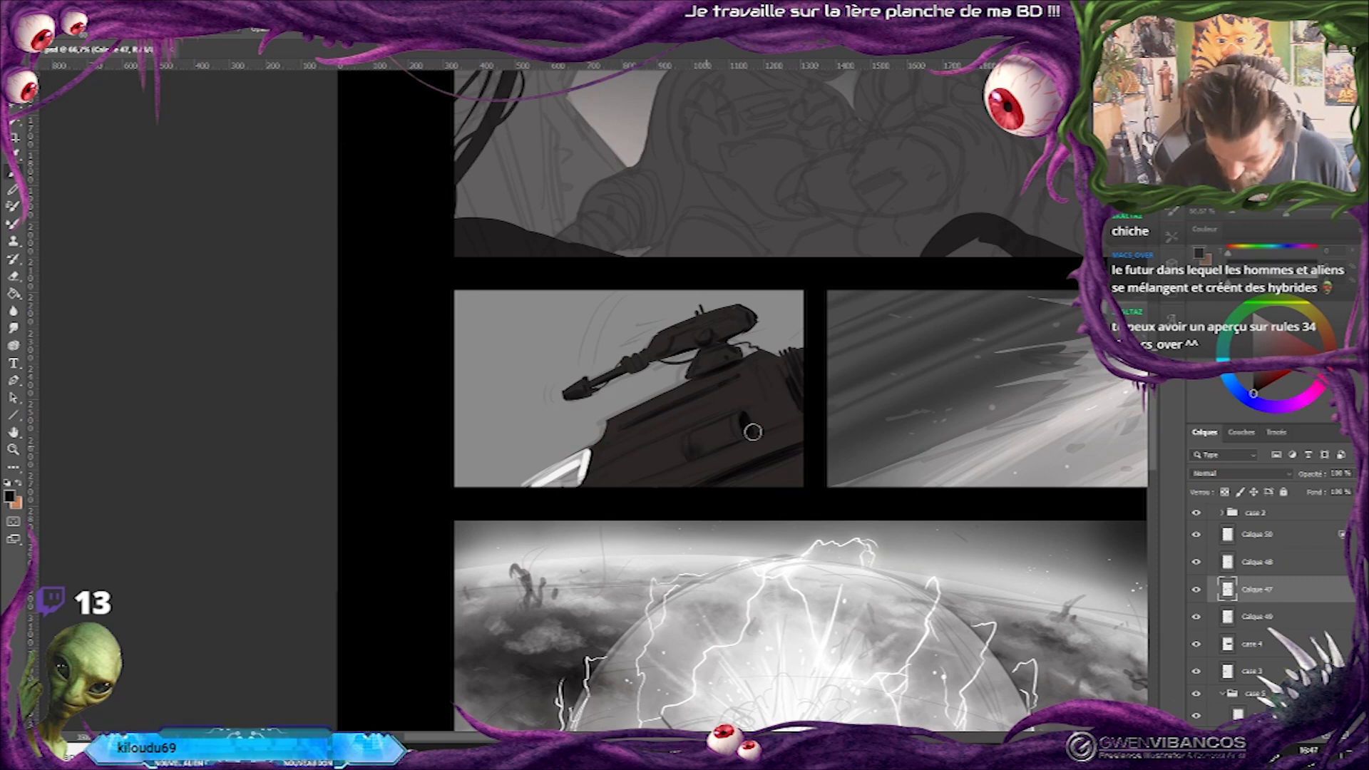
{"action": "left_click_drag", "start_coordinate": [798, 443], "coordinate": [812, 476]}
{"action": "left_click_drag", "start_coordinate": [681, 463], "coordinate": [620, 483]}
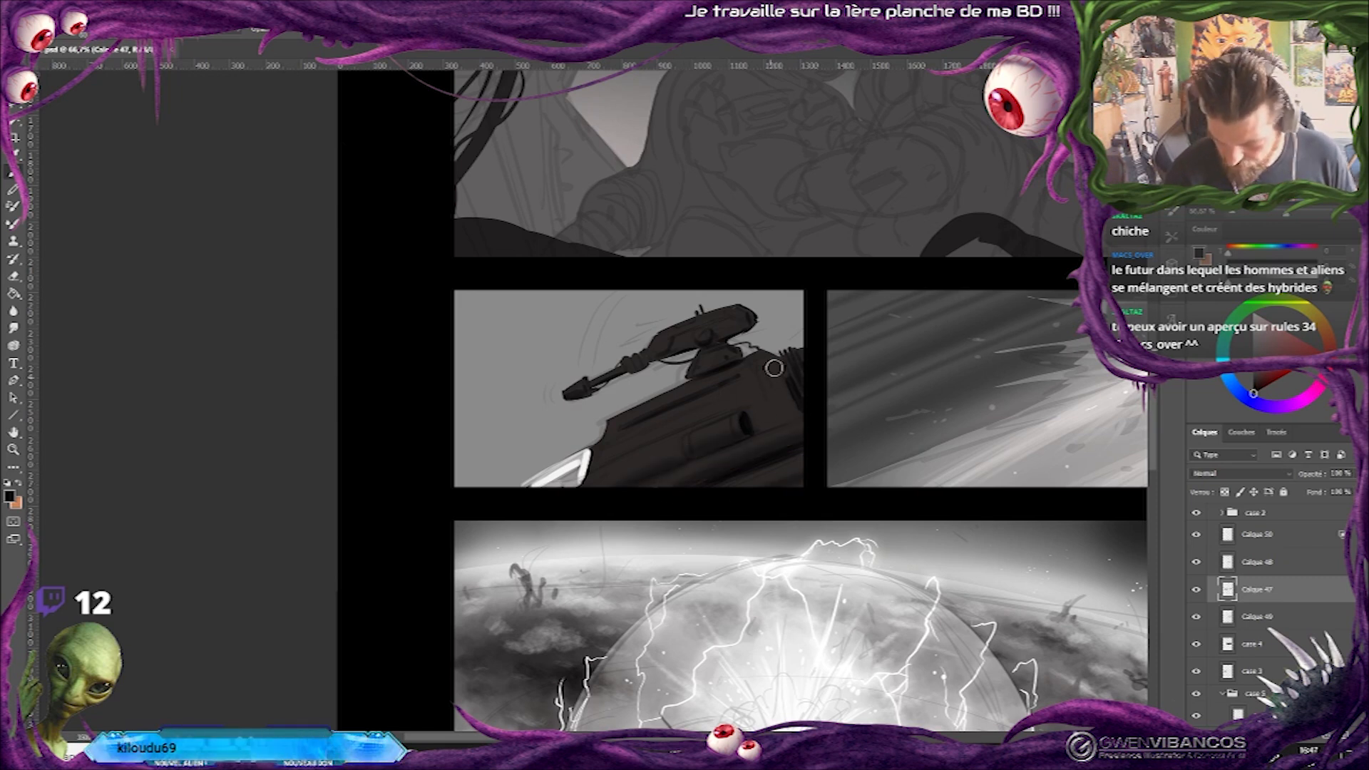
Shade the rear of the hull and the turret body, and add a soft glow on Calque 51 in Incrustation mode.
{"action": "right_click", "coordinate": [782, 380], "text": "alt"}
{"action": "mouse_move", "coordinate": [775, 365]}
{"action": "left_mouse_down"}
{"action": "mouse_move", "coordinate": [802, 412]}
{"action": "mouse_move", "coordinate": [789, 382]}
{"action": "left_mouse_up"}
{"action": "left_click_drag", "start_coordinate": [747, 332], "coordinate": [703, 332]}
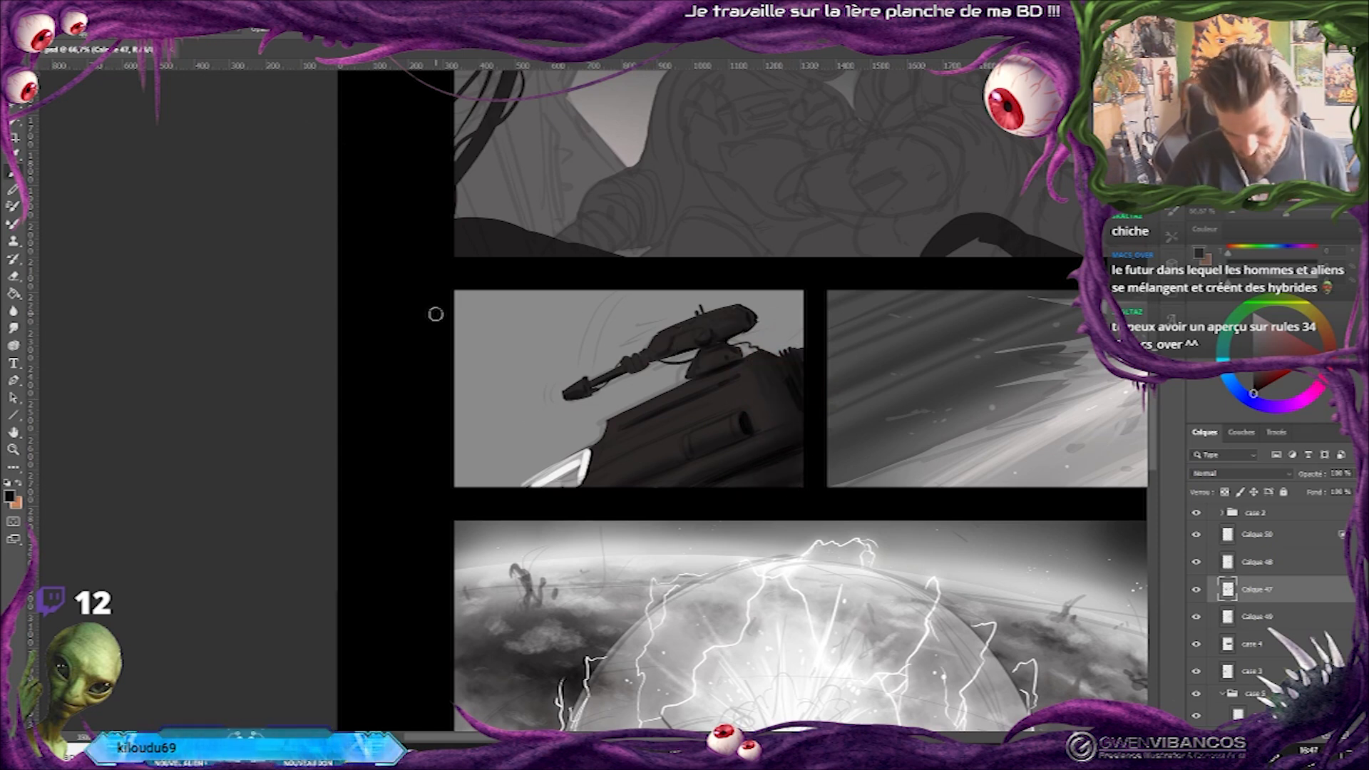
{"action": "left_click", "coordinate": [563, 478], "text": "alt"}
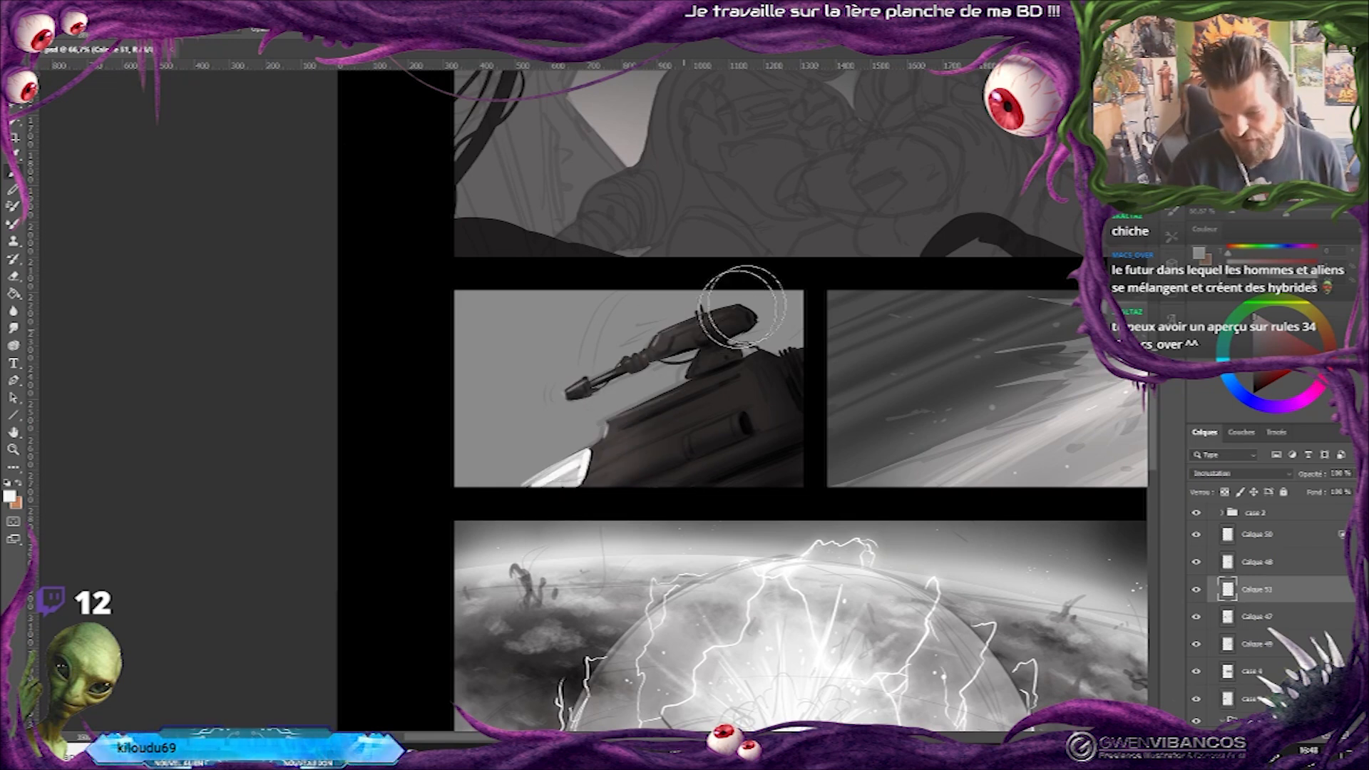
{"action": "key", "text": "alt+bracketleft"}
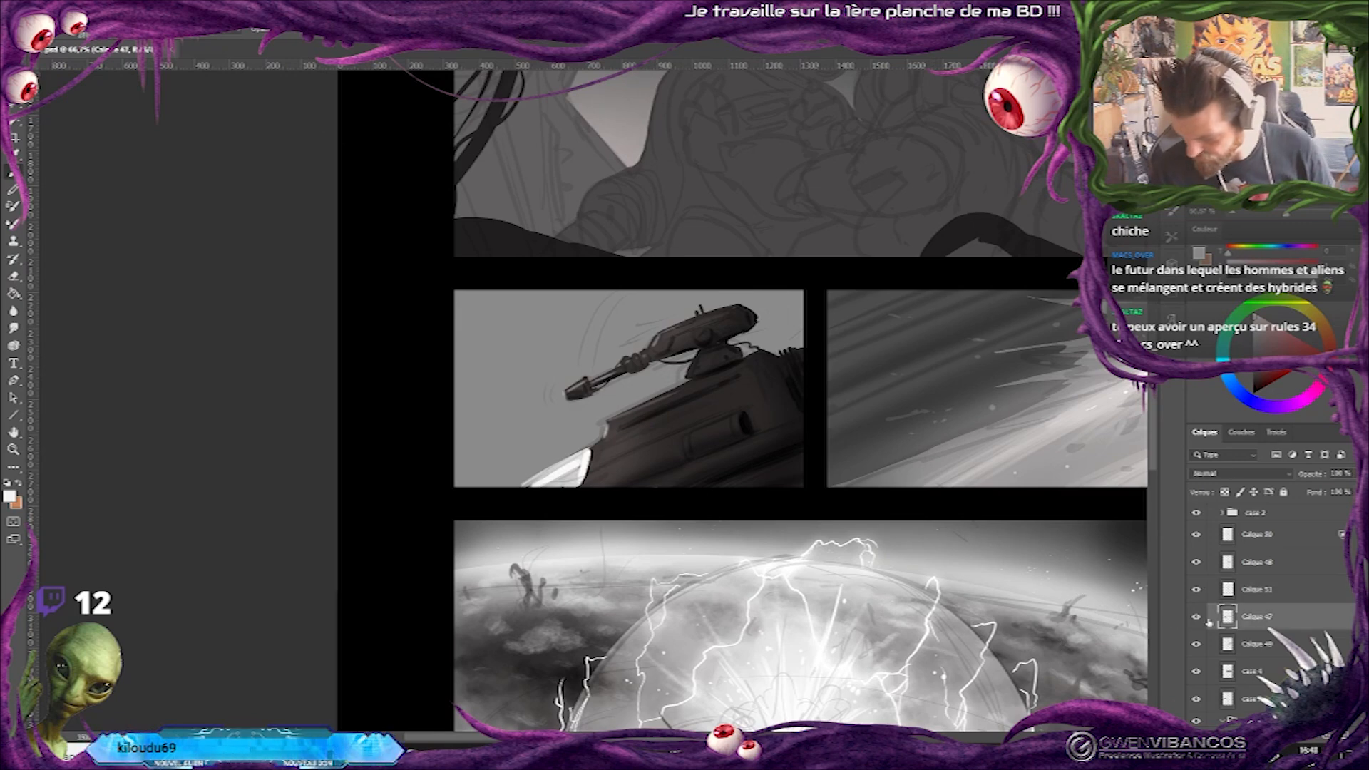
On Calque 47, pick the Arrondi net 251 1 brush at a small size and paint fine panel lines on the hull.
{"action": "key", "text": "ctrl+plus"}
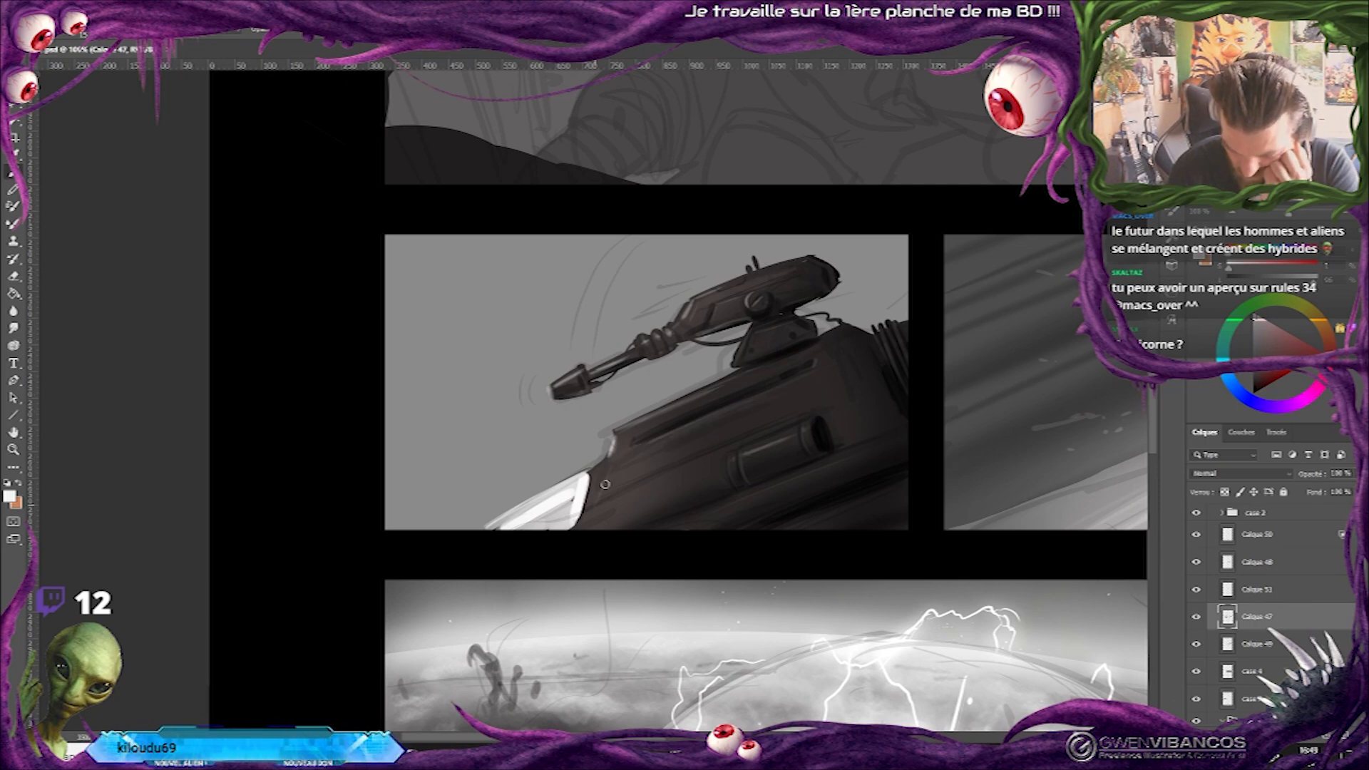
{"action": "left_click", "coordinate": [697, 463], "text": "alt"}
{"action": "right_click", "coordinate": [783, 462]}
{"action": "left_click", "coordinate": [922, 413]}
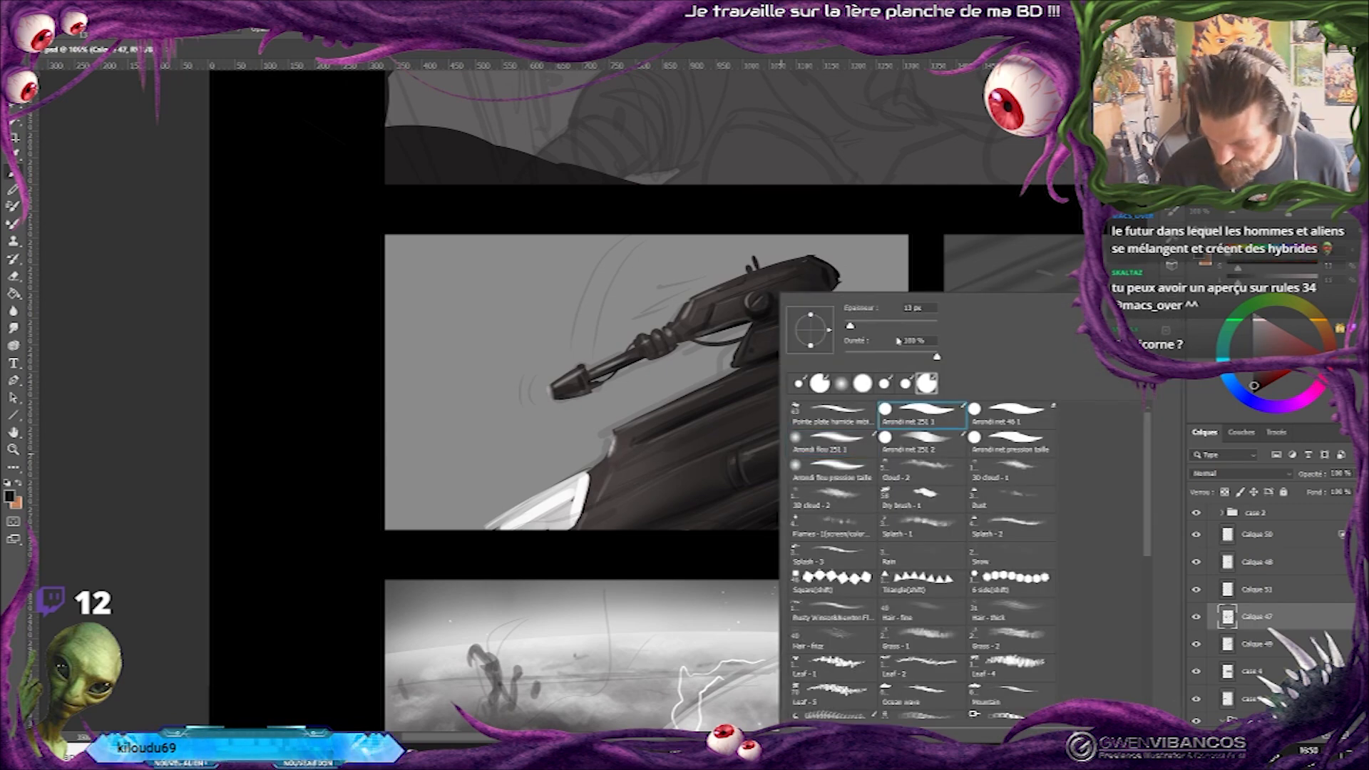
{"action": "left_click", "coordinate": [847, 329]}
{"action": "left_click", "coordinate": [740, 397], "text": "alt"}
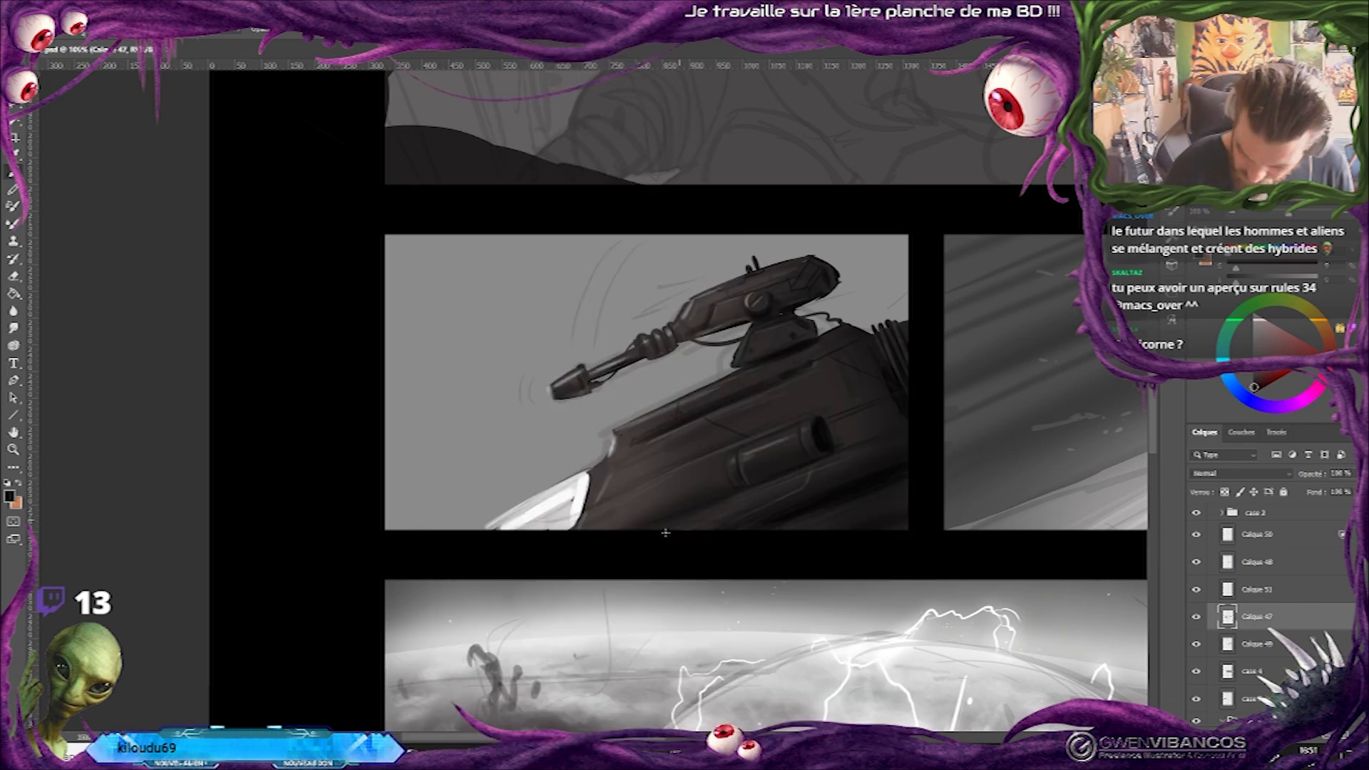
Paint a round bolt on the front of the hull and a small dark fitting at the canopy's upper edge.
{"action": "mouse_move", "coordinate": [635, 475]}
{"action": "left_mouse_down"}
{"action": "mouse_move", "coordinate": [647, 487]}
{"action": "mouse_move", "coordinate": [726, 460]}
{"action": "left_mouse_up"}
{"action": "key", "text": "o"}
{"action": "right_click", "coordinate": [699, 452]}
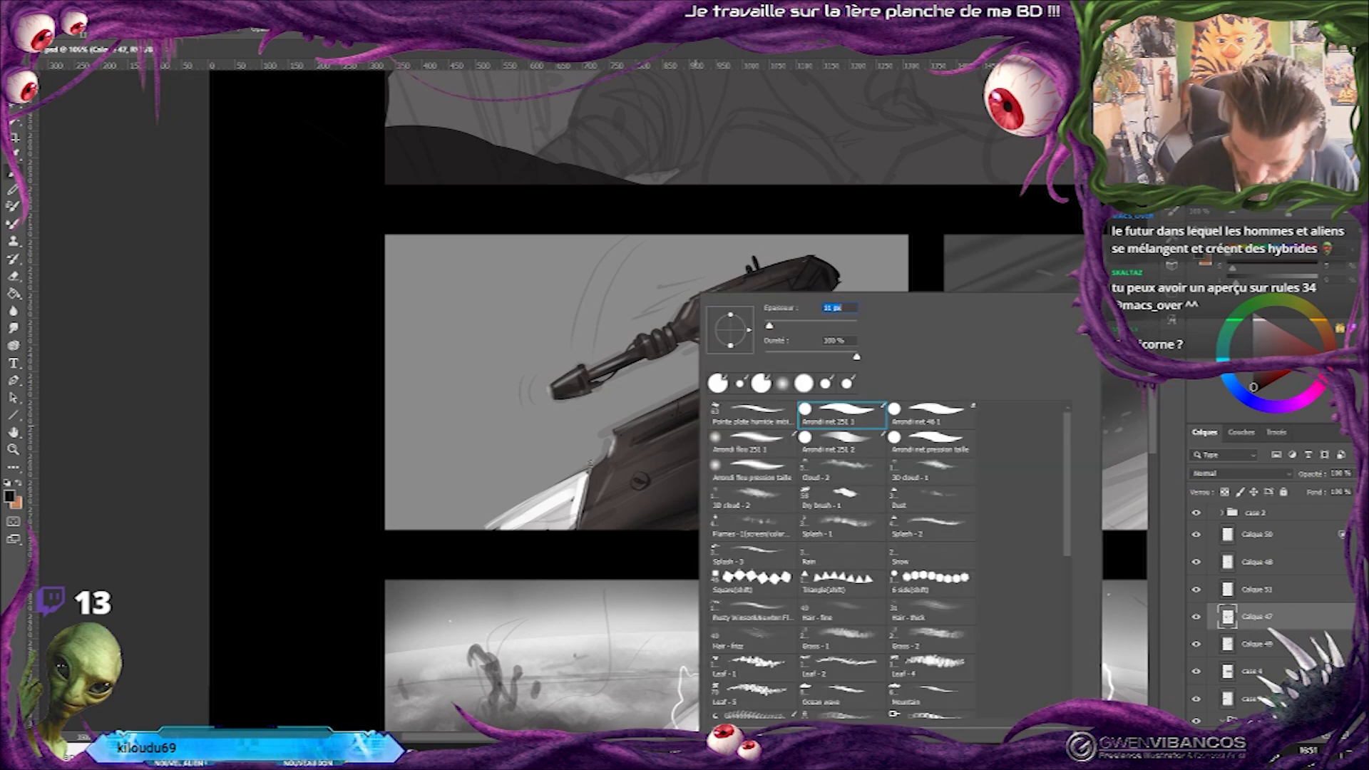
{"action": "left_click_drag", "start_coordinate": [583, 465], "coordinate": [585, 468]}
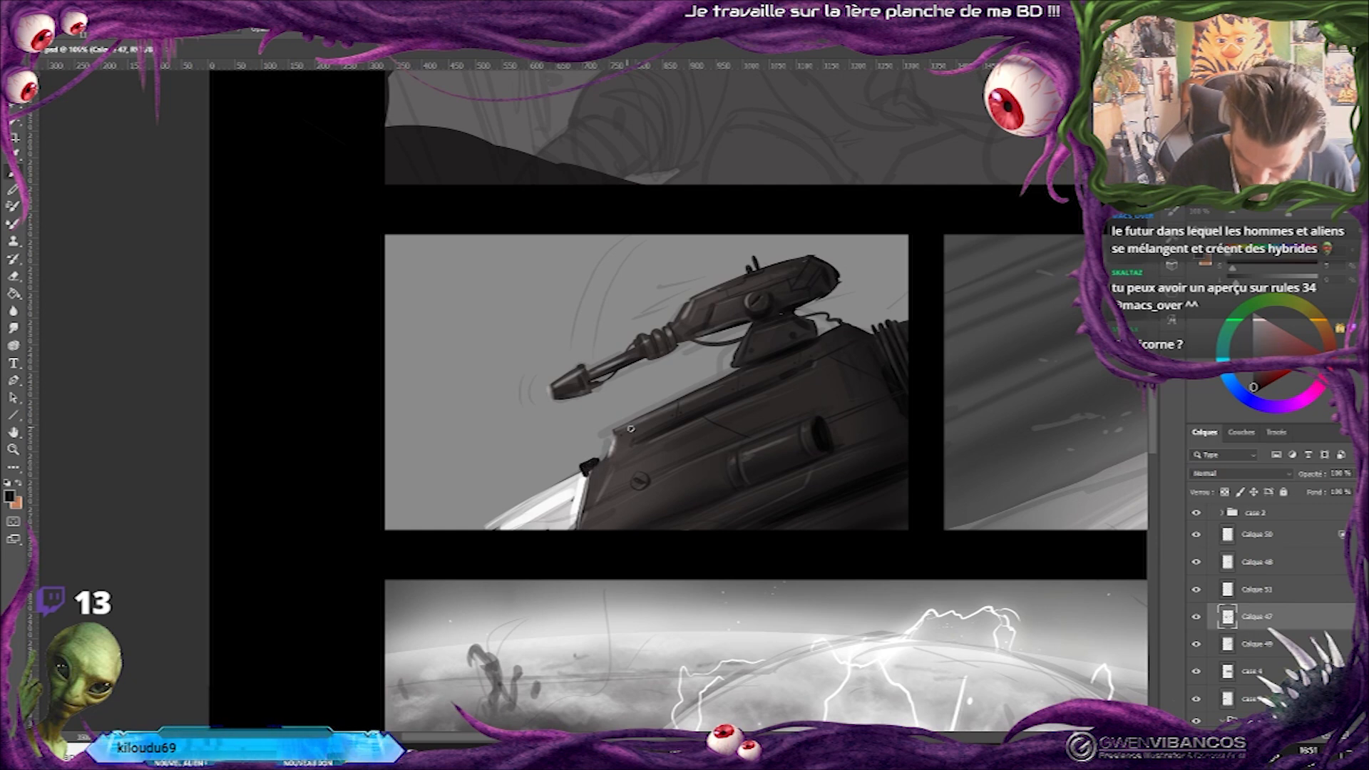
{"action": "left_click", "coordinate": [616, 473], "text": "alt"}
Refine the small fitting and the hull's front edge with fine strokes, and hide the sketch layer group.
{"action": "left_click_drag", "start_coordinate": [617, 470], "coordinate": [613, 444]}
{"action": "left_click_drag", "start_coordinate": [584, 436], "coordinate": [591, 432]}
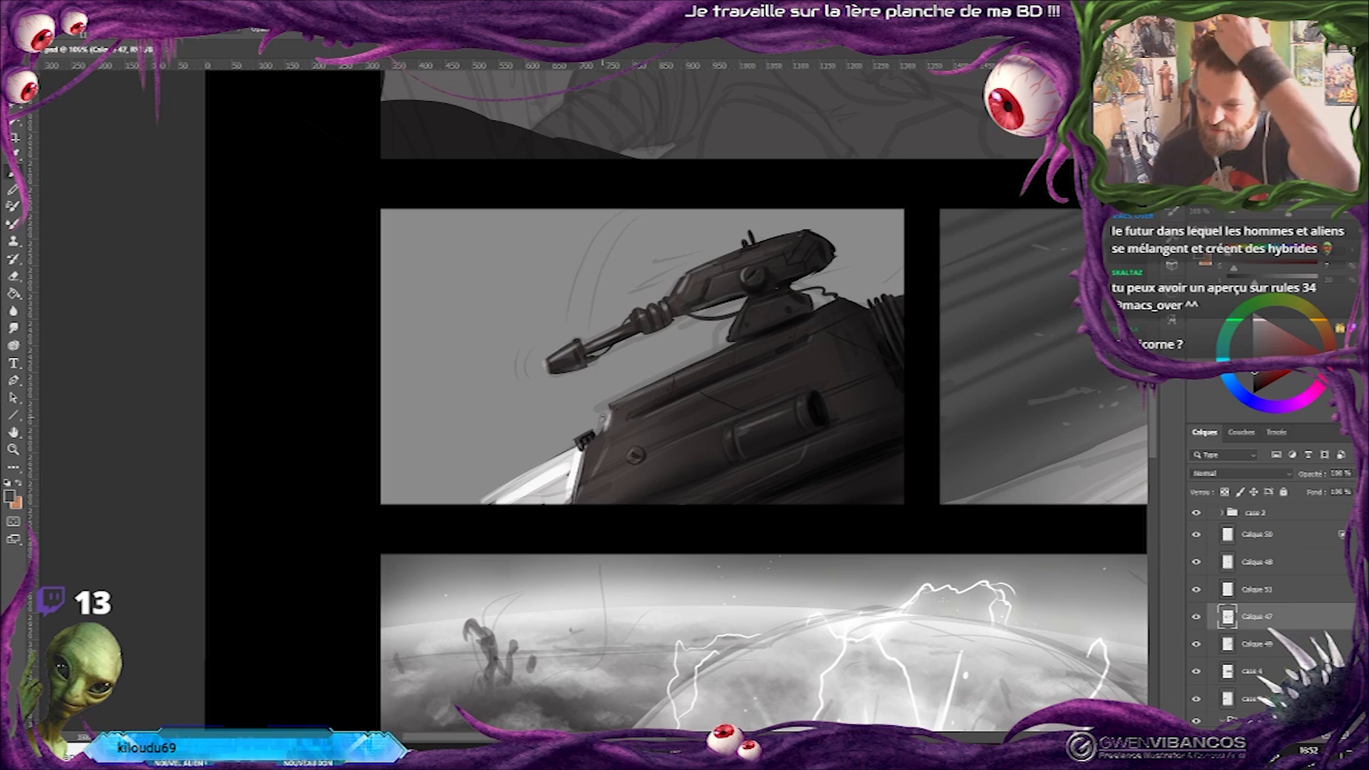
{"action": "left_click", "coordinate": [584, 463], "text": "alt"}
{"action": "left_click_drag", "start_coordinate": [585, 437], "coordinate": [593, 434]}
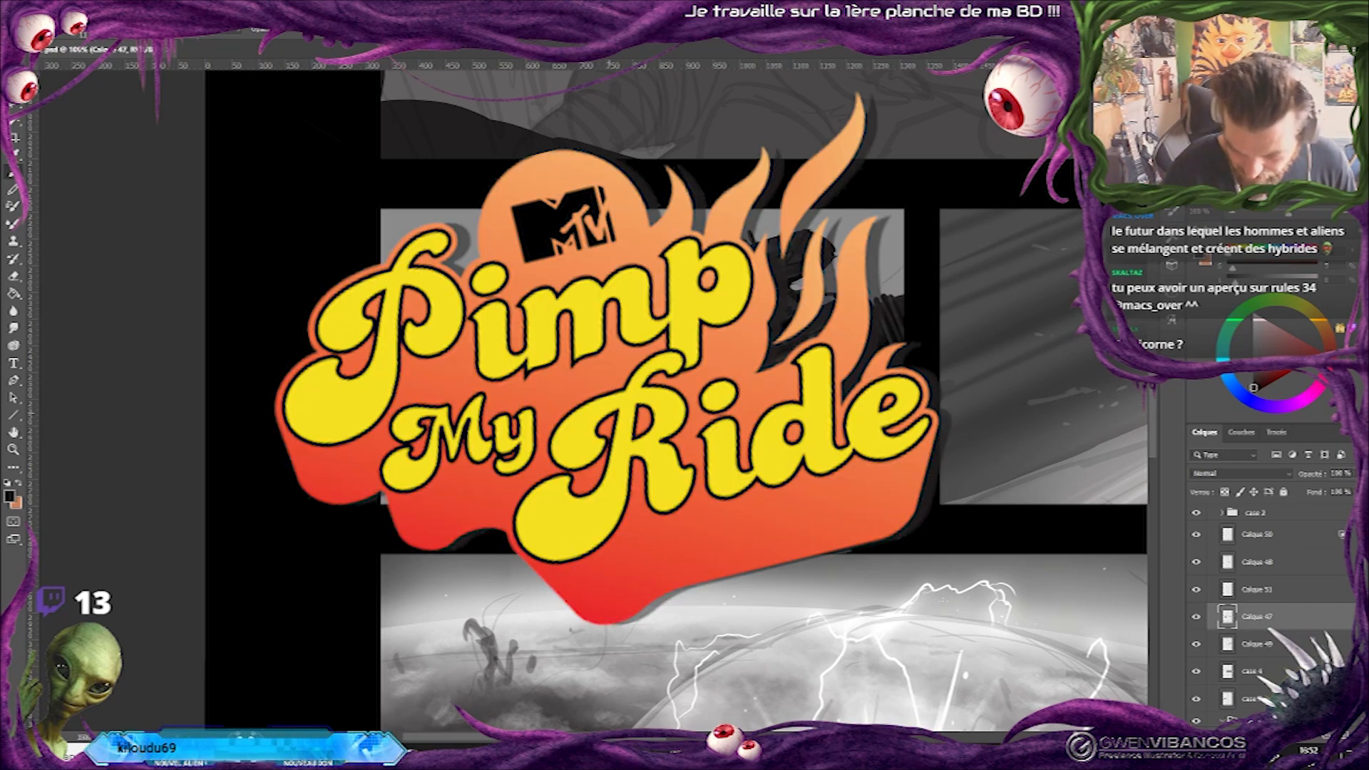
{"action": "left_click", "coordinate": [609, 412], "text": "alt"}
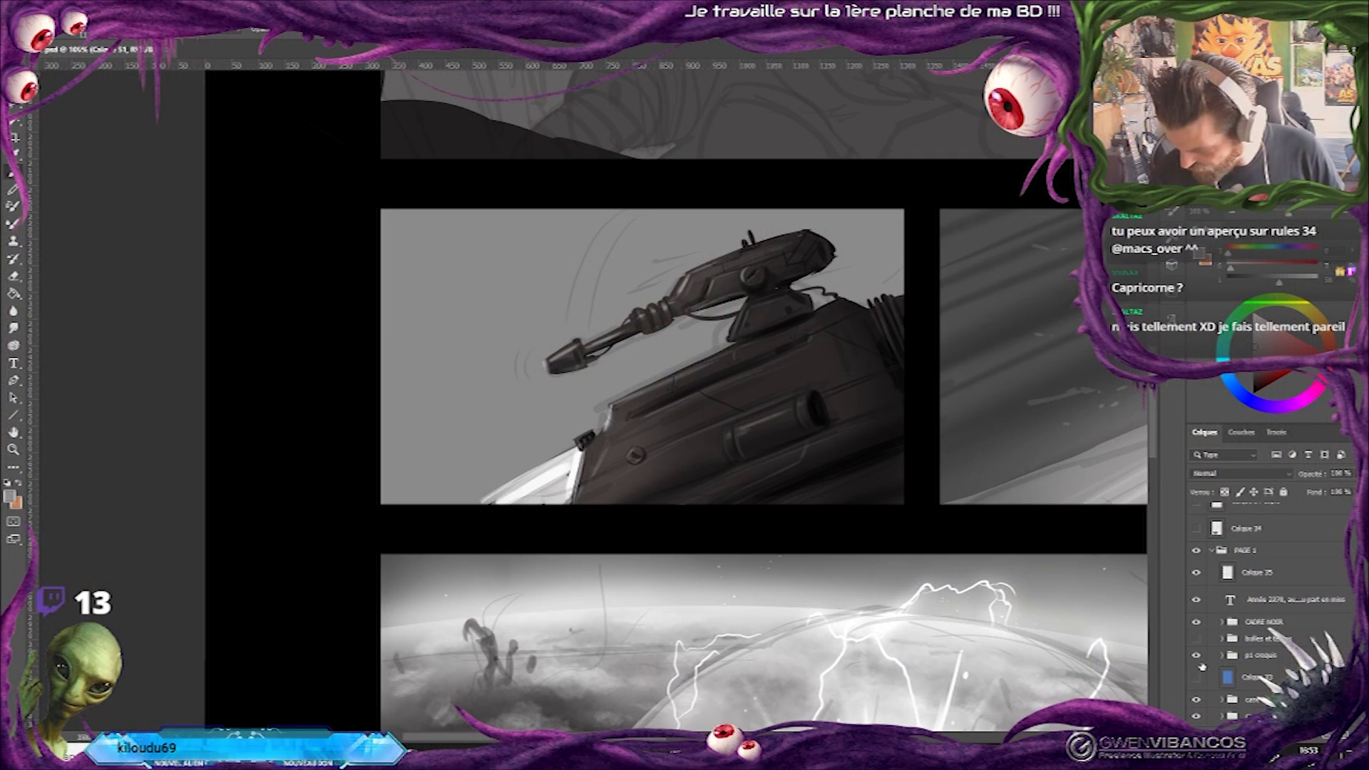
{"action": "left_click", "coordinate": [1197, 656]}
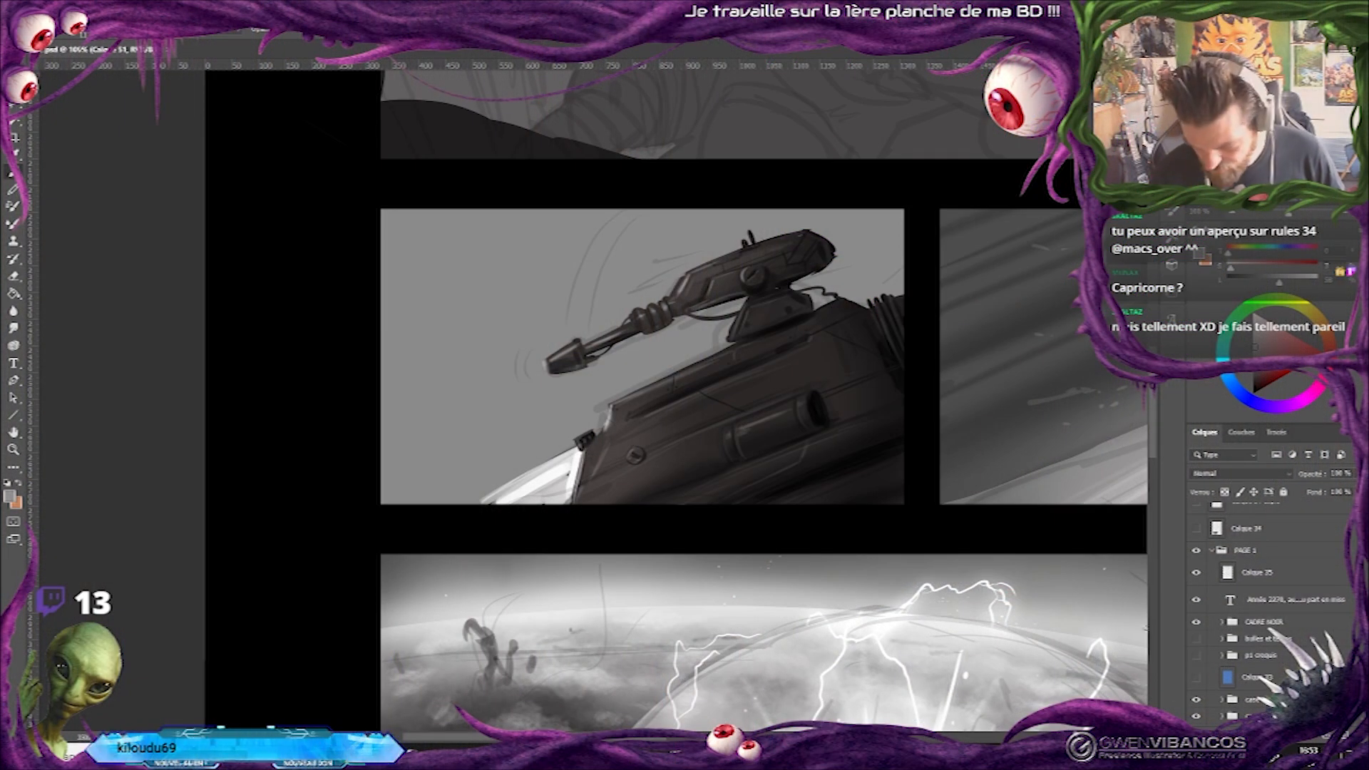
Trim the turret's rear end with the eraser and paint small dark details on its back edge.
{"action": "key", "text": "e"}
{"action": "left_click_drag", "start_coordinate": [827, 269], "coordinate": [799, 279]}
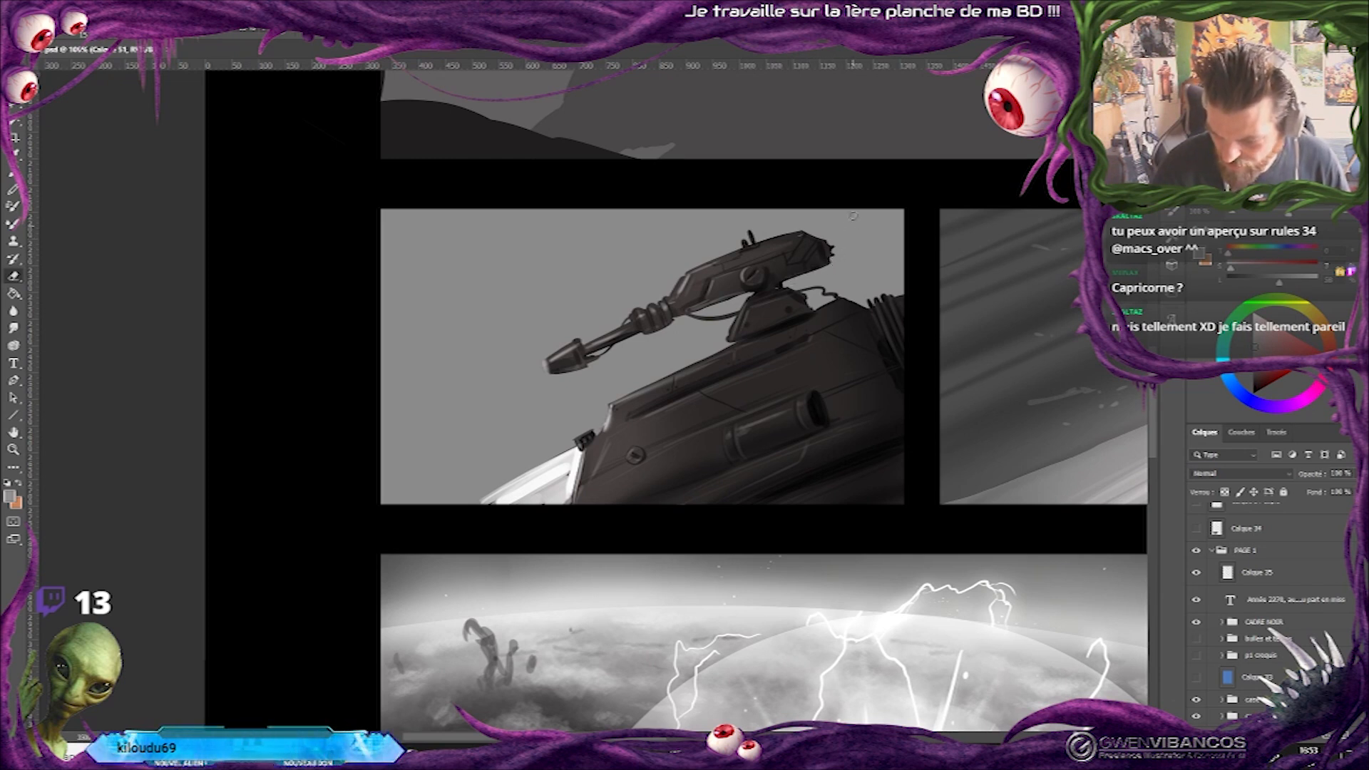
{"action": "key", "text": "b"}
{"action": "left_click", "coordinate": [822, 251], "text": "alt"}
{"action": "left_click_drag", "start_coordinate": [831, 248], "coordinate": [843, 243]}
{"action": "key", "text": "alt+e"}
{"action": "key", "text": "Escape"}
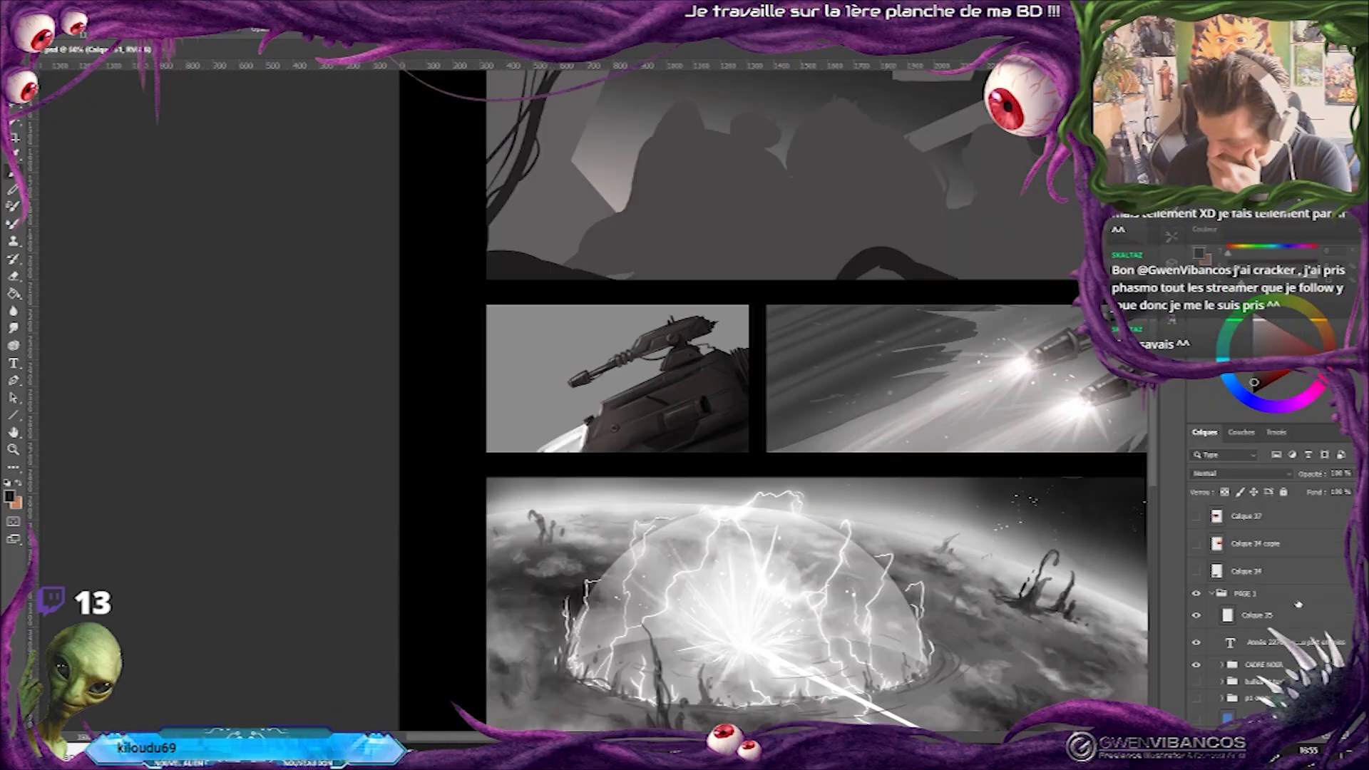
Show the p1 croquis sketch group and the bulles et textes group over the painted page.
{"action": "scroll", "coordinate": [1283, 570], "scroll_direction": "down", "scroll_amount": 4}
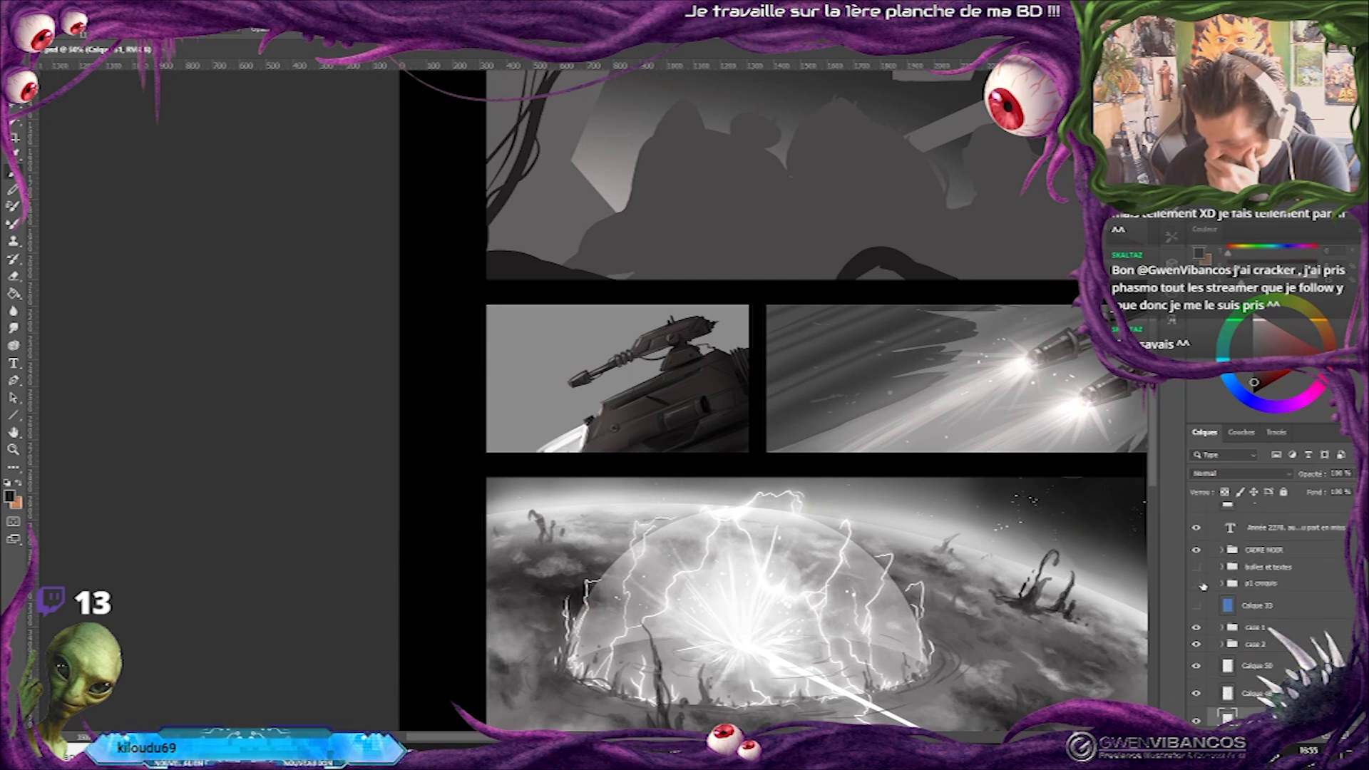
{"action": "left_click", "coordinate": [1201, 584]}
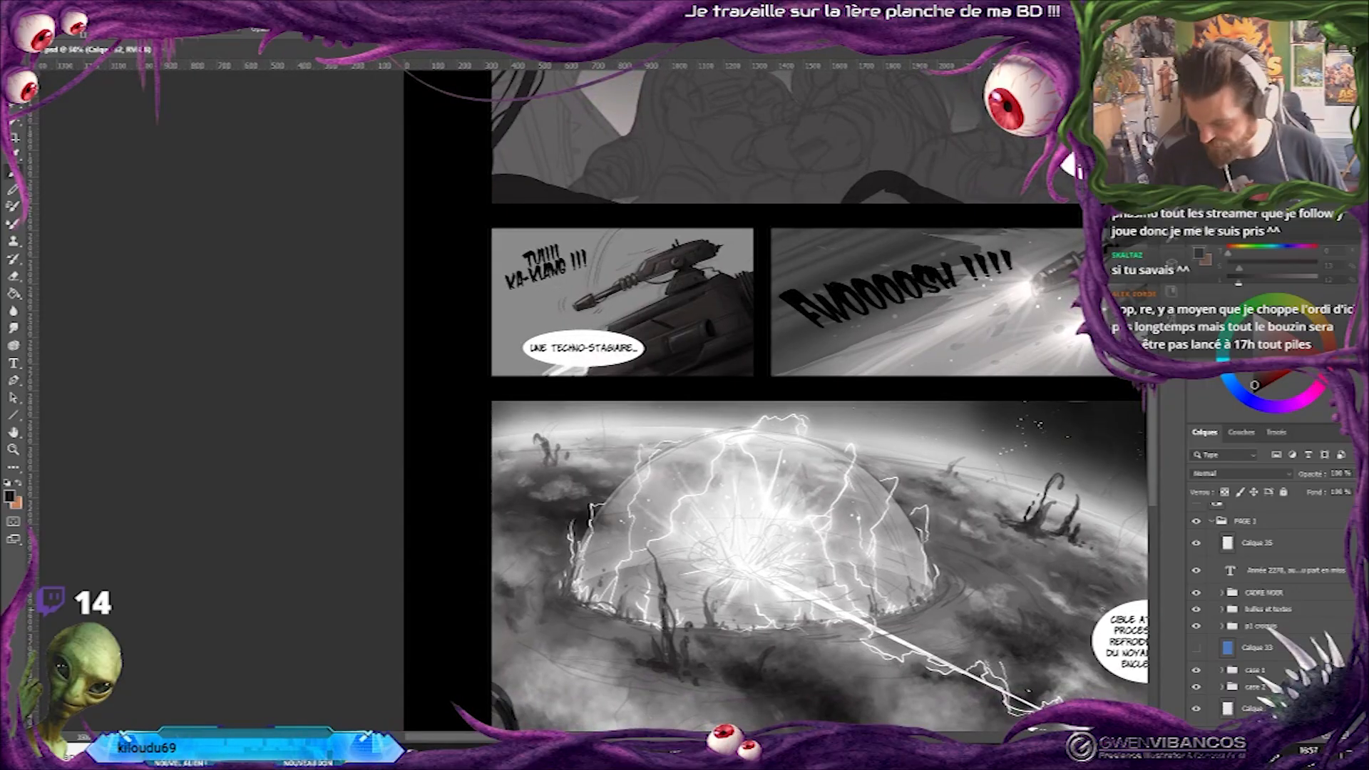
{"action": "scroll", "coordinate": [1269, 606], "scroll_direction": "down", "scroll_amount": 2}
{"action": "scroll", "coordinate": [1269, 606], "scroll_direction": "up", "scroll_amount": 1}
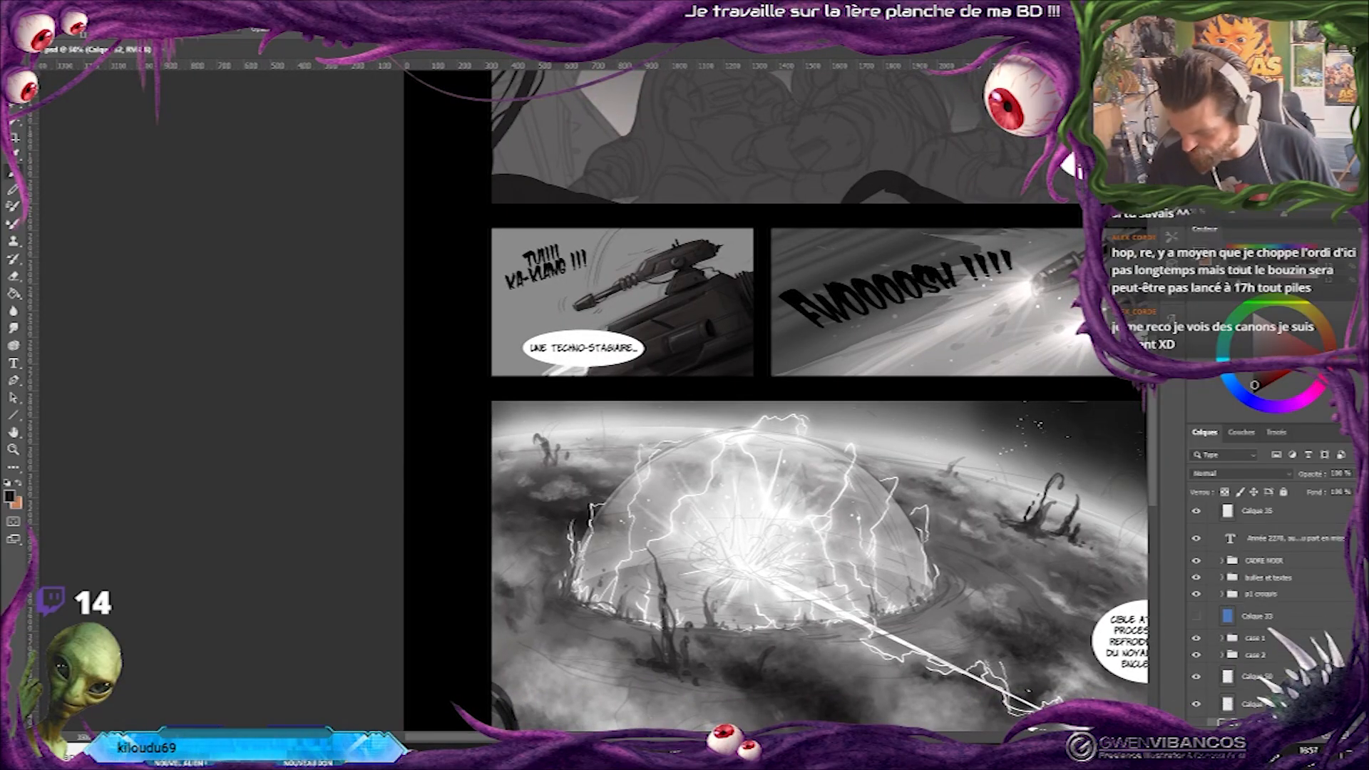
Move the "Une techno-stagiaire..." bubble to the turret panel's upper-left corner and place the "Tuiiii Ka-klang !!!" sound effect in white in the lower part.
{"action": "left_click", "coordinate": [618, 361], "text": "ctrl"}
{"action": "left_click_drag", "start_coordinate": [619, 362], "coordinate": [603, 256]}
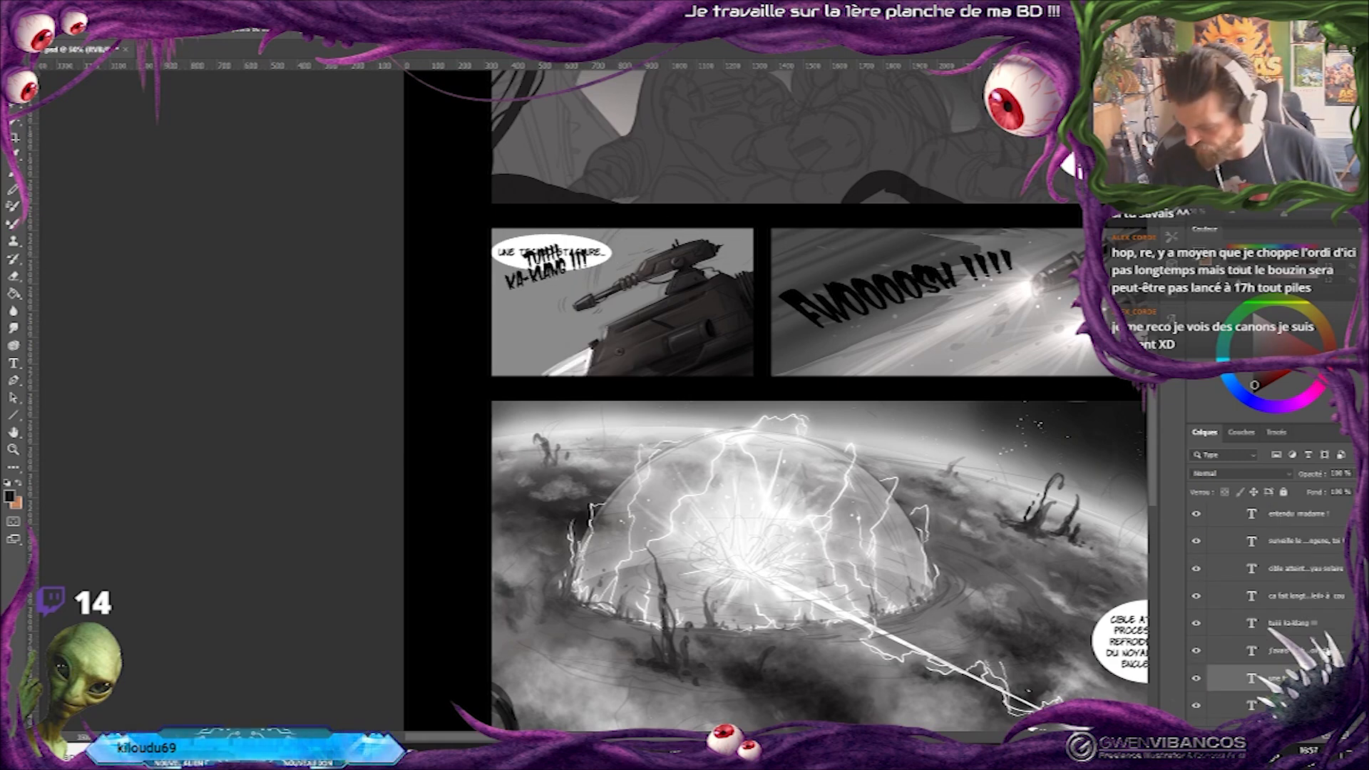
{"action": "scroll", "coordinate": [1269, 606], "scroll_direction": "up", "scroll_amount": 5}
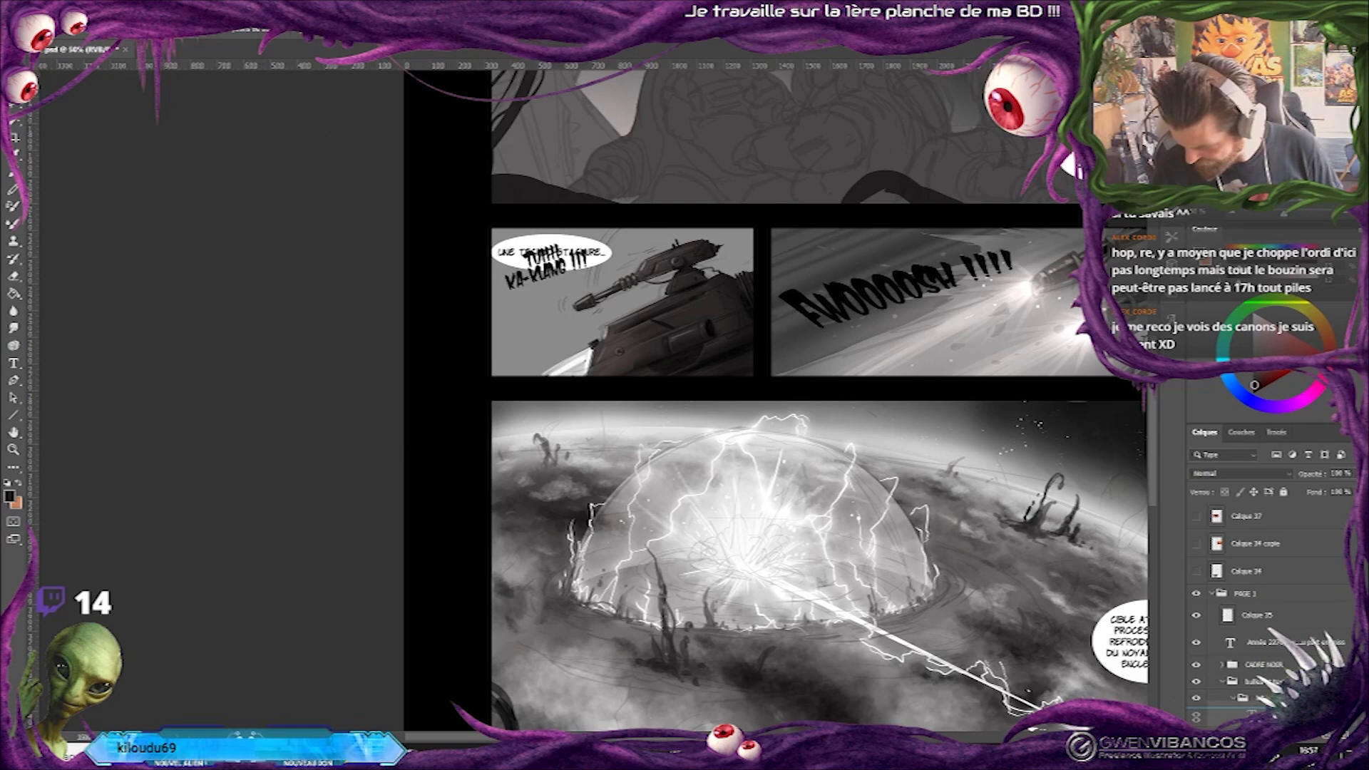
{"action": "left_click_drag", "start_coordinate": [1252, 665], "coordinate": [1254, 656]}
{"action": "left_click_drag", "start_coordinate": [599, 246], "coordinate": [583, 246]}
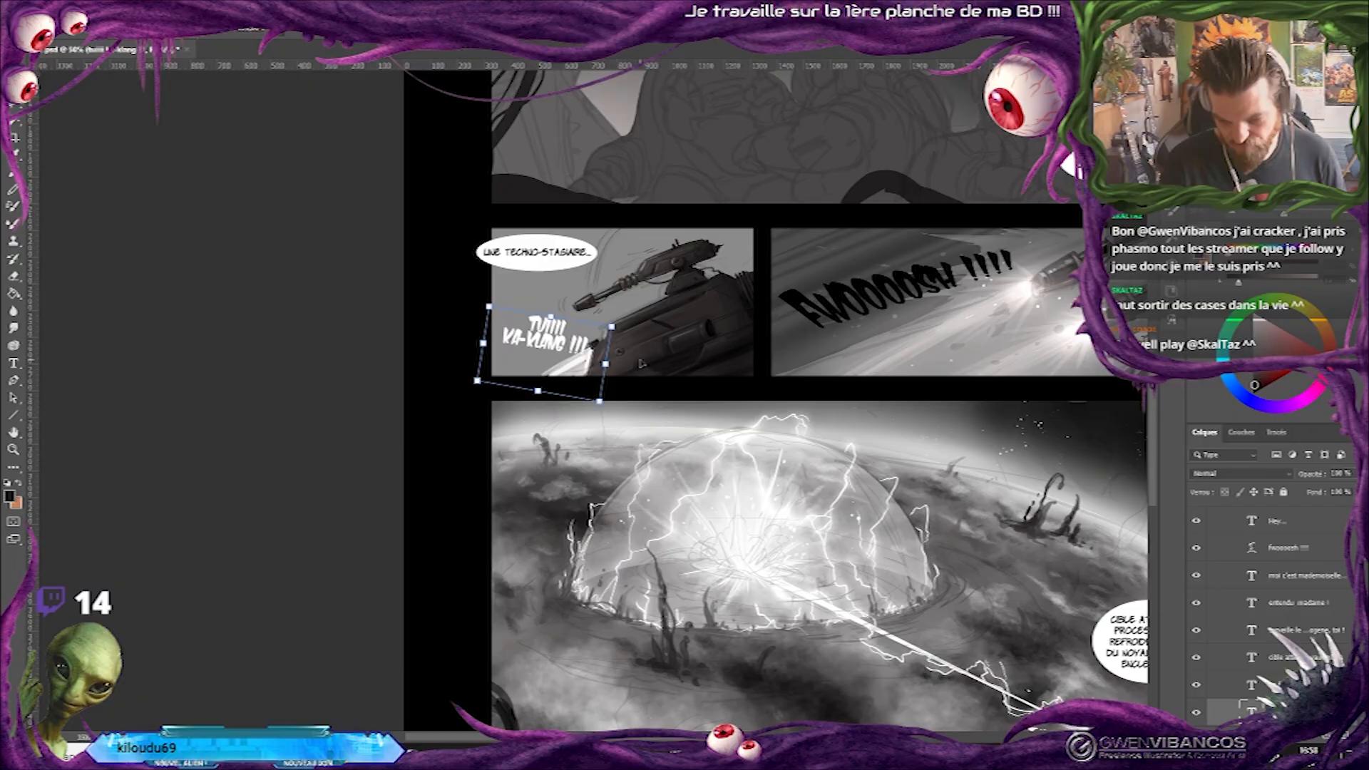
{"action": "left_click_drag", "start_coordinate": [636, 372], "coordinate": [736, 360]}
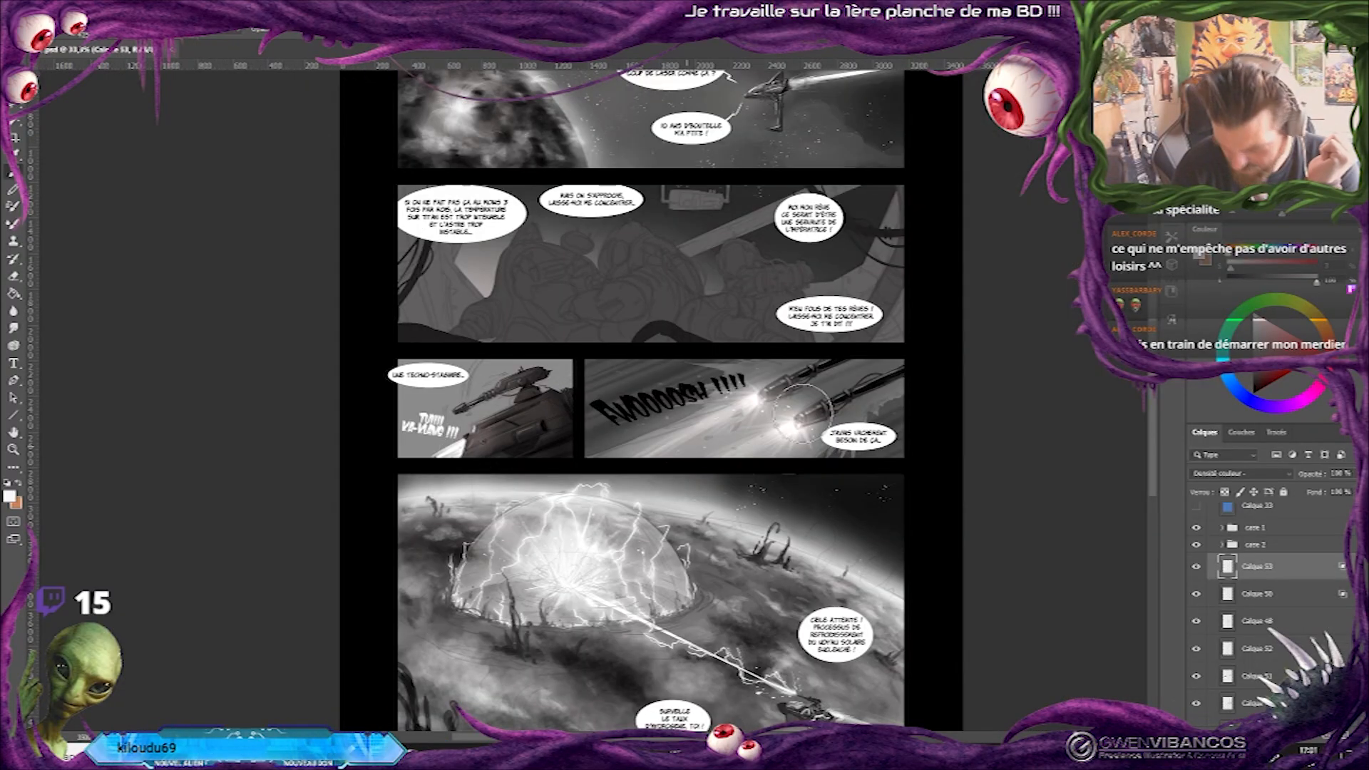
On Calque 53 in Densité couleur - mode, brighten the turret and hull with large soft white strokes.
{"action": "key", "text": "ctrl+plus"}
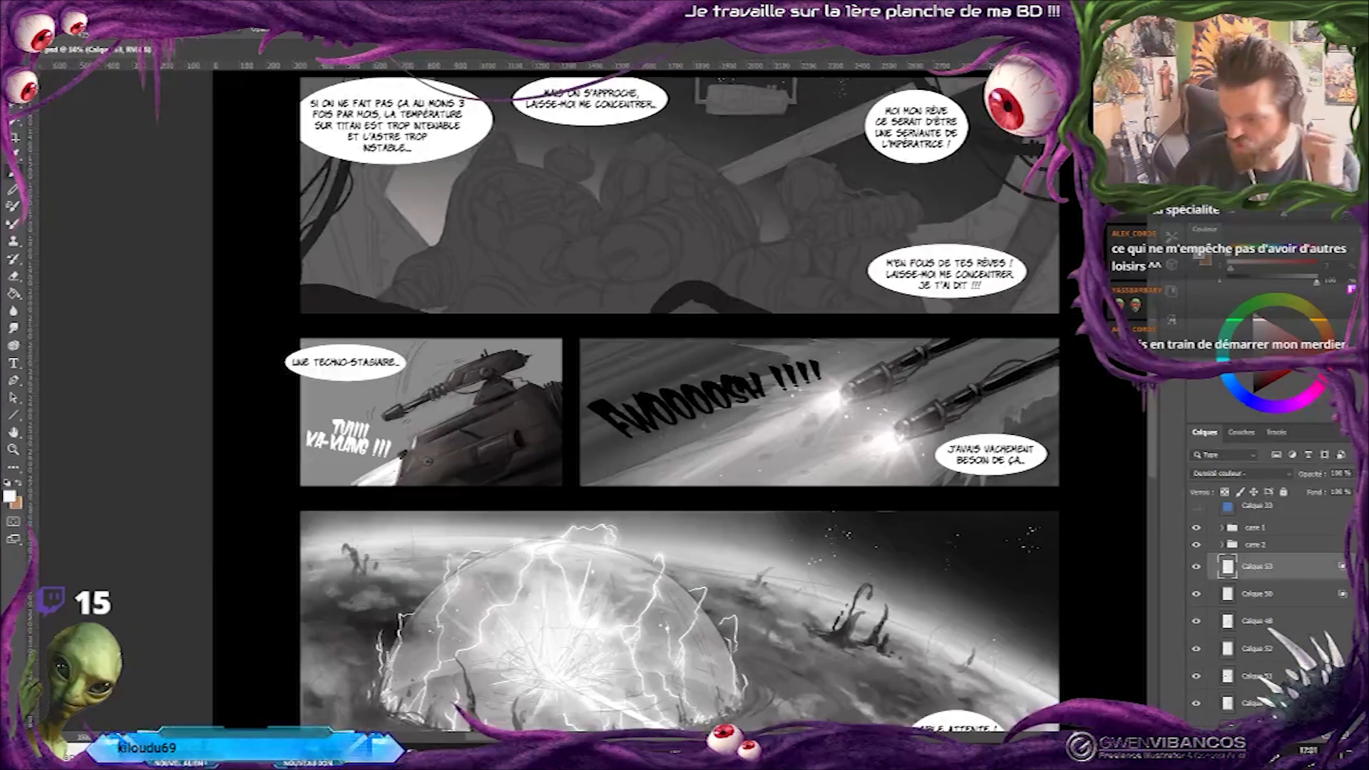
{"action": "right_click", "coordinate": [573, 420]}
{"action": "left_click", "coordinate": [441, 434]}
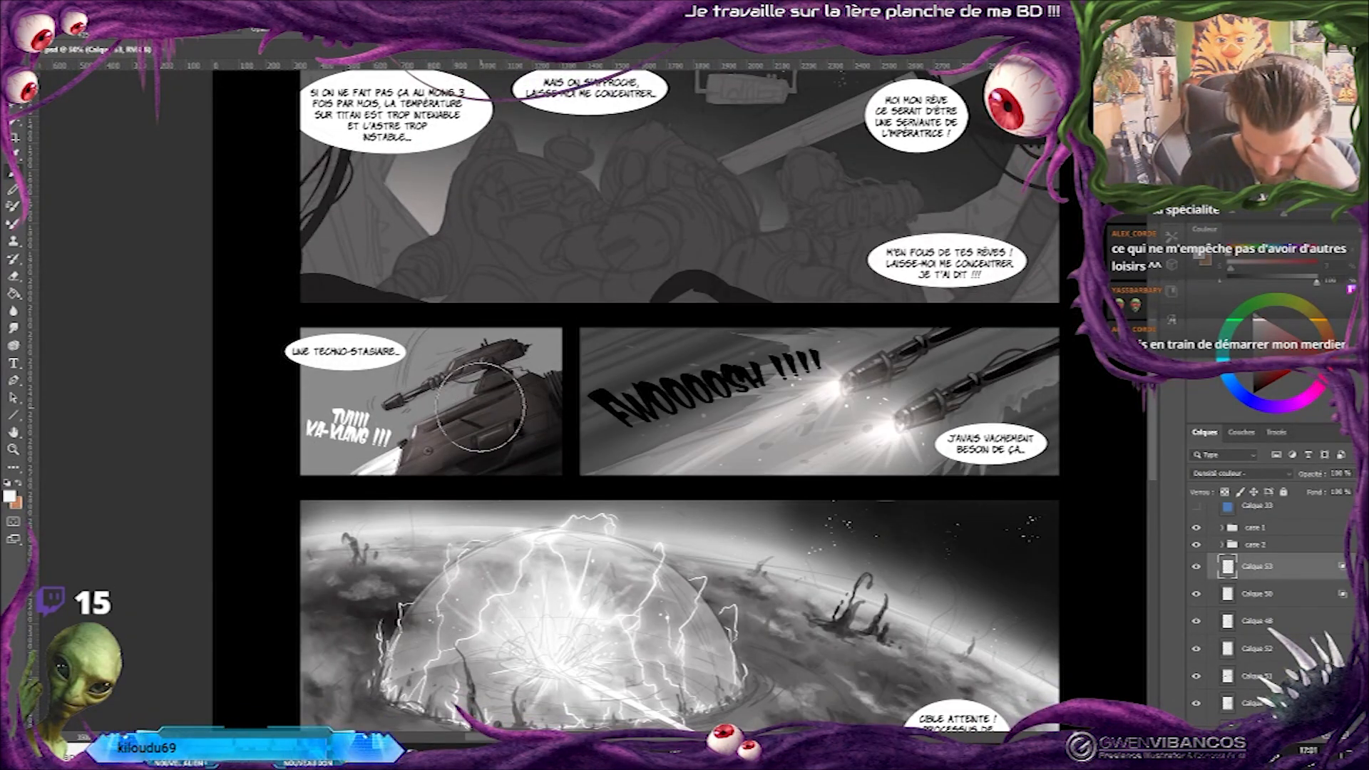
{"action": "mouse_move", "coordinate": [391, 397]}
{"action": "left_mouse_down"}
{"action": "mouse_move", "coordinate": [467, 358]}
{"action": "mouse_move", "coordinate": [524, 360]}
{"action": "mouse_move", "coordinate": [524, 410]}
{"action": "left_mouse_up"}
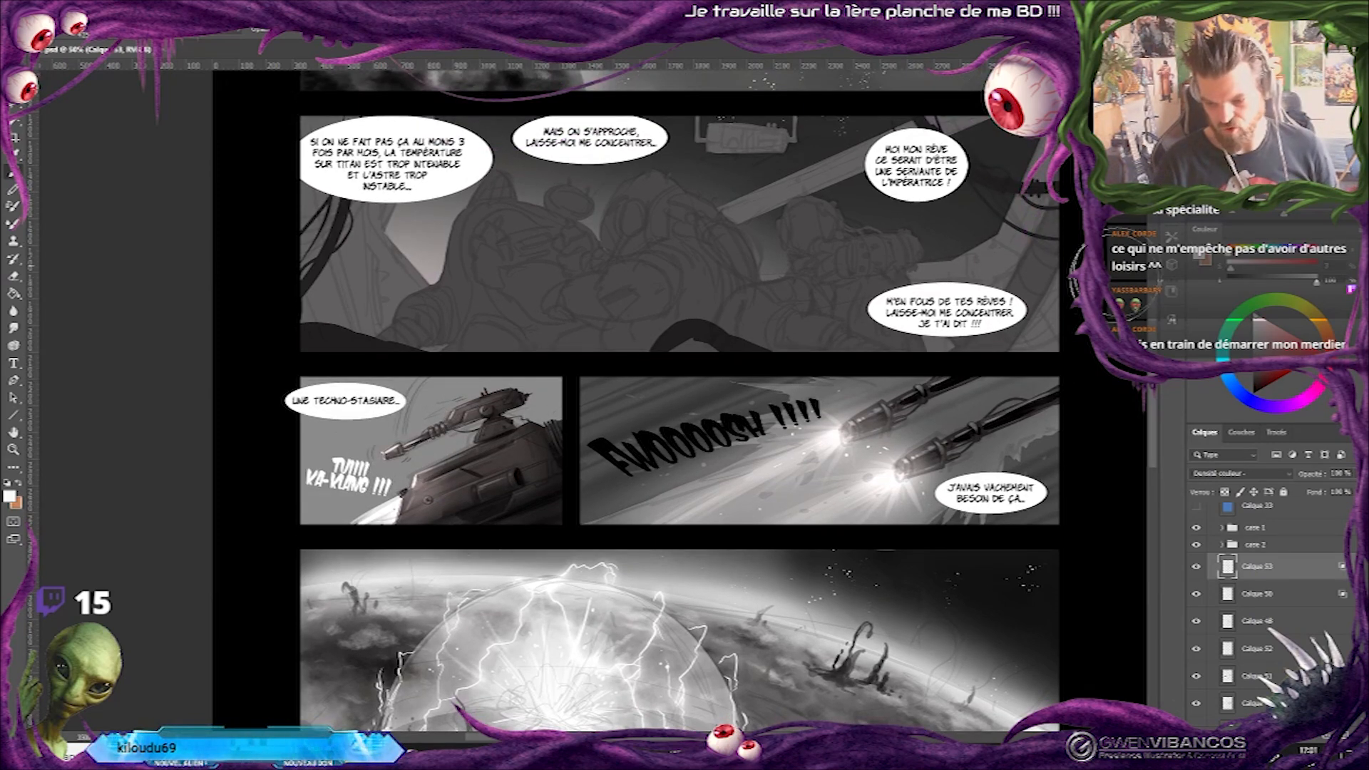
{"action": "left_click_drag", "start_coordinate": [524, 360], "coordinate": [524, 402]}
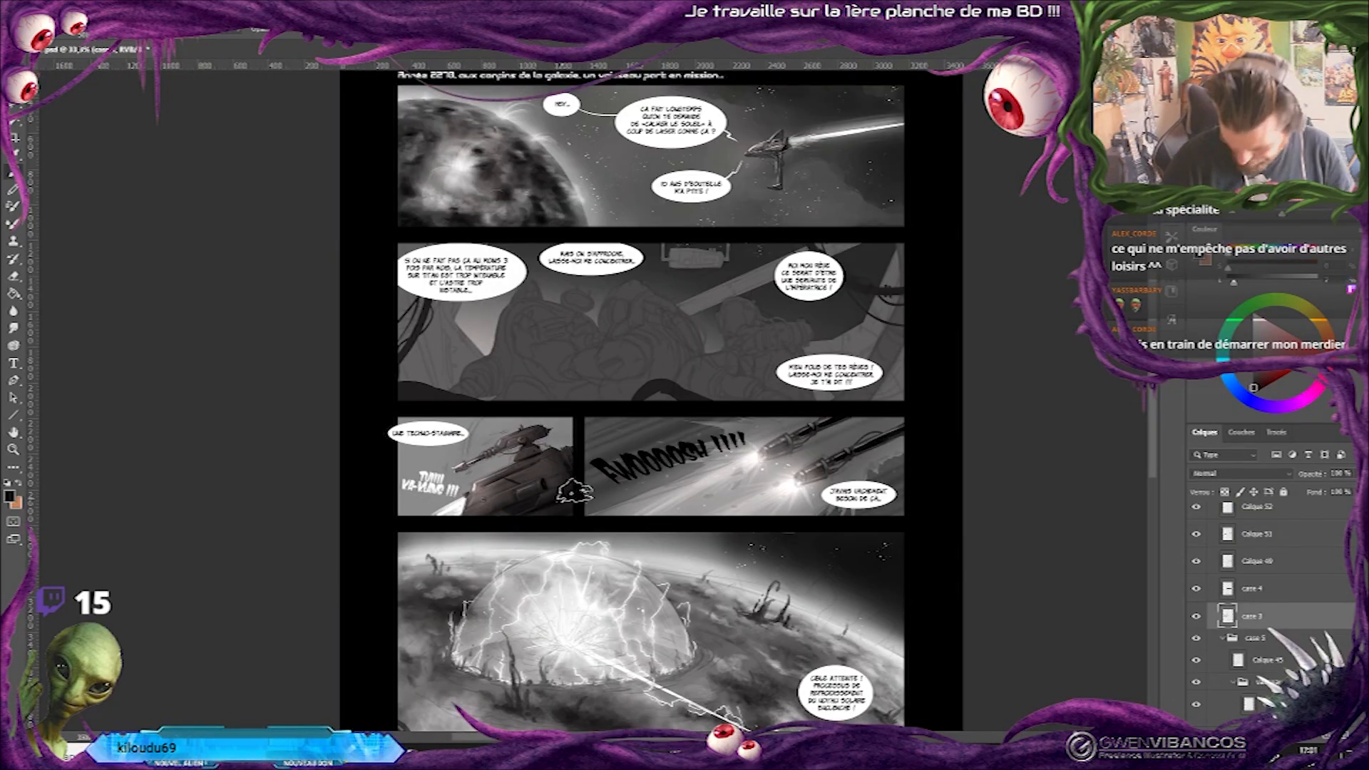
On the case 3 layer, paint a dark cloudy background behind the turret vehicle and darken the panel's edges with a large brush.
{"action": "left_click_drag", "start_coordinate": [381, 492], "coordinate": [616, 394]}
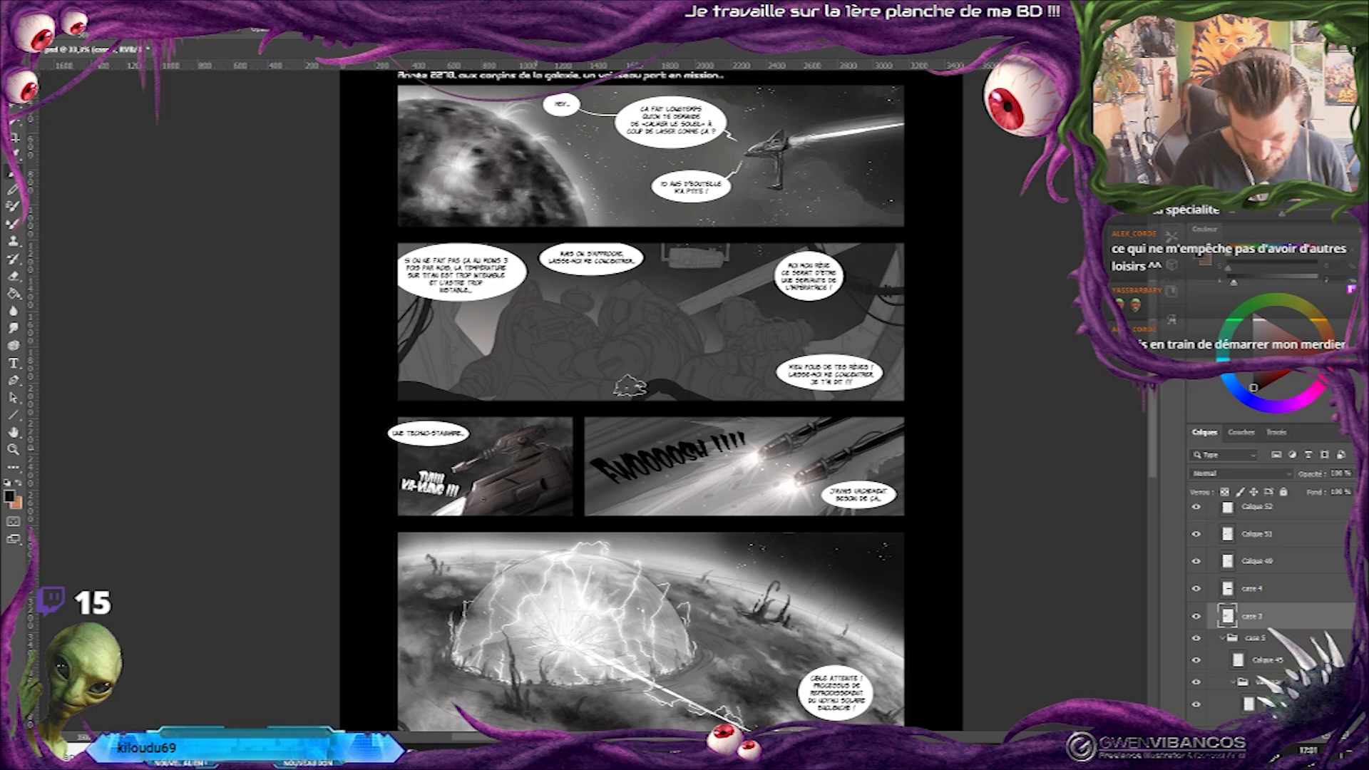
{"action": "key", "text": "ctrl+plus"}
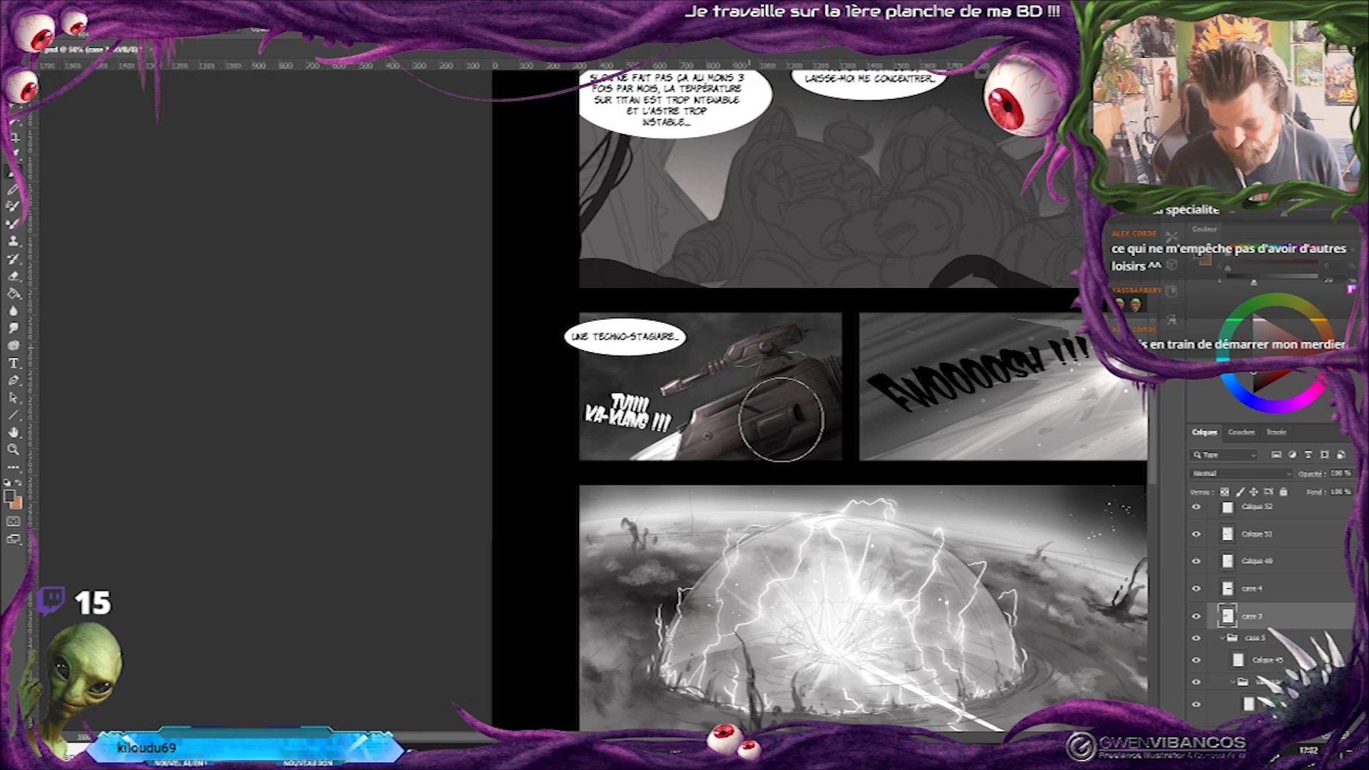
{"action": "scroll", "coordinate": [766, 524], "scroll_direction": "up", "scroll_amount": 3}
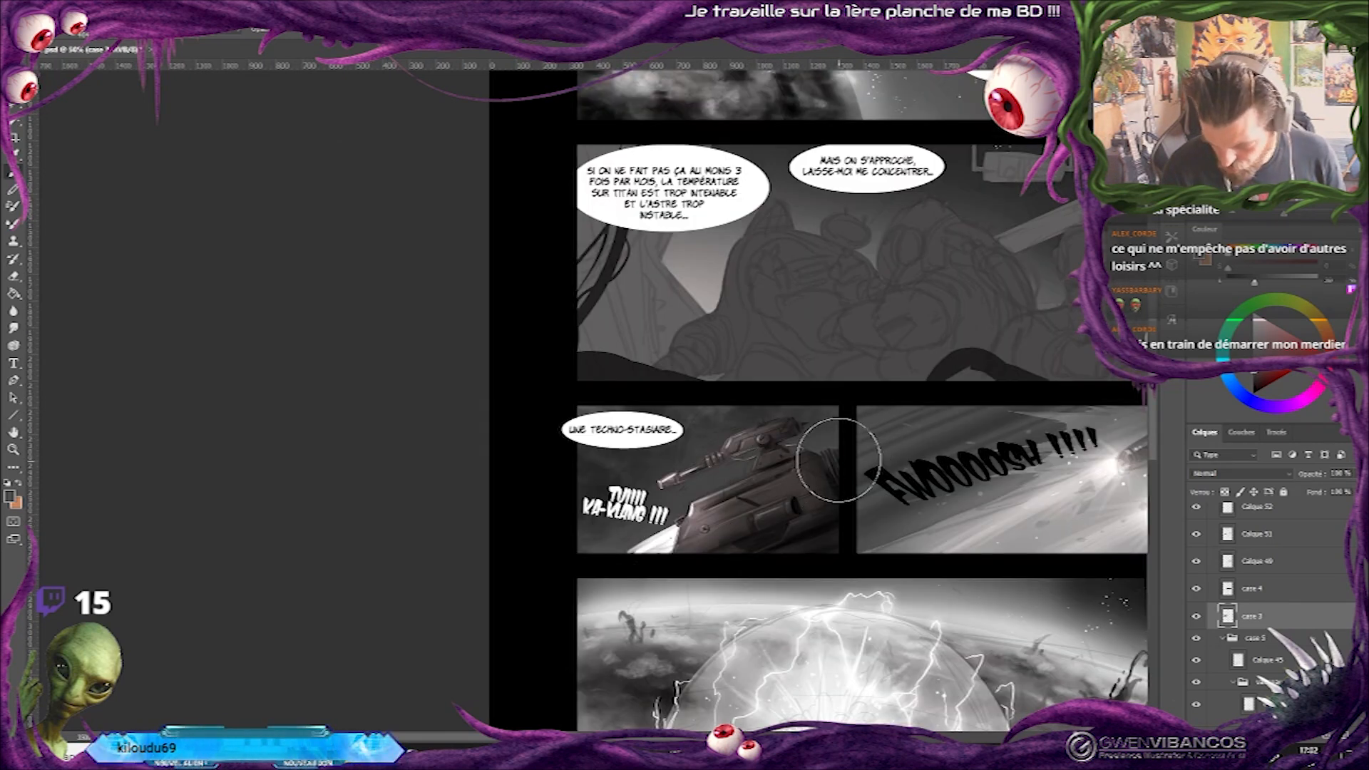
{"action": "left_click", "coordinate": [1198, 618]}
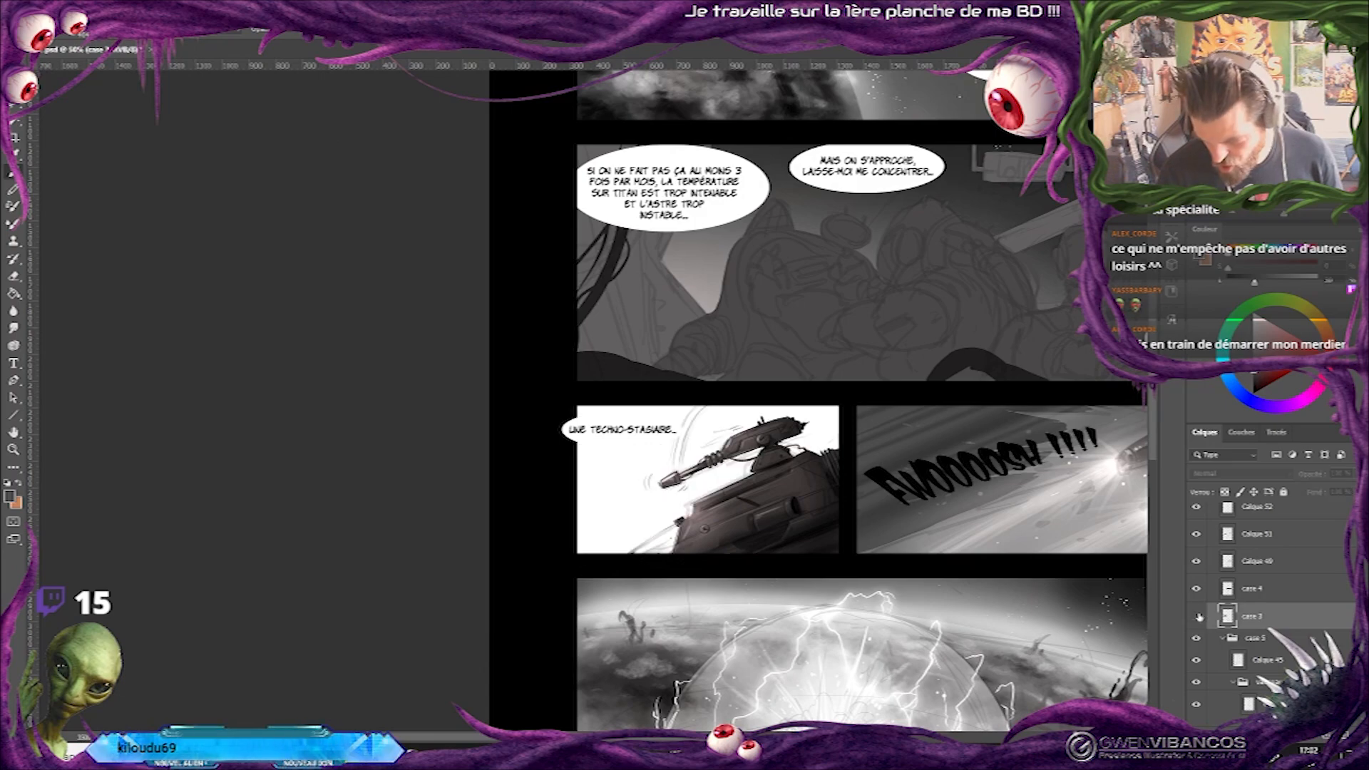
{"action": "left_click", "coordinate": [1197, 617]}
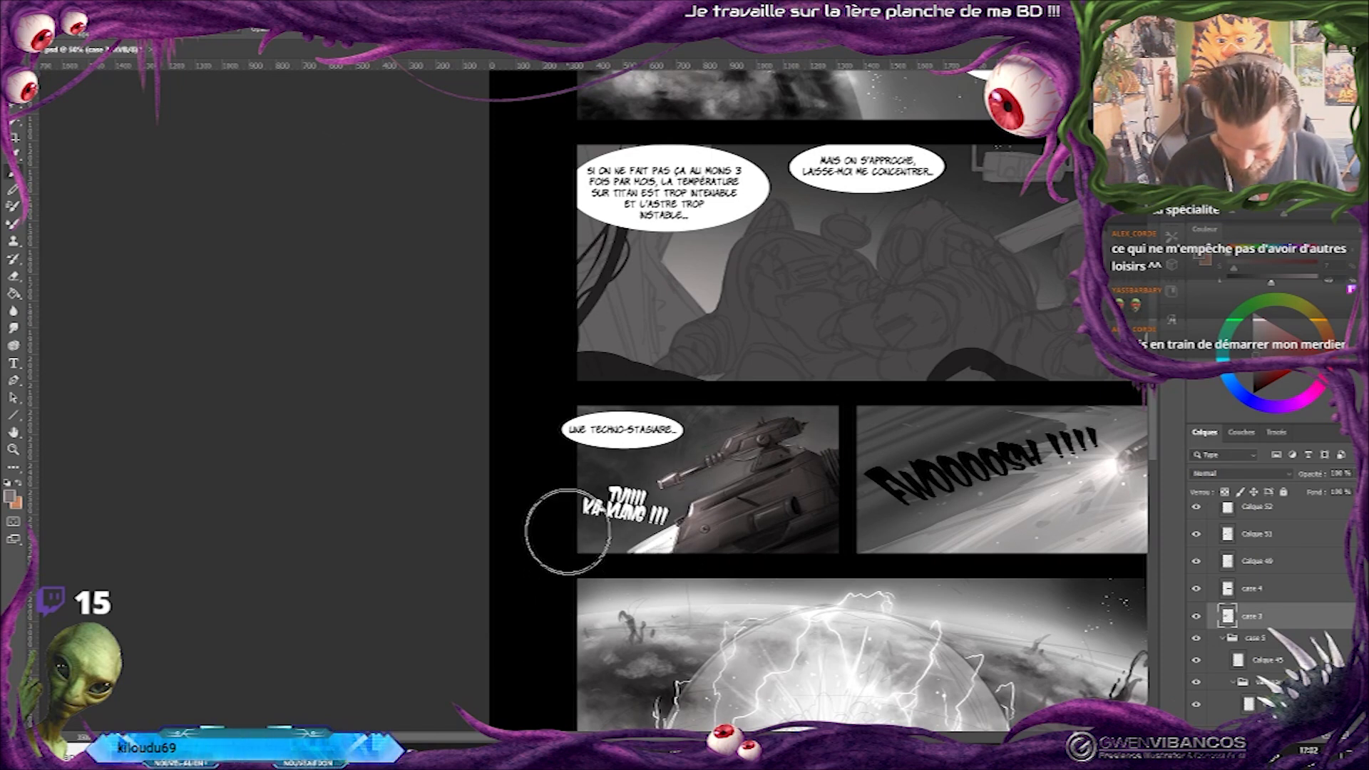
{"action": "left_click", "coordinate": [639, 392], "text": "alt"}
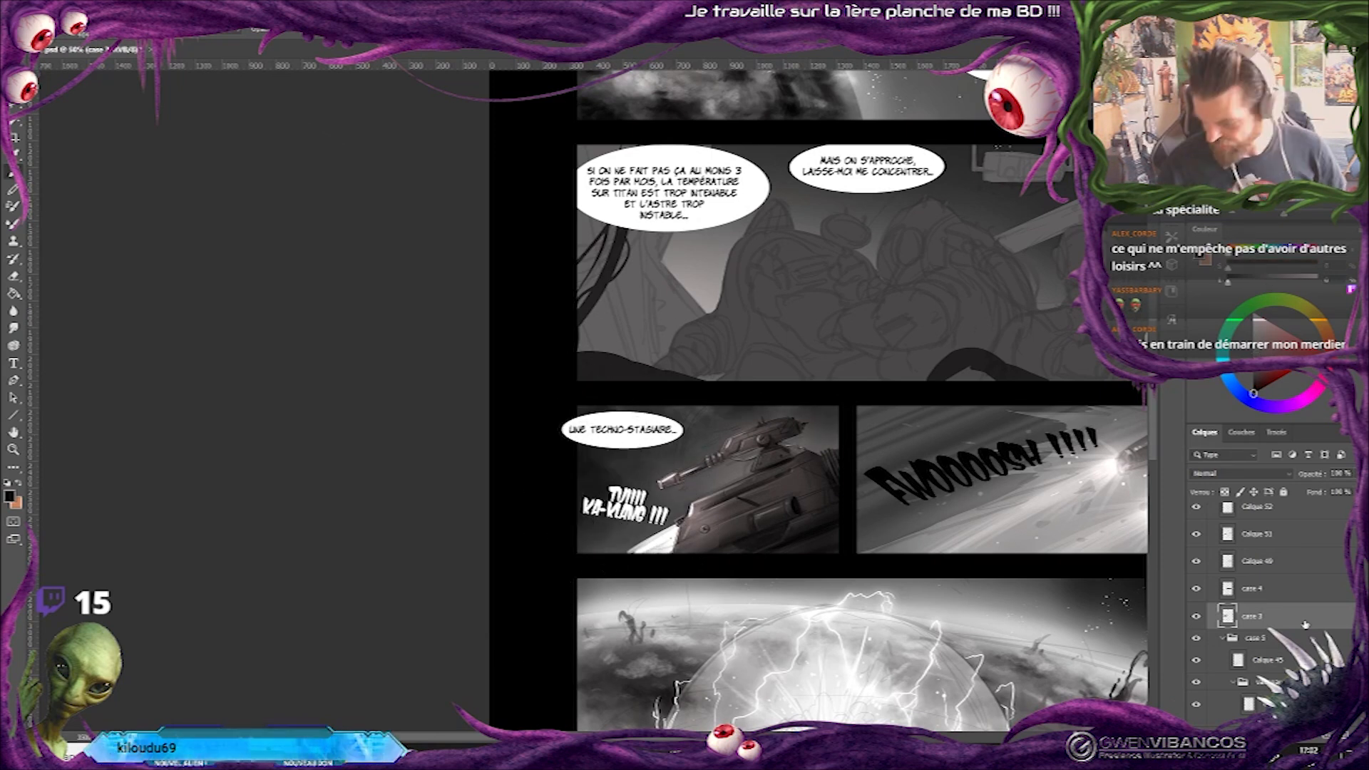
Scatter white stars behind the turret vehicle on a new layer above case 3, and load the case 4 shape as a selection.
{"action": "left_click", "coordinate": [1322, 740]}
{"action": "right_click", "coordinate": [802, 512]}
{"action": "left_click", "coordinate": [917, 413]}
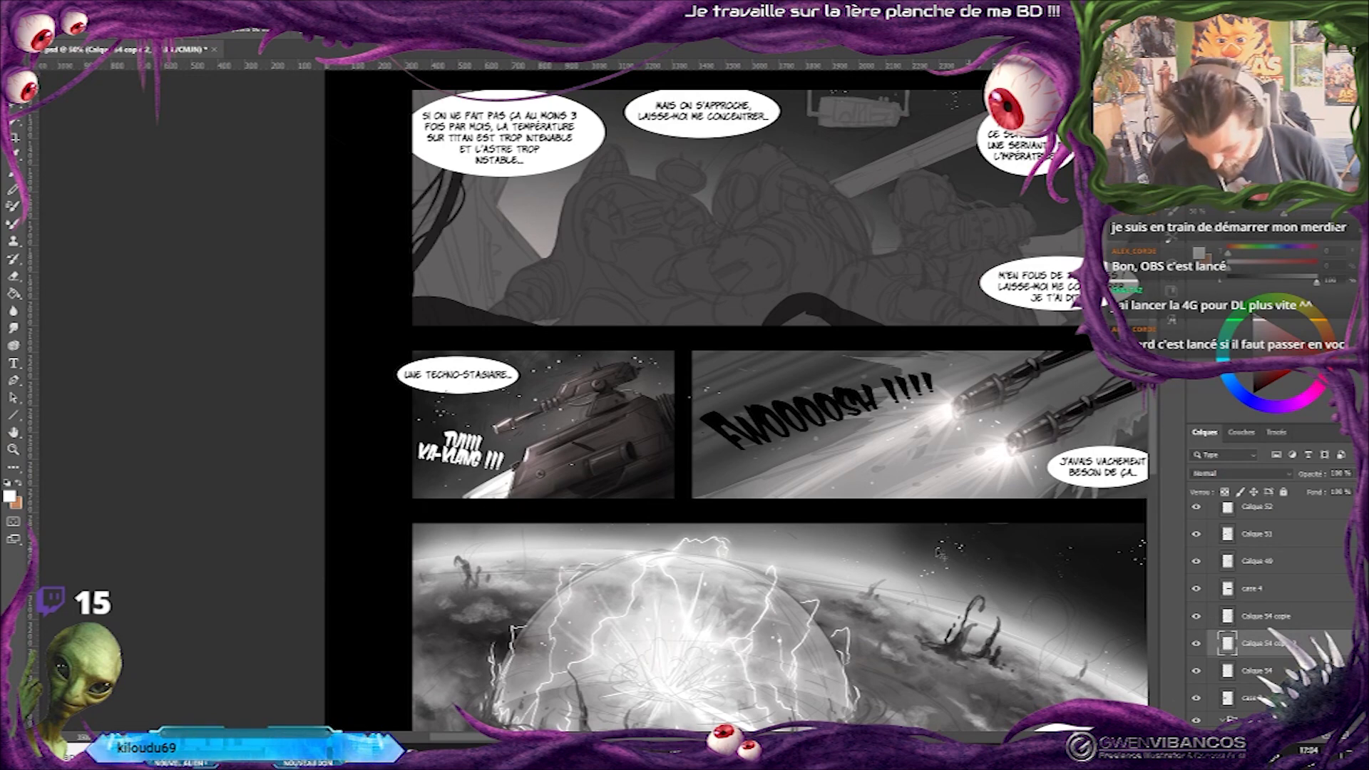
{"action": "left_click", "coordinate": [1228, 588], "text": "ctrl"}
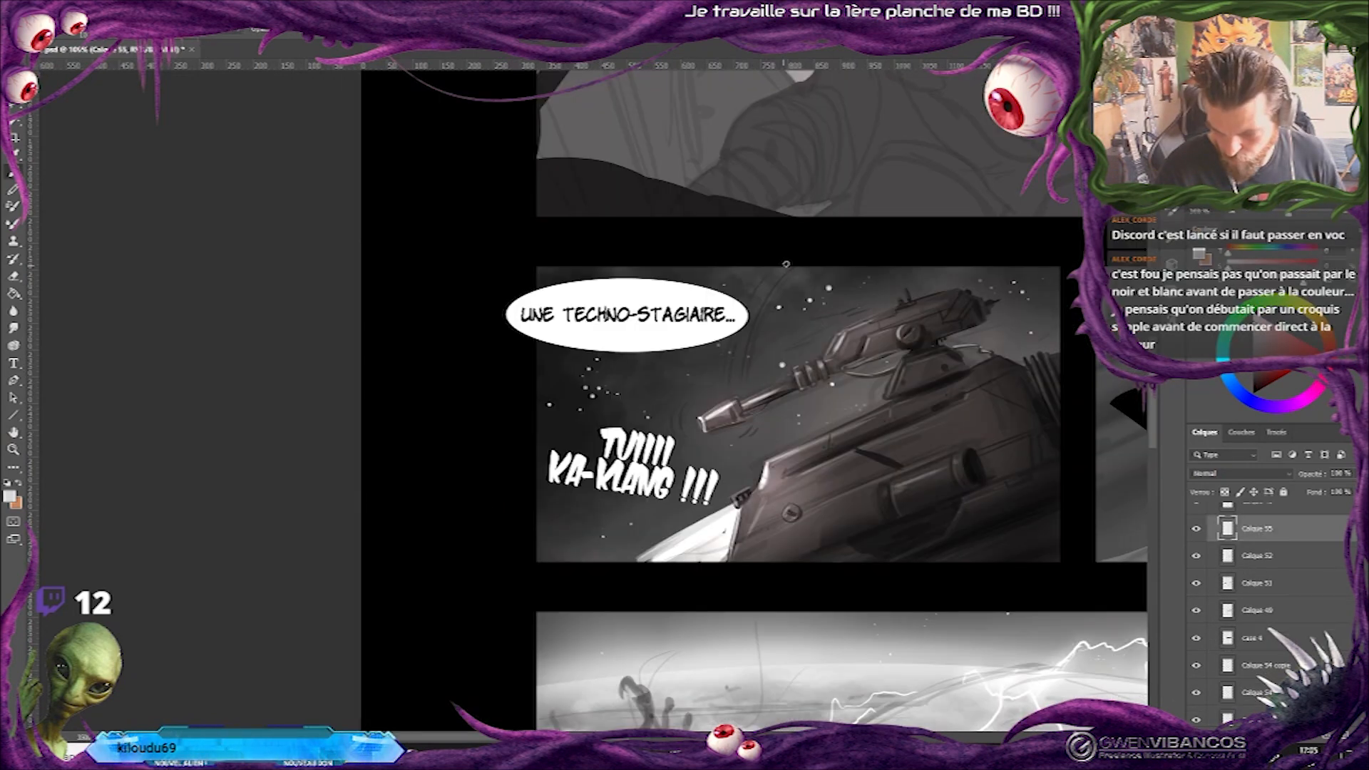
Paint thin light curved motion lines around the turret on Calque 55, and compare the whole page with its earlier version.
{"action": "left_click_drag", "start_coordinate": [786, 264], "coordinate": [745, 354]}
{"action": "left_click_drag", "start_coordinate": [797, 267], "coordinate": [743, 385]}
{"action": "left_click_drag", "start_coordinate": [774, 305], "coordinate": [748, 390]}
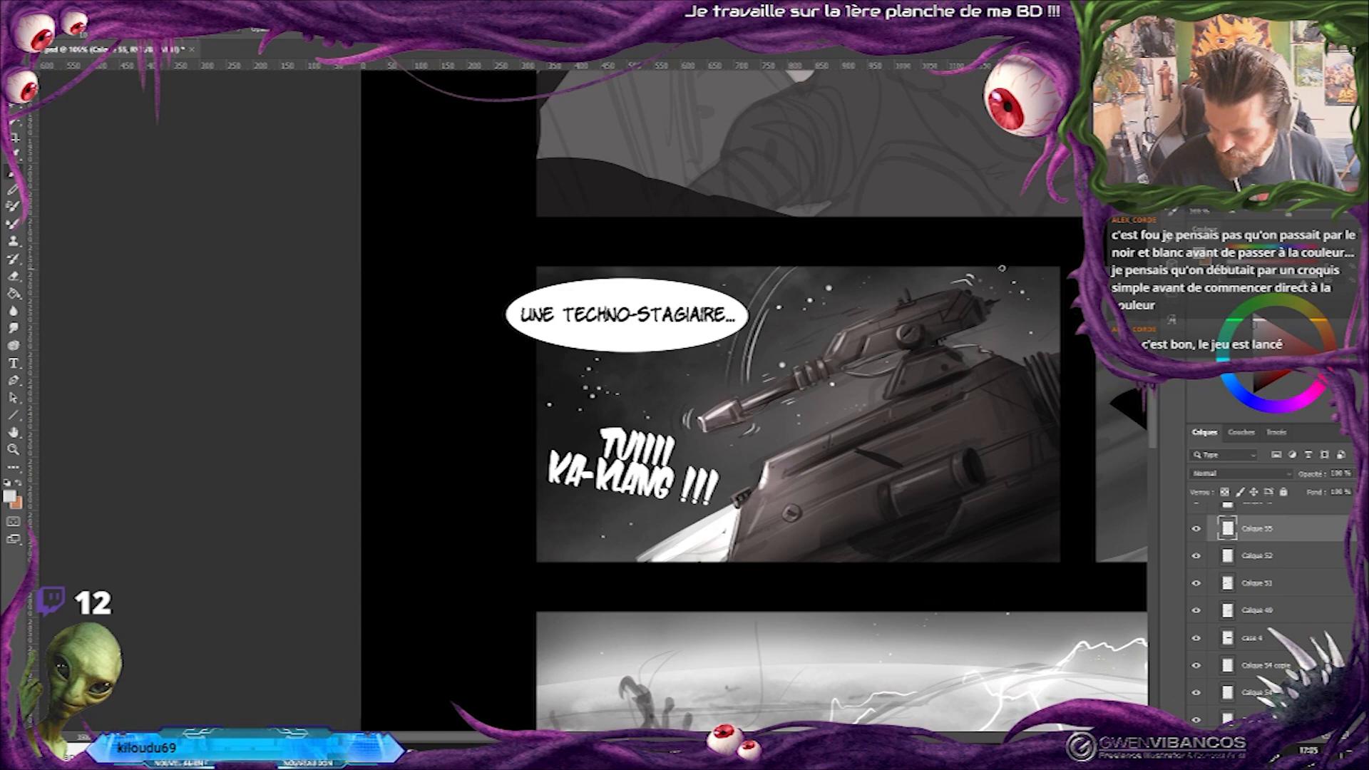
{"action": "left_click_drag", "start_coordinate": [1006, 267], "coordinate": [1036, 299]}
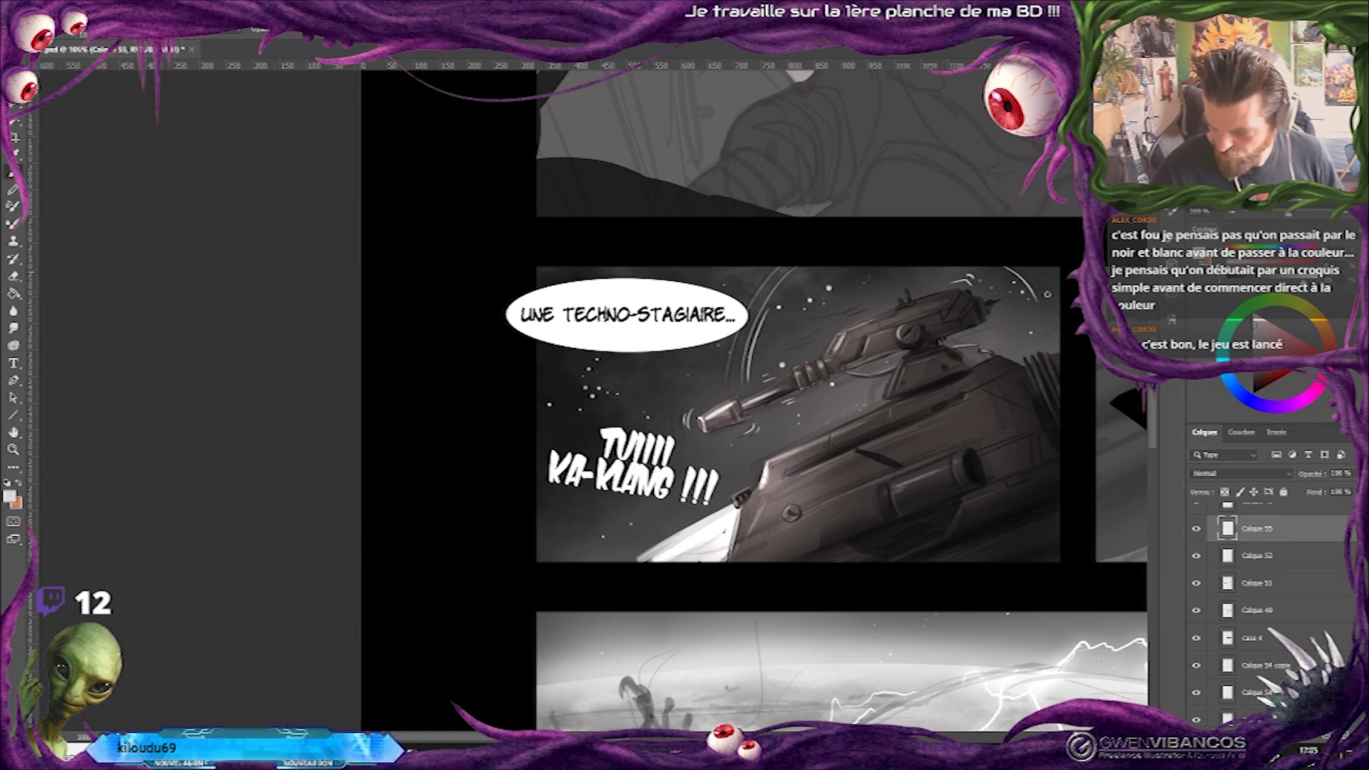
{"action": "key", "text": "ctrl+0"}
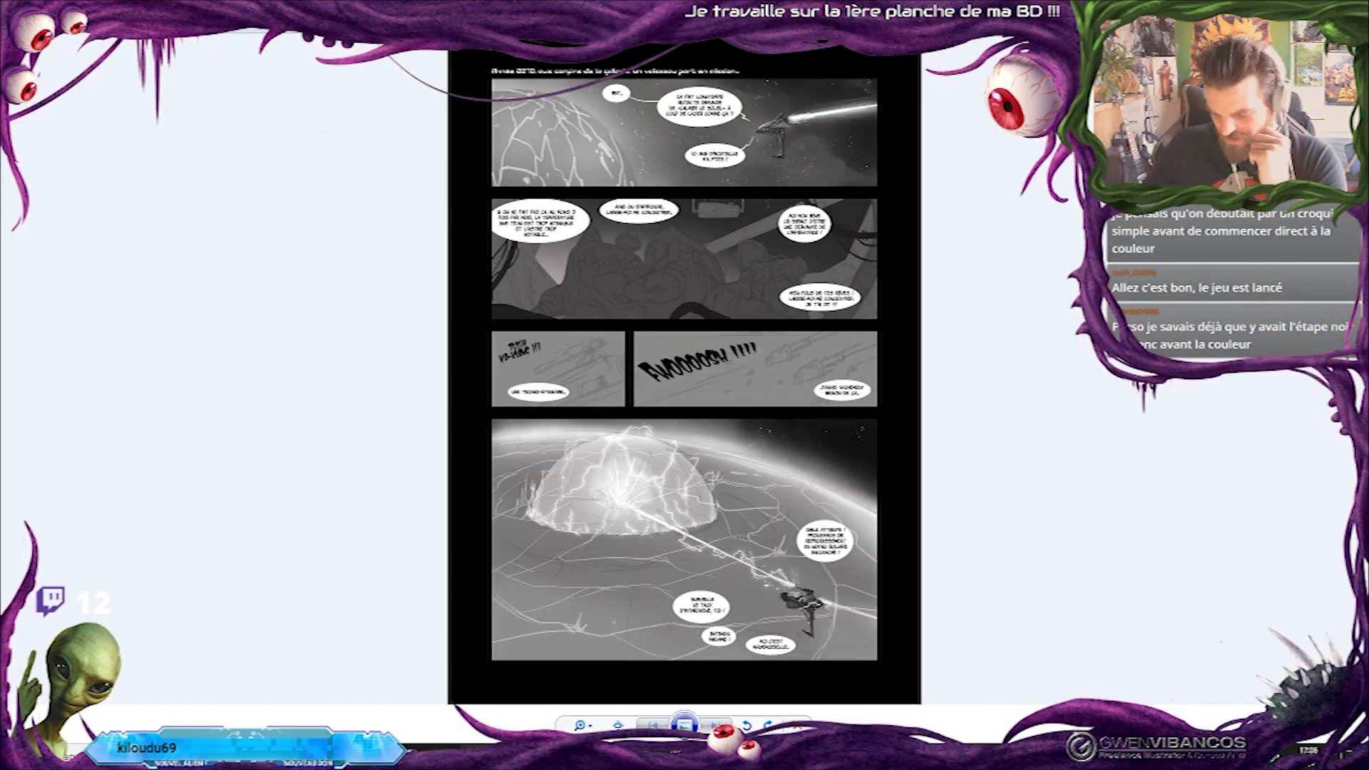
{"action": "key", "text": "alt+Tab"}
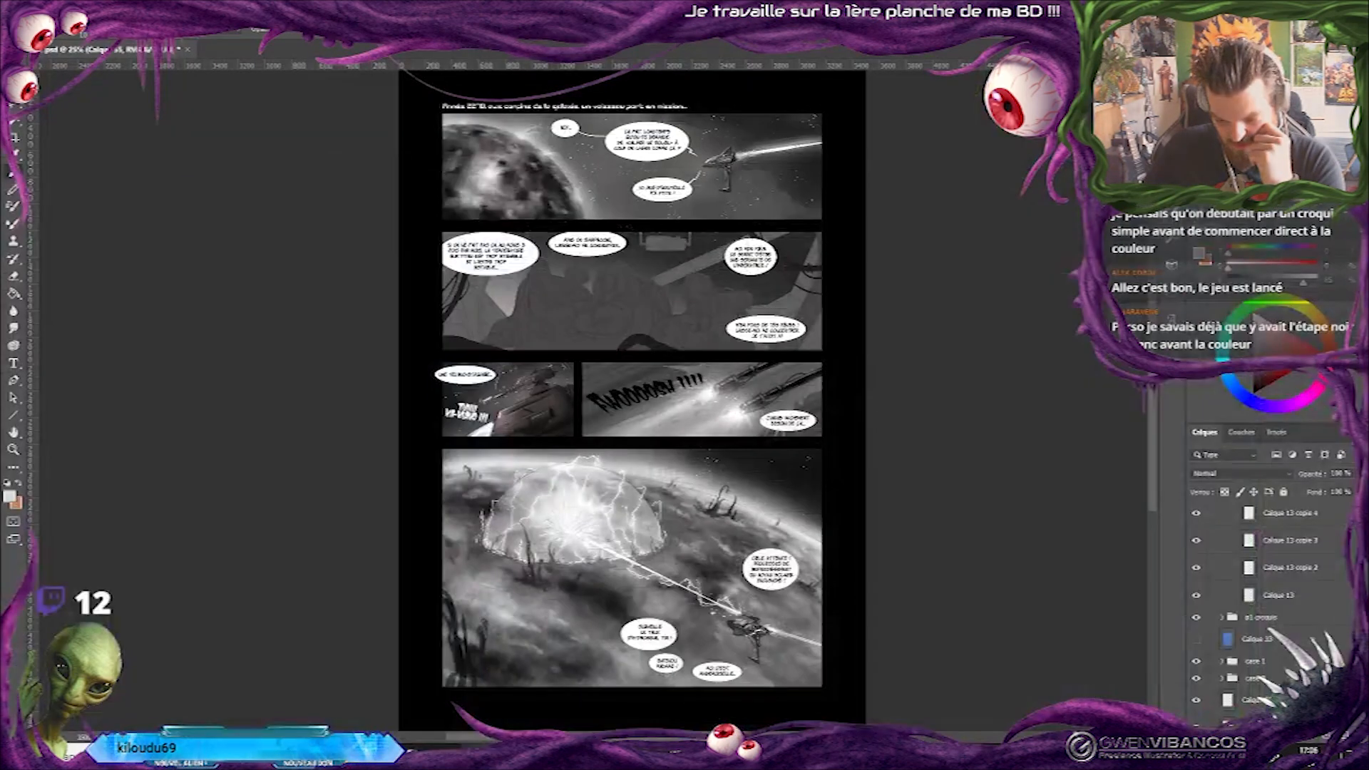